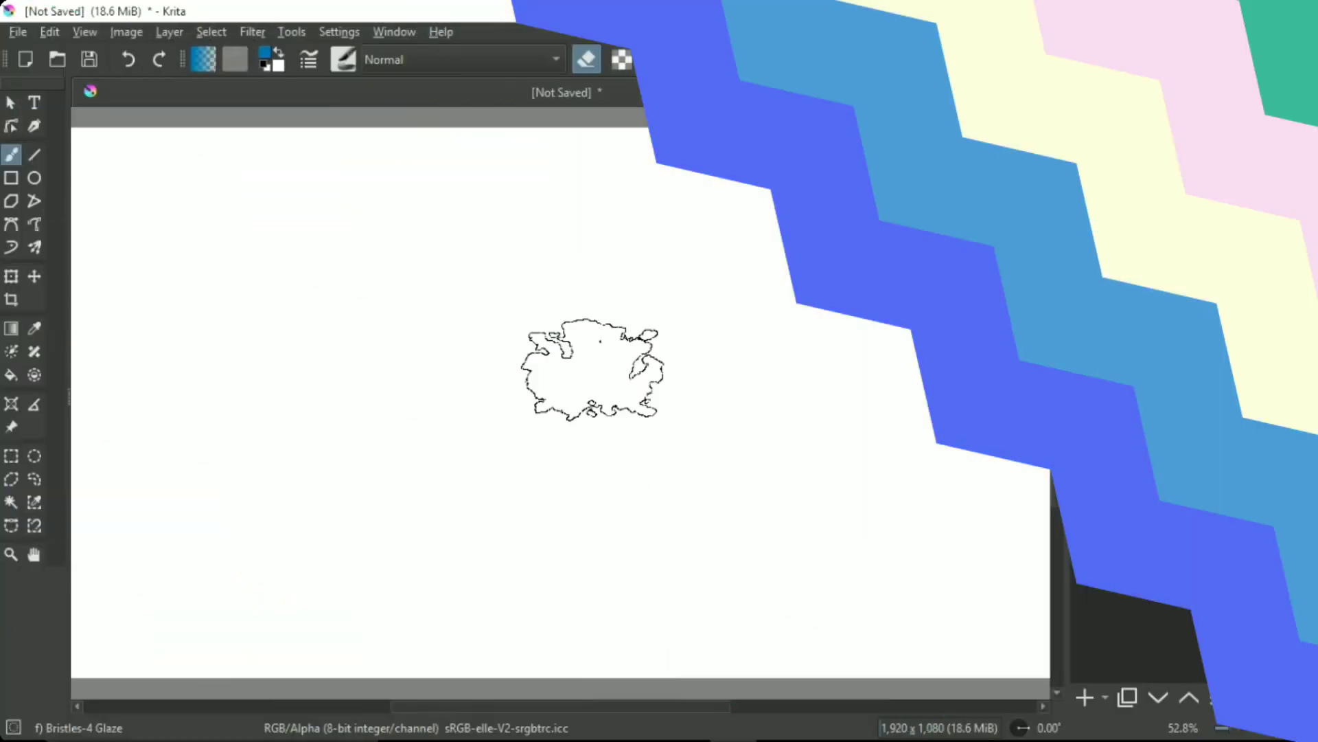
Doodle a warm-up greeting and a smiley on the blank canvas.
mouse_move(335, 477)
left_mouse_down()
mouse_move(321, 301)
mouse_move(377, 450)
left_mouse_up()
left_click_drag(330, 385, 384, 381)
left_click_drag(501, 268, 505, 412)
left_click_drag(680, 315, 776, 275)
Clear the doodle, add Groups 2–4 above Paint Layer 1, and select Paint Layer 1.
key("Delete")
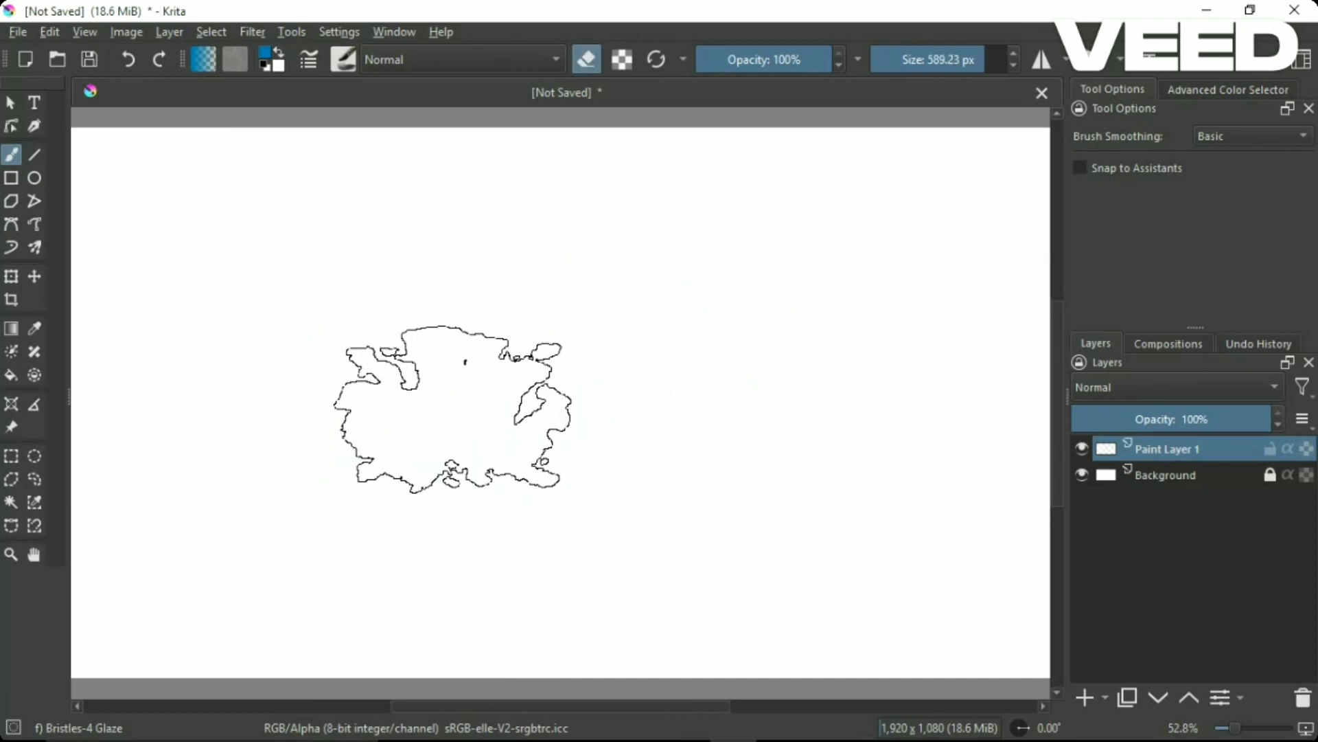
left_click(1085, 697)
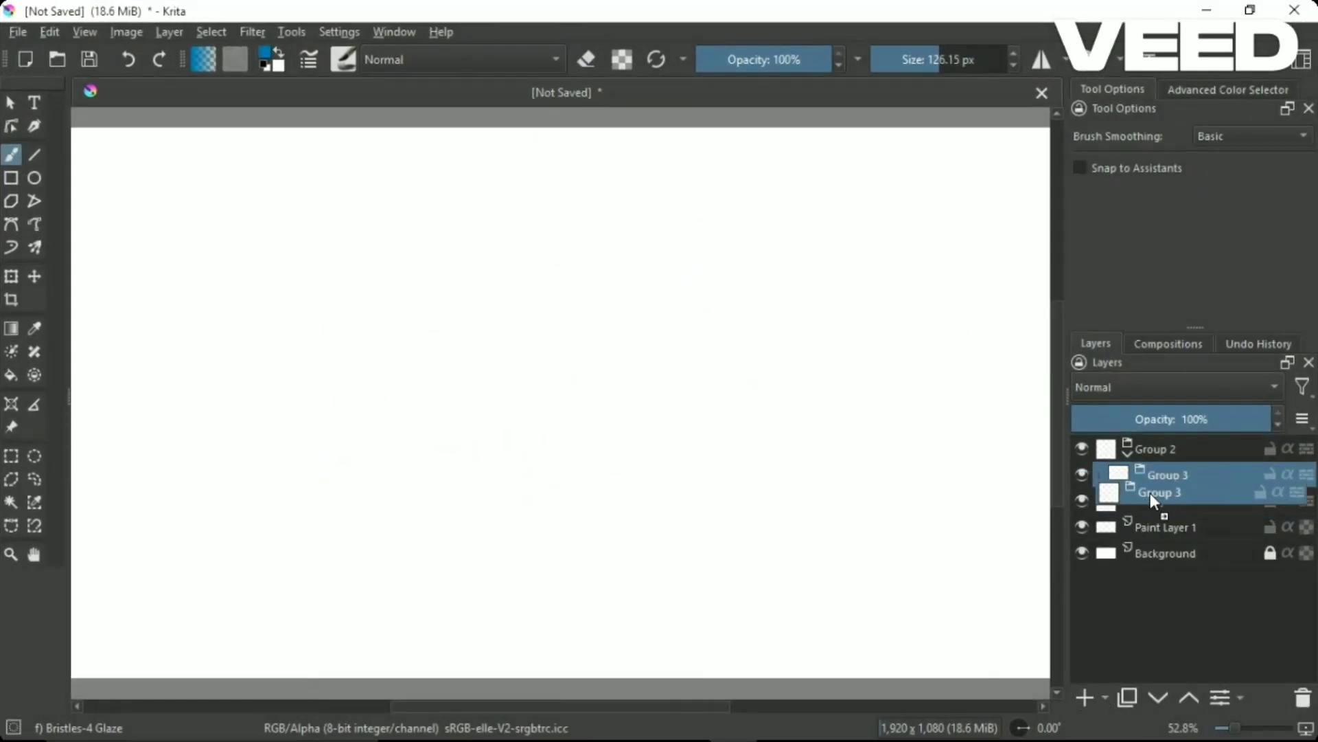
left_click(1161, 526)
Fill Paint Layer 1 with a top-to-bottom cyan sky gradient using the Gradient tool.
key("g")
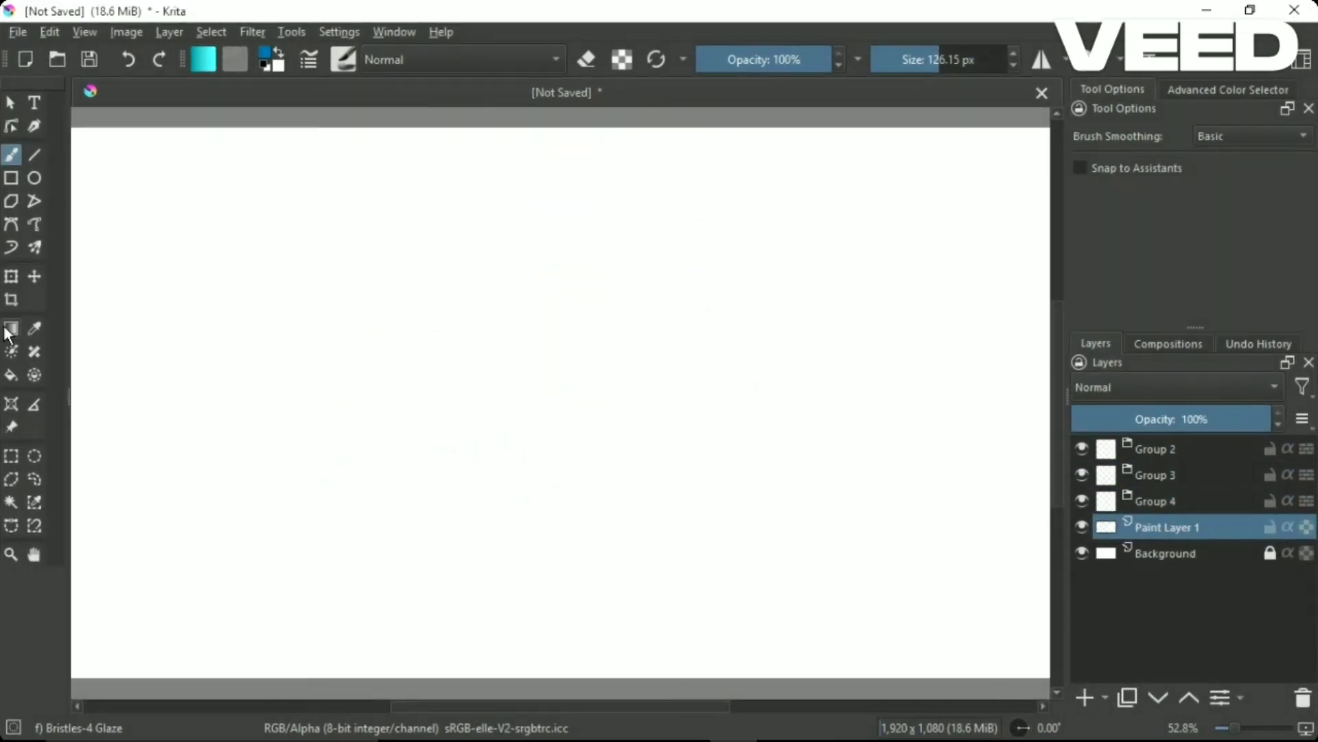
left_click_drag(536, 127, 536, 604)
left_click_drag(559, 382, 580, 690)
left_click_drag(543, 157, 565, 693)
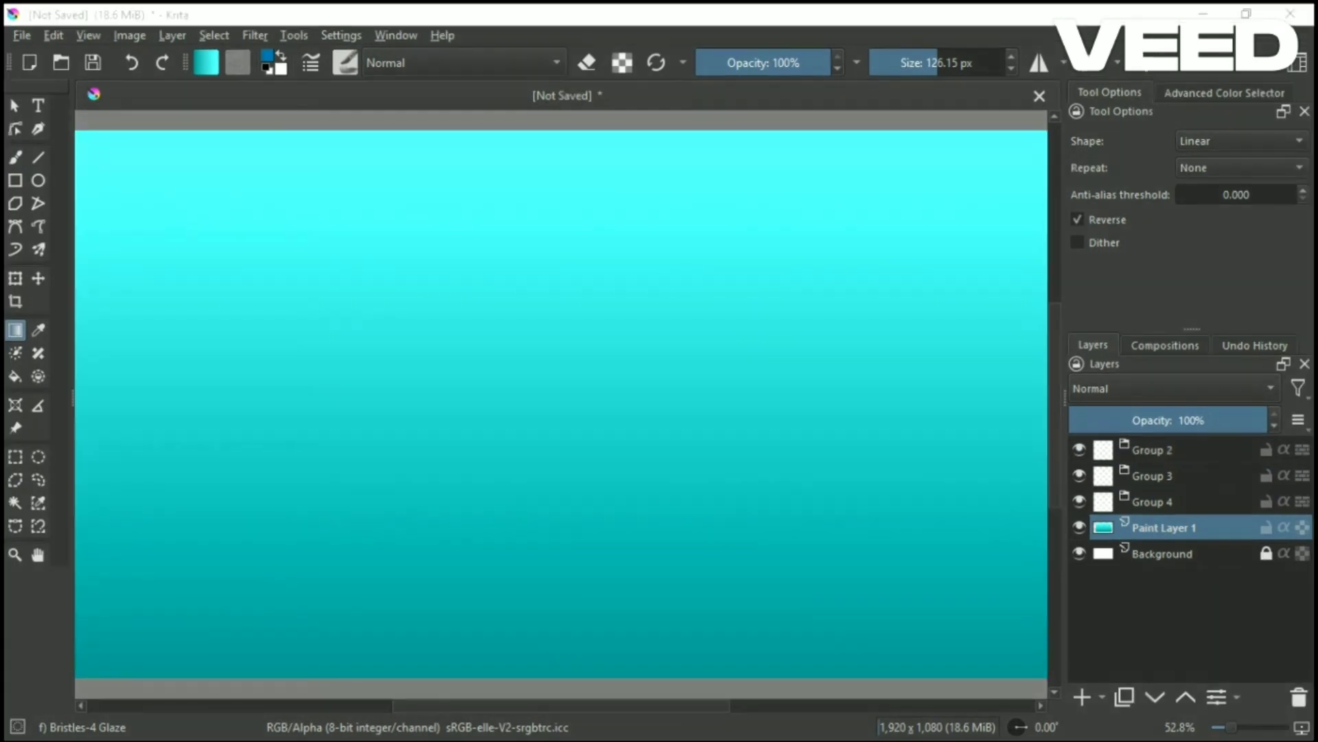
mouse_move(554, 129)
left_mouse_down()
mouse_move(577, 694)
mouse_move(583, 660)
left_mouse_up()
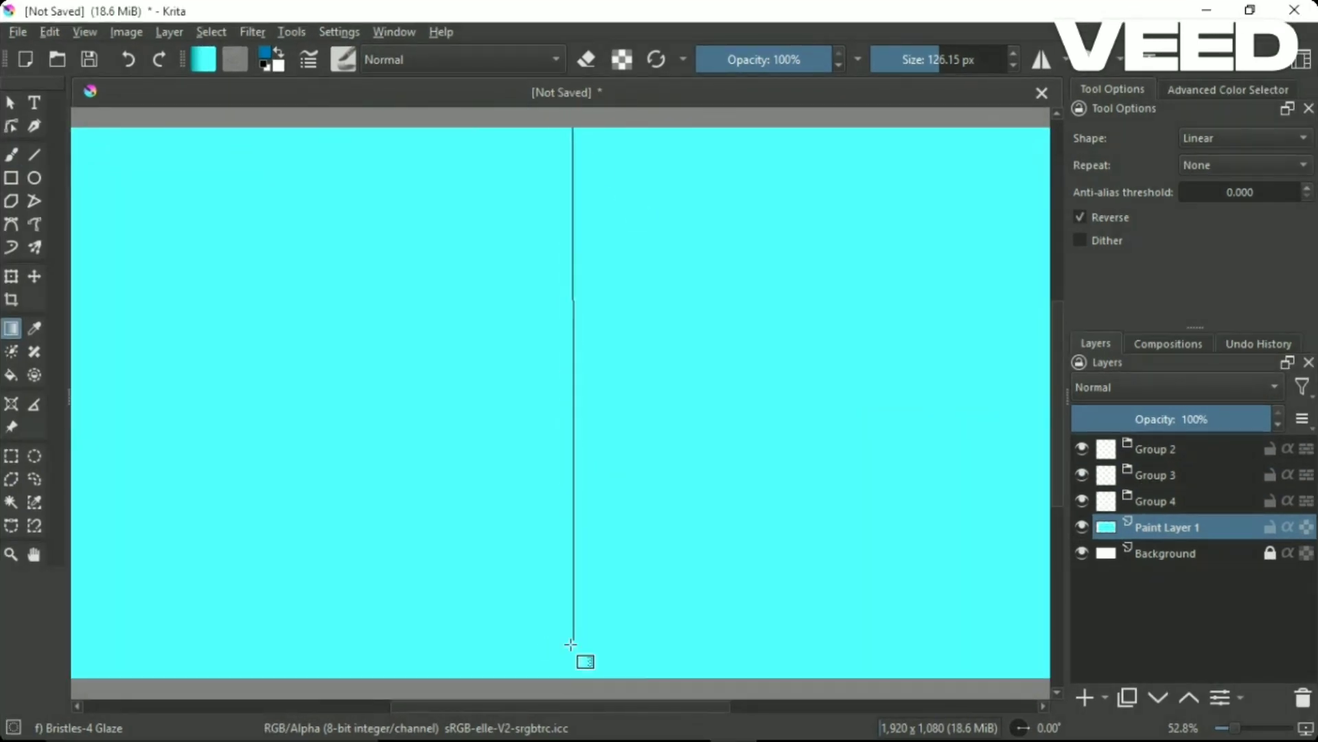
Add a paint layer in Group 4 and draw a straight horizon line across the canvas.
left_click(1083, 697)
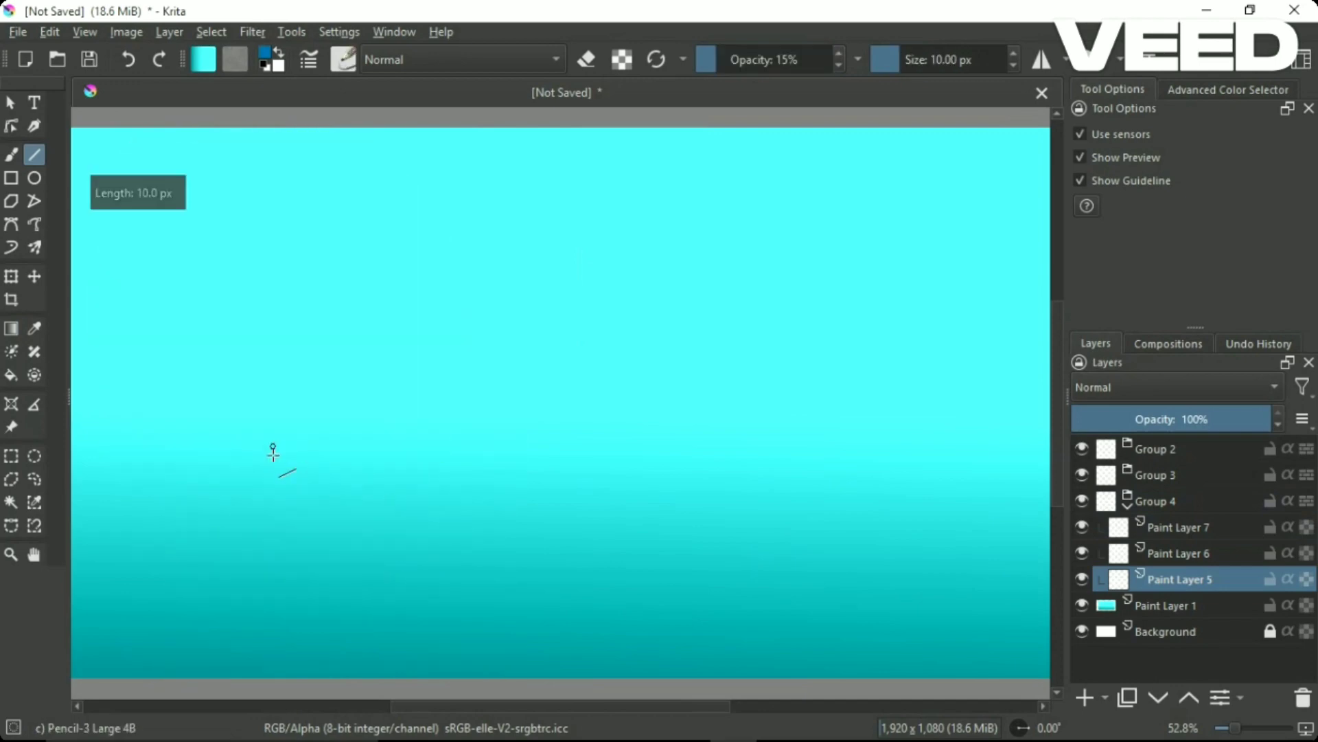
left_click_drag(69, 496, 1043, 498)
key("Tab")
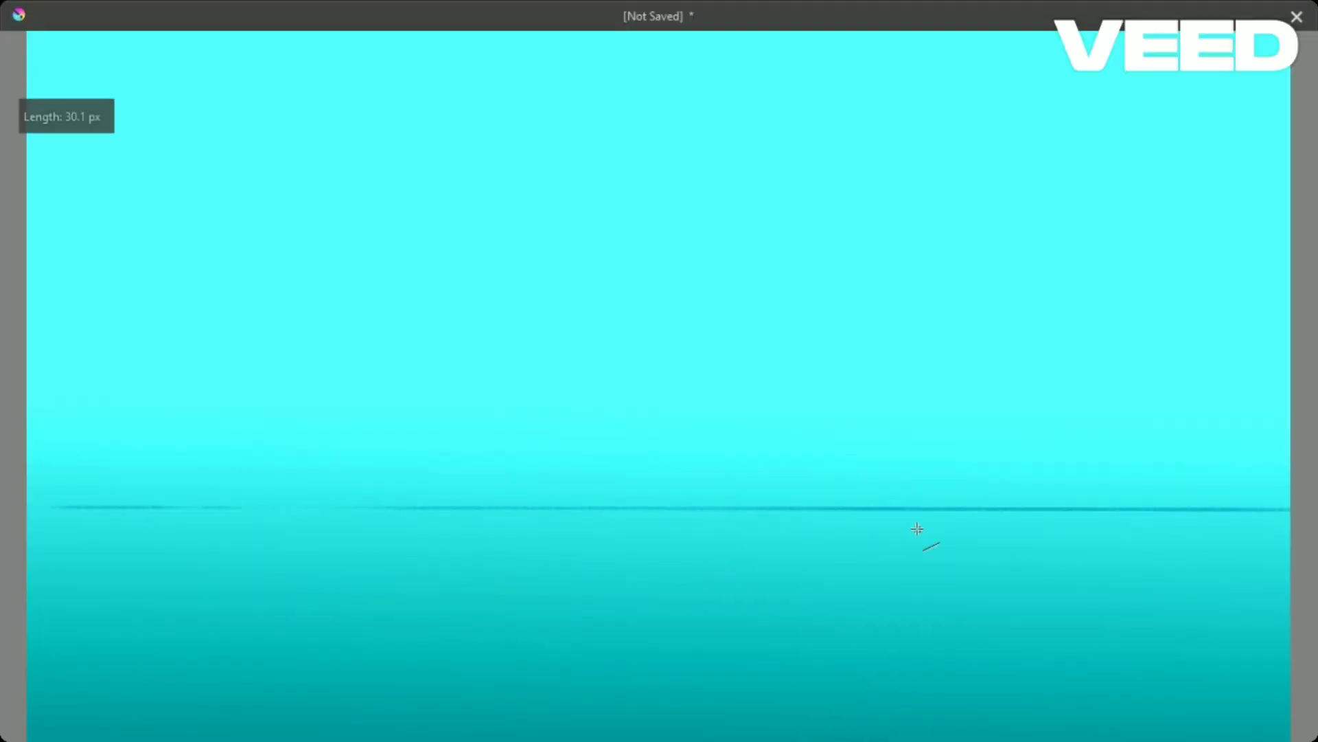
key("Tab")
key("b")
key("Tab")
Select the area below the horizon and paint it dark navy ground.
left_click_drag(29, 506, 1291, 738)
key("Tab")
key("b")
right_click(276, 313)
mouse_move(481, 550)
left_mouse_down()
mouse_move(789, 542)
mouse_move(616, 616)
mouse_move(927, 583)
left_mouse_up()
left_click_drag(779, 683, 913, 589)
Deselect, reorder Paint Layer 7, and paint dark green trees moved onto the horizon.
key("ctrl+shift+a")
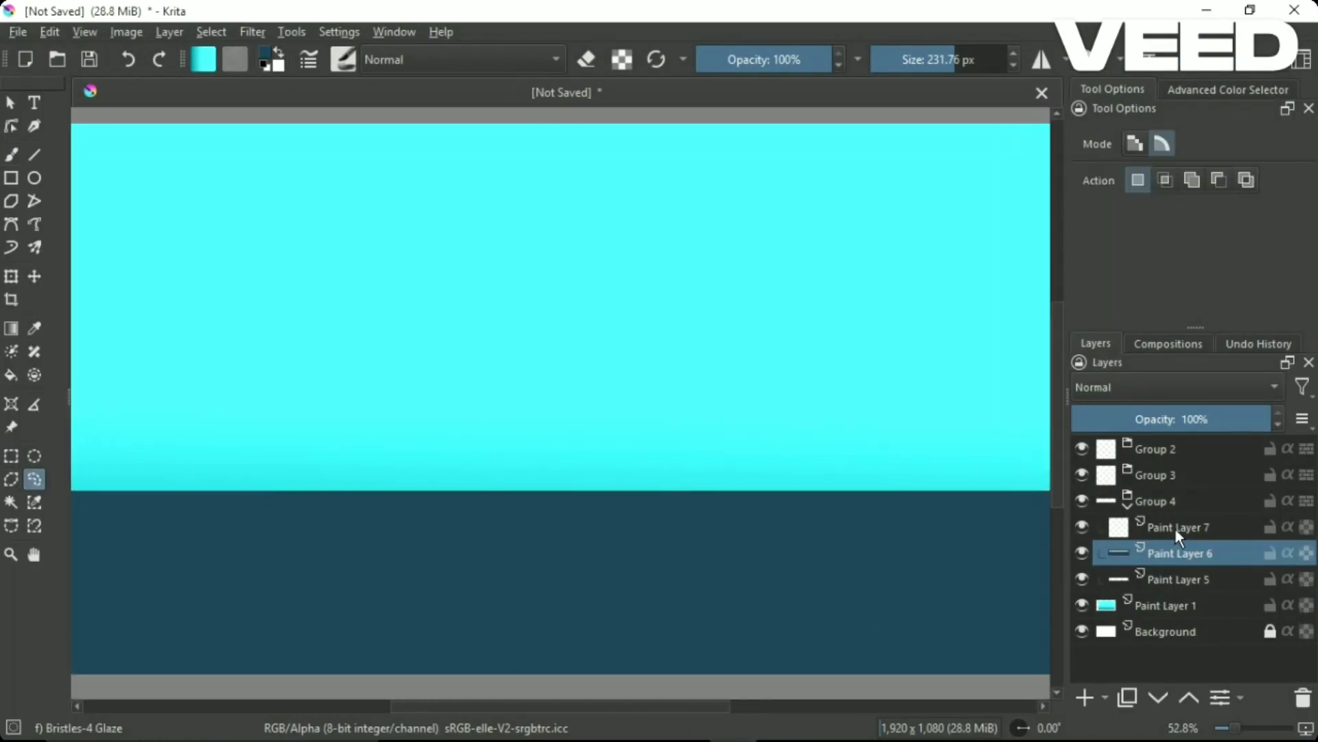
left_click_drag(1178, 537, 1178, 561)
key("b")
right_click(508, 442)
left_click(382, 286)
mouse_move(892, 481)
left_mouse_down()
mouse_move(999, 391)
mouse_move(295, 485)
left_mouse_up()
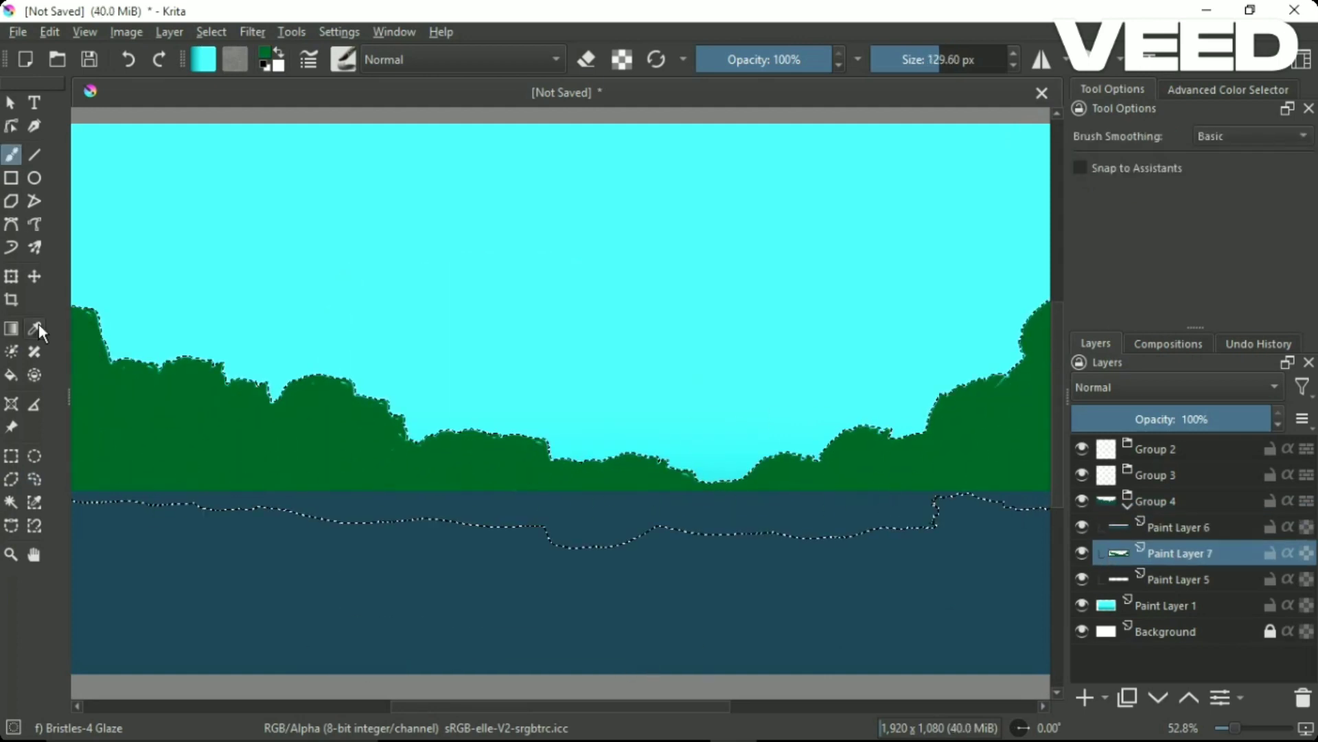
key("t")
left_click_drag(579, 506, 421, 492)
Add Paint Layer 8 above Paint Layer 6 and brush light-green banks on both sides.
left_click(1176, 527)
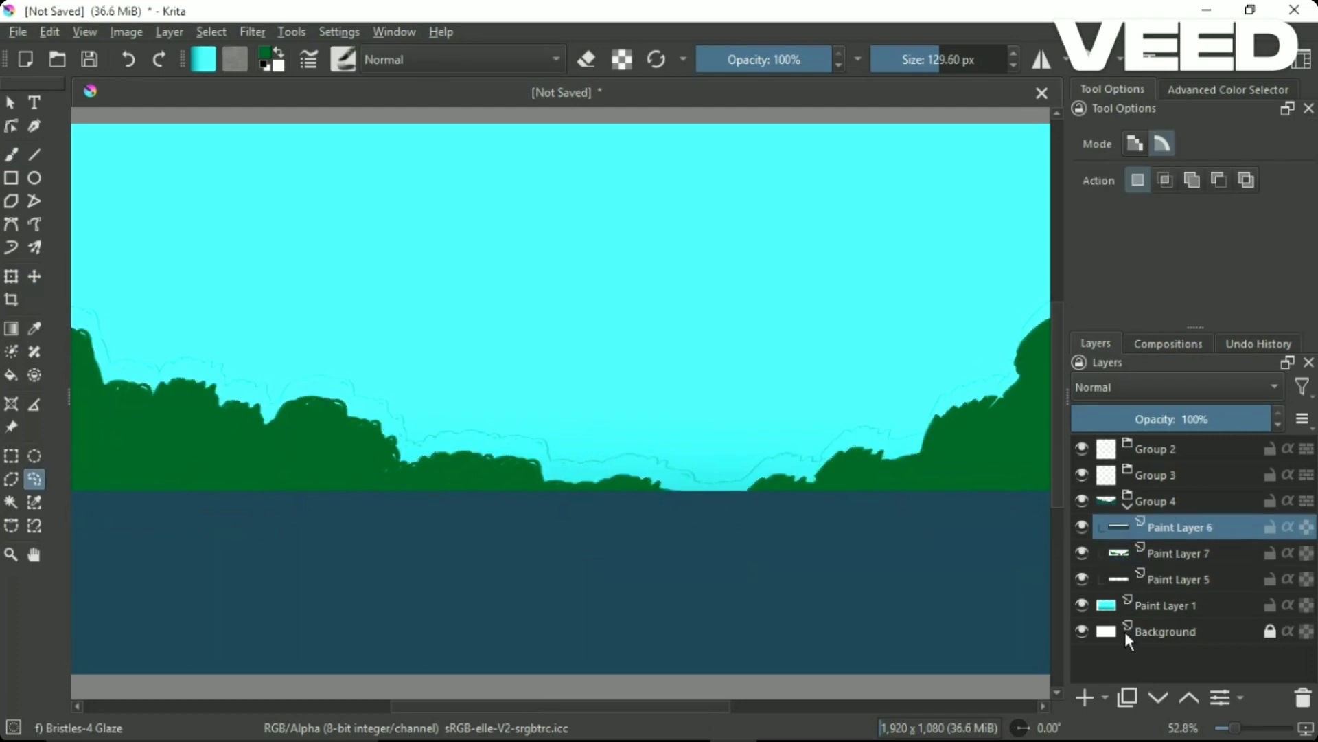
key("Insert")
key("b")
right_click(824, 440)
left_click_drag(1016, 330, 975, 563)
left_click_drag(975, 480, 835, 471)
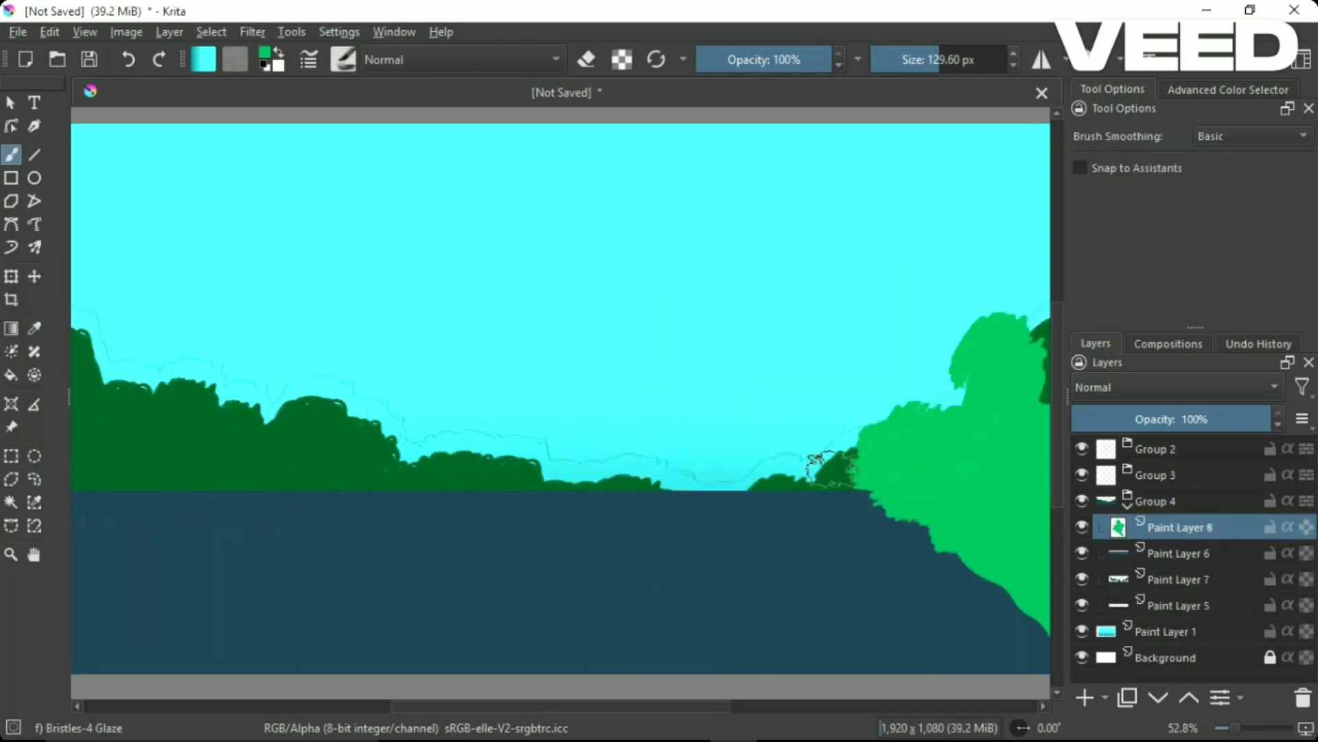
left_click_drag(432, 474, 75, 646)
key("ctrl+z")
mouse_move(248, 495)
left_mouse_down()
mouse_move(82, 412)
mouse_move(307, 476)
left_mouse_up()
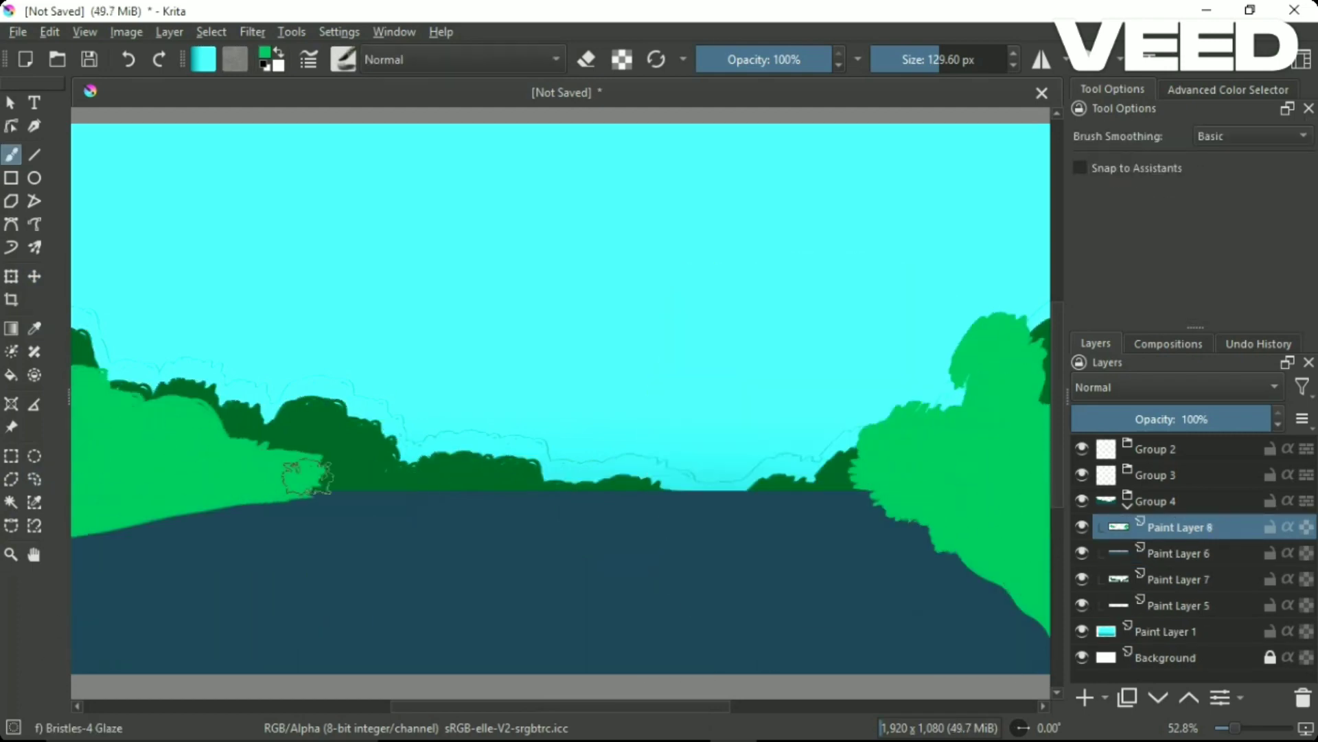
key("ctrl+z")
mouse_move(1016, 556)
left_mouse_down()
mouse_move(859, 474)
mouse_move(949, 480)
left_mouse_up()
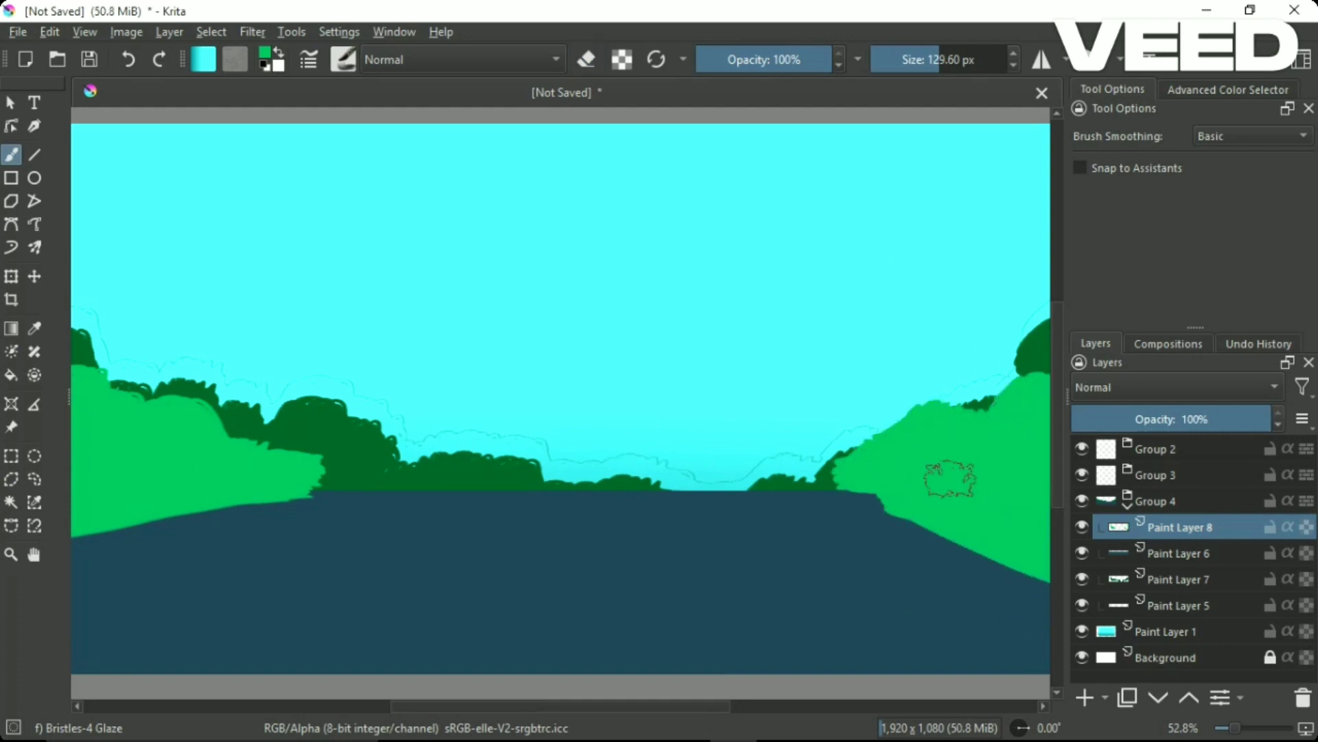
Block in a yellow car body on the road.
right_click(618, 385)
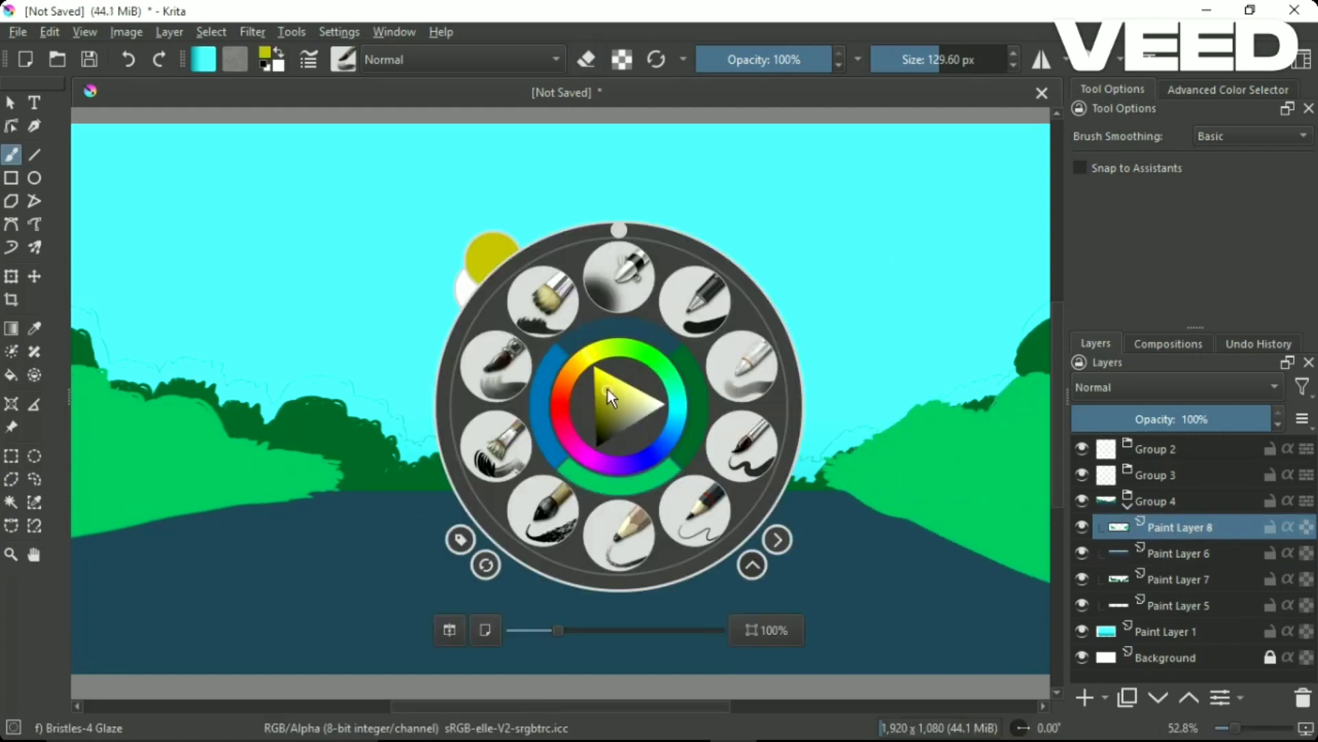
left_click_drag(412, 489, 588, 471)
right_click(277, 312)
left_click(275, 329)
left_click_drag(543, 543, 605, 515)
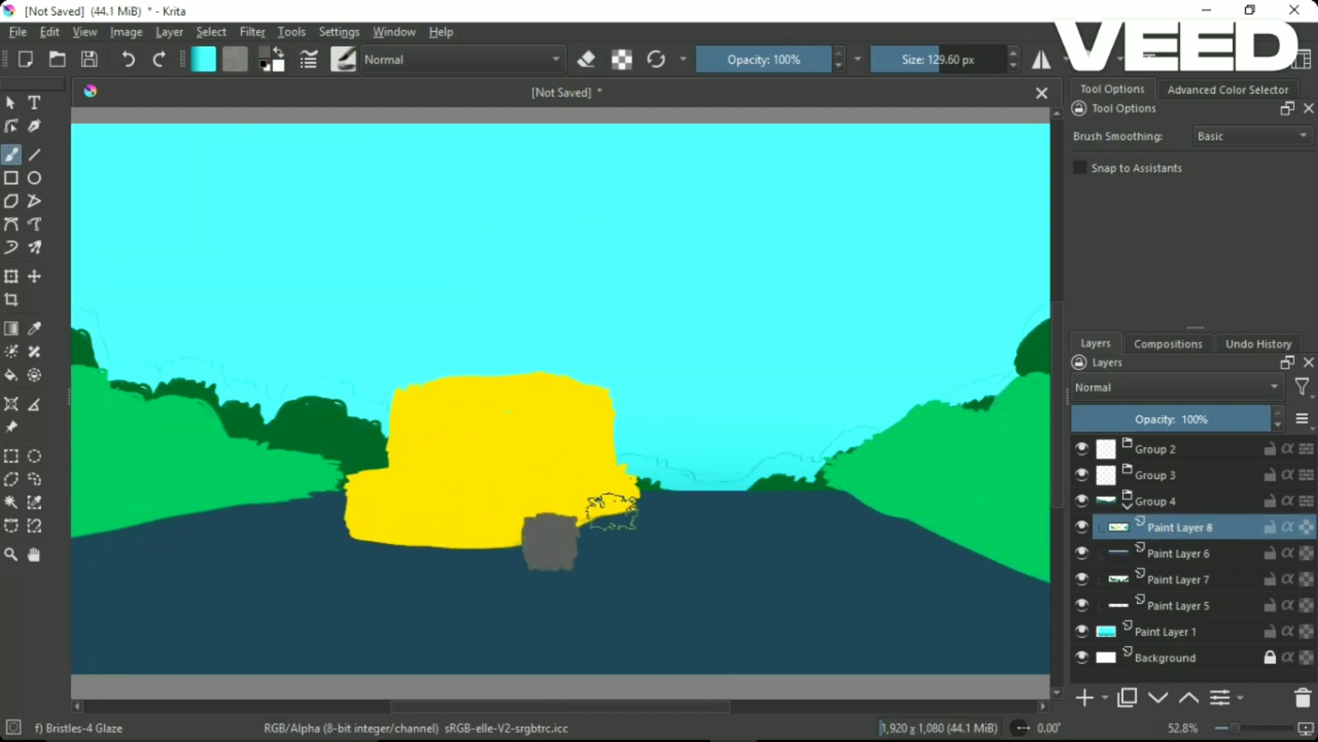
Add a cyan window and two orange tail lights to the yellow car.
right_click(531, 377)
left_click(595, 402)
left_click_drag(416, 433, 500, 430)
right_click(519, 430)
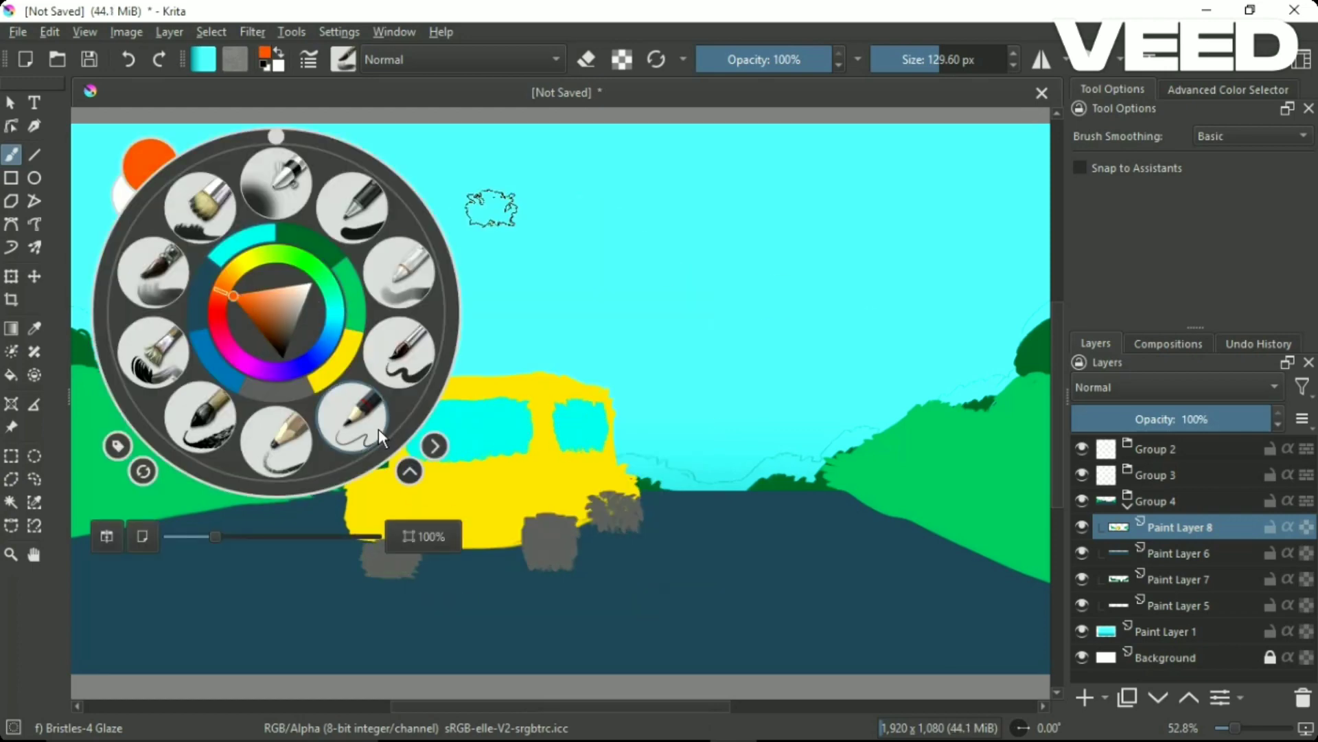
left_click(264, 302)
left_click_drag(347, 489, 388, 493)
left_click_drag(485, 484, 526, 489)
Airbrush yellow over the car's right window and wheel with a soft airbrush.
right_click(601, 403)
left_click(340, 312)
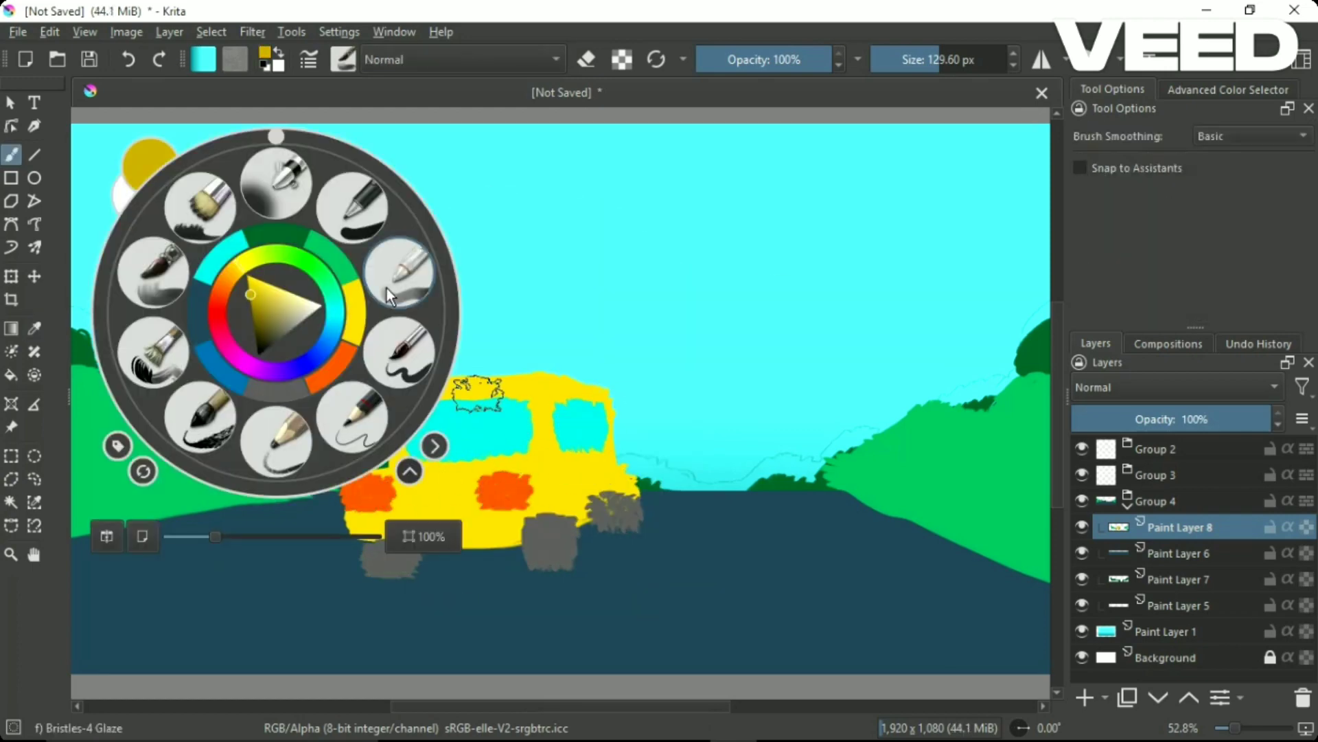
right_click(567, 439)
left_click(567, 274)
left_click_drag(611, 505, 565, 403)
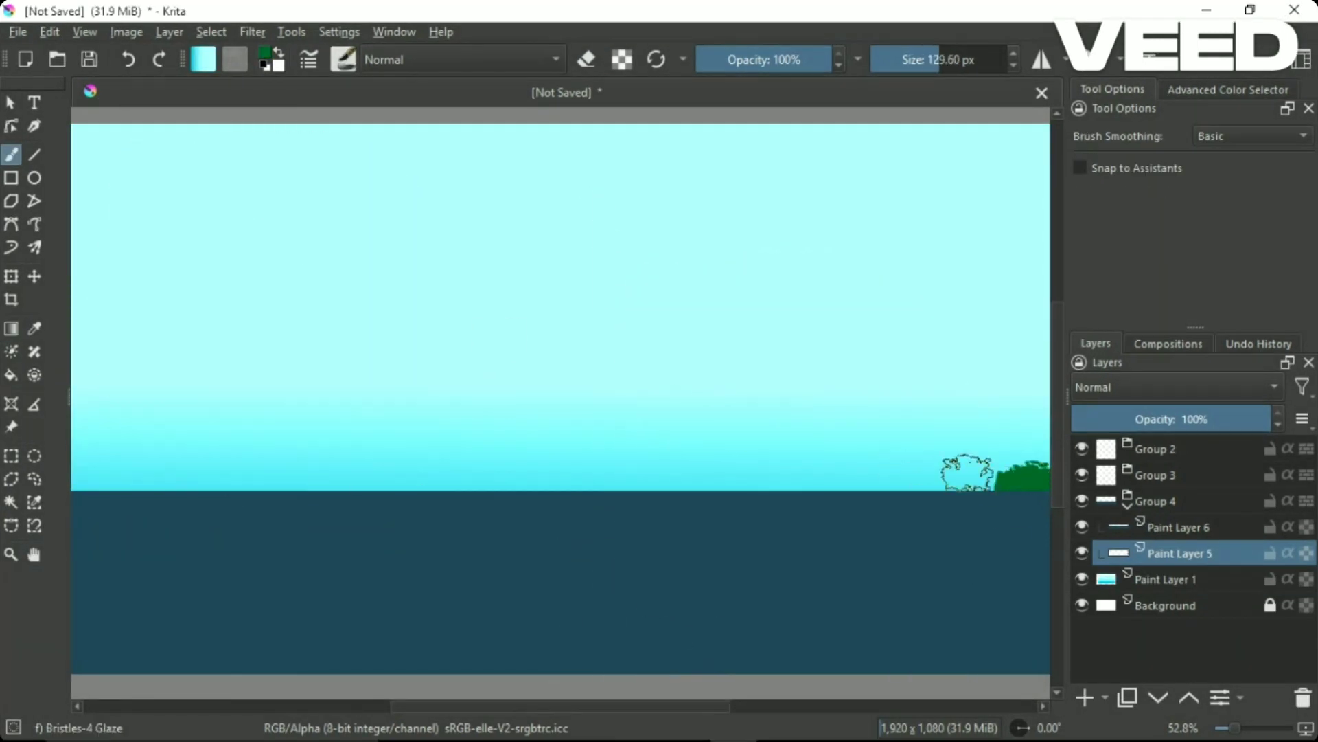
Paint dark green trees across the whole horizon with the Bristles-2 Flat Rough brush.
left_click_drag(893, 445, 1017, 482)
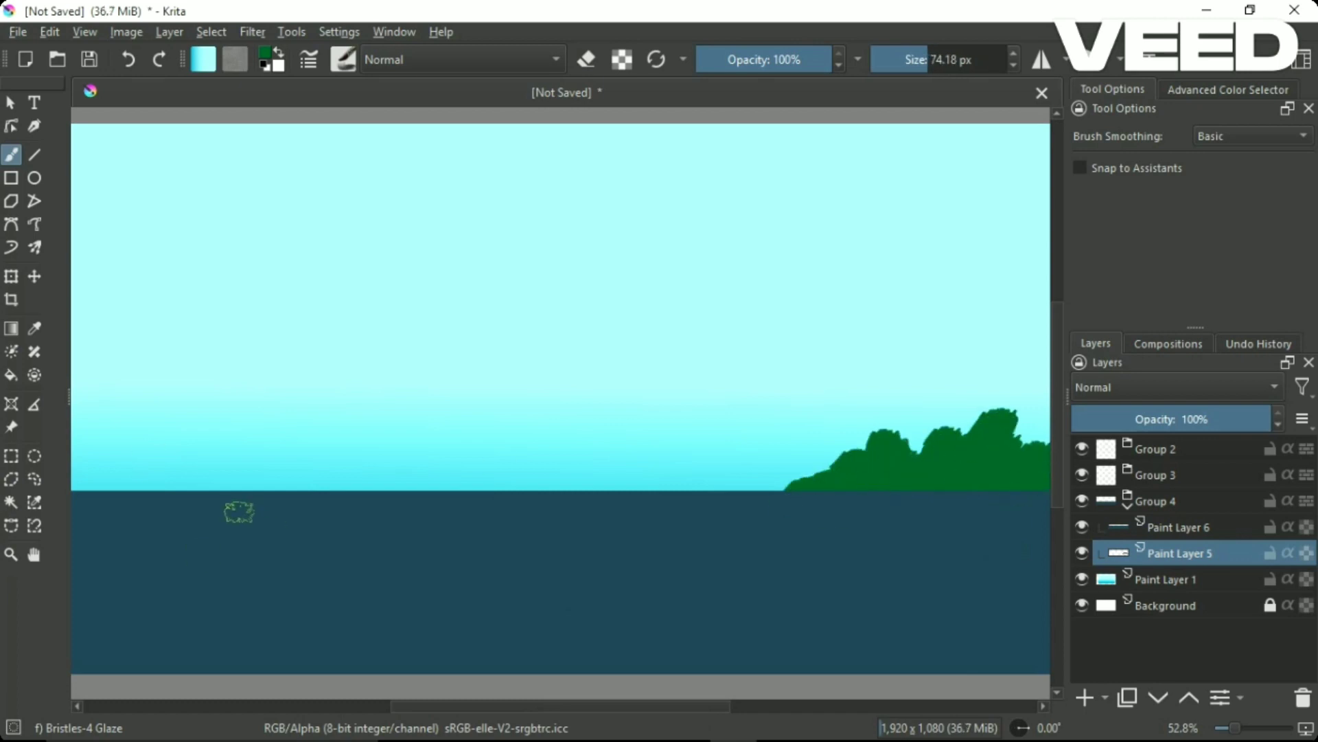
right_click(749, 412)
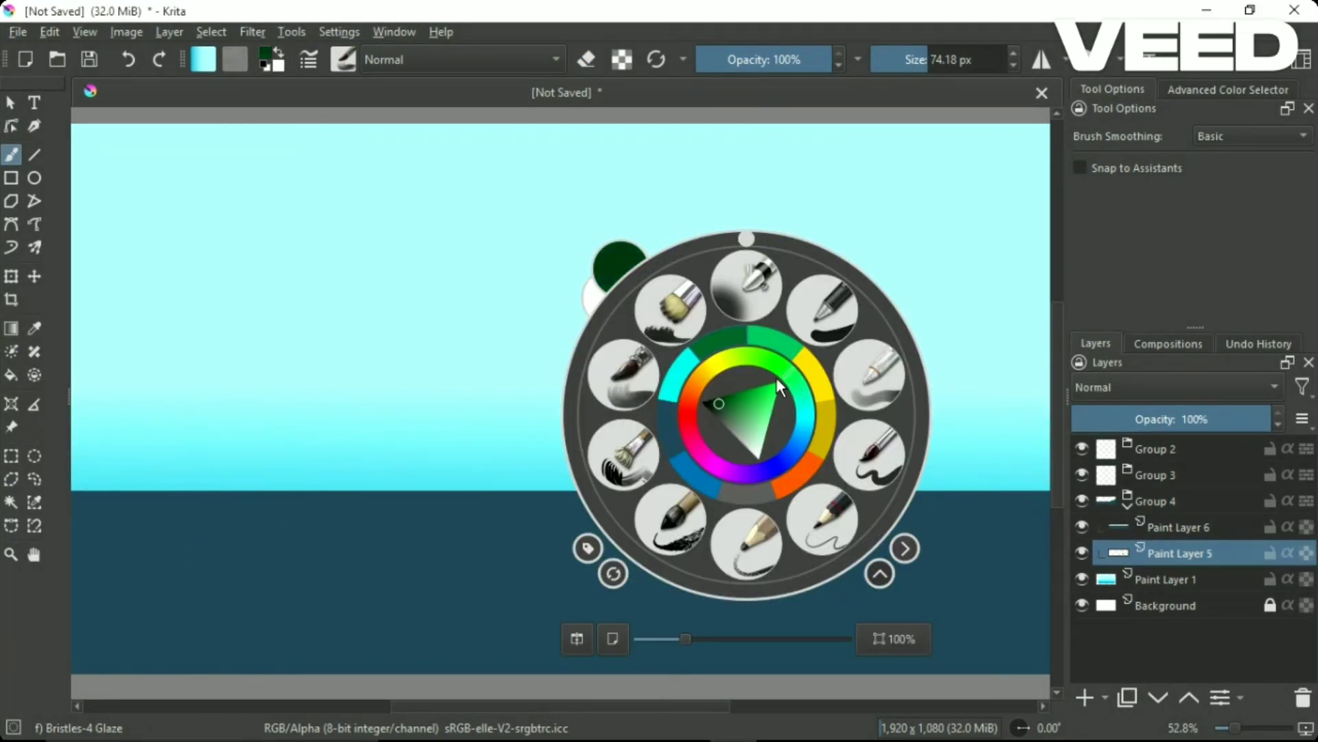
left_click(866, 450)
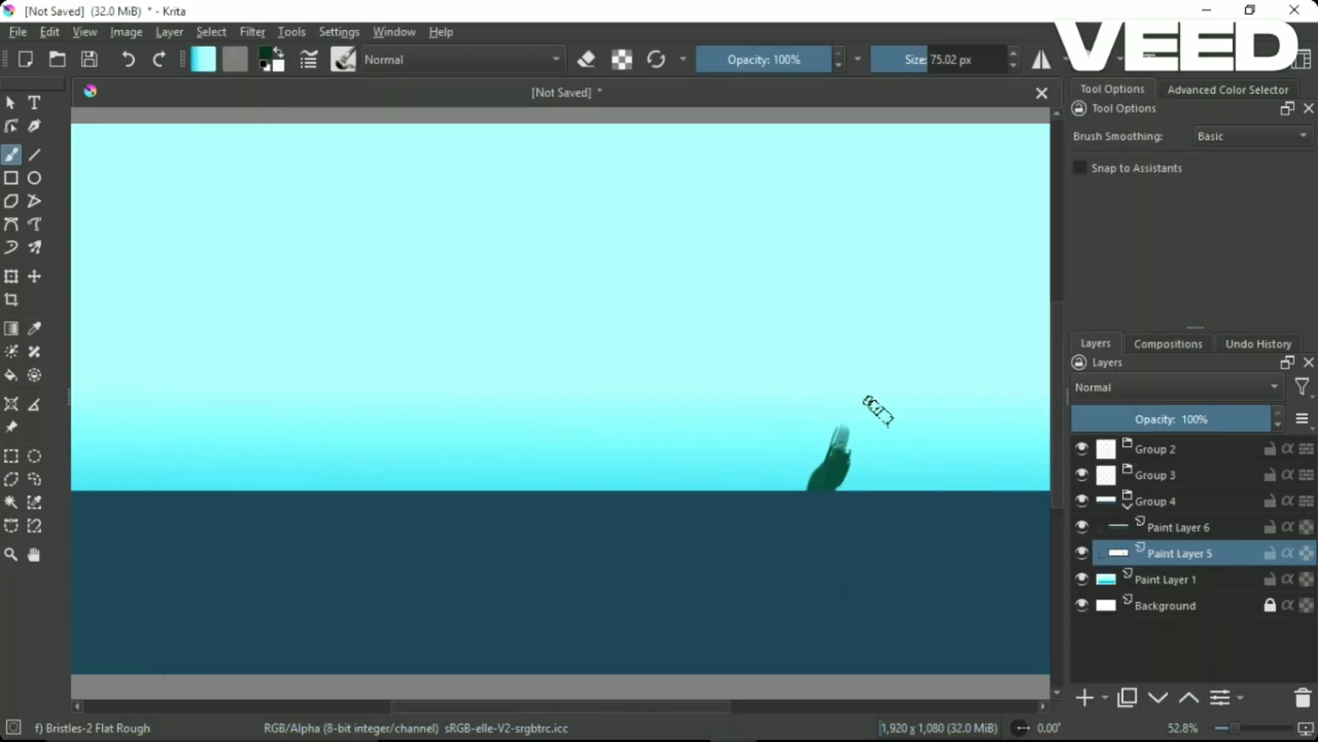
key("e")
left_click_drag(852, 443, 933, 465)
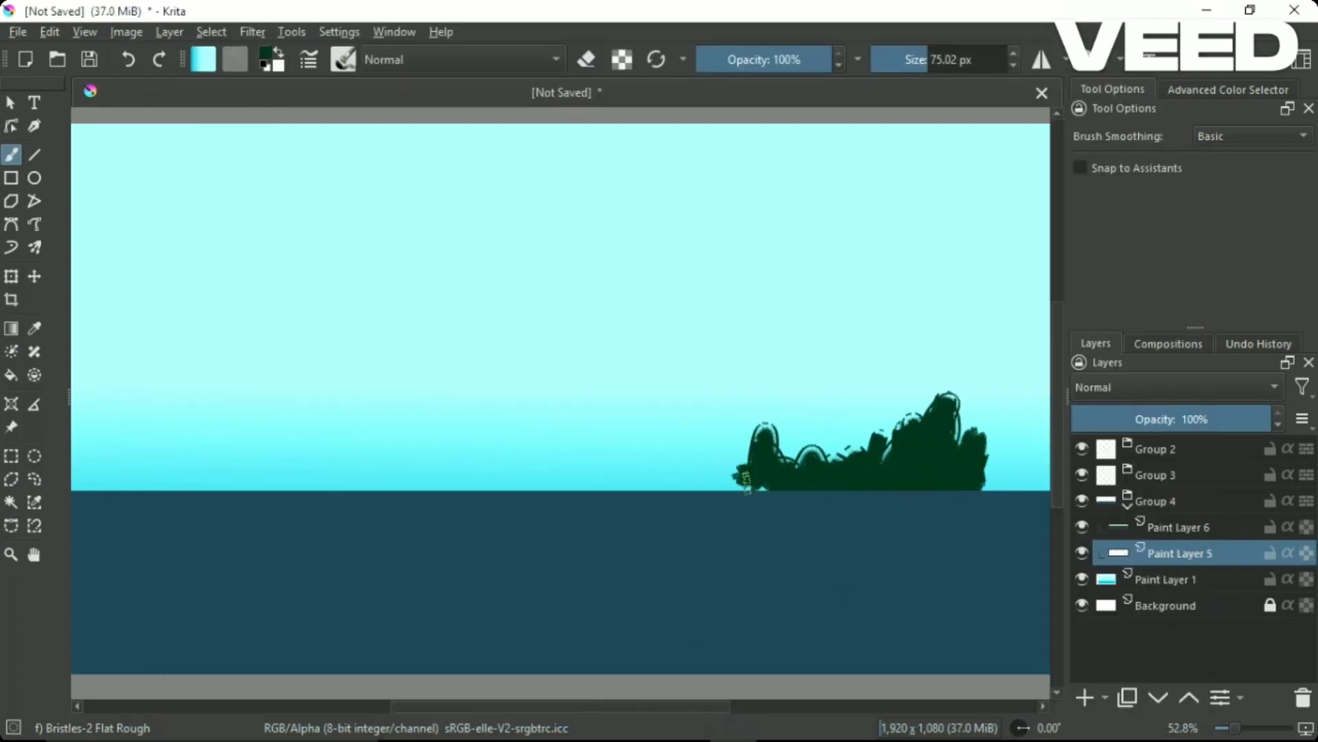
left_click_drag(746, 480, 1042, 459)
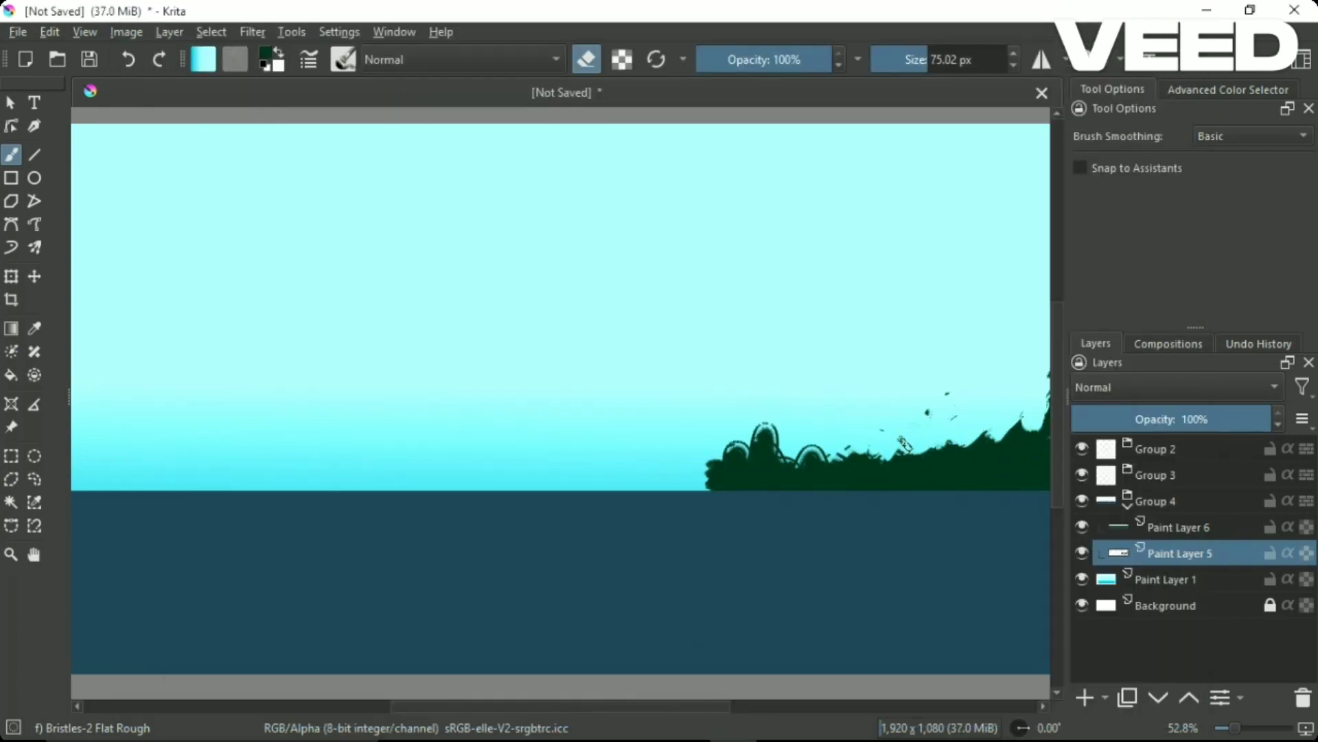
mouse_move(76, 425)
left_mouse_down()
mouse_move(88, 454)
mouse_move(288, 446)
mouse_move(487, 472)
mouse_move(801, 456)
mouse_move(1043, 385)
left_mouse_up()
In canvas-only mode, reshape the ragged treetops with sky cyan from left to right.
scroll(97, 383, "up", 2)
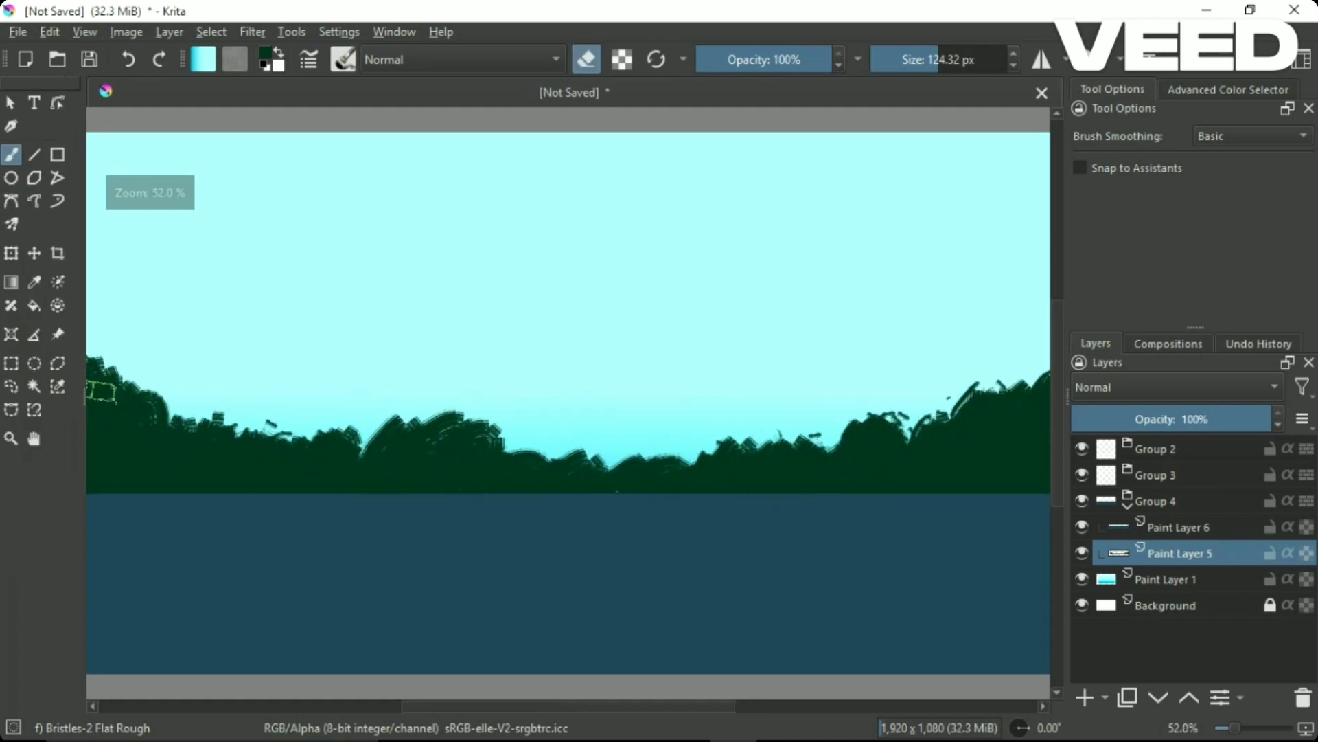
key("Tab")
left_click_drag(55, 307, 132, 390)
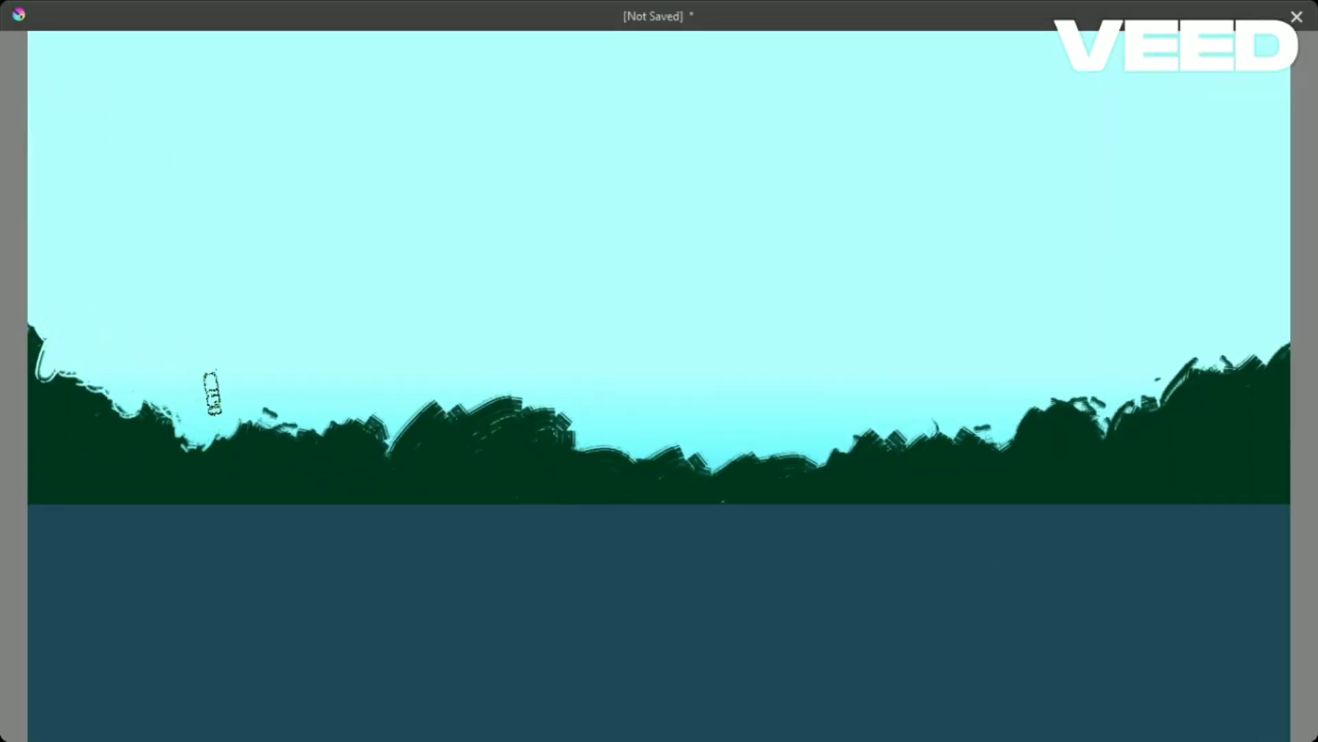
mouse_move(212, 393)
left_mouse_down()
mouse_move(604, 455)
mouse_move(833, 428)
left_mouse_up()
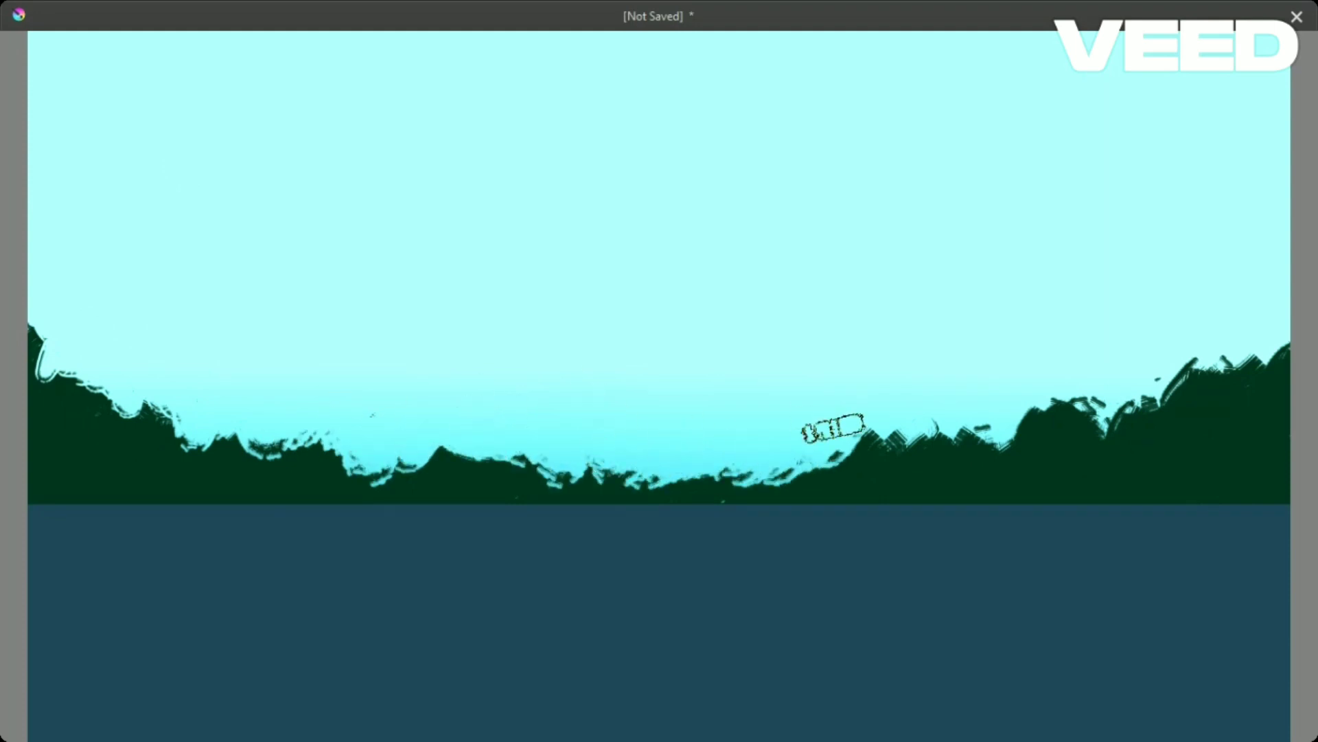
mouse_move(970, 422)
left_mouse_down()
mouse_move(1127, 377)
mouse_move(1192, 383)
left_mouse_up()
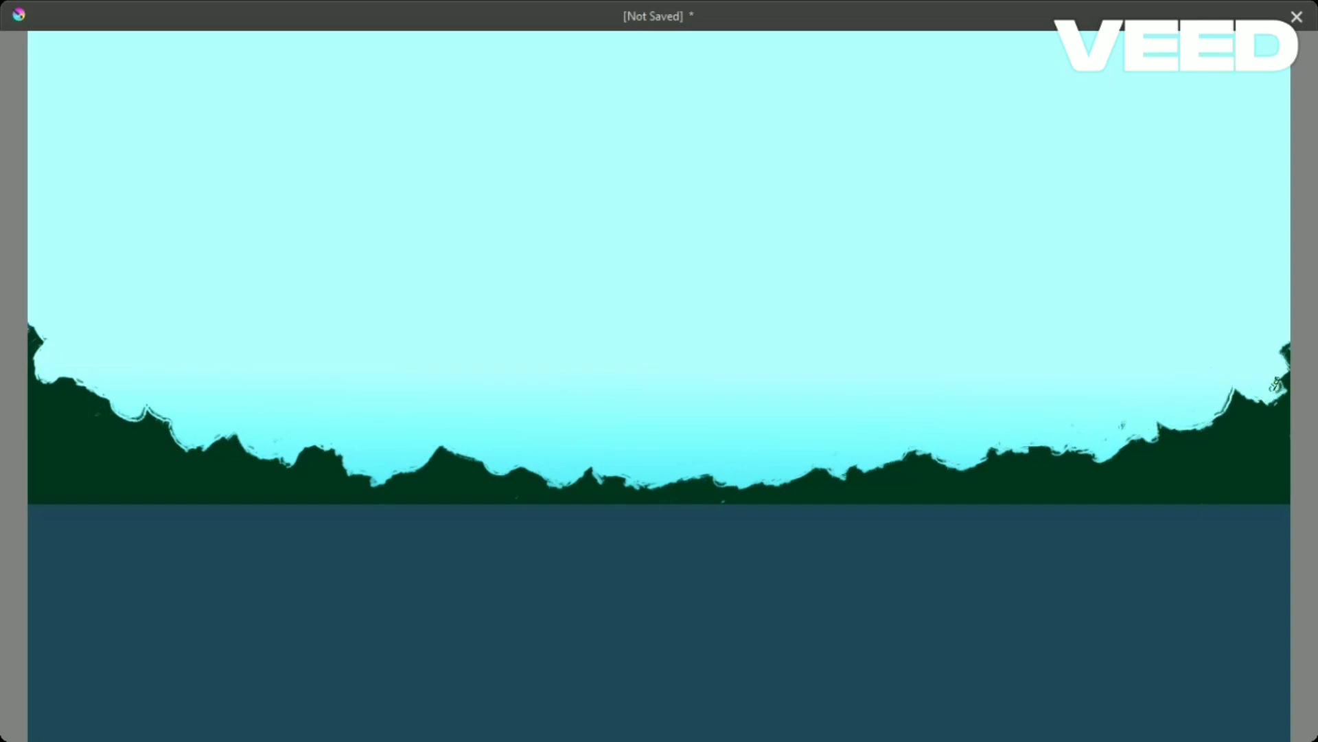
key("Tab")
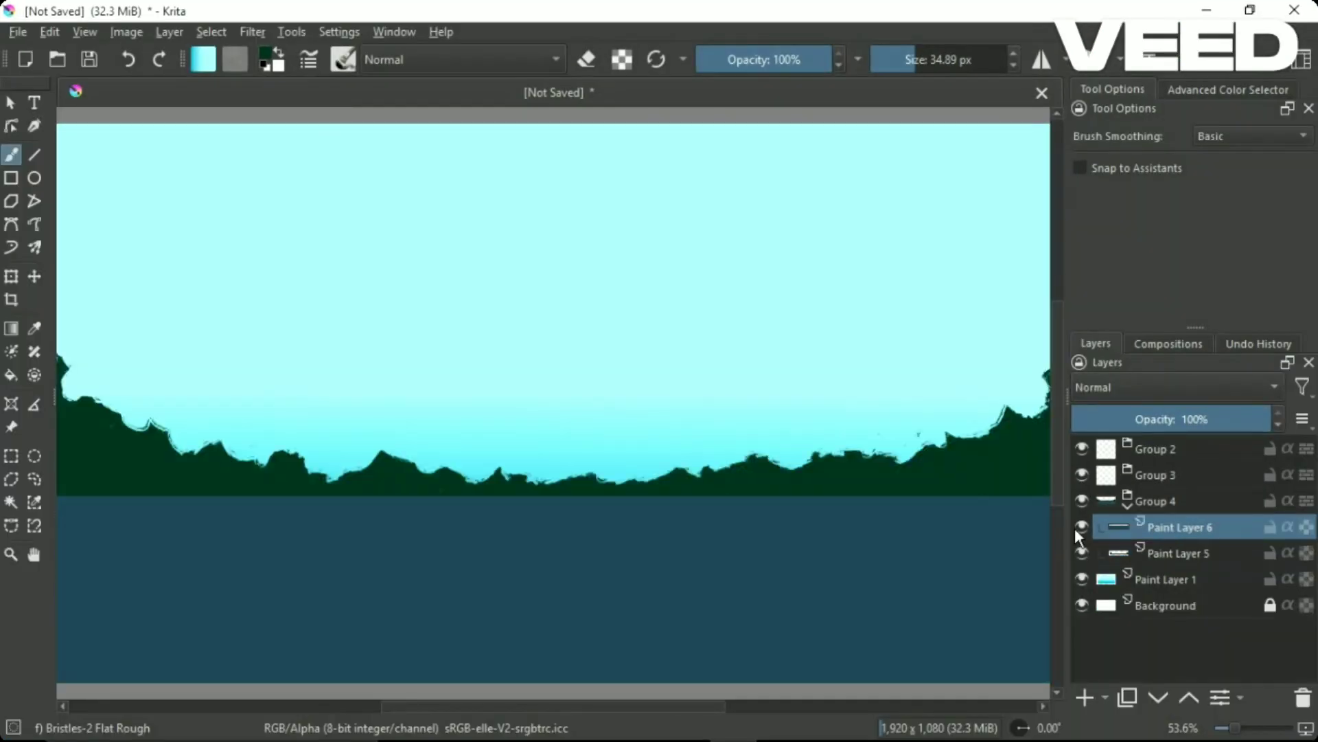
Paint a bright green right bank sloping to the edge, then erase those strokes.
right_click(824, 427)
left_click(833, 442)
right_click(801, 435)
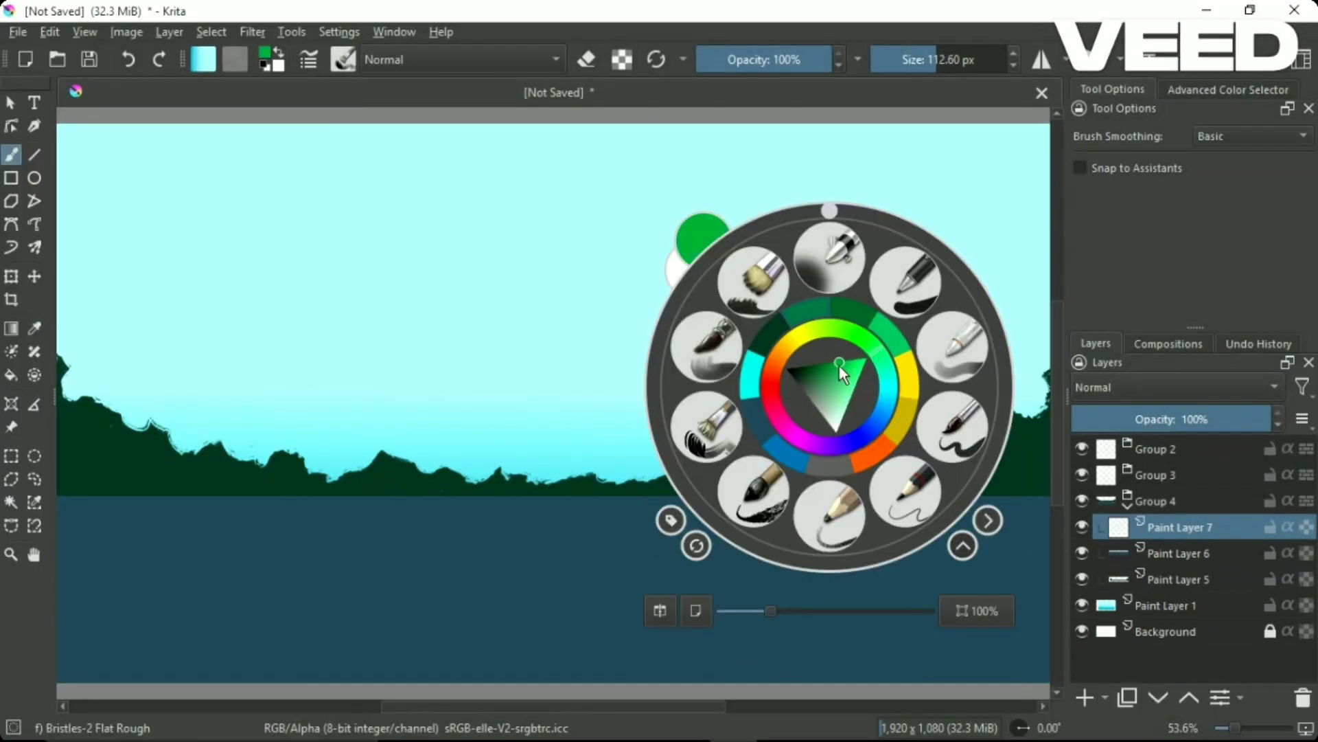
mouse_move(913, 340)
left_mouse_down()
mouse_move(884, 420)
mouse_move(789, 474)
mouse_move(1044, 604)
left_mouse_up()
left_click_drag(810, 498, 1043, 618)
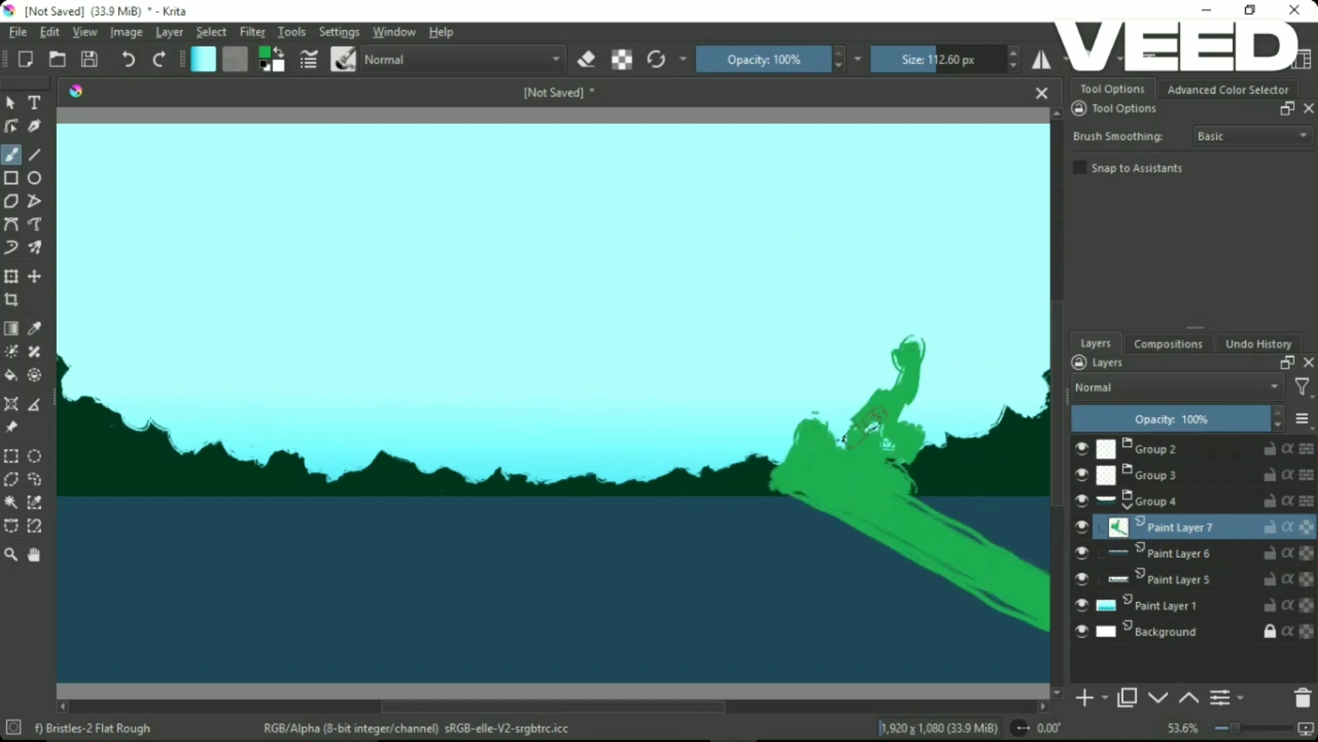
key("e")
left_click_drag(779, 471, 941, 570)
On Paint Layer 5, paint blue ground over the lower-right bank.
key("Page_Down")
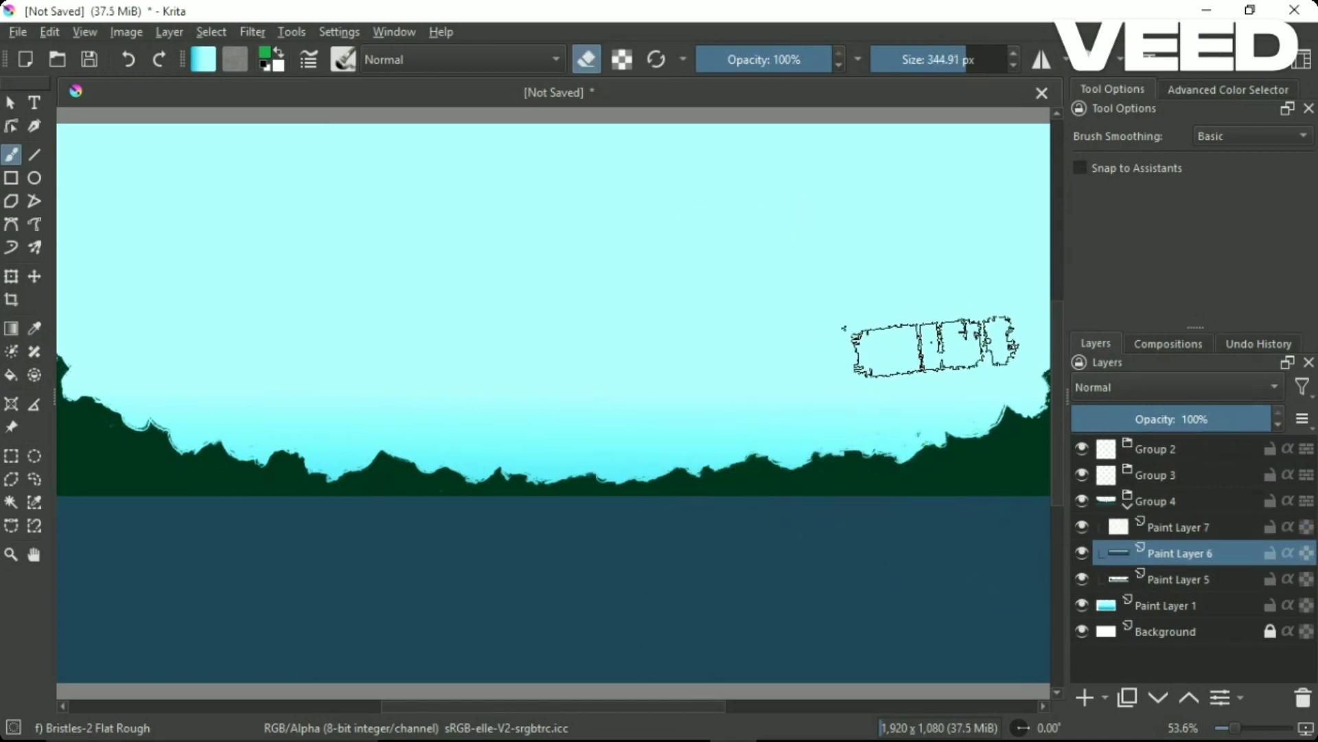
key("Page_Down")
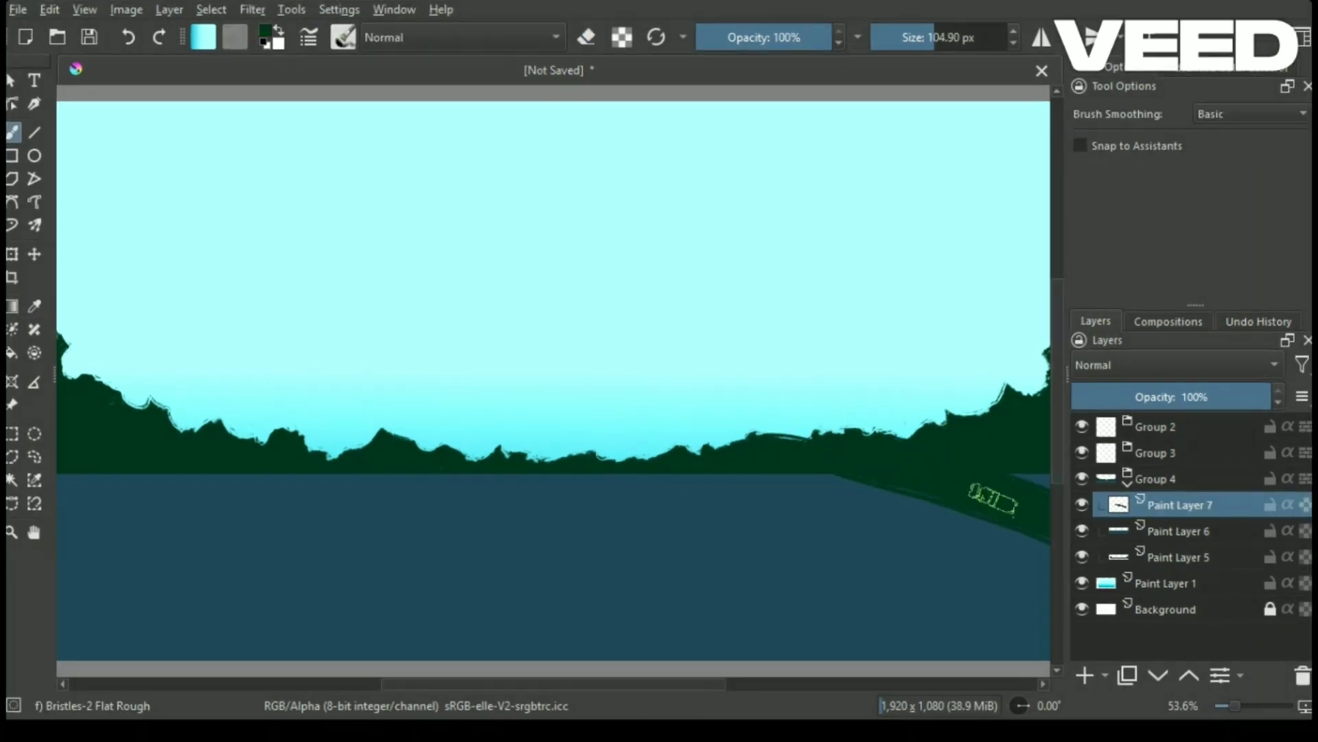
key("Tab")
left_click_drag(1050, 481, 1297, 563)
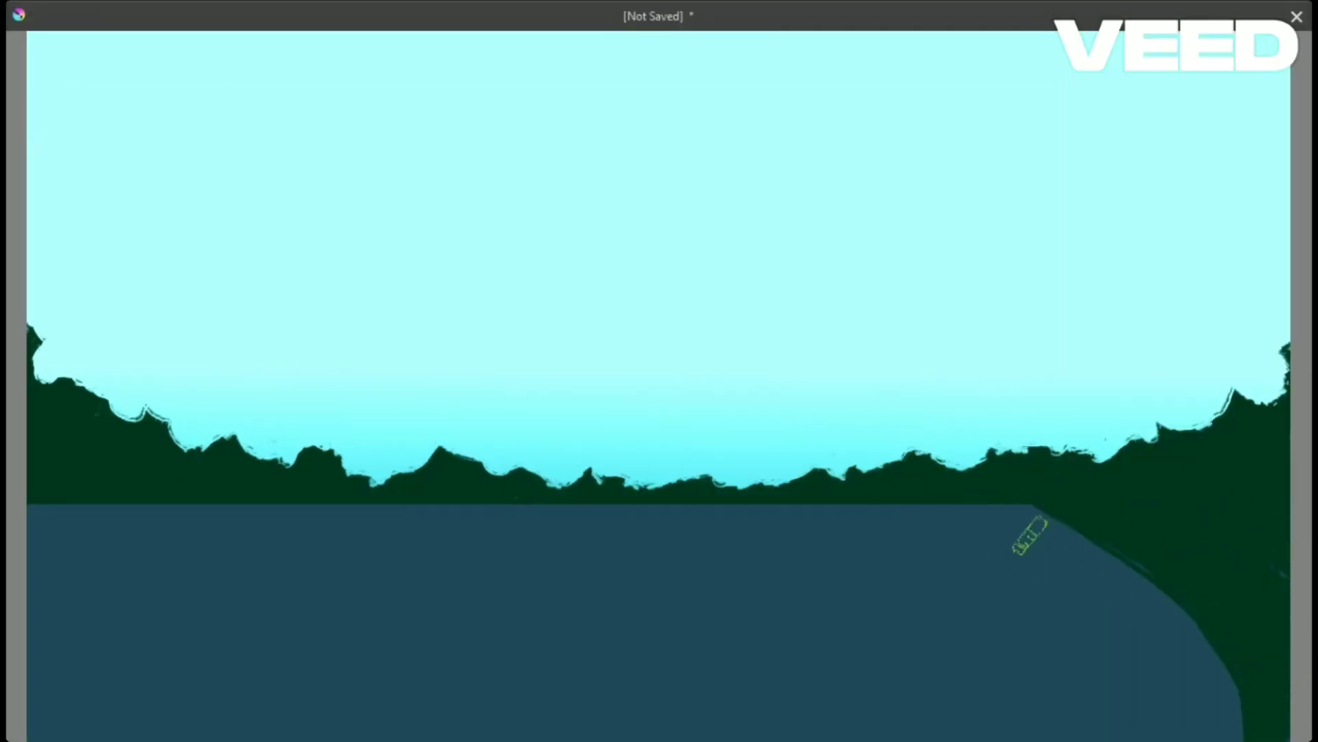
left_click_drag(1027, 533, 1298, 645)
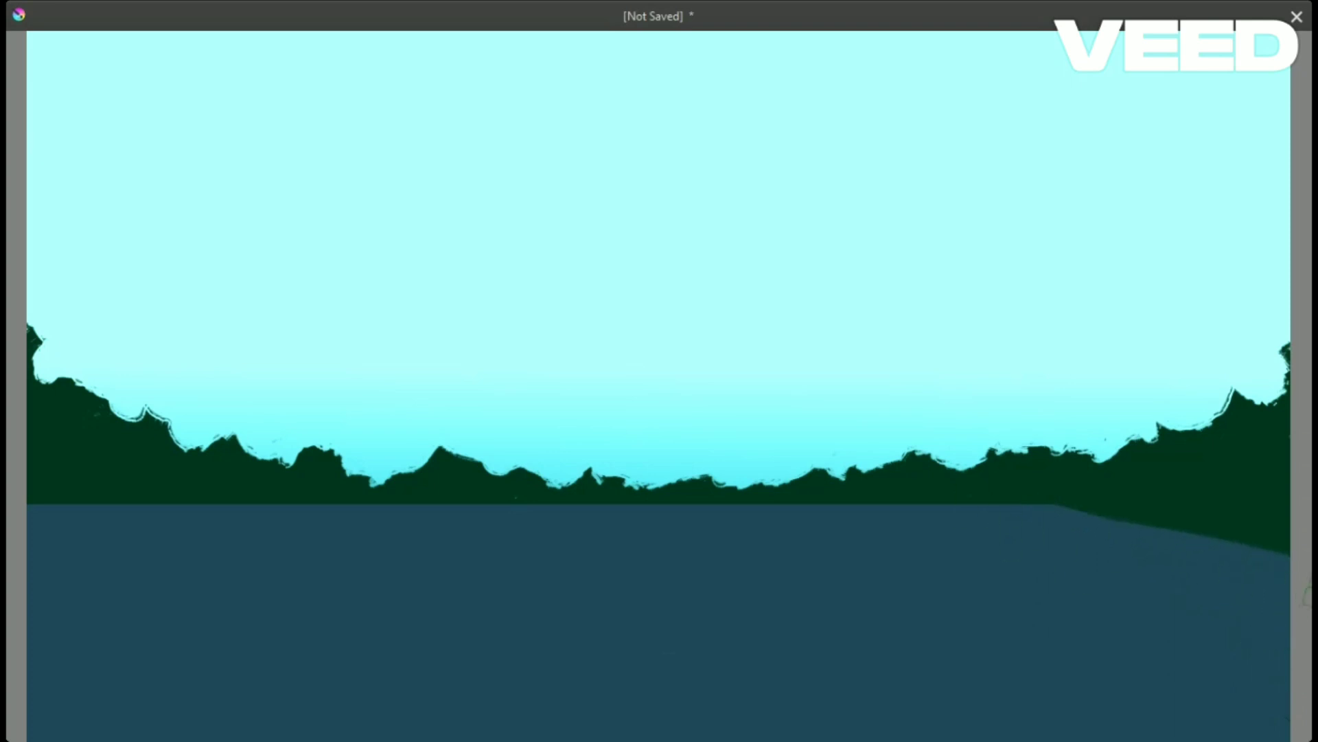
left_click_drag(1097, 539, 1214, 563)
Paint a thin green left slope and trim it back with blue ground.
left_click_drag(151, 515, 177, 505)
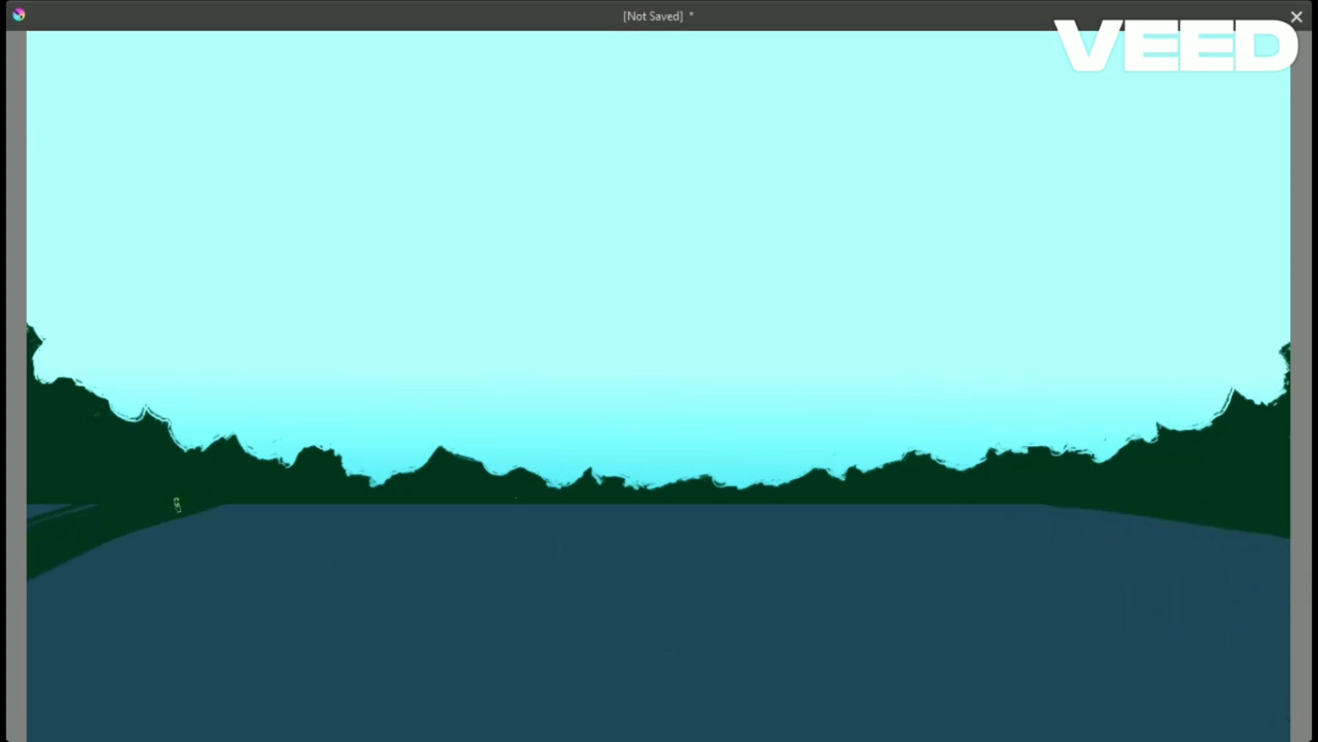
left_click_drag(108, 530, 11, 567)
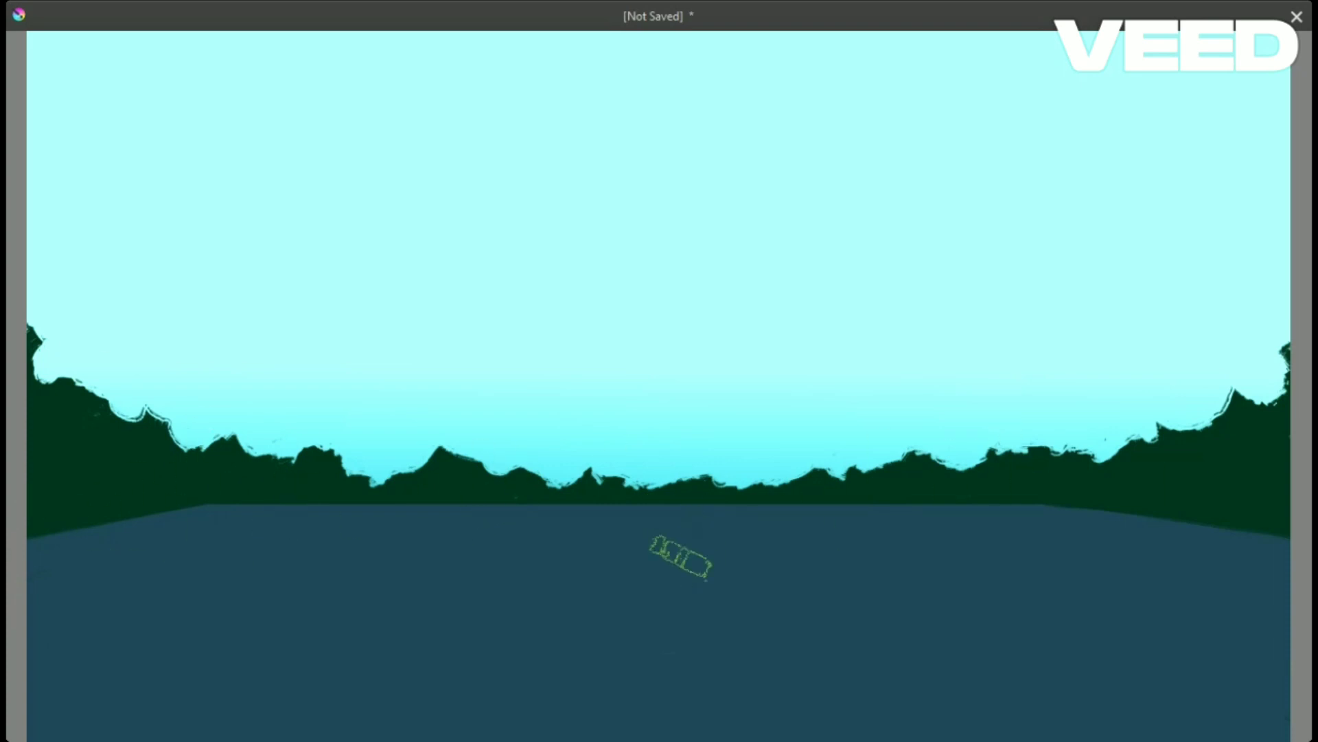
key("Tab")
key("ctrl+r")
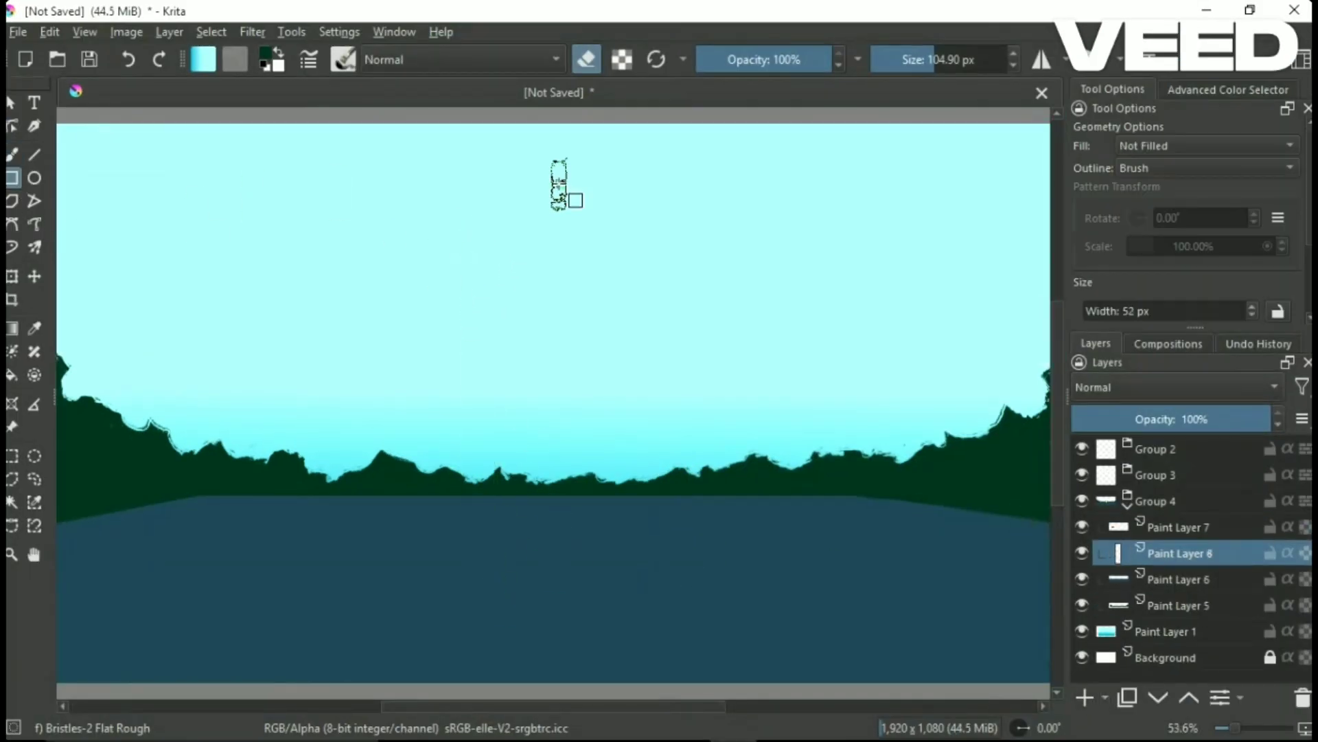
Draw a tall thin guide rectangle and transform it down to the horizon, shifted right.
left_click_drag(500, 245, 532, 639)
left_click_drag(500, 245, 532, 640)
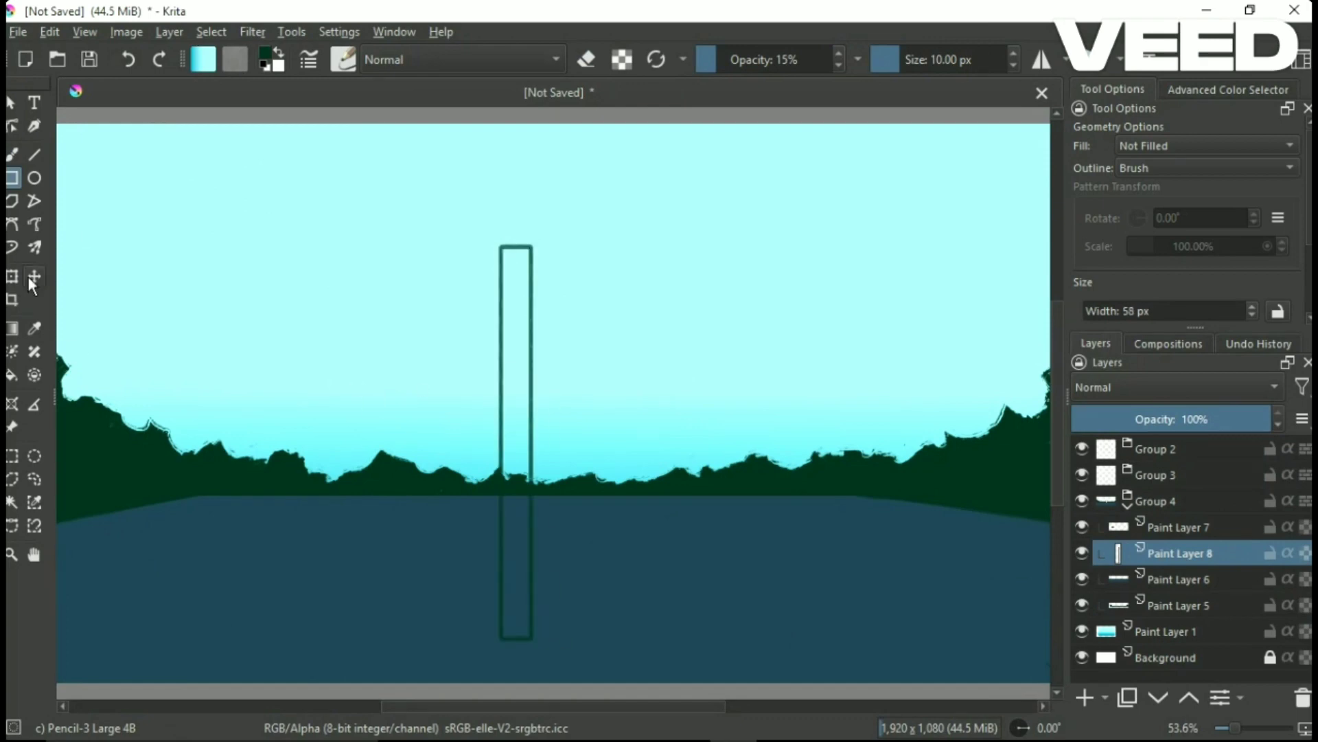
left_click(30, 281)
key("ctrl+t")
left_click_drag(516, 245, 528, 448)
left_click_drag(542, 494, 574, 607)
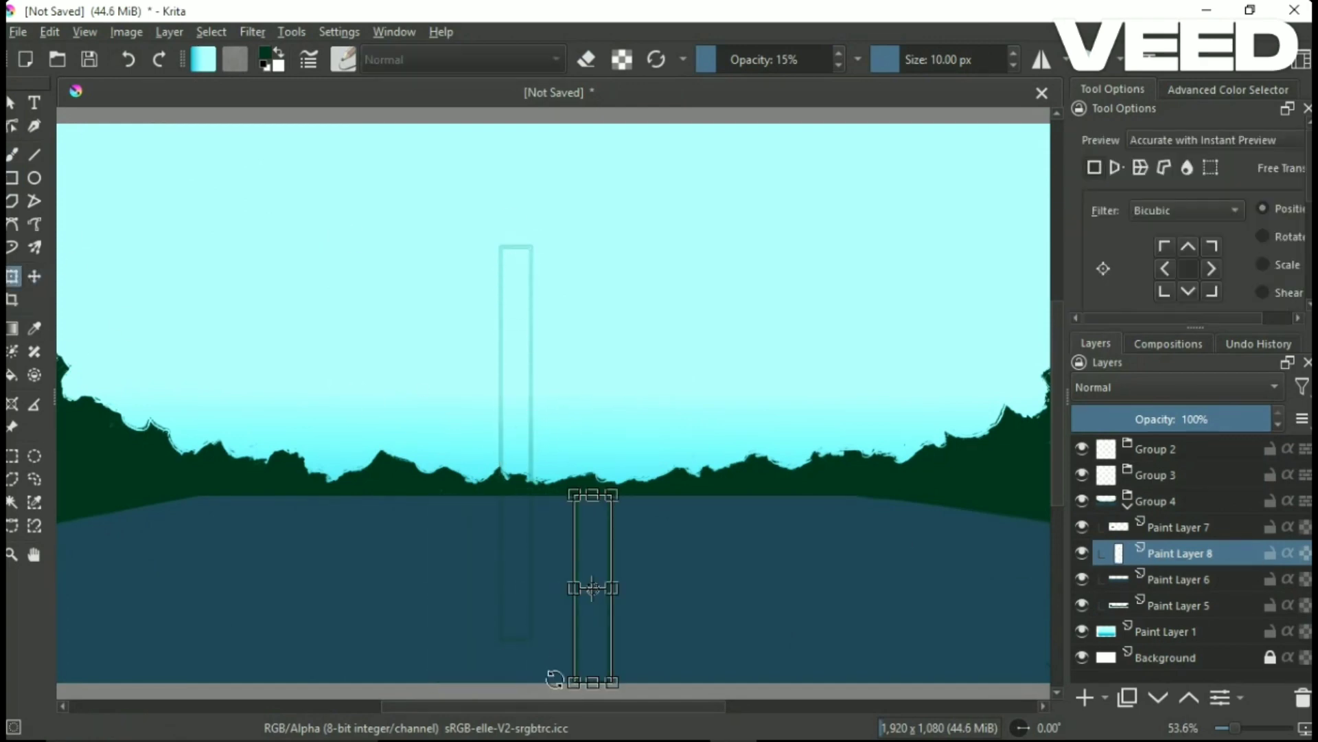
key("Return")
In canvas-only mode, paint a broad white road from the horizon to the bottom-left.
right_click(585, 486)
key("Tab")
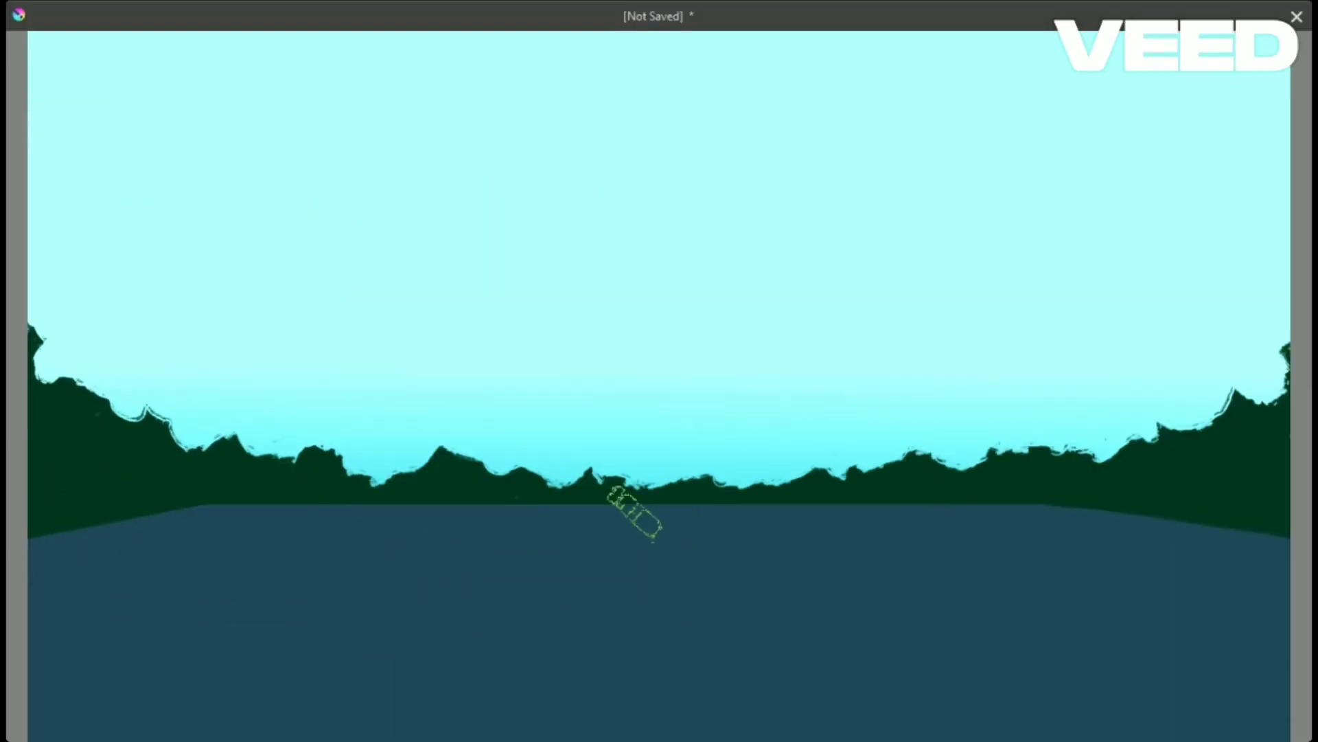
mouse_move(635, 512)
left_mouse_down()
mouse_move(532, 738)
mouse_move(676, 494)
mouse_move(622, 482)
left_mouse_up()
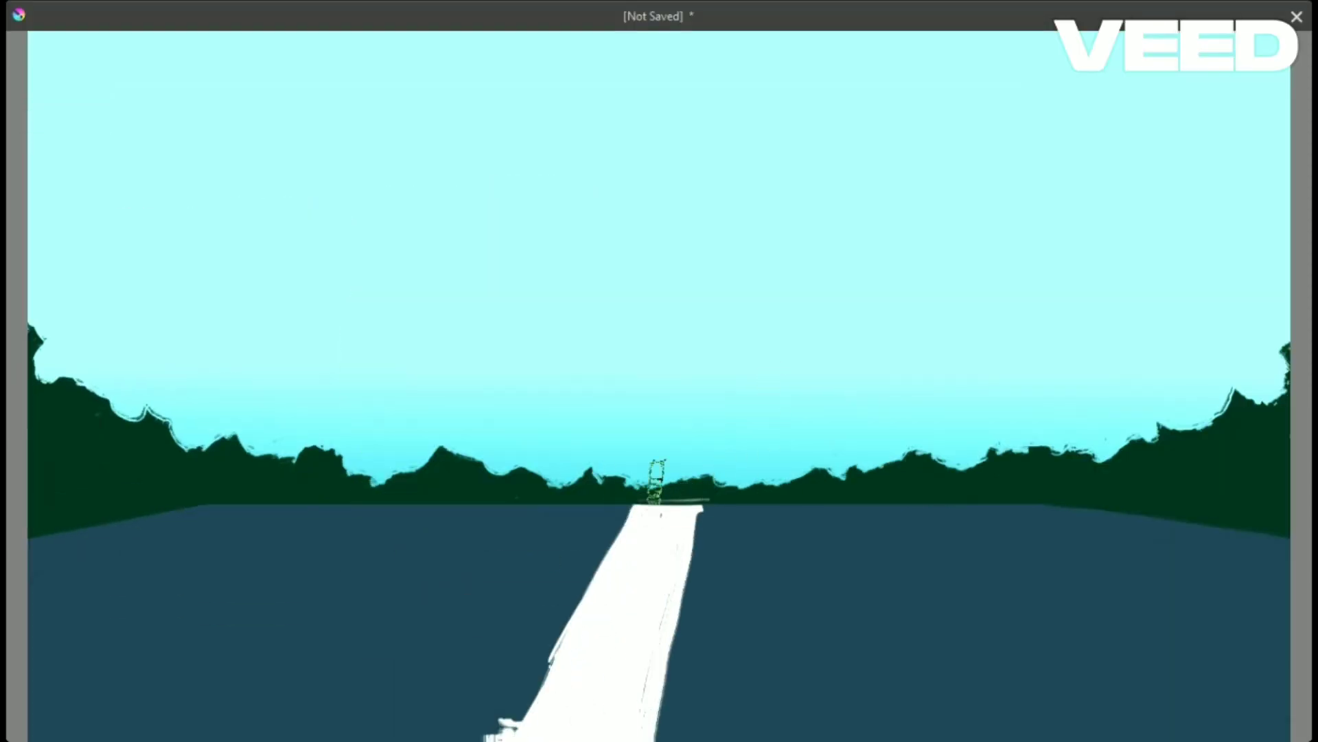
mouse_move(680, 731)
left_mouse_down()
mouse_move(656, 514)
mouse_move(500, 721)
left_mouse_up()
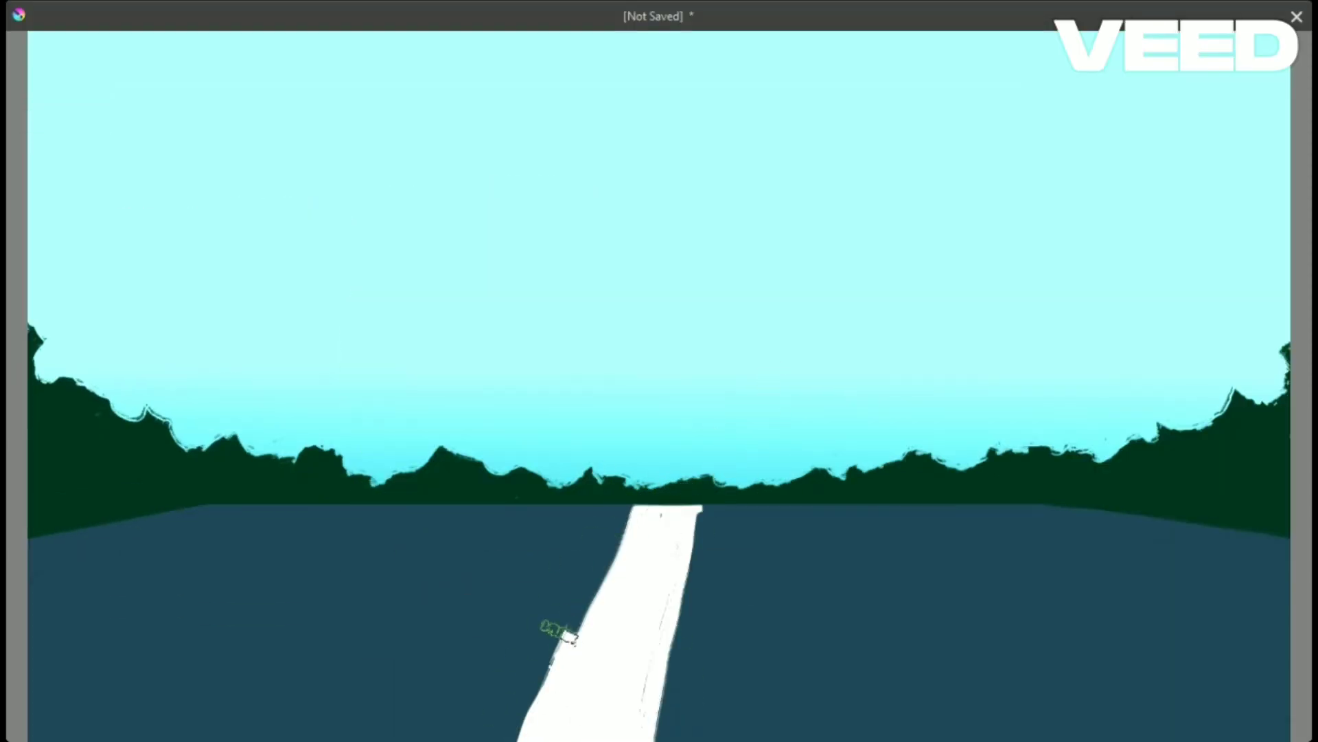
left_click_drag(559, 631, 649, 487)
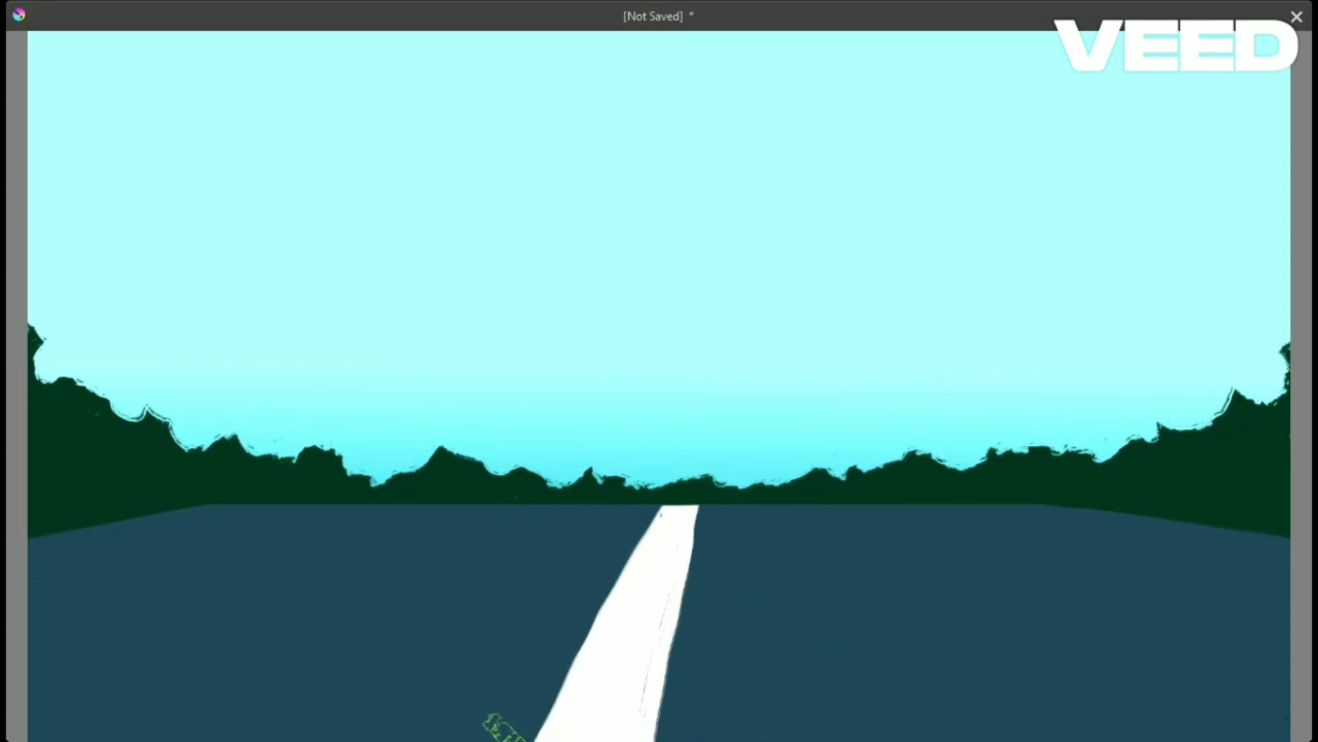
Widen the white road leftward and clean up both edges into one solid shape.
left_click_drag(677, 500, 488, 735)
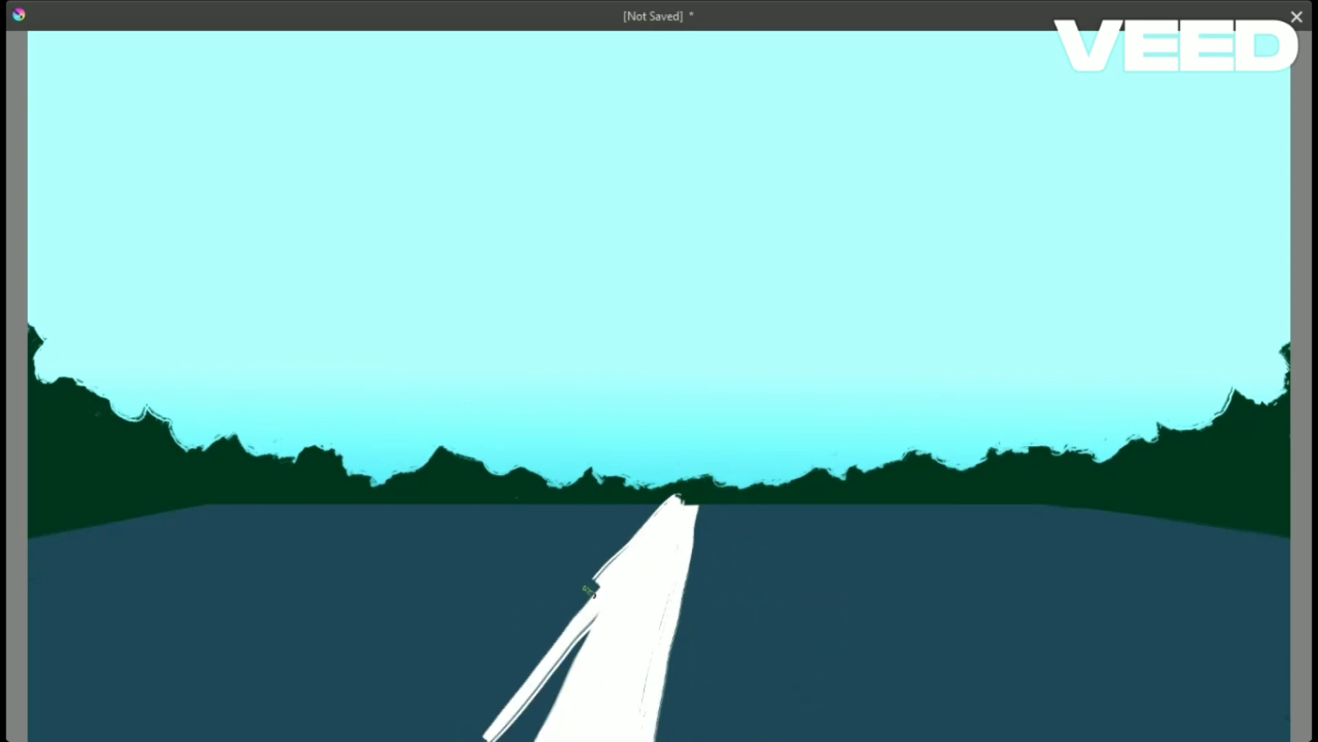
left_click_drag(615, 556, 395, 735)
left_click_drag(614, 546, 636, 507)
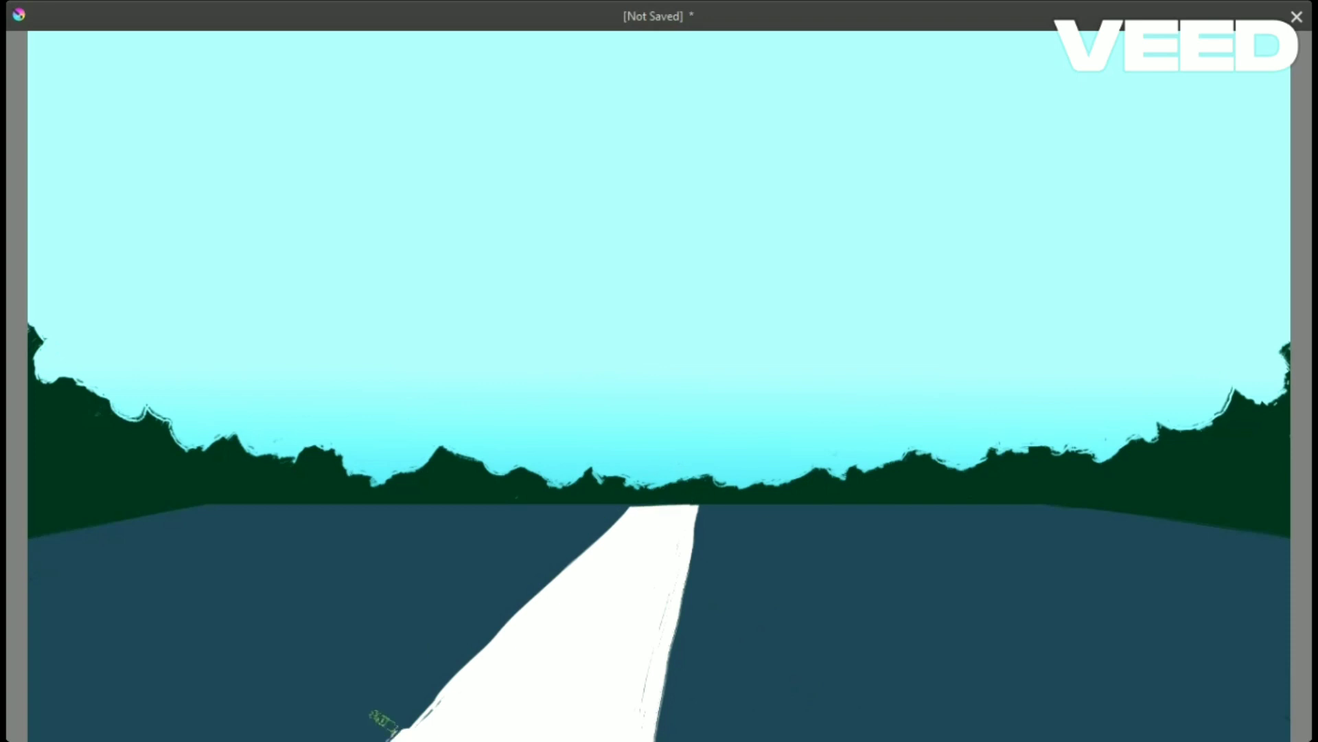
left_click_drag(570, 556, 419, 739)
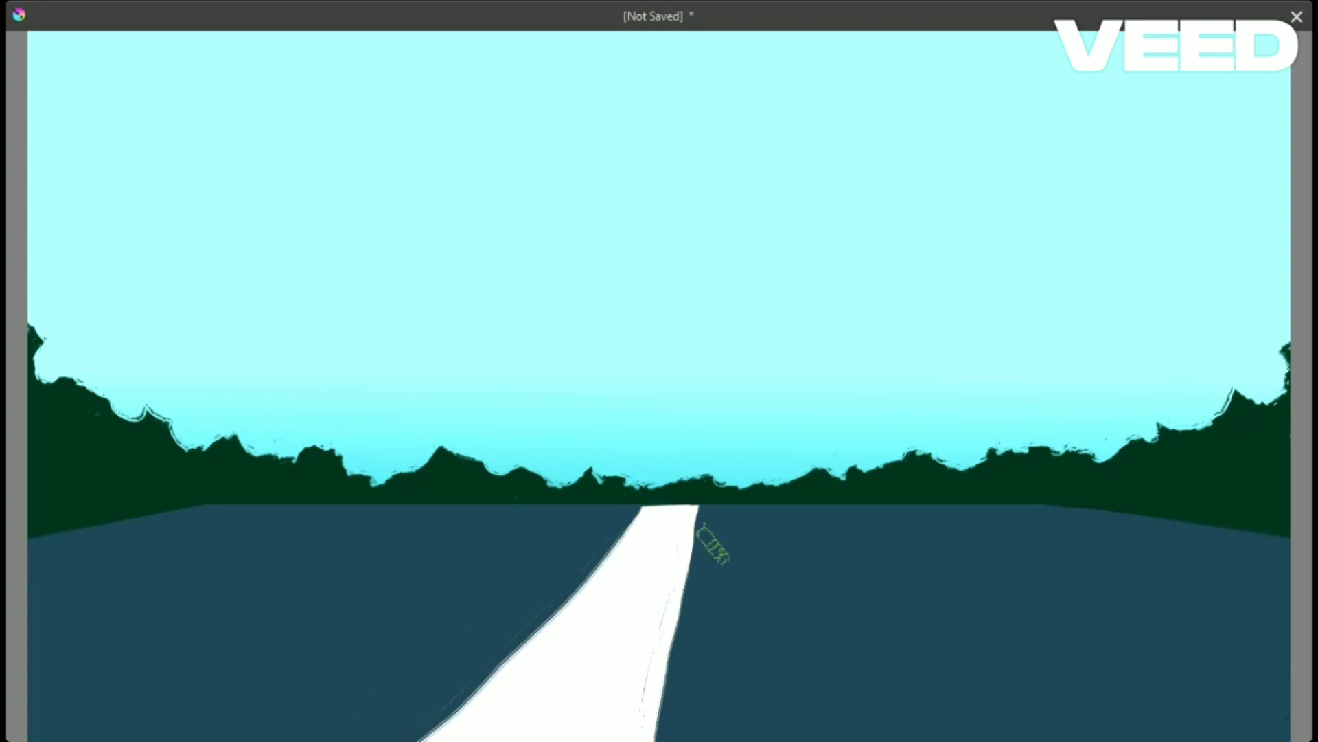
left_click_drag(688, 512, 654, 729)
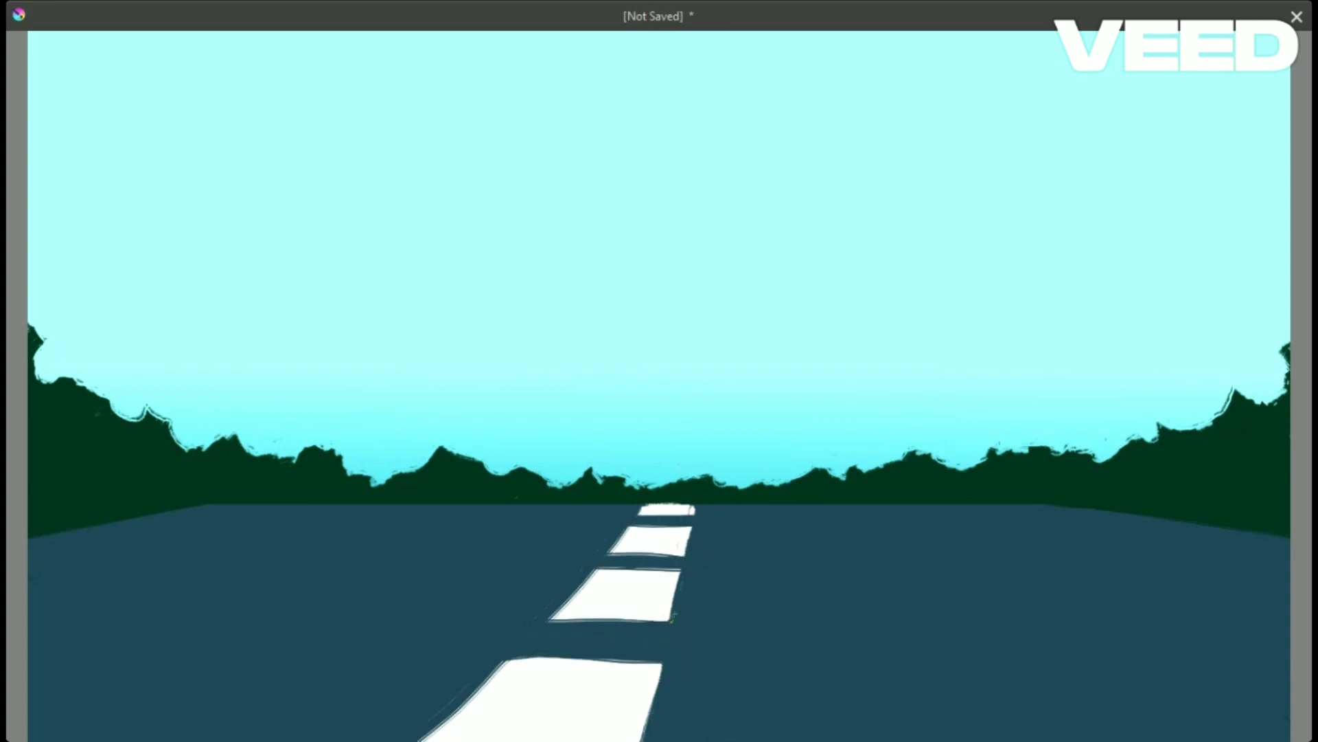
Shrink the white road into a short segment at the bottom of the road.
key("Tab")
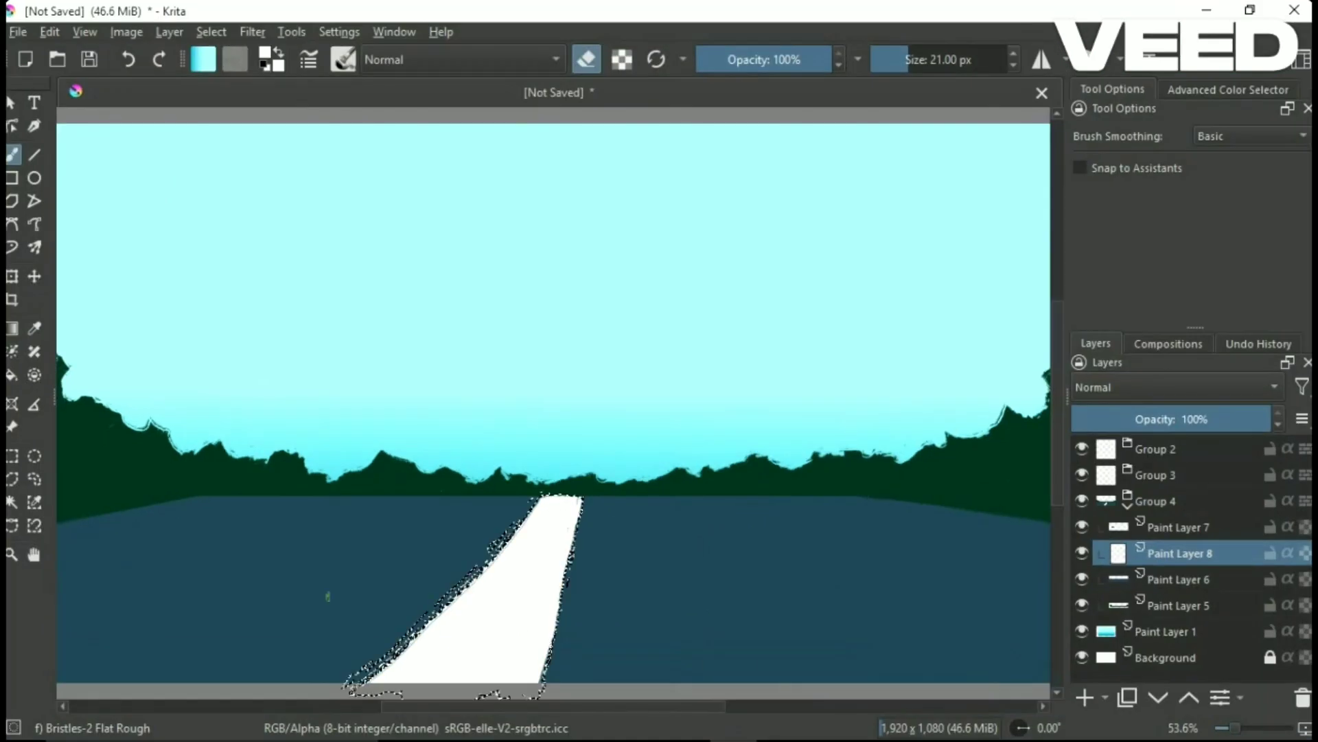
key("ctrl+t")
mouse_move(336, 592)
left_mouse_down()
mouse_move(403, 590)
mouse_move(342, 598)
left_mouse_up()
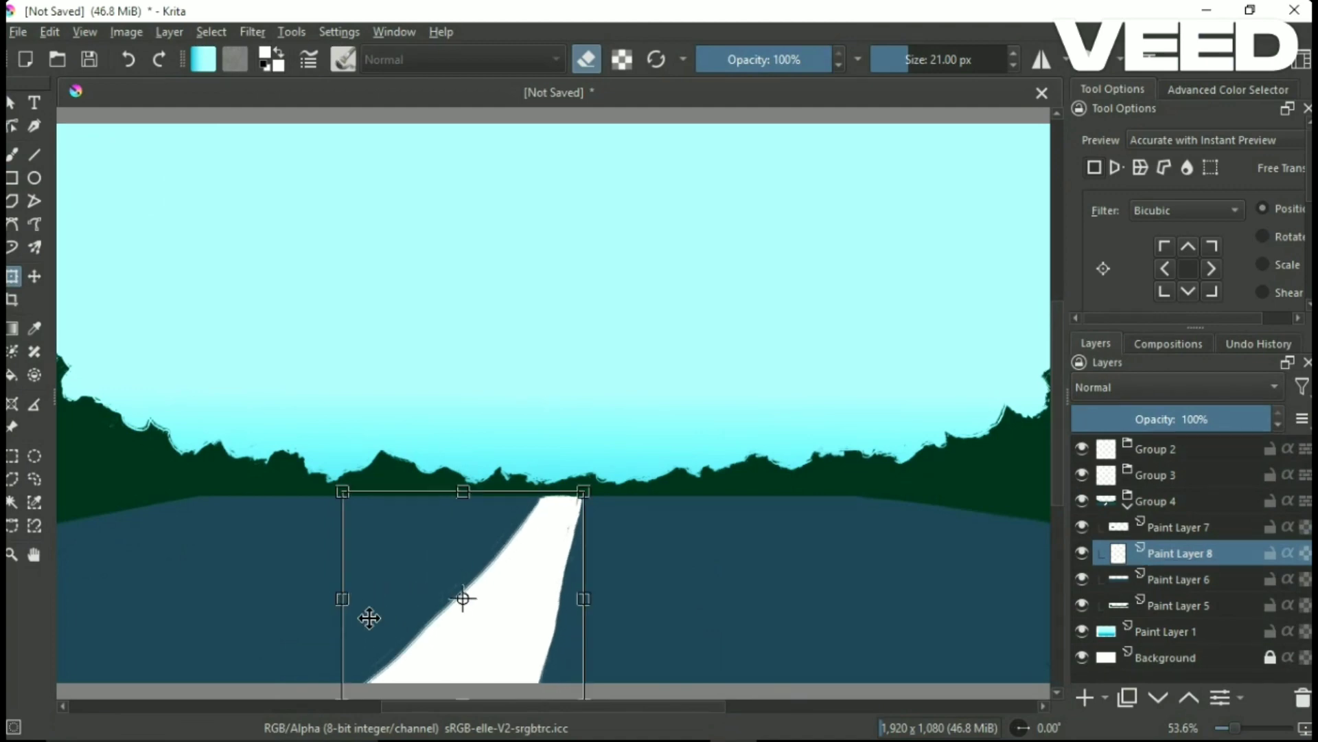
mouse_move(506, 545)
left_mouse_down()
mouse_move(442, 589)
mouse_move(457, 653)
left_mouse_up()
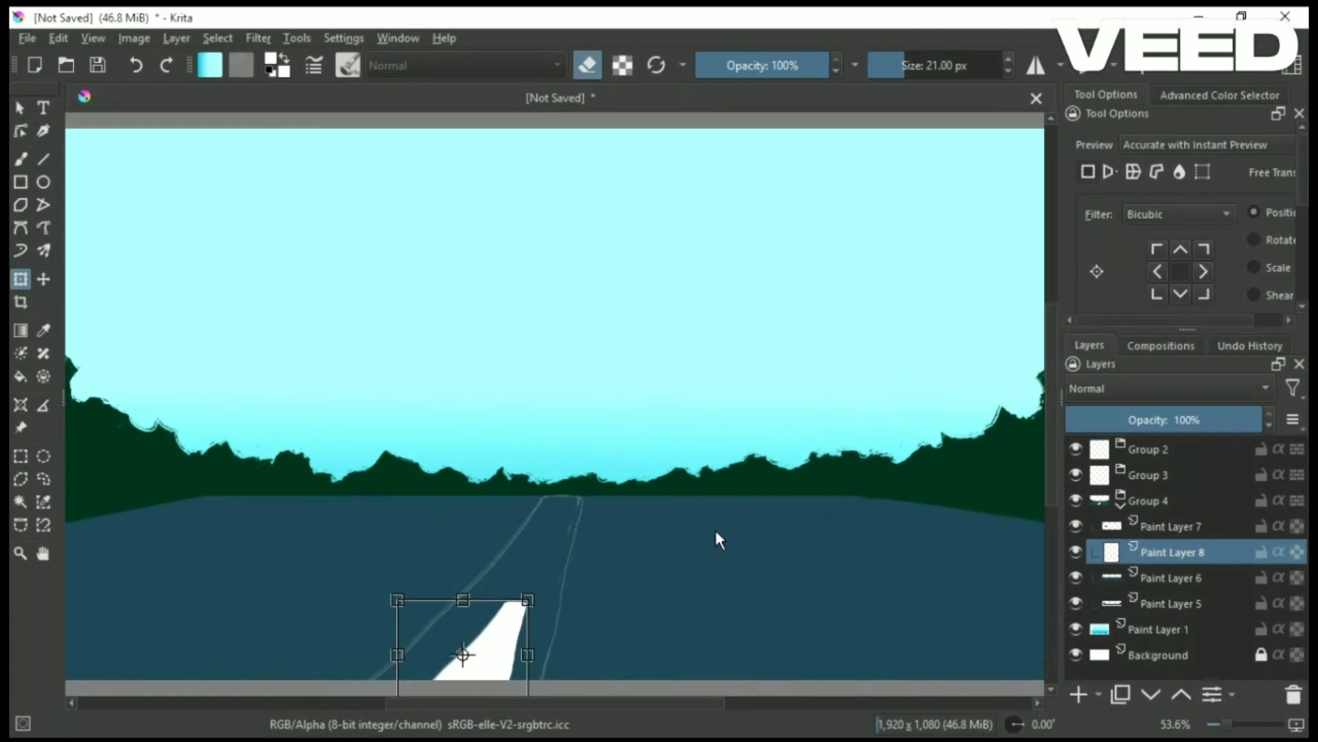
key("Return")
Duplicate the road segment and move the copy higher up the road.
key("ctrl+j")
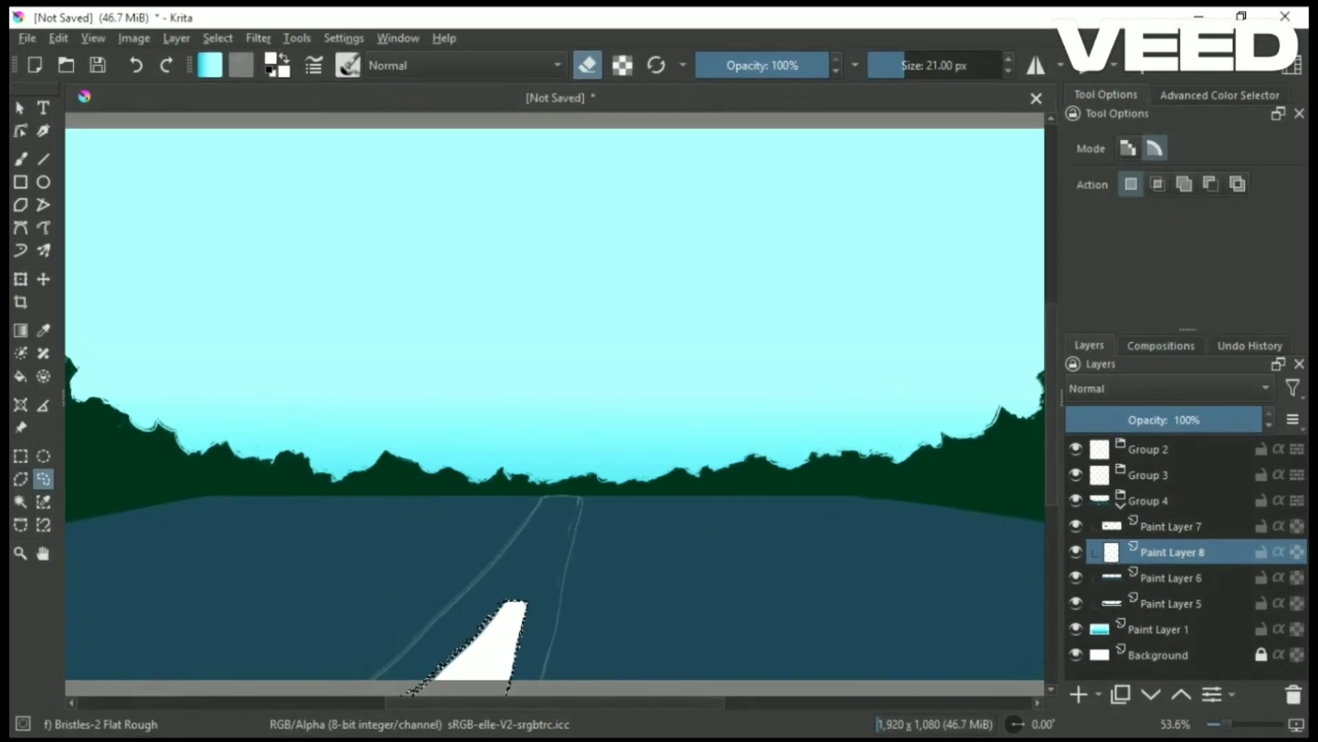
key("ctrl+t")
mouse_move(508, 613)
left_mouse_down()
mouse_move(583, 477)
mouse_move(484, 542)
left_mouse_up()
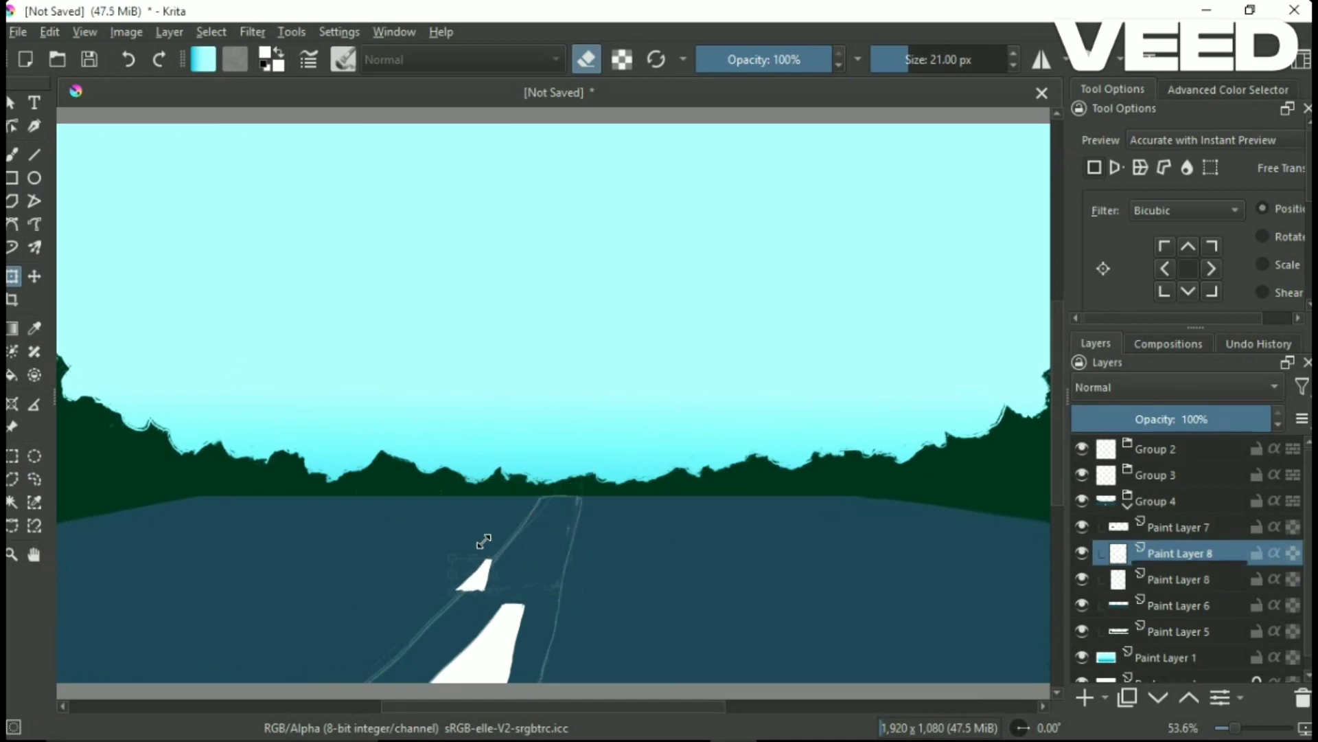
left_click(36, 278)
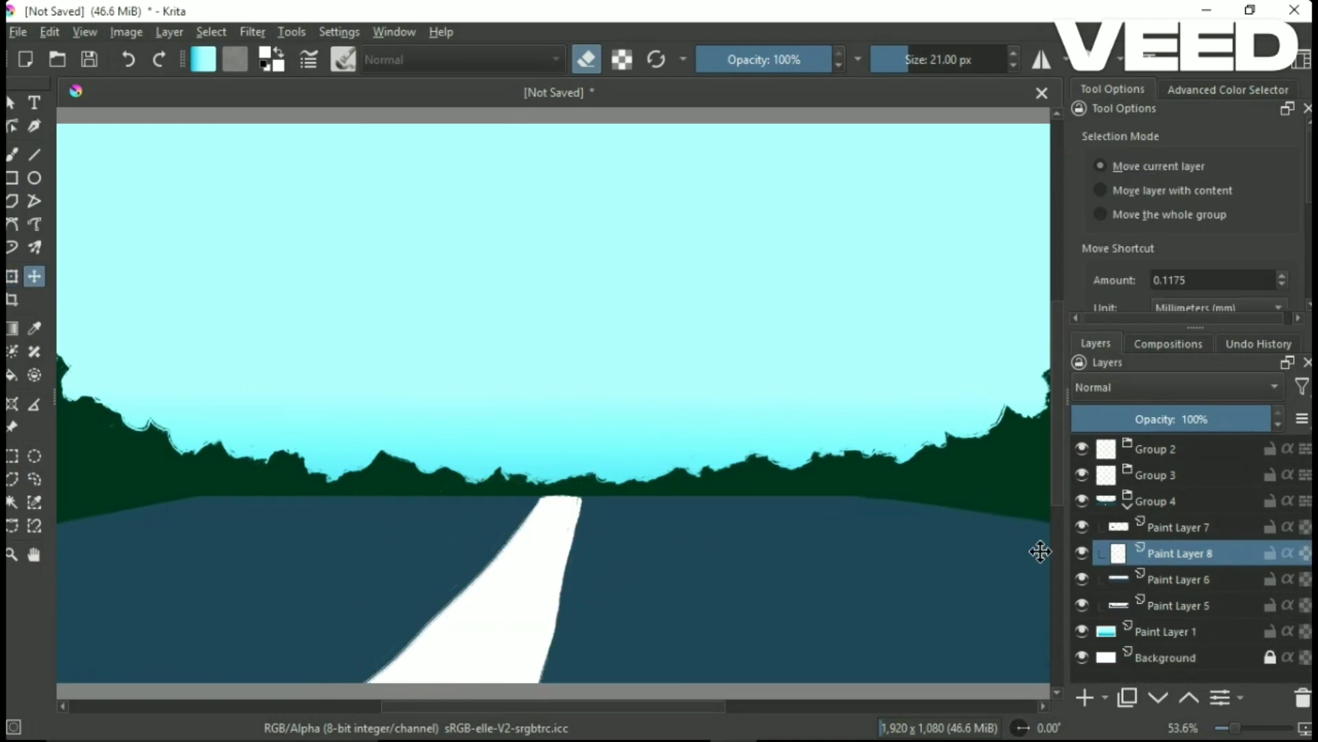
Squeeze the road copy into a smaller dash and paint another white dash near the horizon.
key("ctrl+t")
left_click_drag(339, 609, 404, 609)
mouse_move(492, 496)
left_mouse_down()
mouse_move(492, 519)
mouse_move(582, 515)
left_mouse_up()
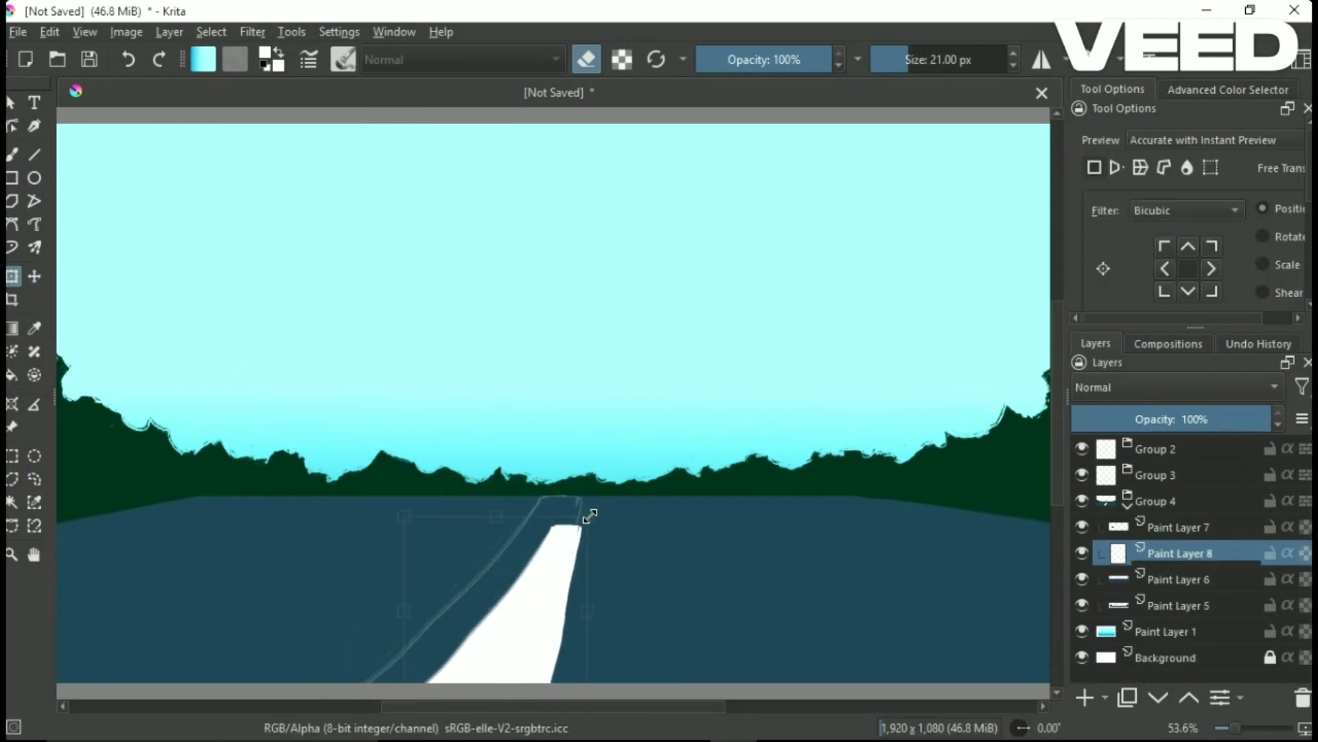
key("Return")
key("b")
left_click_drag(505, 528, 528, 504)
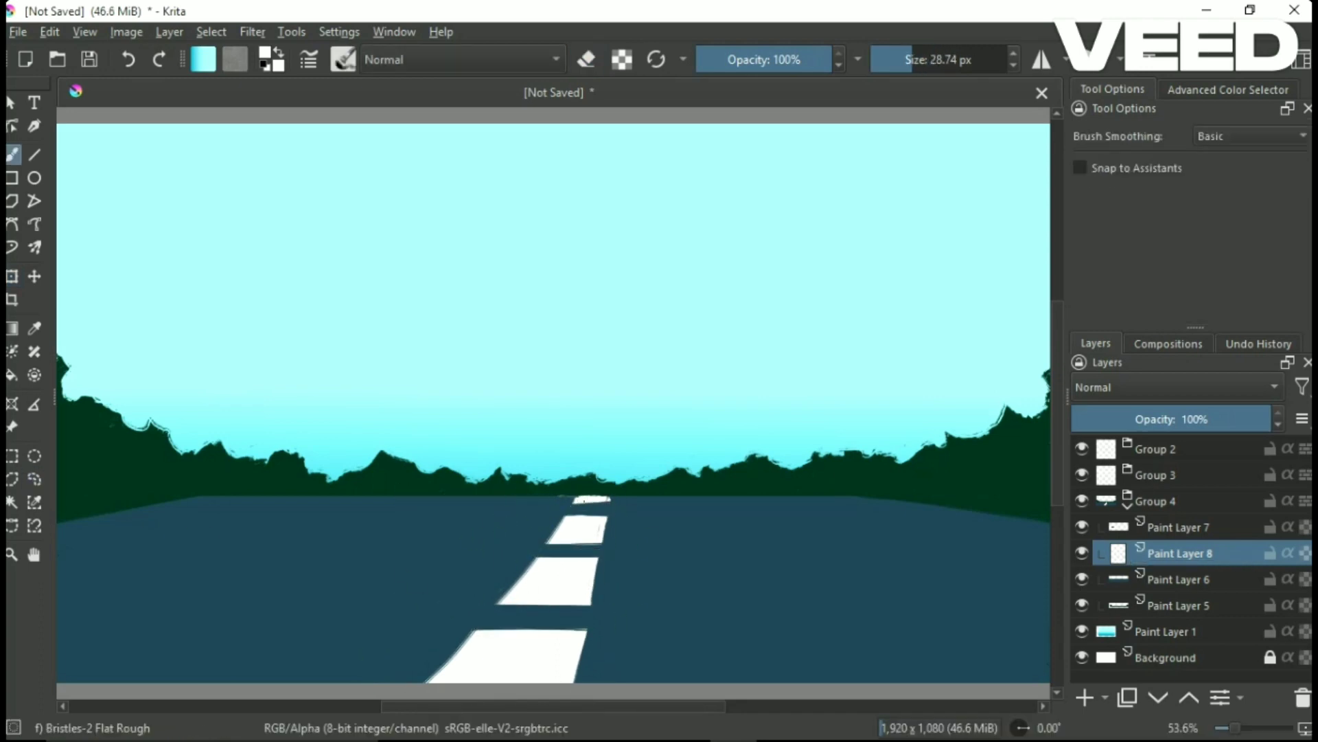
Add Paint Layer 9 and airbrush dark shading near the horizon, then undo it.
key("Insert")
right_click(673, 441)
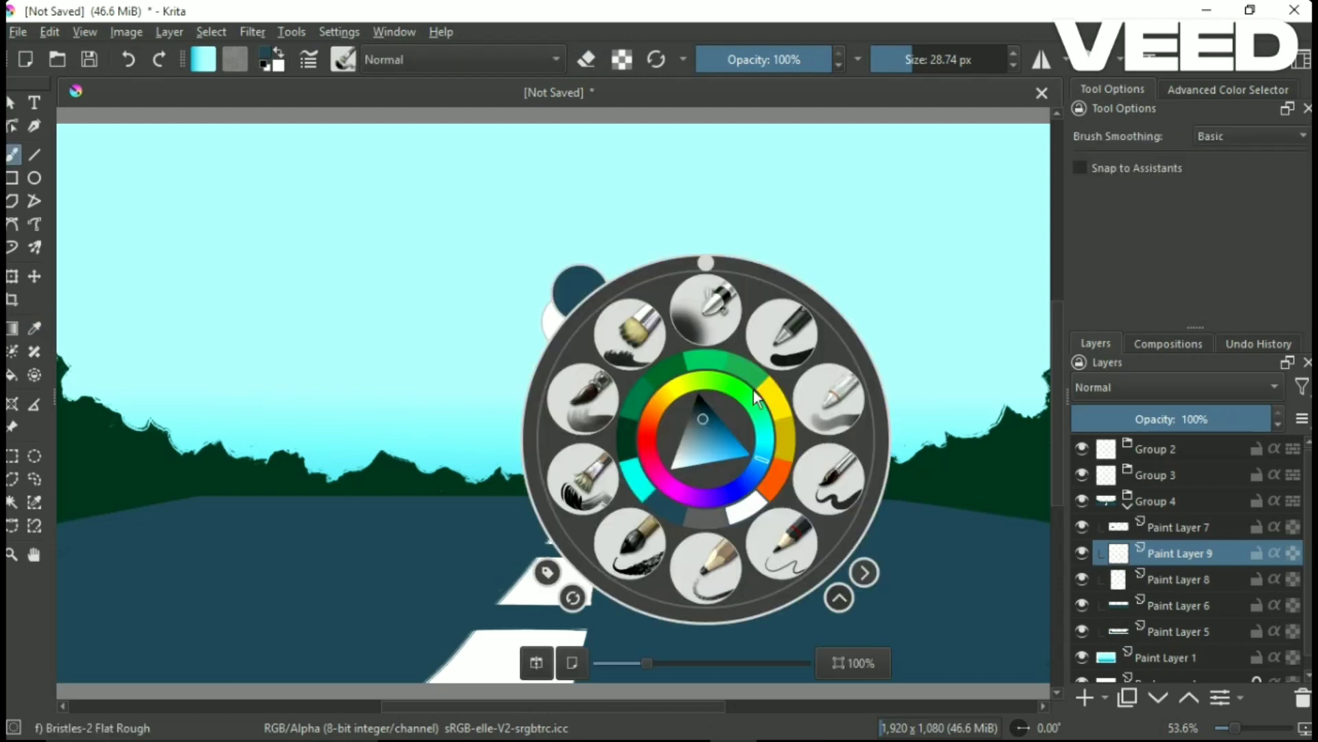
left_click(781, 324)
left_click_drag(163, 510, 718, 529)
key("ctrl+z")
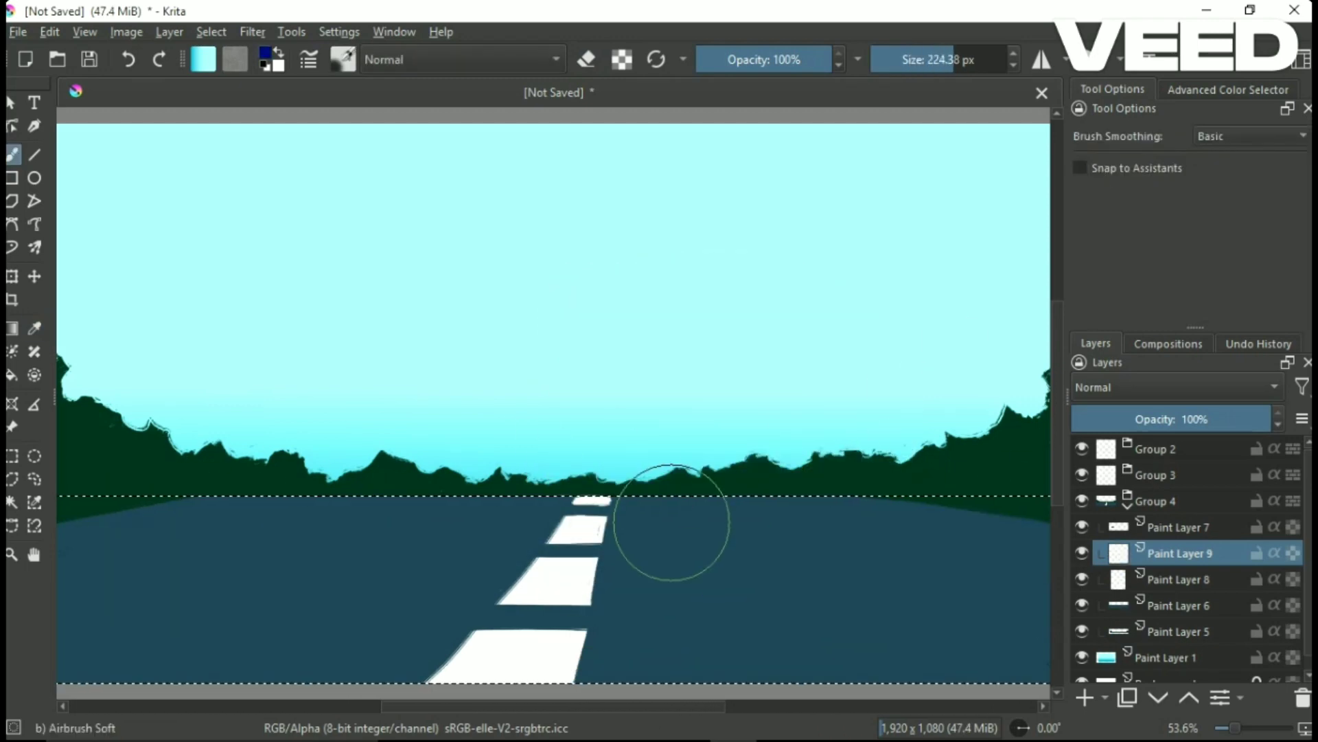
left_click_drag(309, 480, 278, 437)
key("ctrl+shift+a")
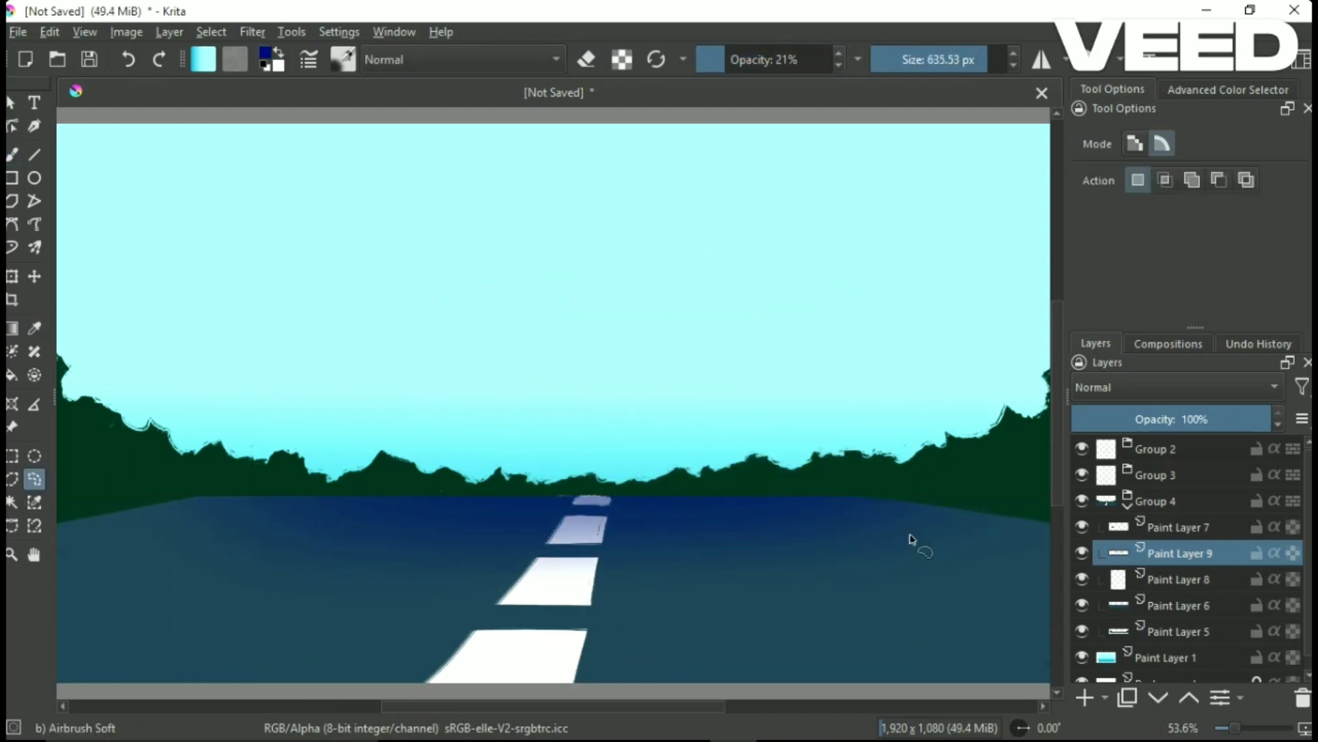
key("ctrl+z")
key("ctrl+z")
Pick a darker colour and paint a dark stroke over the road near the horizon.
key("b")
right_click(830, 439)
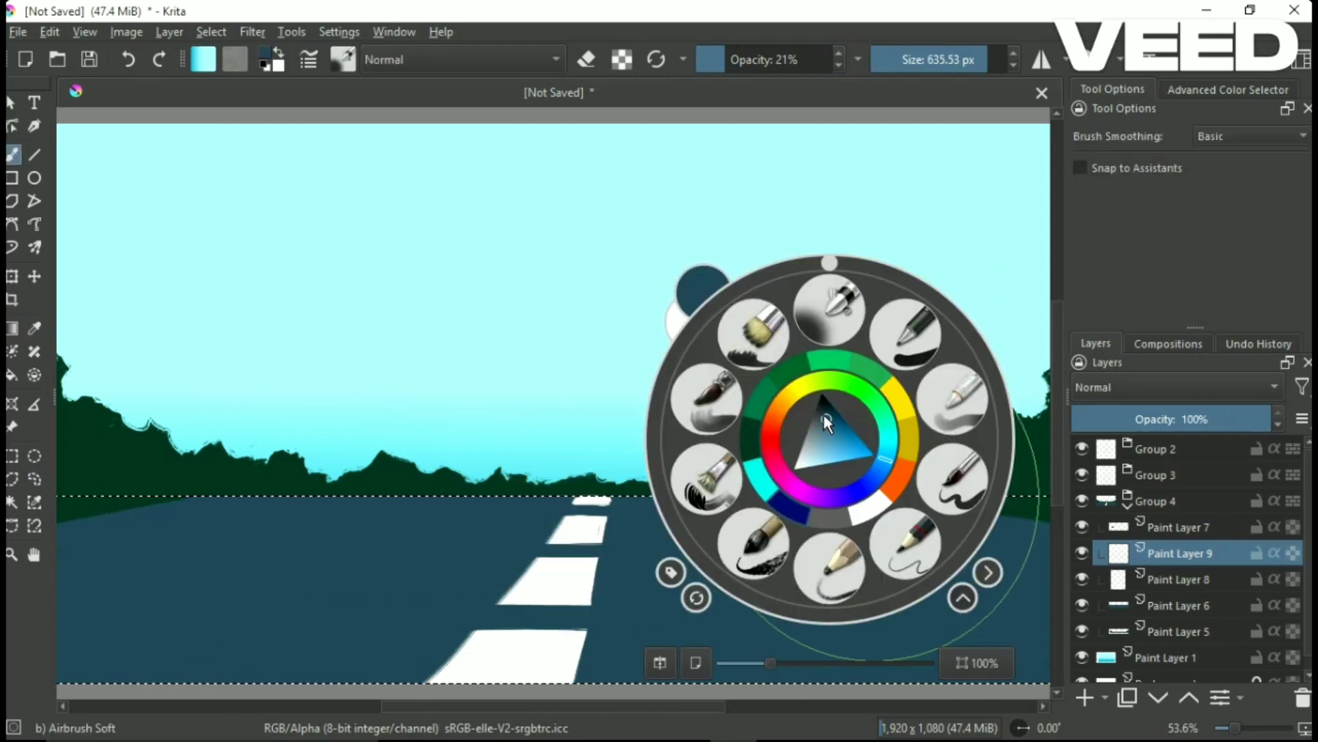
left_click(1004, 283)
left_click_drag(437, 421, 693, 537)
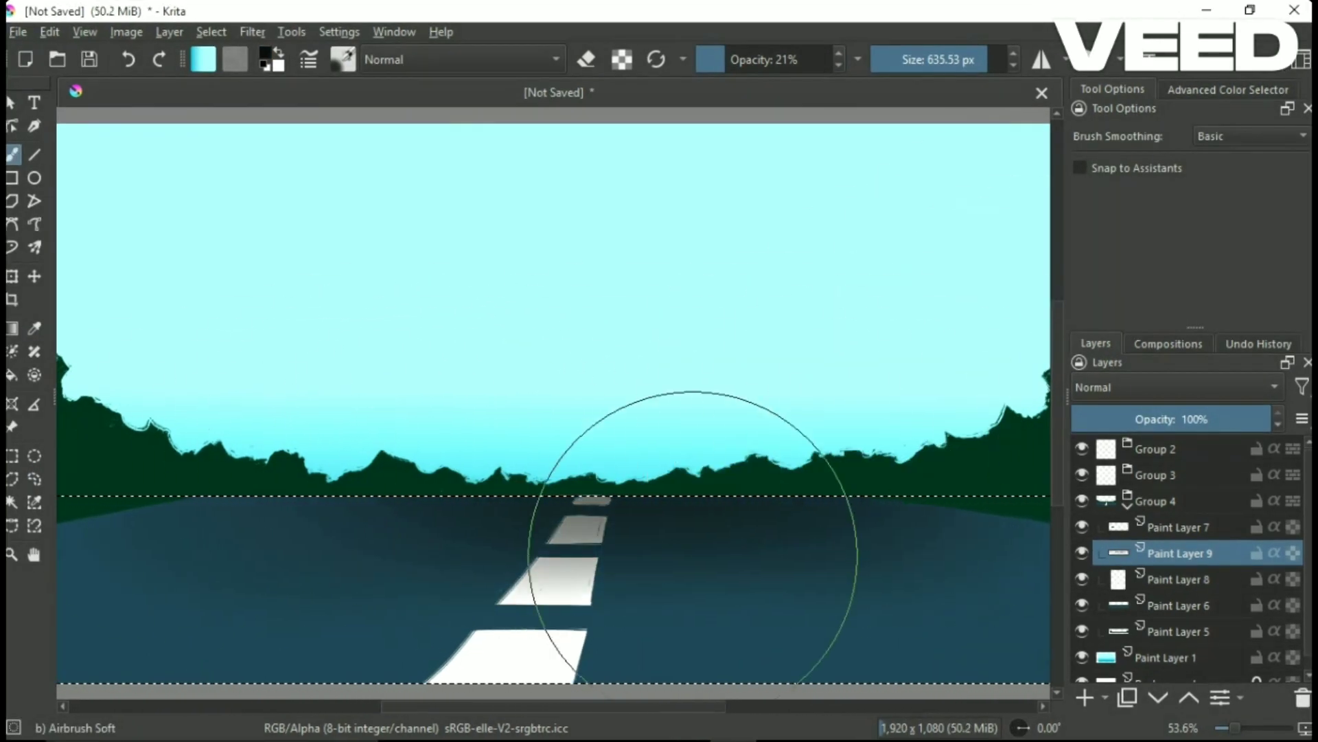
key("ctrl+shift+a")
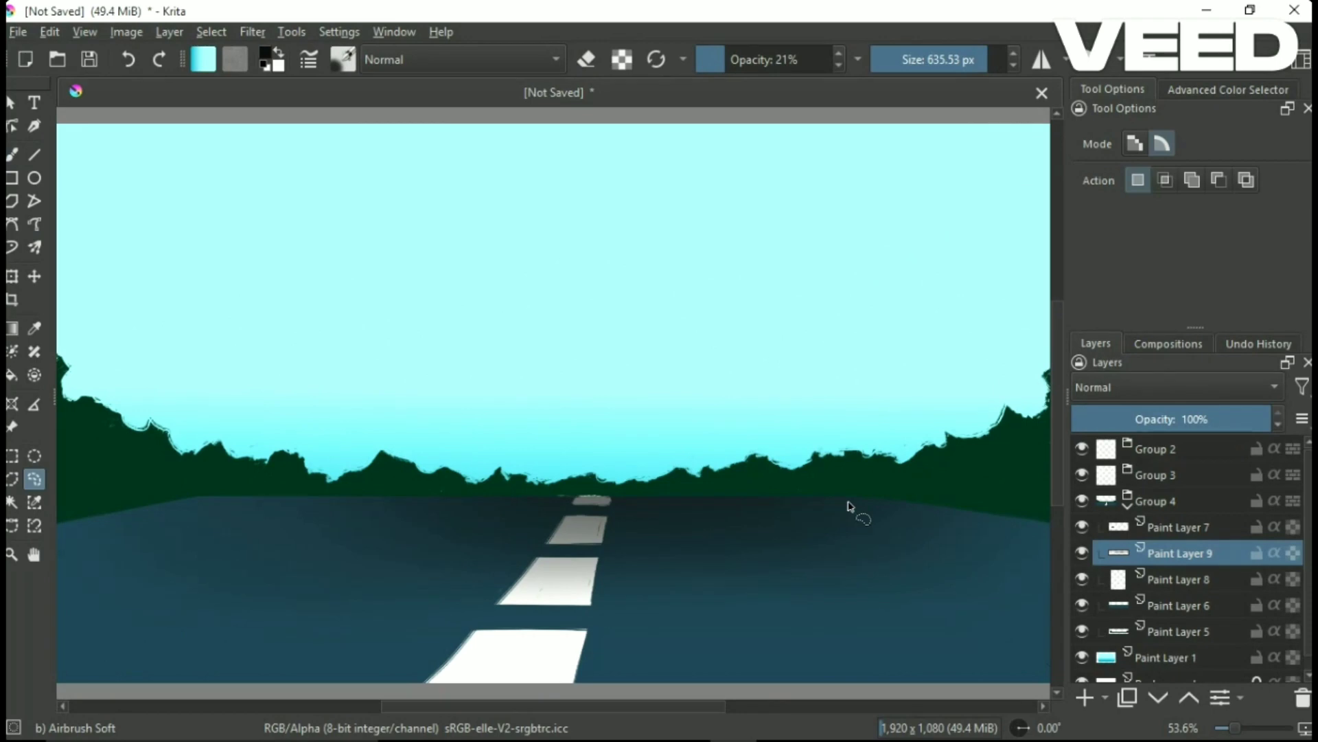
Move the road layer up and paint dark ink trees along the left treeline.
left_click_drag(515, 486, 483, 525)
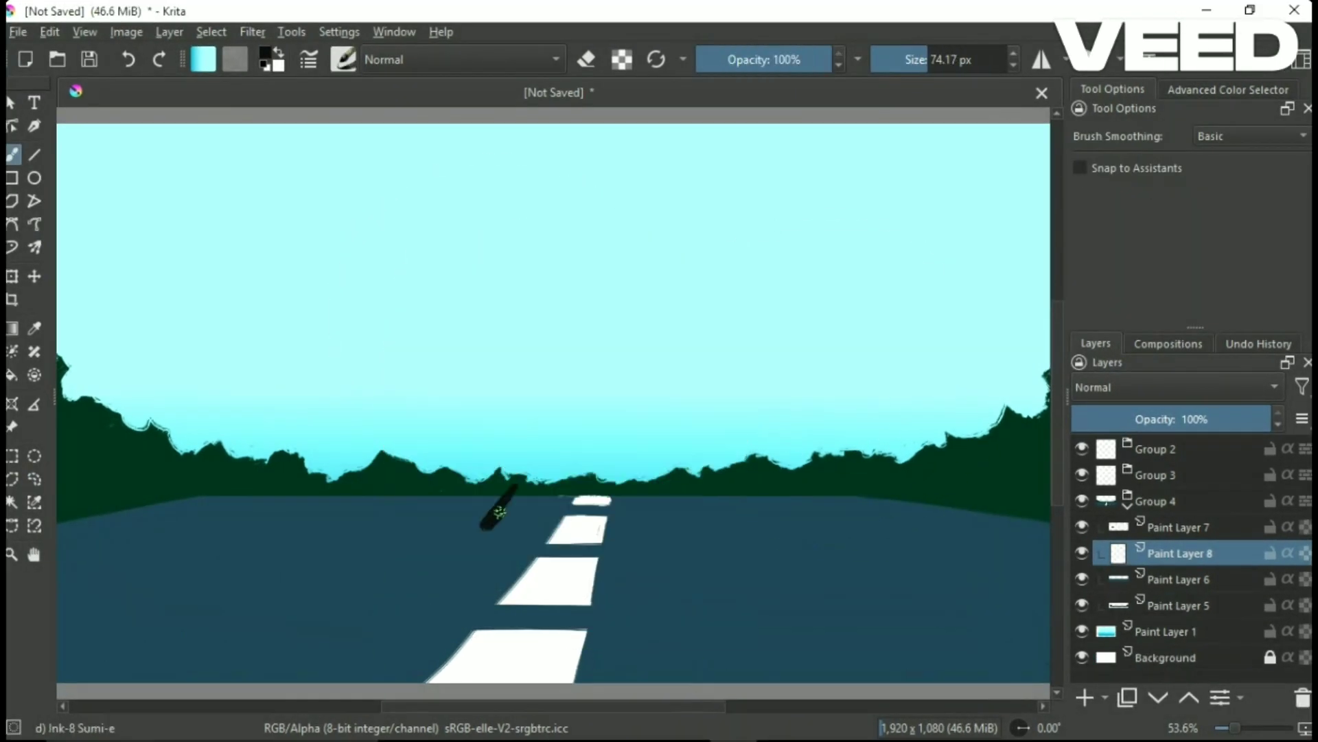
key("ctrl+Page_Up")
left_click_drag(220, 427, 175, 494)
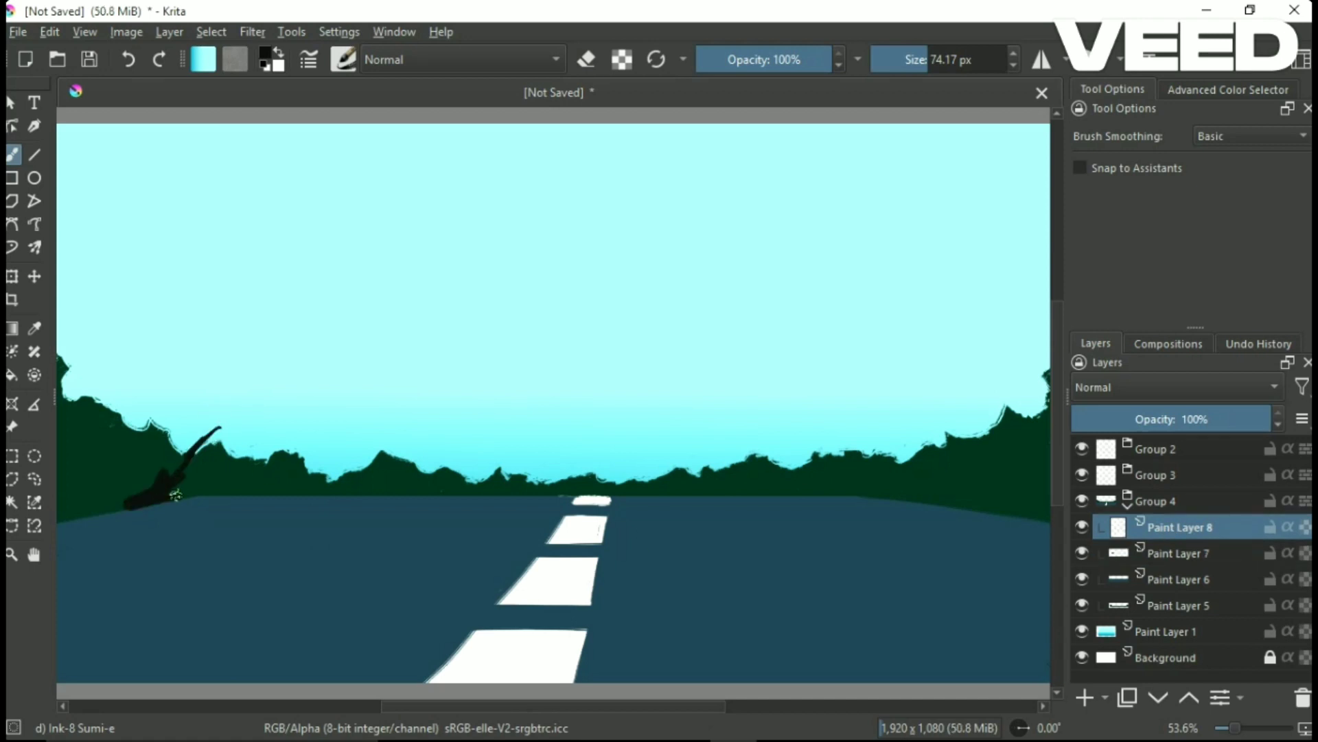
left_click_drag(148, 288, 103, 481)
mouse_move(158, 357)
left_mouse_down()
mouse_move(254, 508)
mouse_move(577, 491)
left_mouse_up()
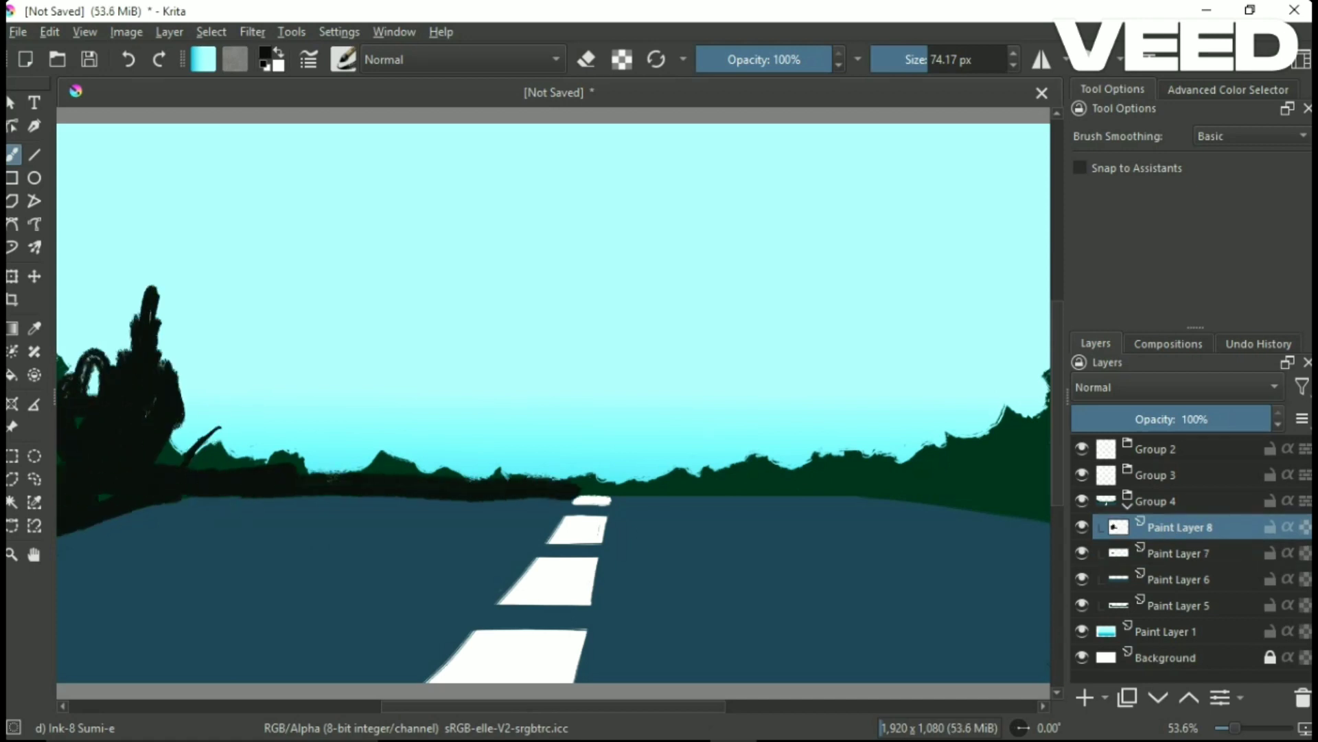
mouse_move(165, 385)
left_mouse_down()
mouse_move(313, 454)
mouse_move(488, 474)
left_mouse_up()
Add dark trees across the horizon, then erase them with the rough Bristles-2 eraser.
left_click_drag(583, 480, 1044, 494)
left_click_drag(728, 460, 886, 357)
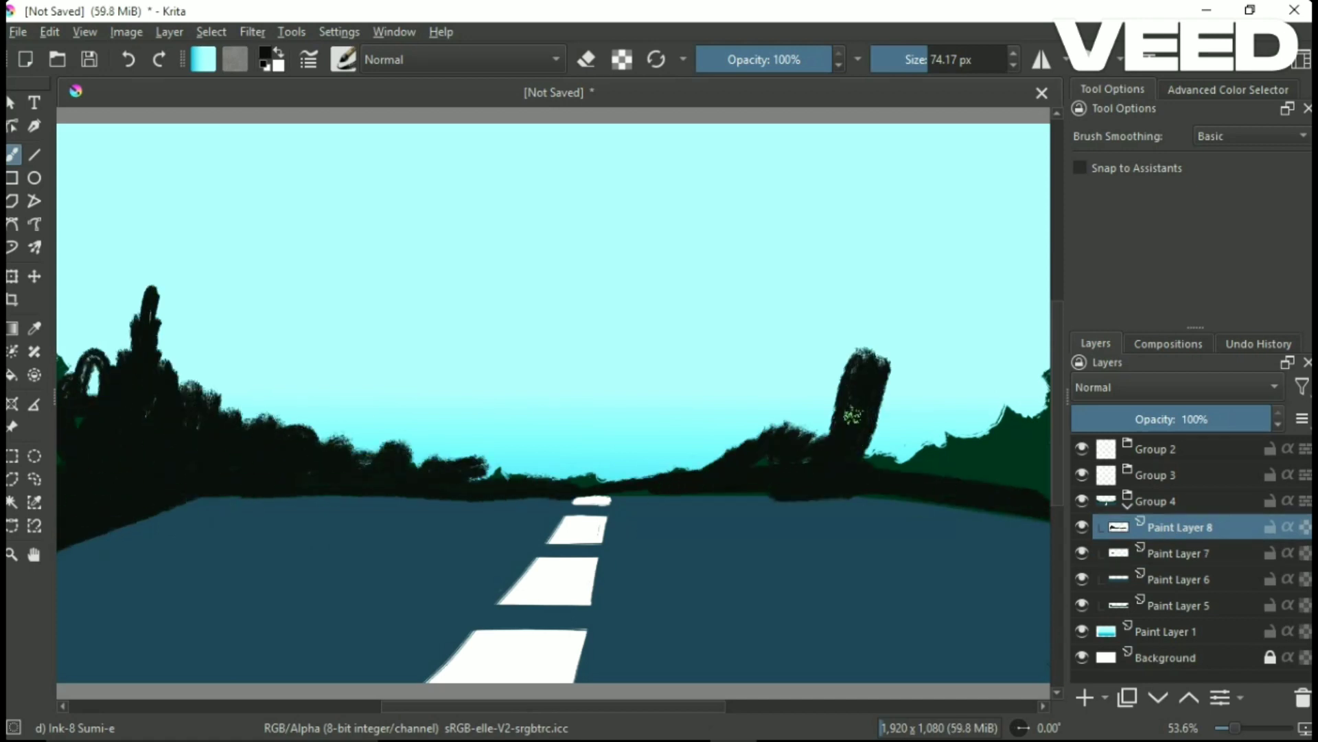
left_click_drag(873, 474, 1016, 330)
key("ctrl+z")
key("ctrl+z")
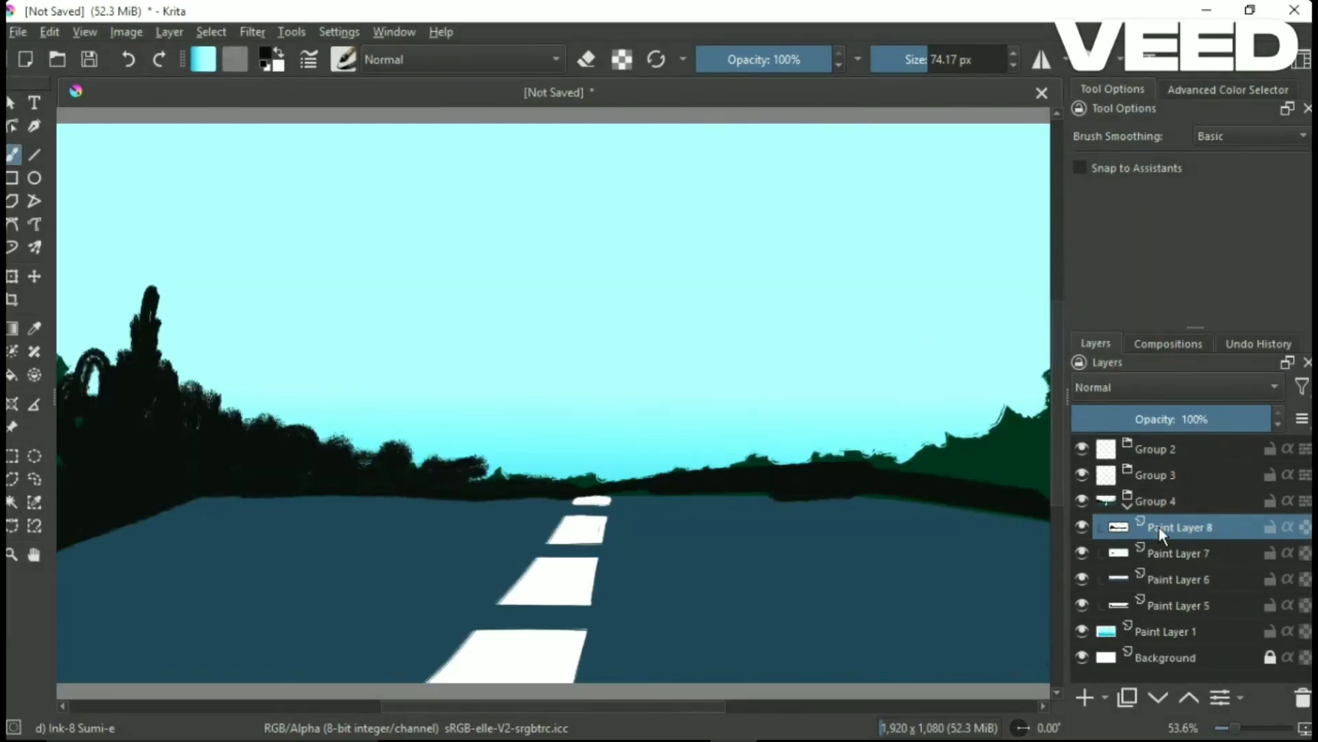
left_click_drag(460, 491, 707, 484)
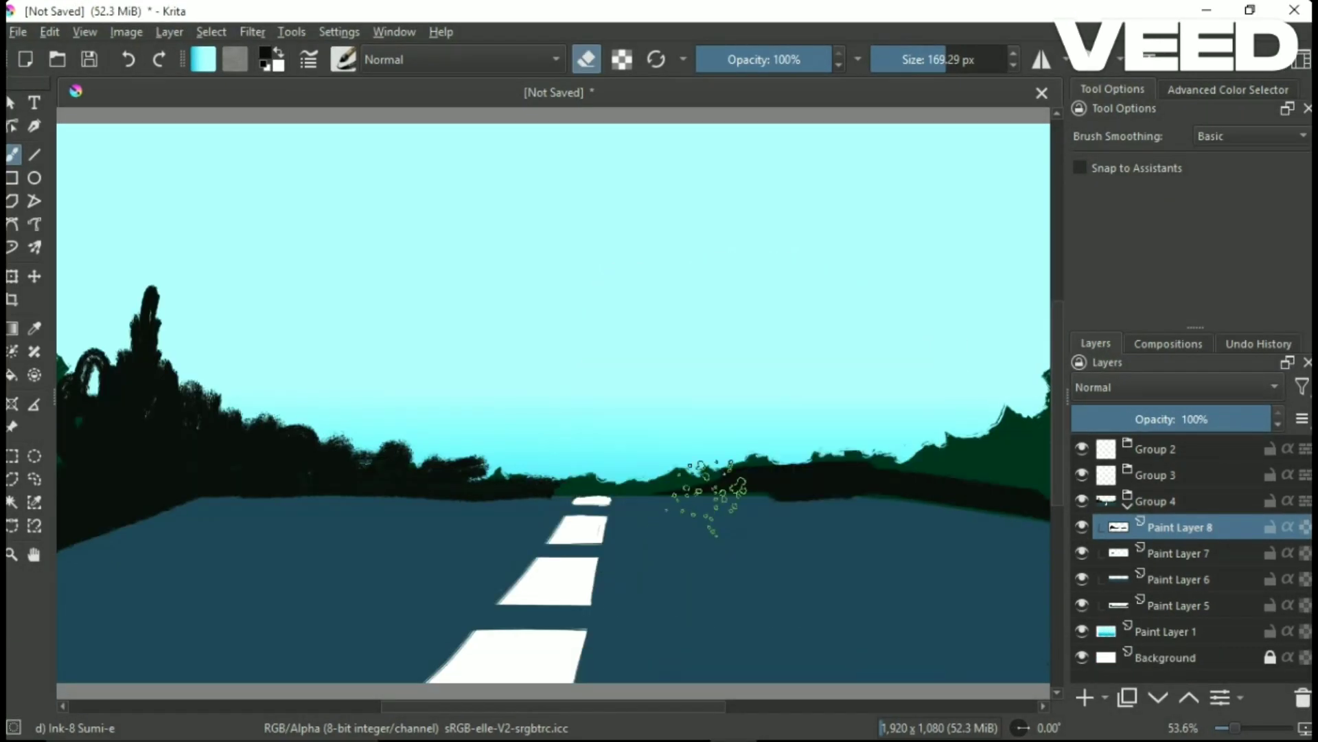
key("slash")
left_click_drag(838, 471, 90, 440)
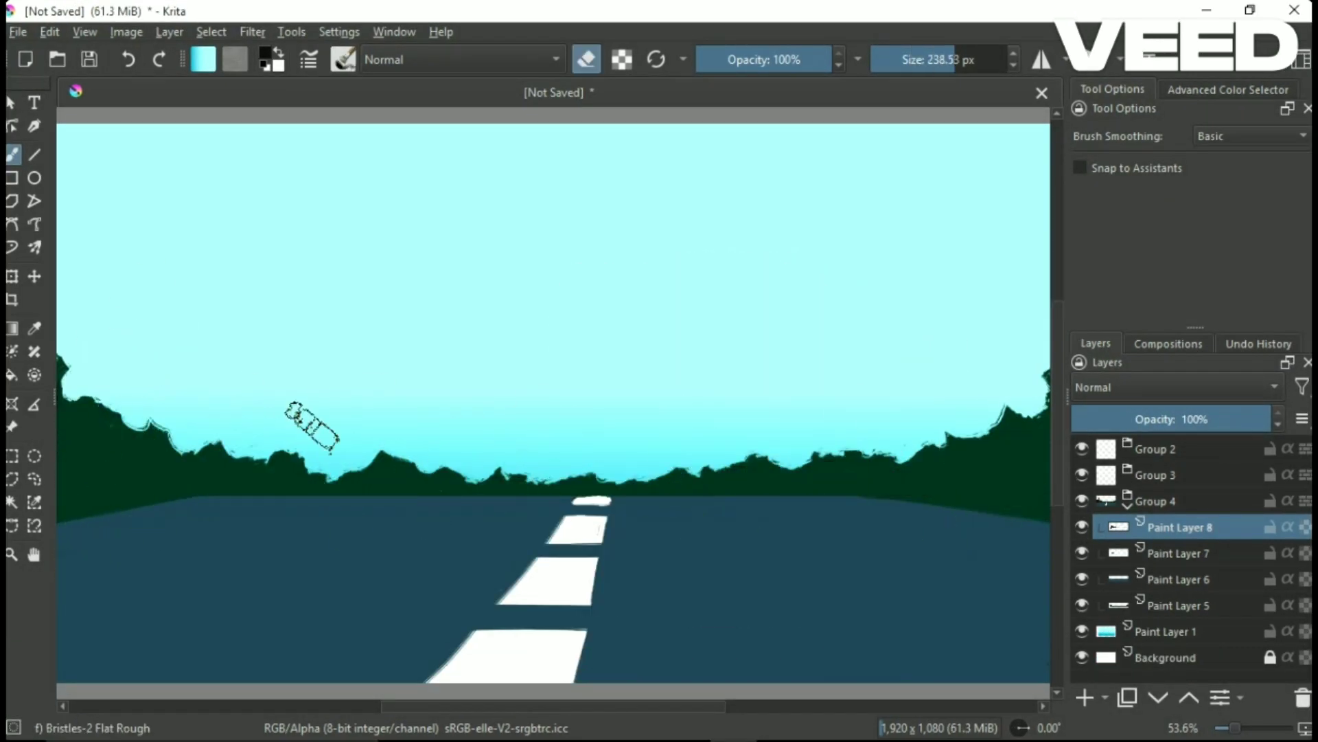
Add a new layer in Group 3 and paint white cloud strokes across the sky.
left_click(1128, 508)
left_click_drag(1161, 475, 1160, 512)
key("e")
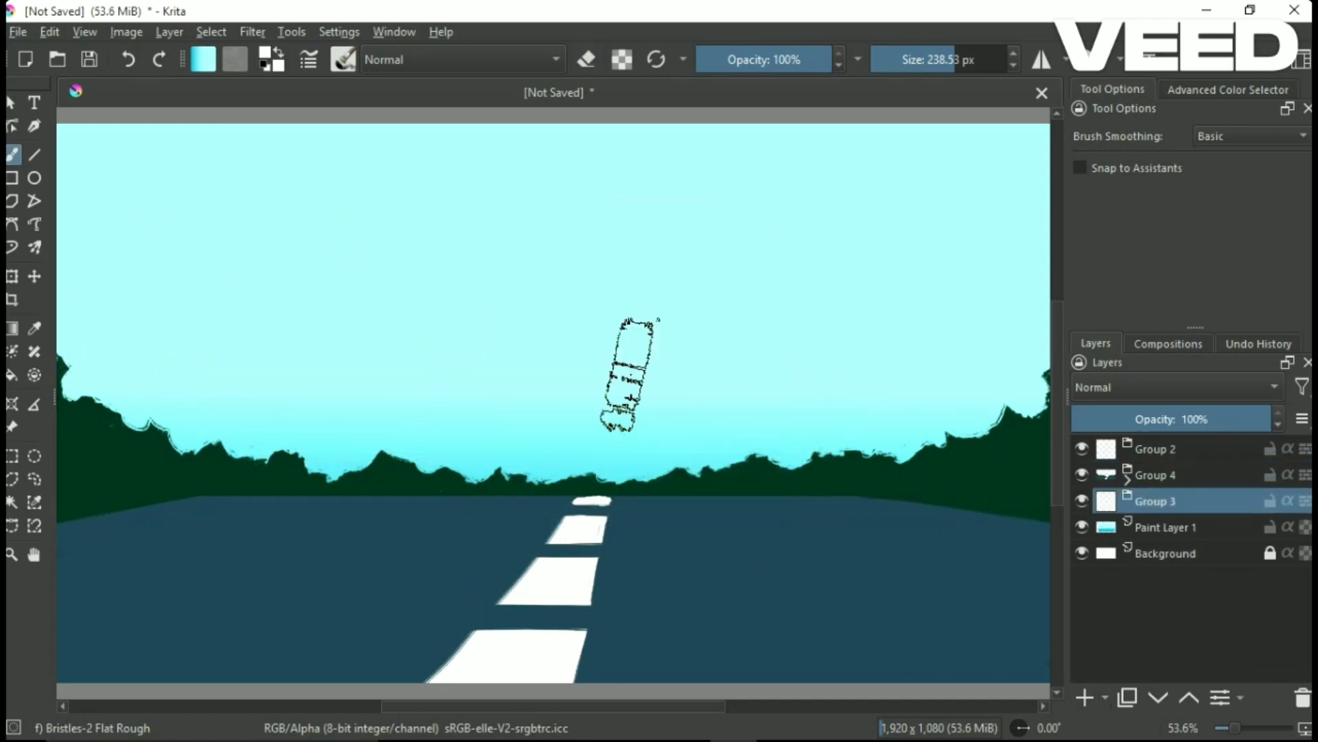
key("Insert")
mouse_move(148, 323)
left_mouse_down()
mouse_move(794, 353)
mouse_move(477, 318)
mouse_move(105, 373)
mouse_move(830, 356)
mouse_move(777, 362)
mouse_move(893, 439)
left_mouse_up()
key("e")
key("e")
Shape the central and right clouds by alternately painting and erasing.
left_click(1259, 343)
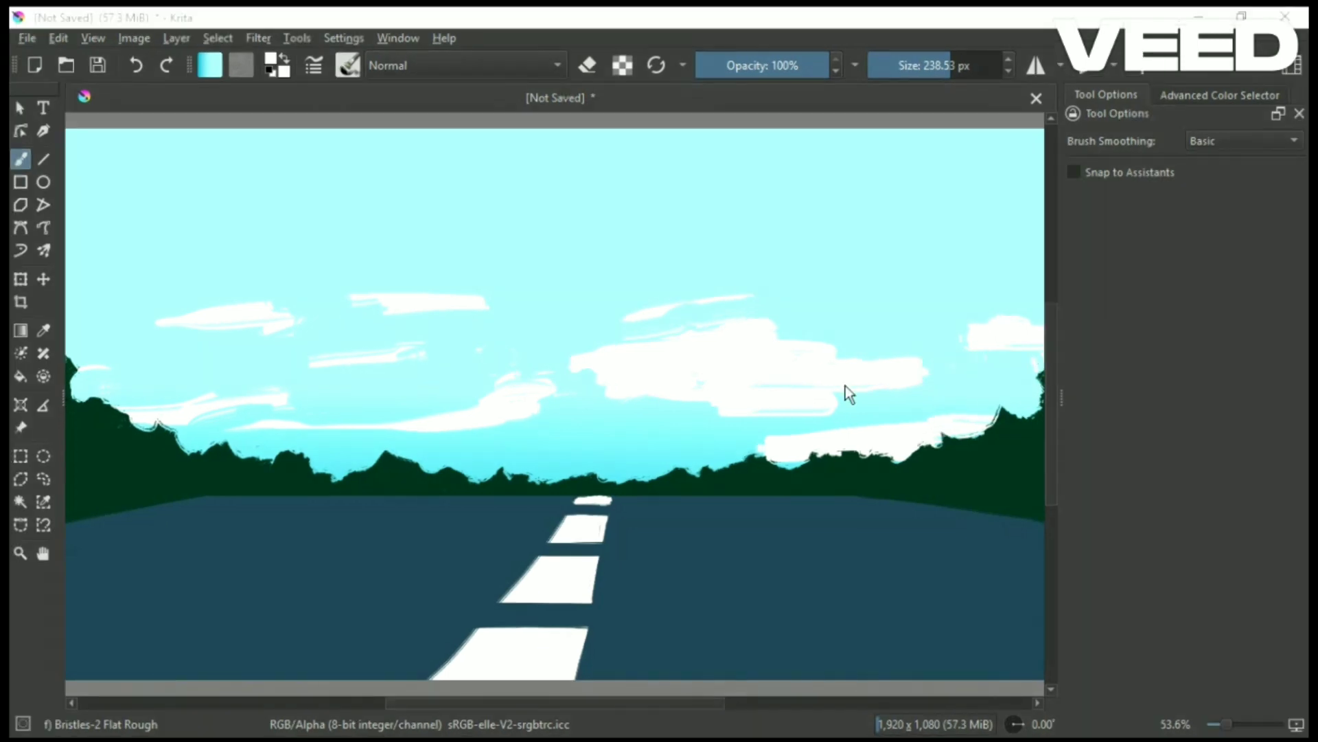
key("e")
mouse_move(618, 388)
left_mouse_down()
mouse_move(898, 369)
mouse_move(913, 412)
mouse_move(821, 431)
mouse_move(702, 389)
left_mouse_up()
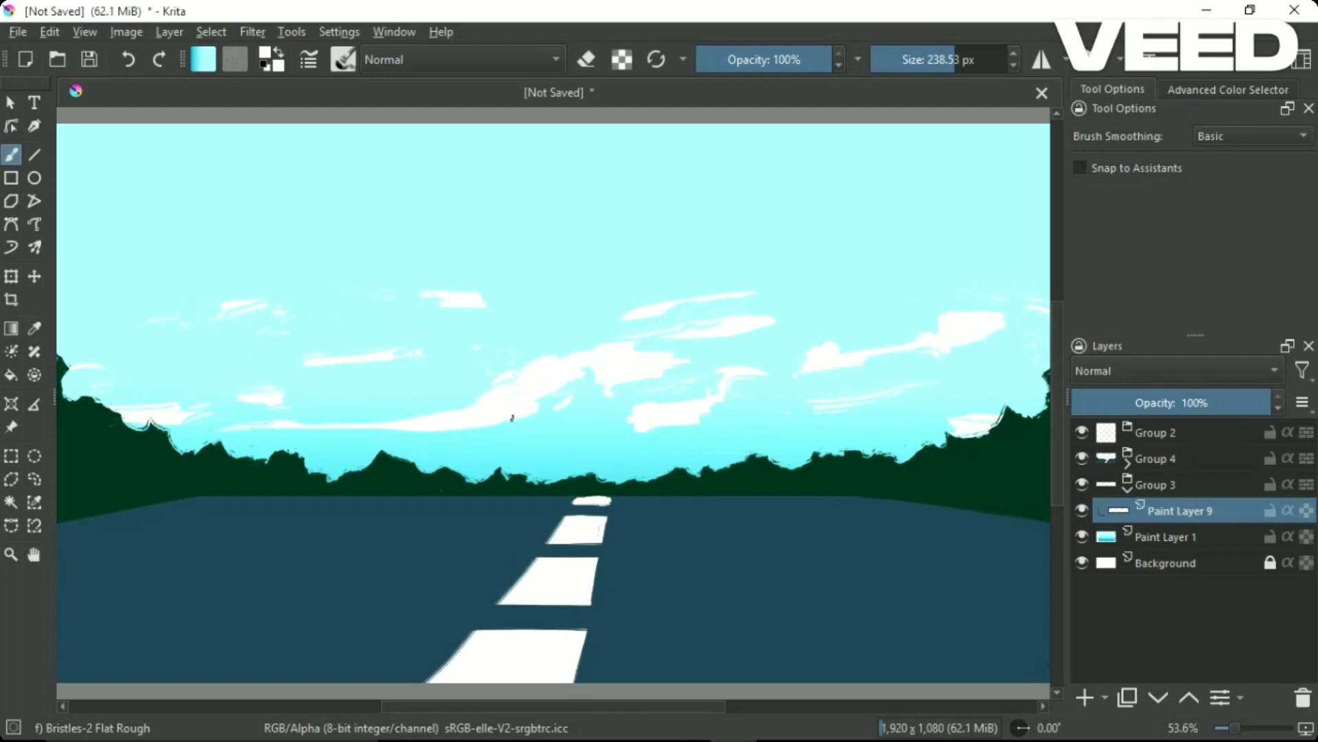
key("ctrl+z")
key("ctrl+z")
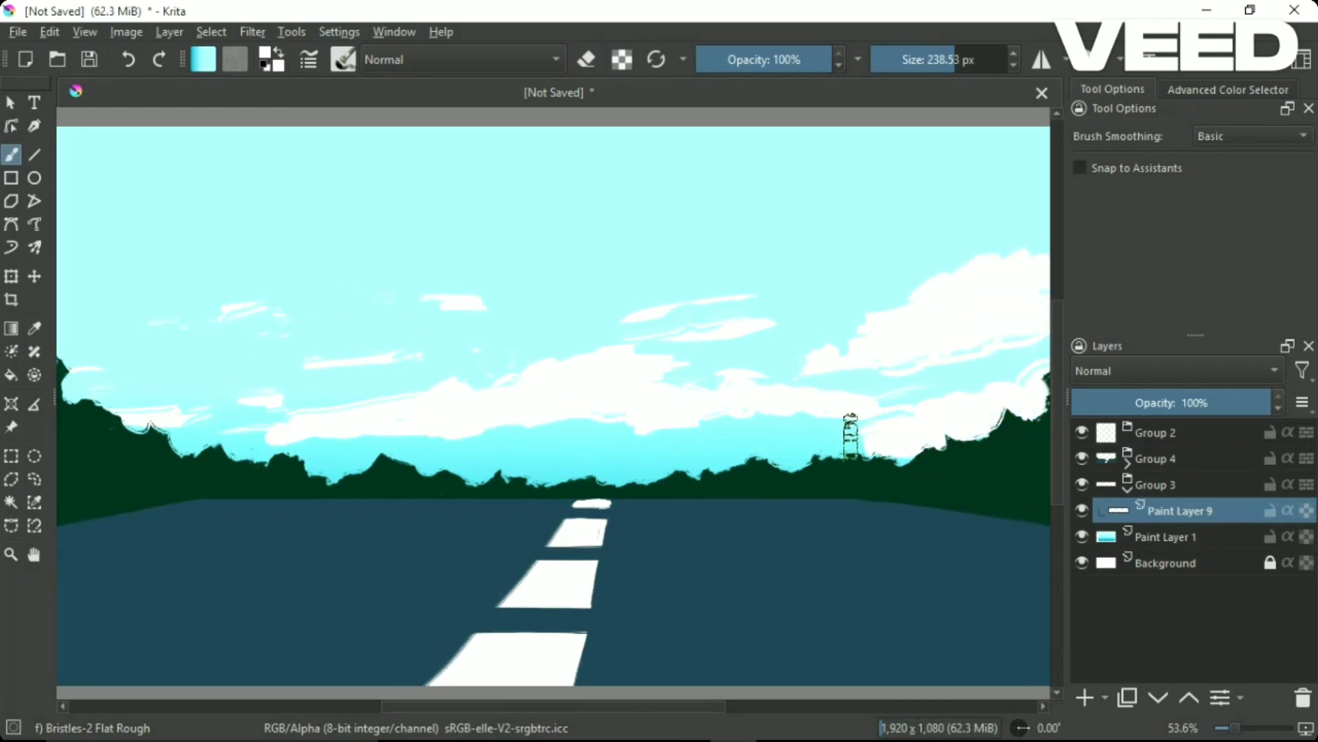
key("e")
left_click_drag(613, 375, 693, 374)
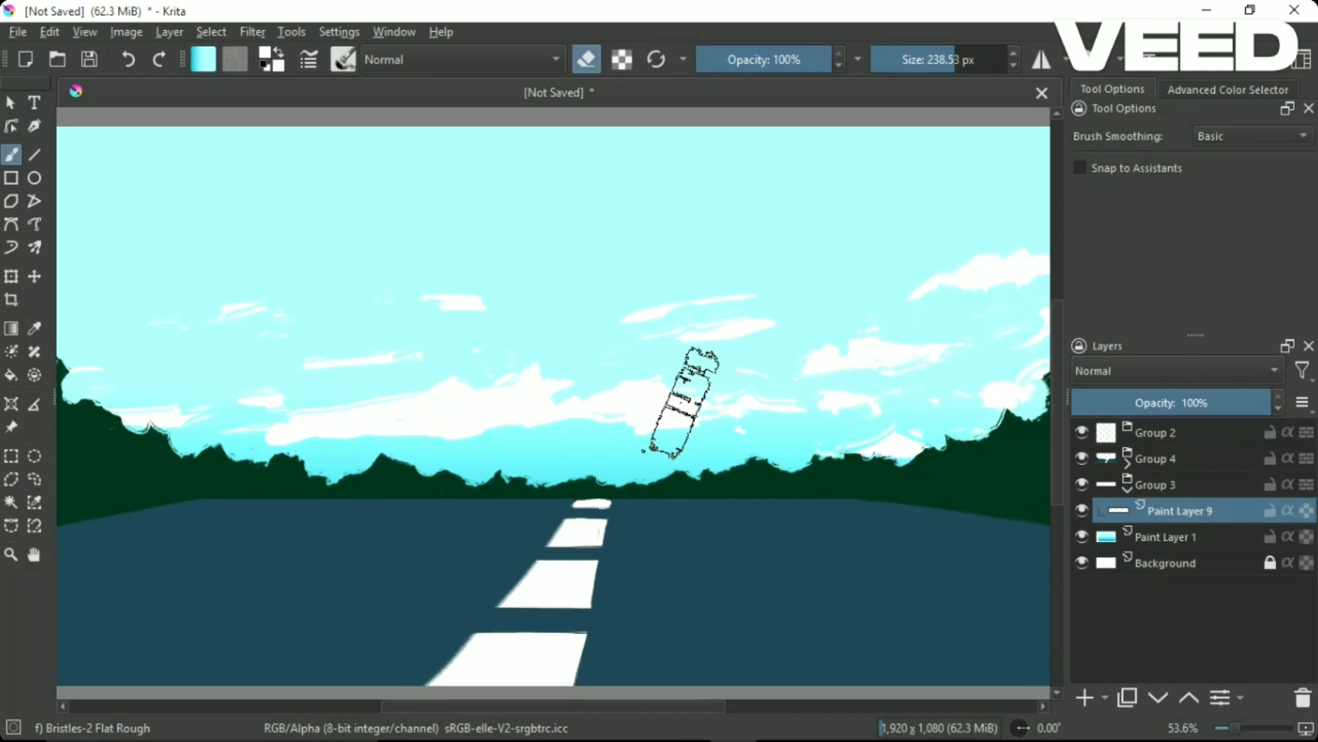
Paint more clouds in the left sky and a new cloud higher up.
left_click_drag(124, 377, 268, 385)
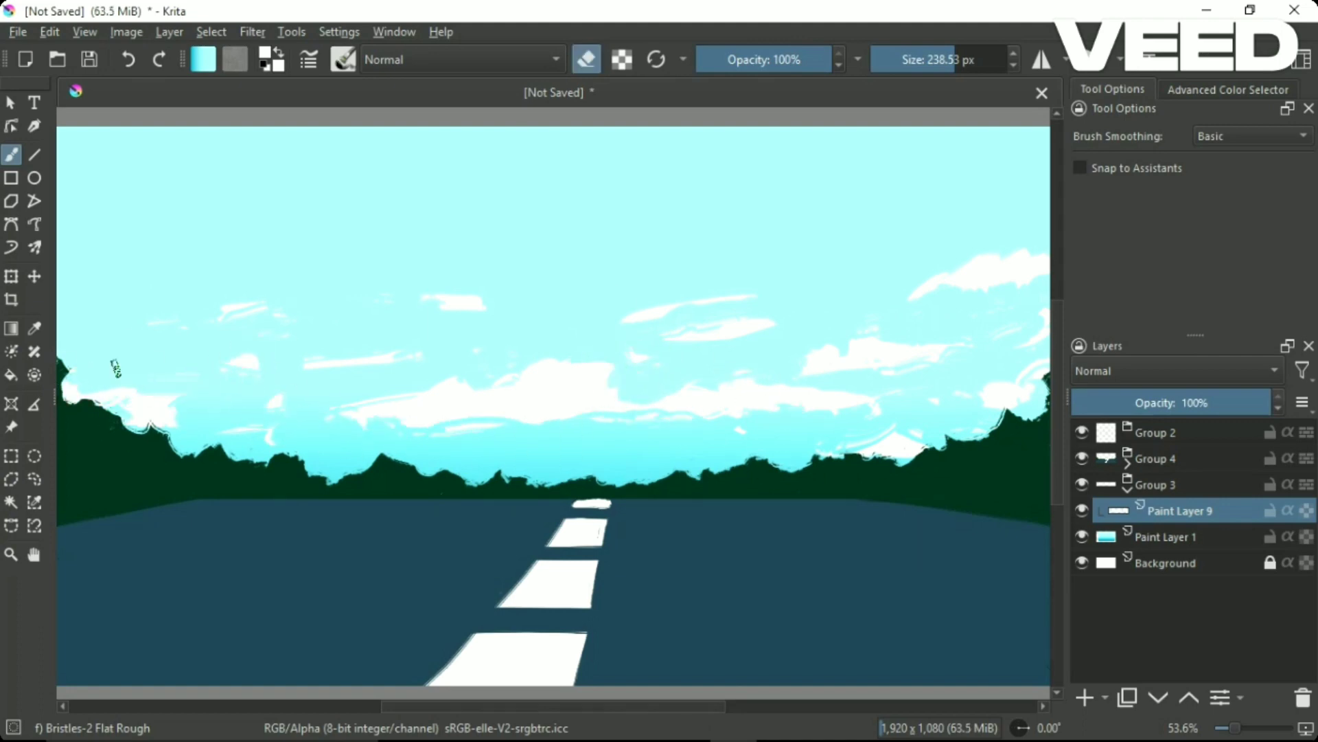
left_click_drag(186, 371, 364, 336)
mouse_move(89, 364)
left_mouse_down()
mouse_move(76, 330)
mouse_move(206, 289)
mouse_move(140, 293)
mouse_move(127, 275)
mouse_move(294, 270)
mouse_move(348, 300)
mouse_move(147, 295)
mouse_move(300, 265)
mouse_move(126, 307)
left_mouse_up()
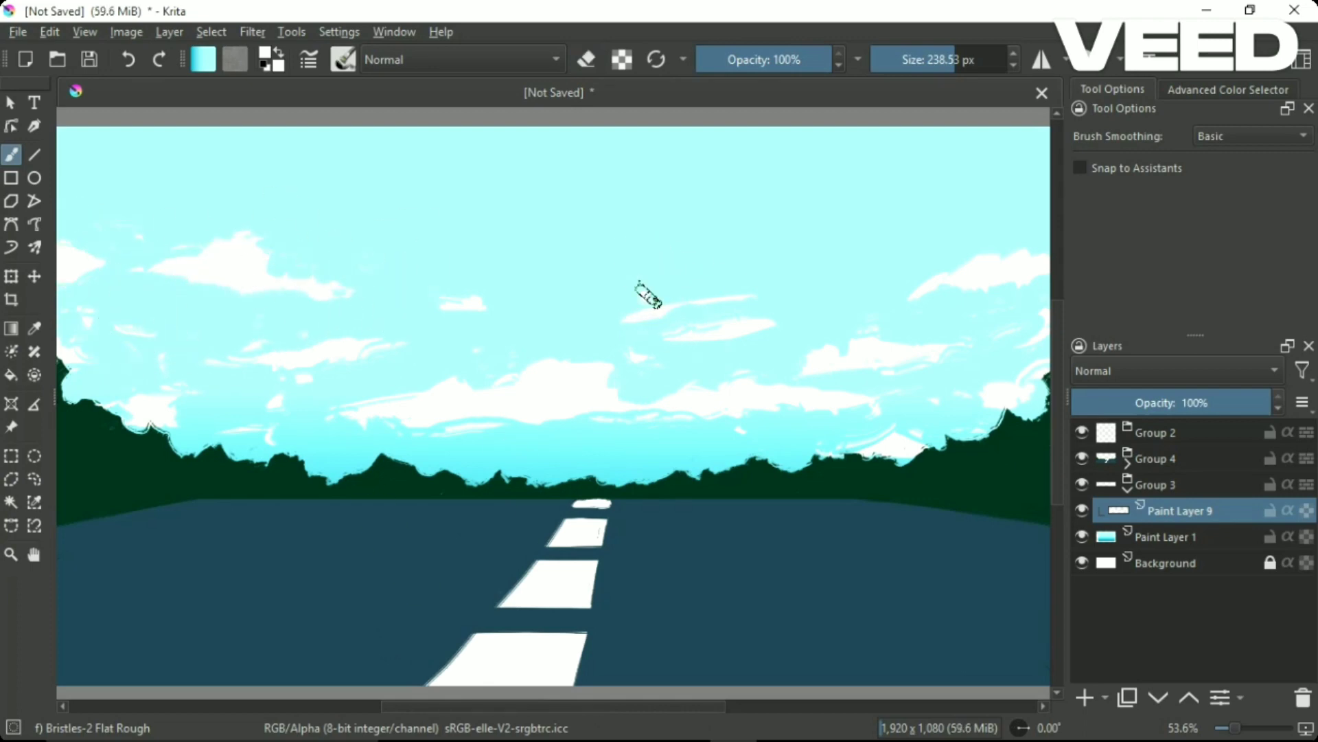
left_click_drag(647, 294, 768, 258)
left_click_drag(485, 275, 303, 352)
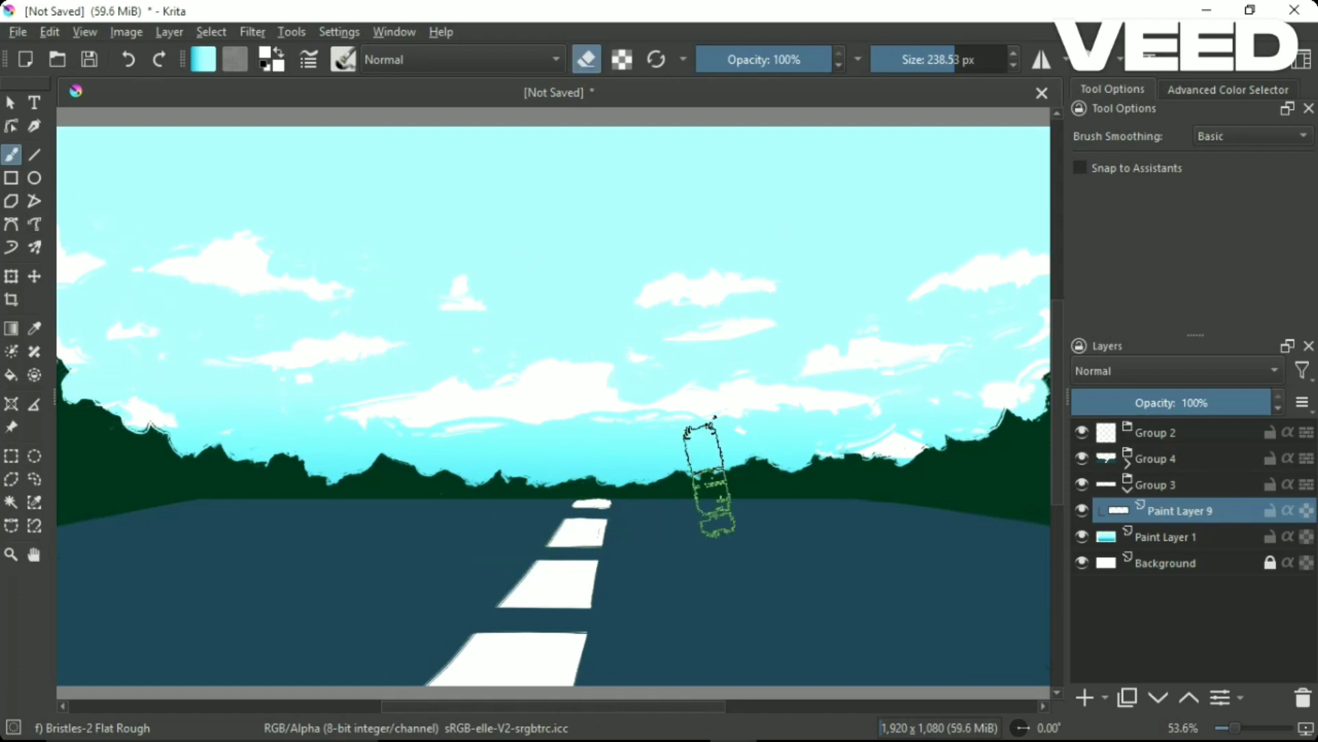
Add Paint Layer 10, trim the clouds into wispier shapes, and switch to canvas-only mode.
key("e")
key("Insert")
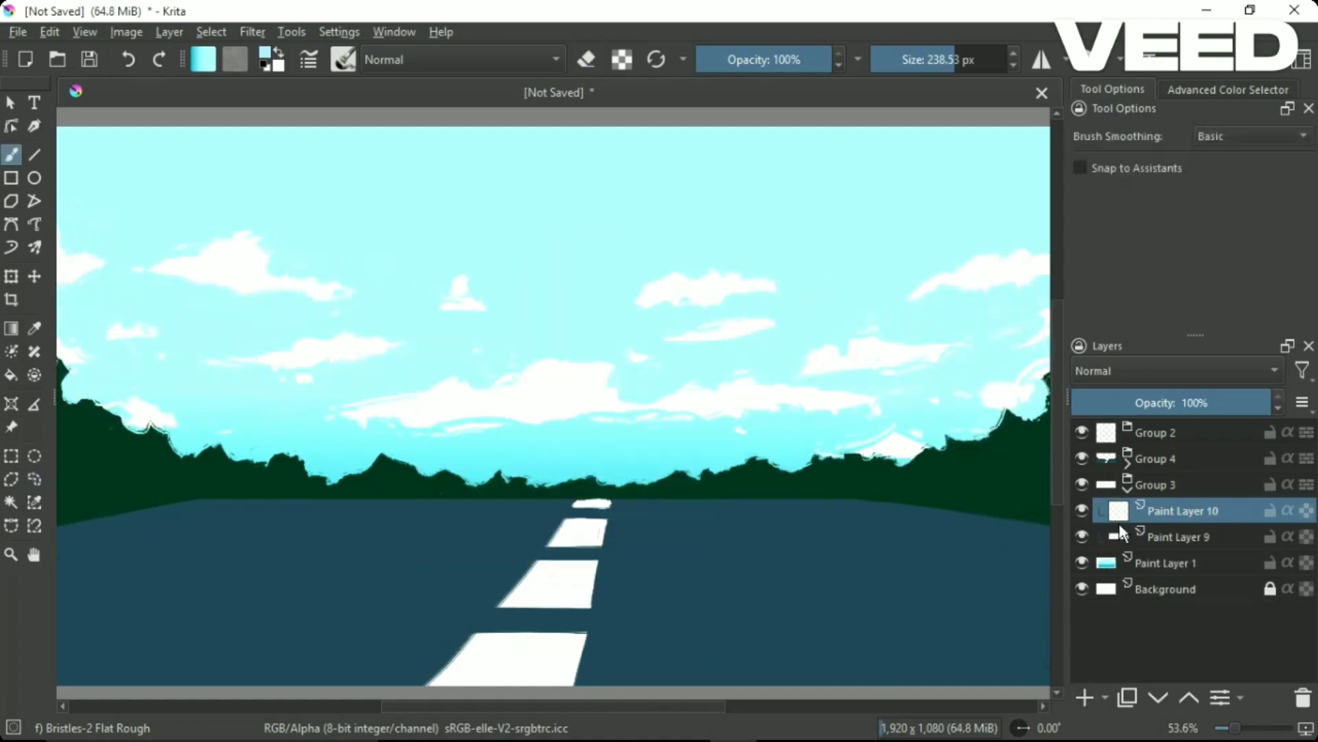
key("e")
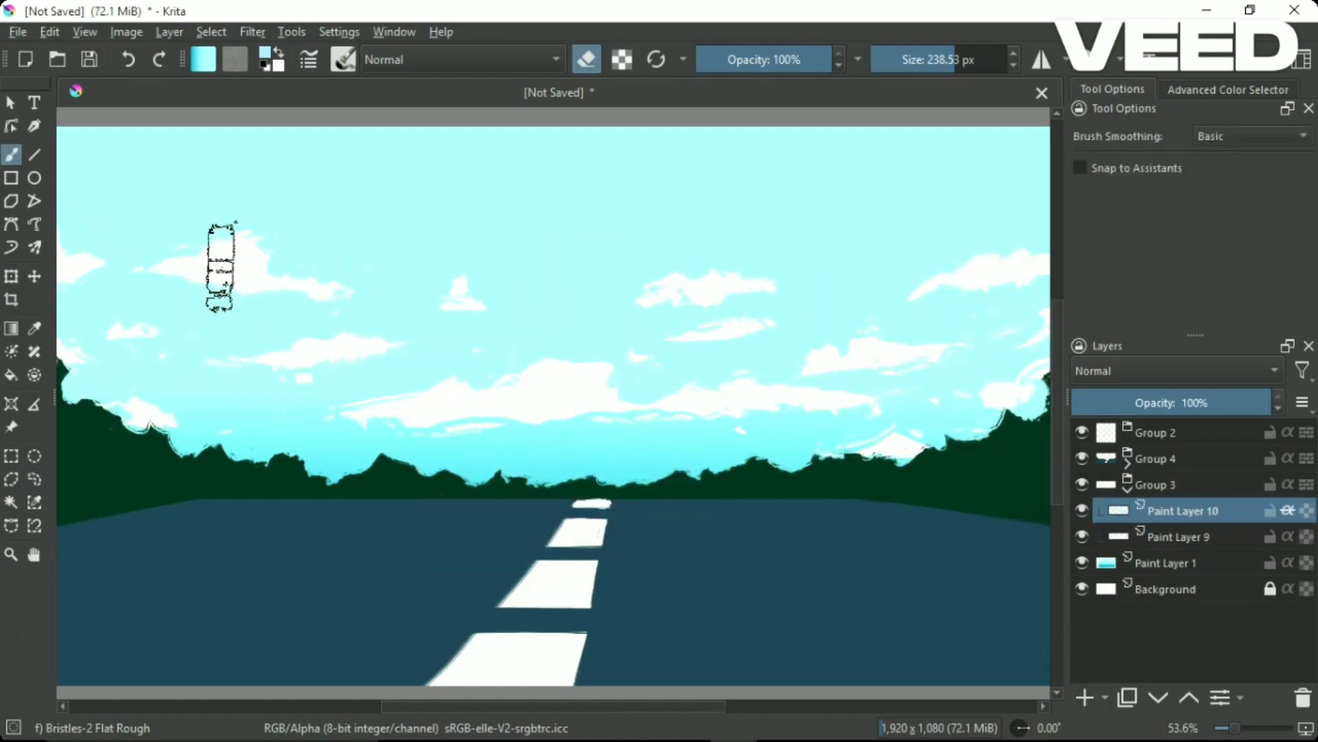
right_click(735, 353)
left_click(995, 275)
key("e")
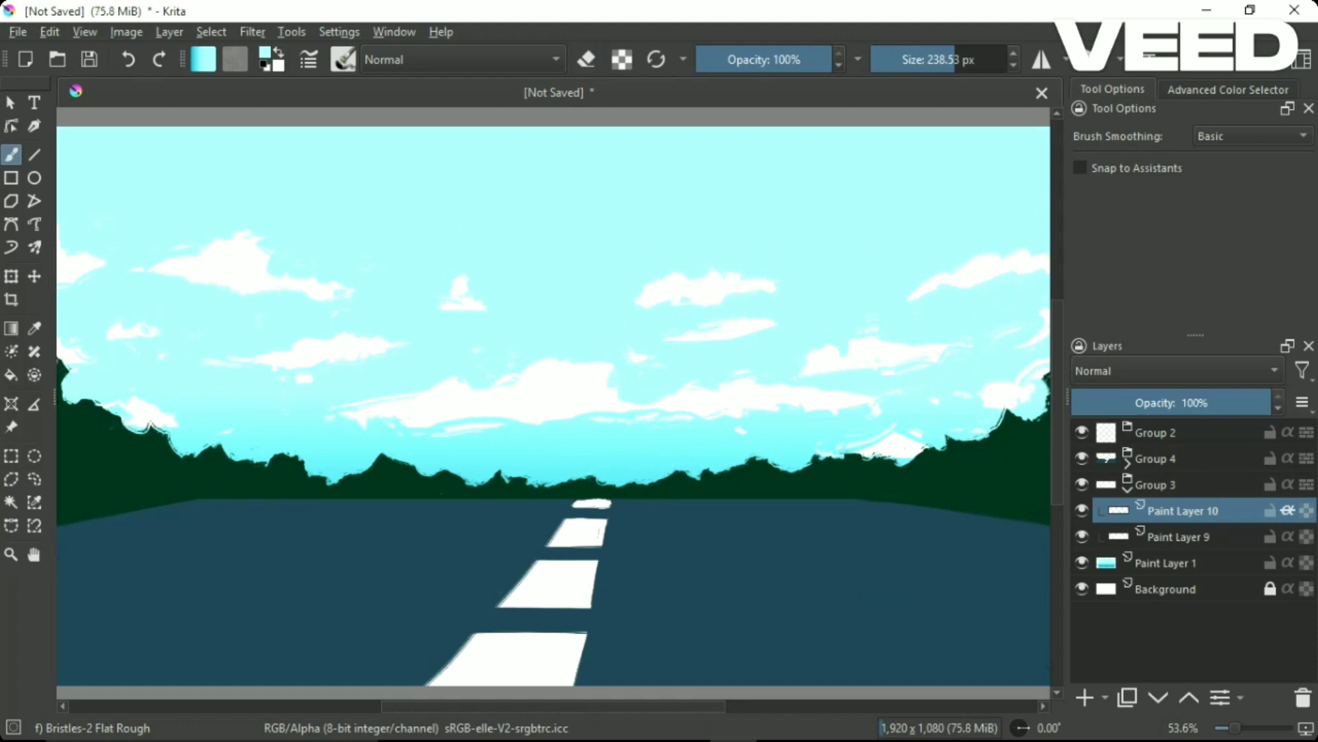
key("e")
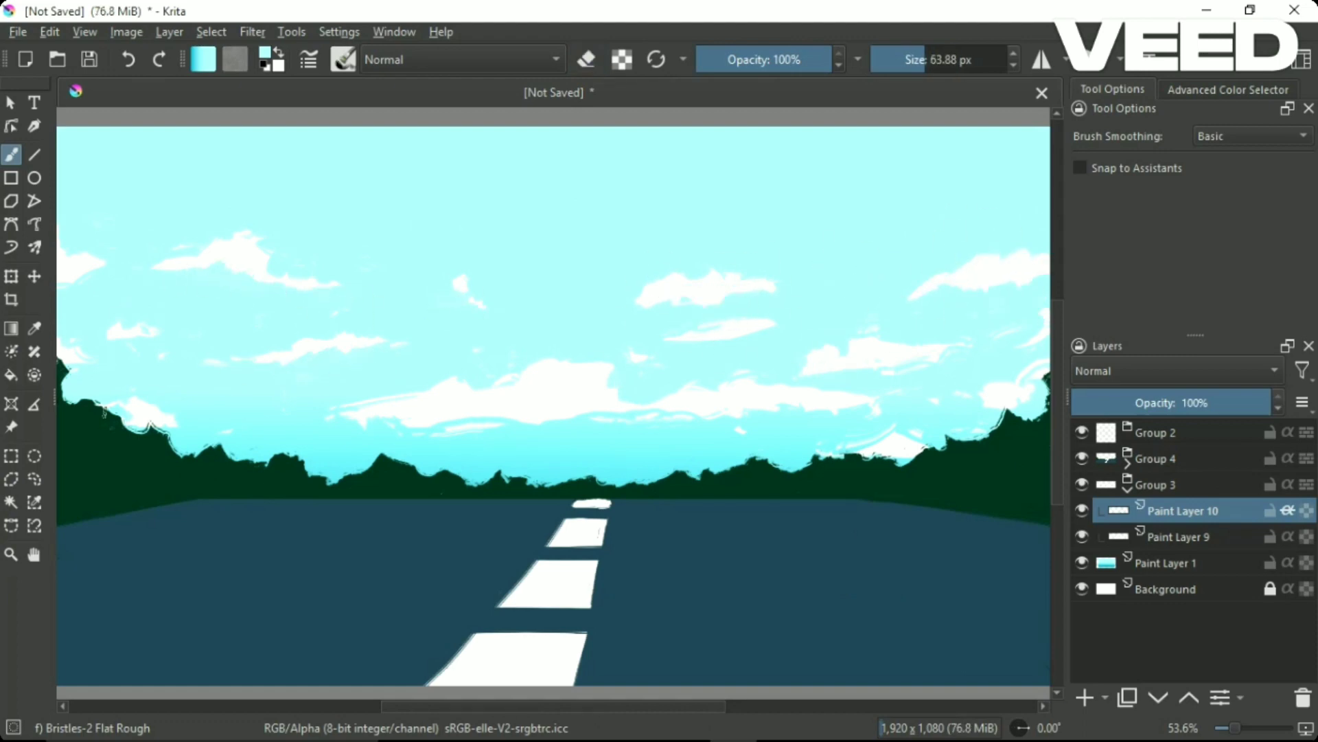
key("Tab")
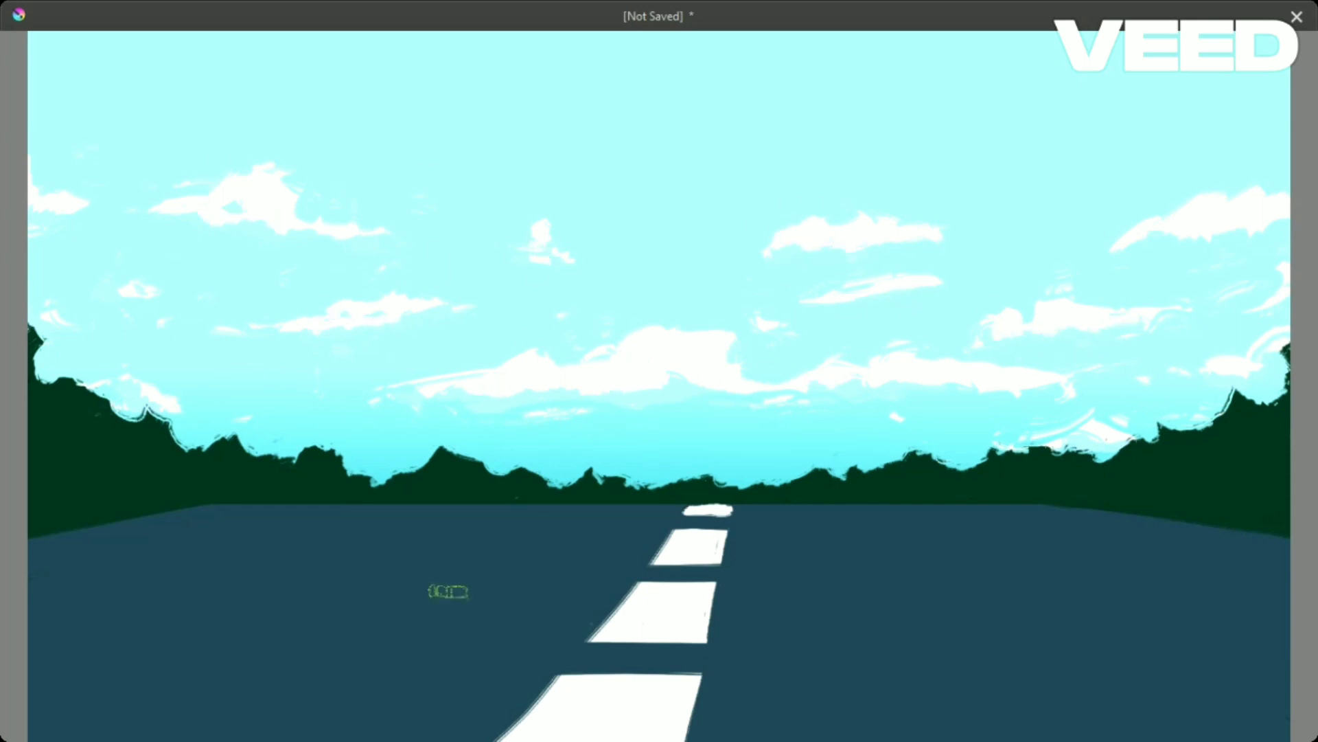
Drag a vertical cyan gradient down the sky, ending at the road.
key("Tab")
left_click_drag(564, 163, 562, 500)
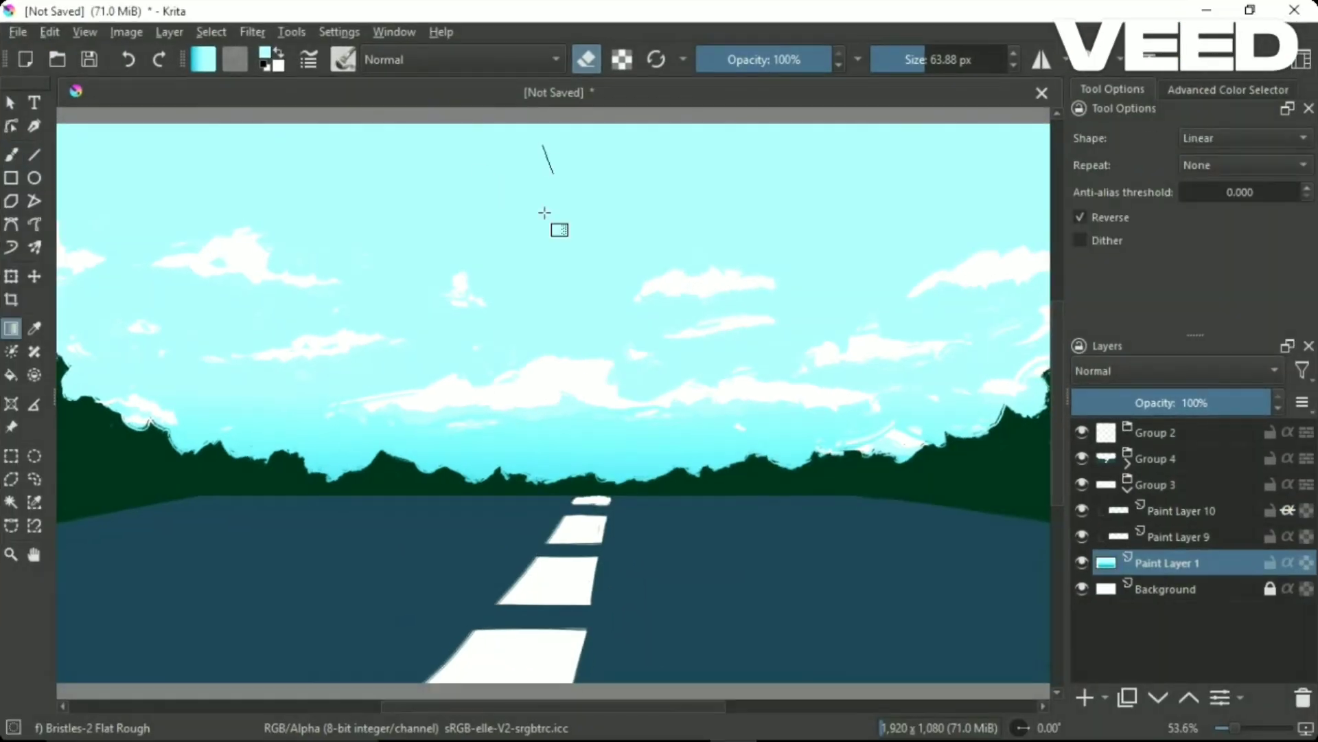
mouse_move(559, 254)
left_mouse_down()
mouse_move(577, 348)
mouse_move(550, 177)
mouse_move(556, 212)
left_mouse_up()
left_click_drag(559, 474, 546, 206)
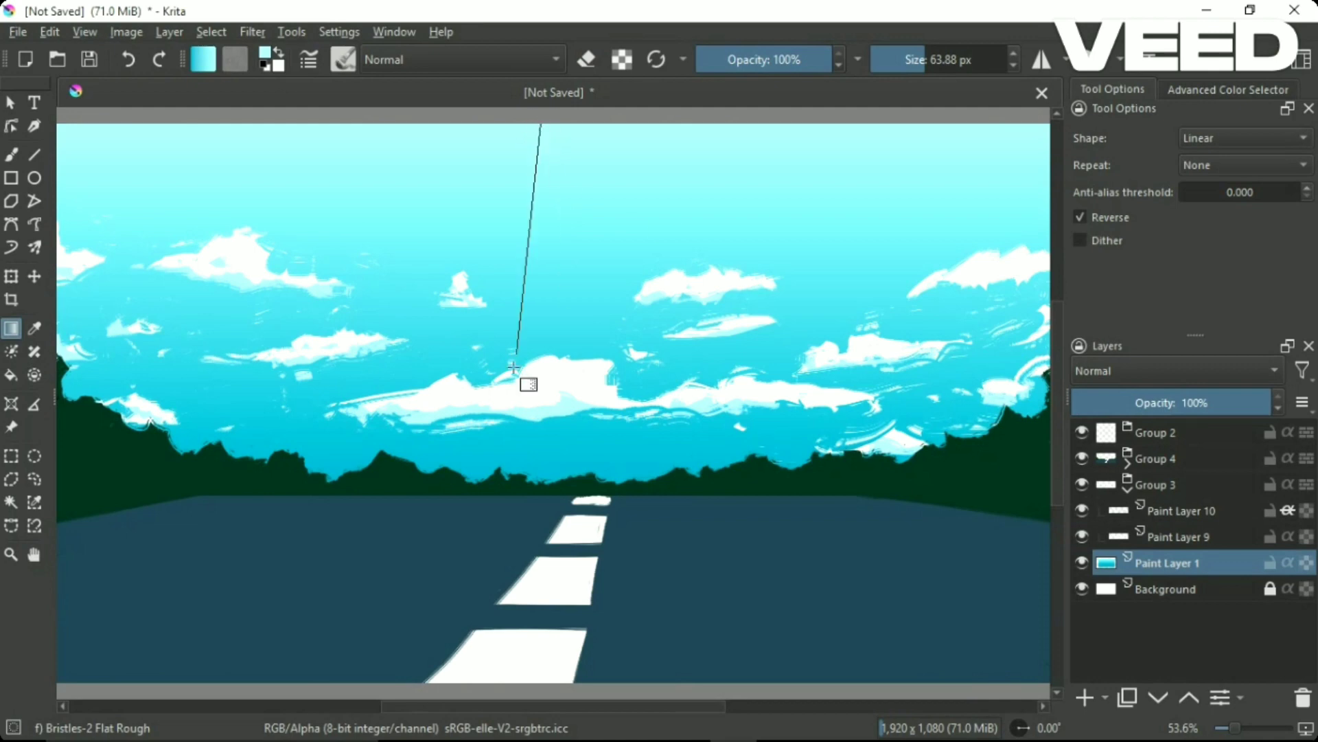
left_click_drag(514, 367, 515, 371)
left_click_drag(560, 118, 563, 451)
left_click_drag(570, 148, 570, 511)
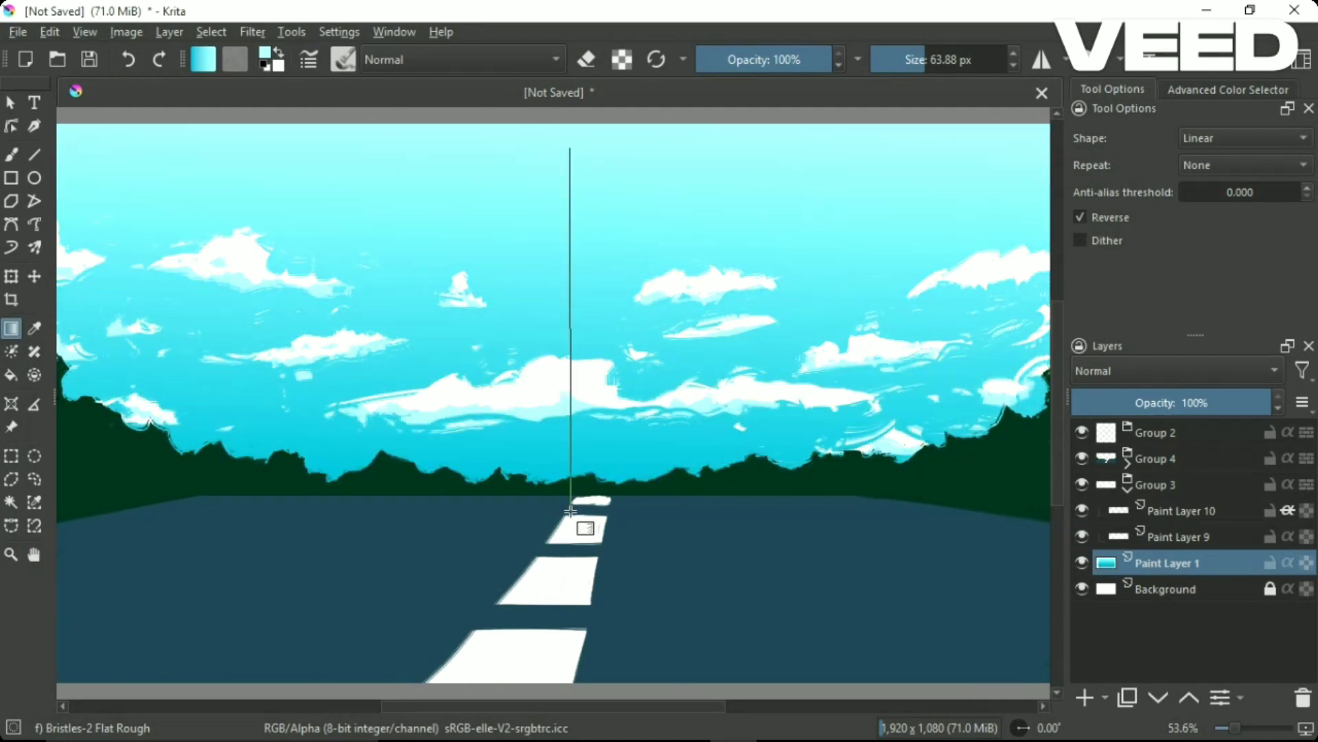
Select Paint Layer 10 and save the painting as roadside.kra.
left_click(1094, 510)
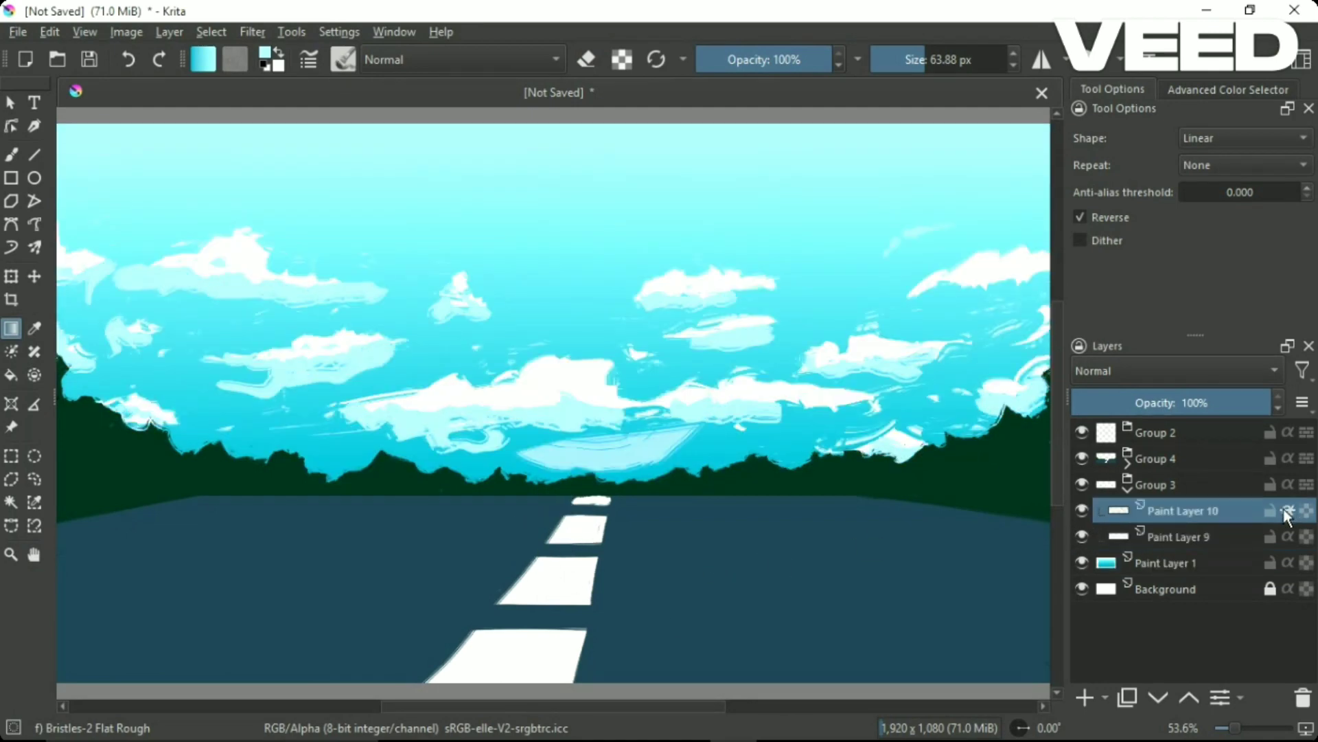
key("ctrl+s")
left_click(494, 448)
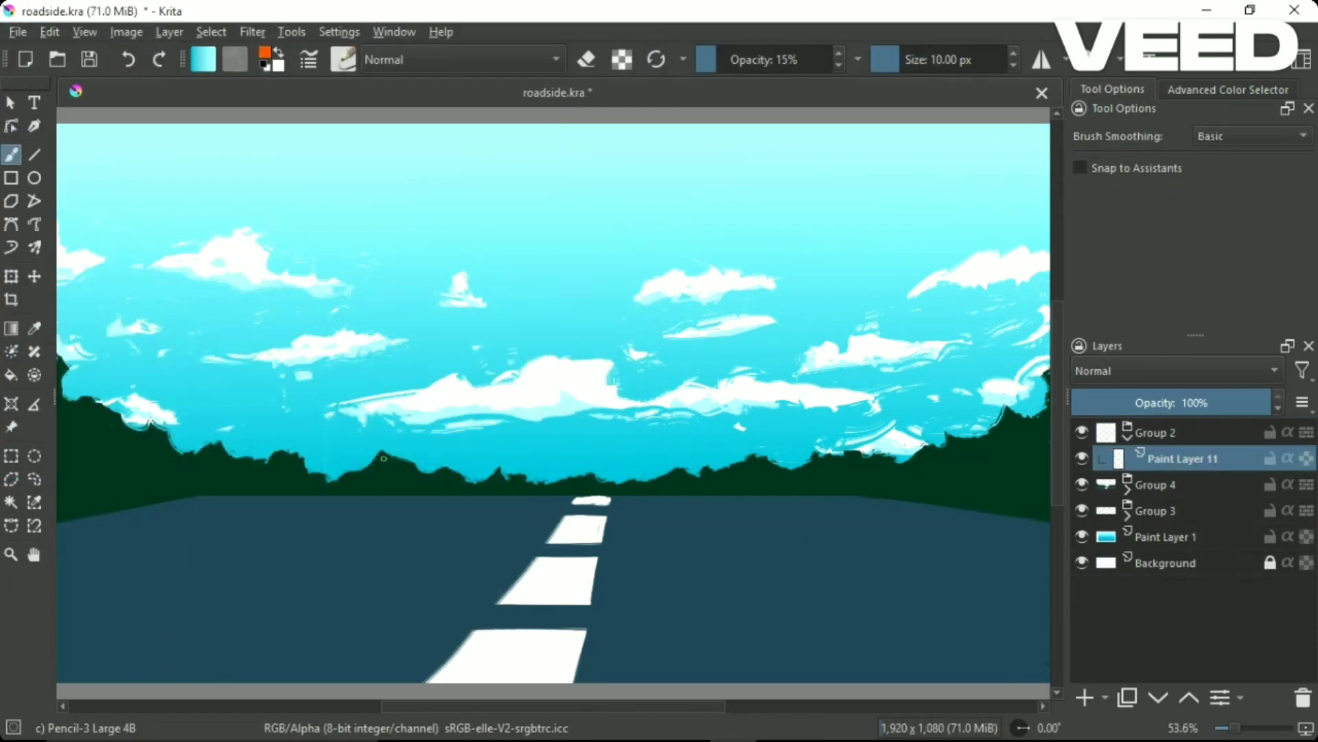
Sketch the red box, fade its layer to 24% opacity, and hide Group 2.
left_click_drag(384, 458, 353, 393)
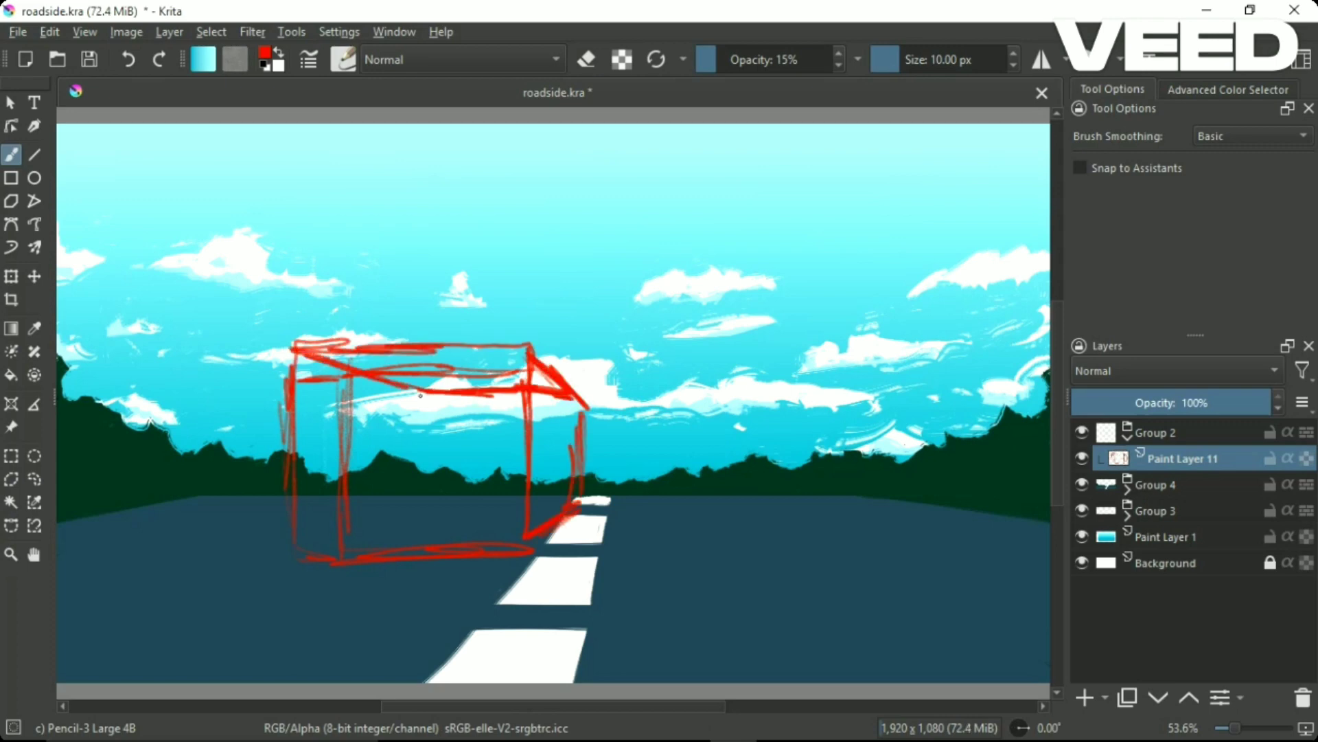
left_click_drag(1099, 403, 1132, 408)
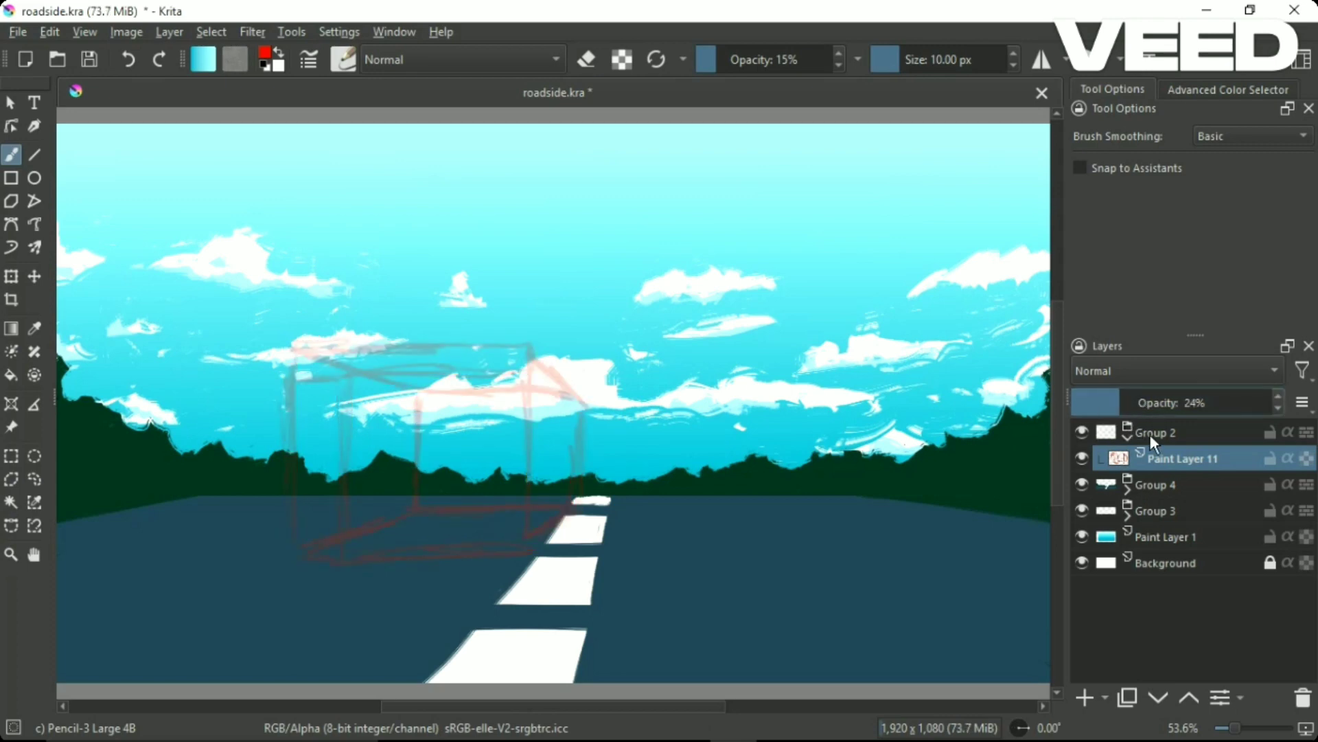
left_click(1128, 433)
left_click(1082, 431)
Expand Group 4 and add a new Paint Layer 12 inside it.
left_click(1081, 457)
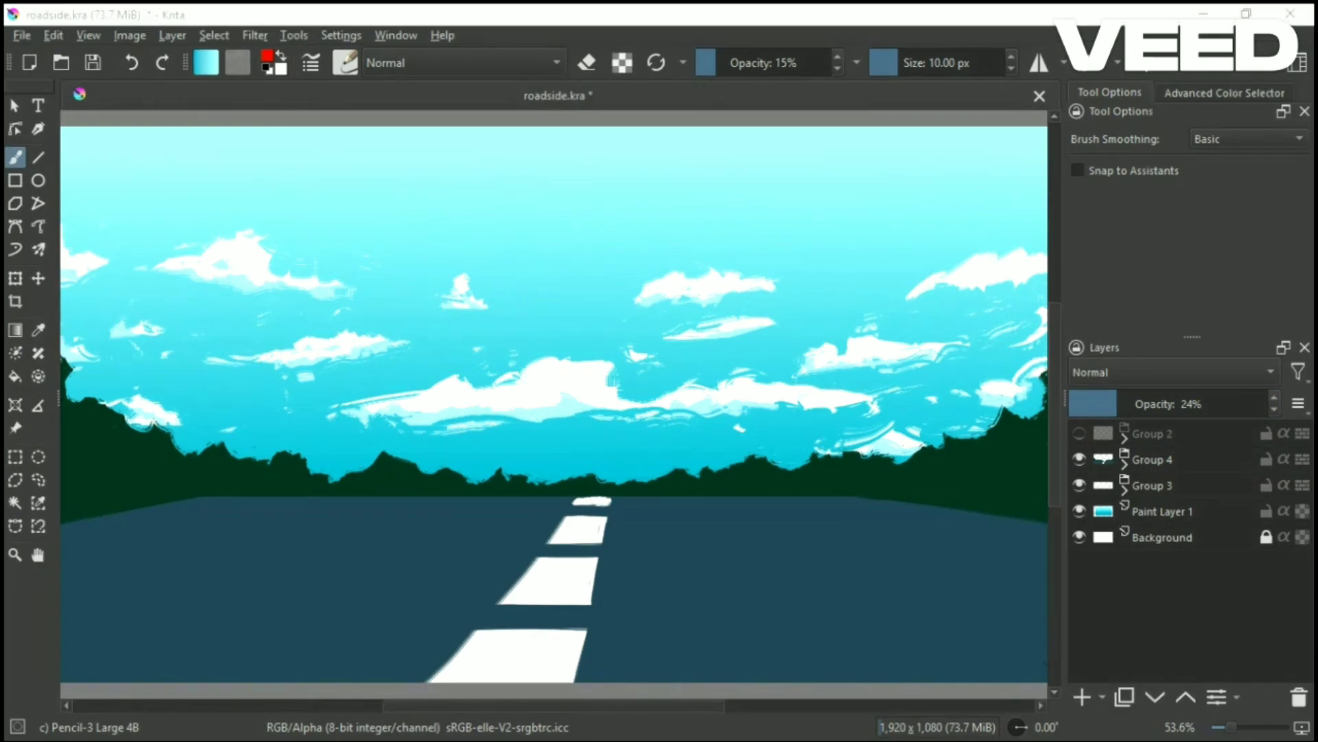
left_click(1126, 460)
left_click(1160, 511)
left_click(1083, 697)
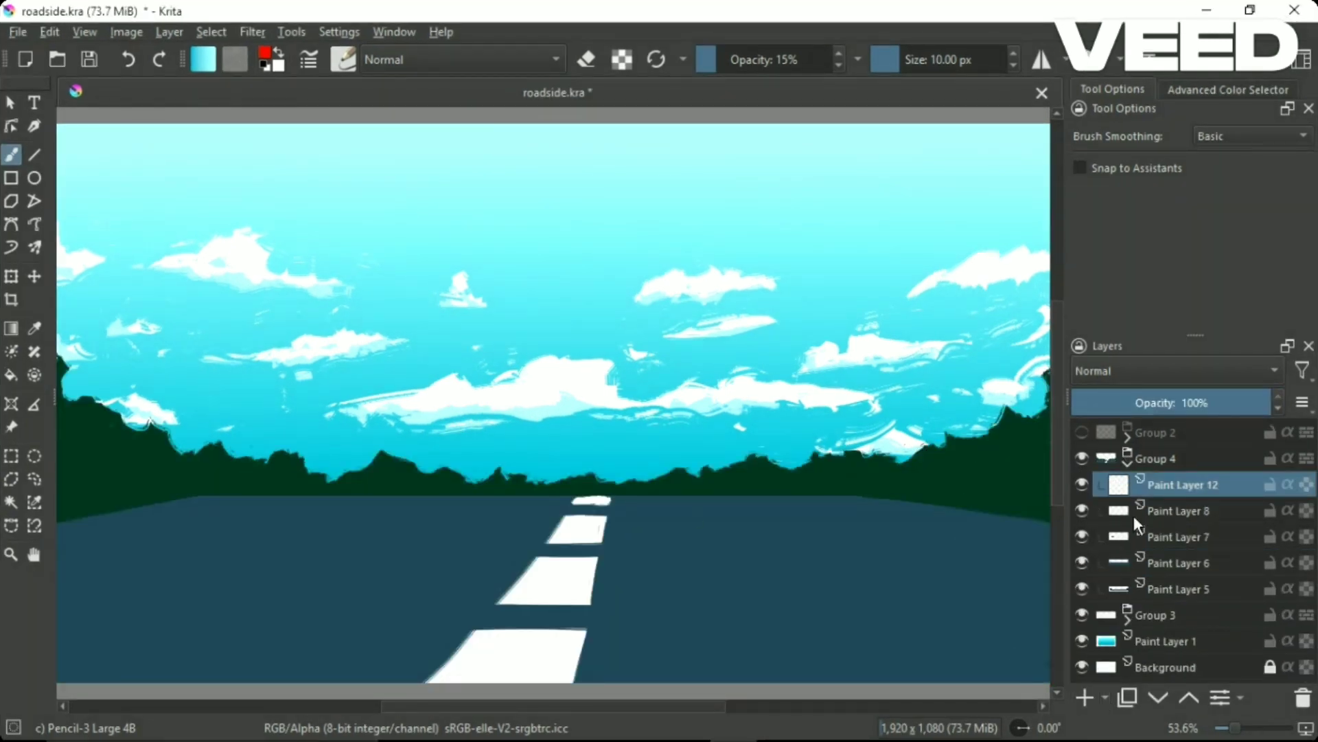
left_click(1082, 537)
left_click_drag(1085, 536, 1081, 493)
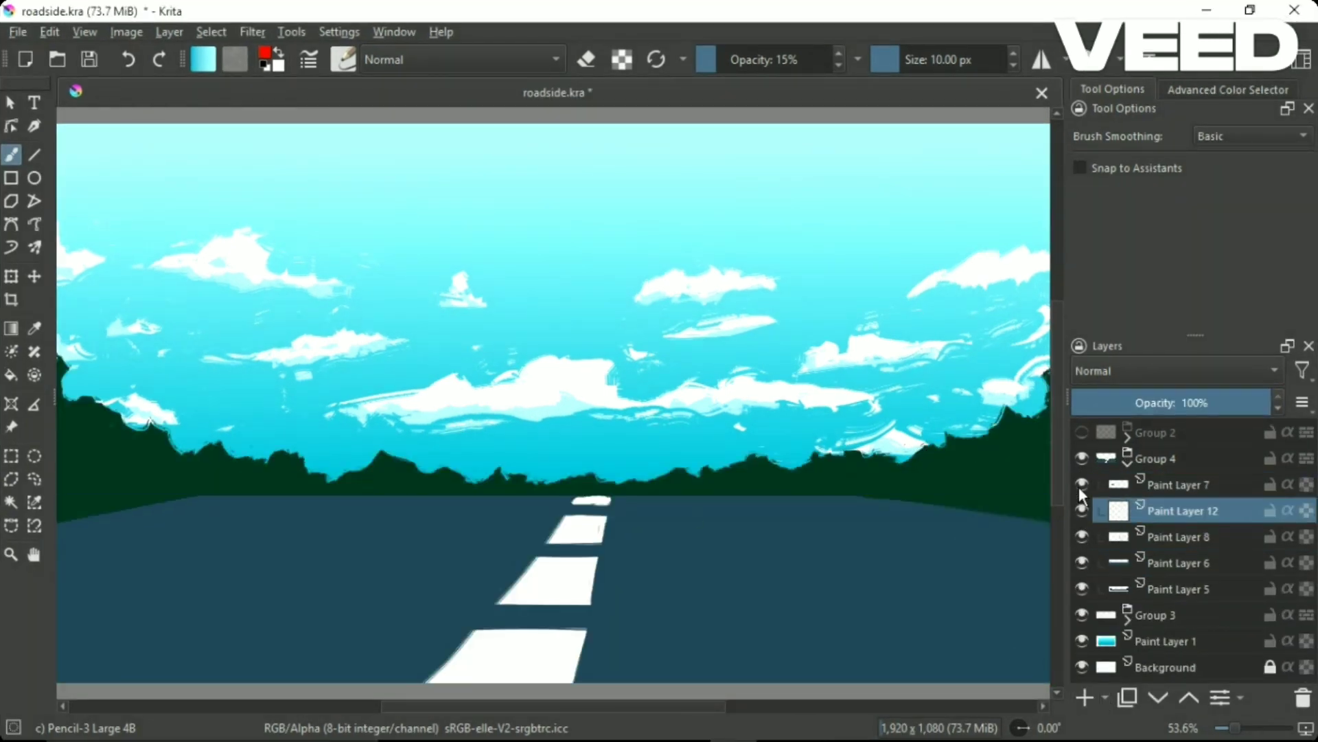
right_click(605, 388)
left_click(605, 260)
right_click(581, 419)
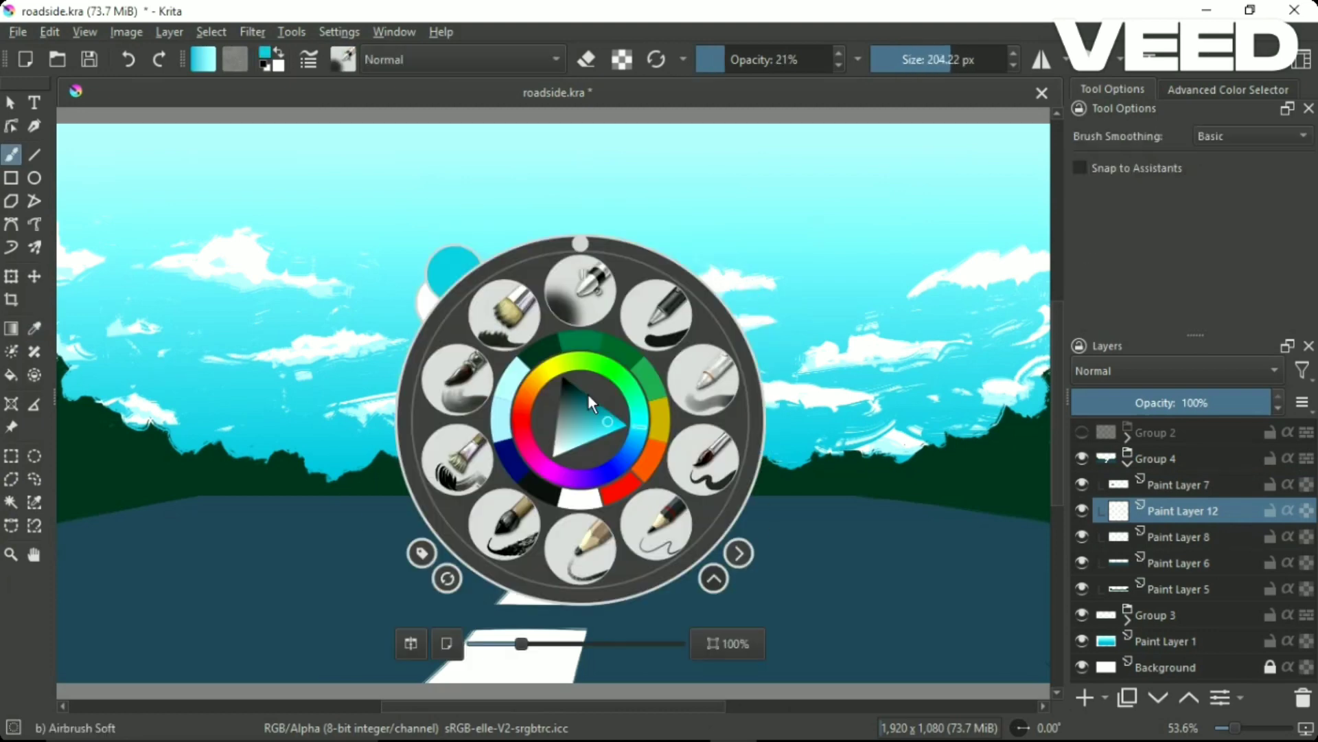
left_click(604, 426)
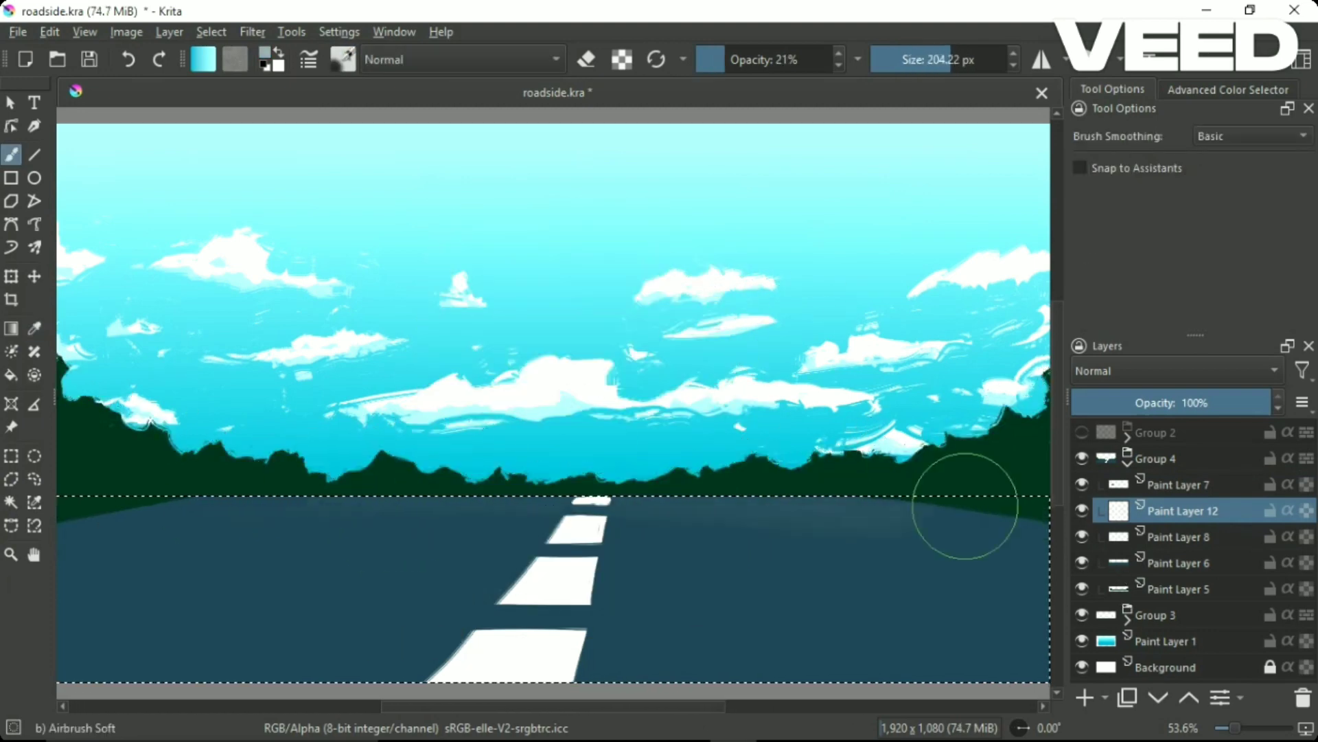
mouse_move(964, 501)
left_mouse_down()
mouse_move(277, 508)
mouse_move(141, 480)
left_mouse_up()
right_click(618, 439)
left_click(760, 477)
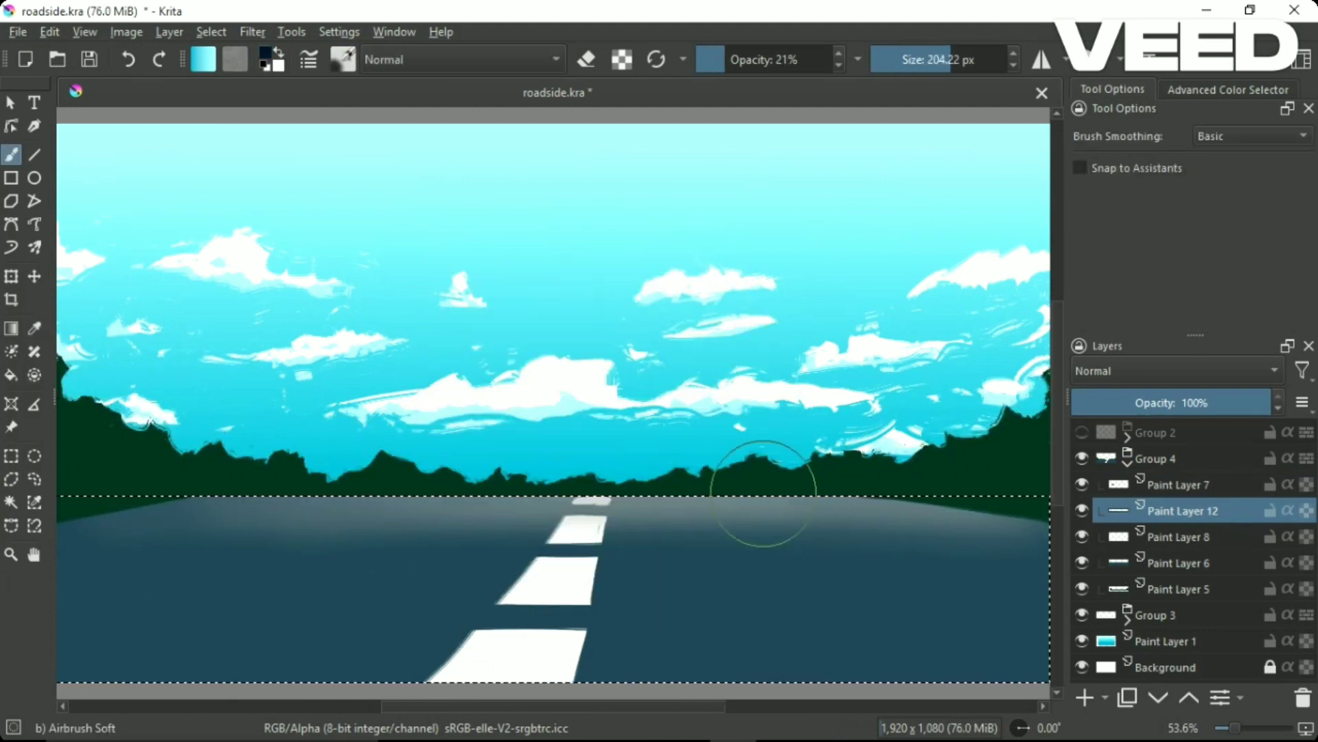
left_click_drag(446, 653, 597, 590)
left_click_drag(736, 580, 580, 574)
left_click(34, 479)
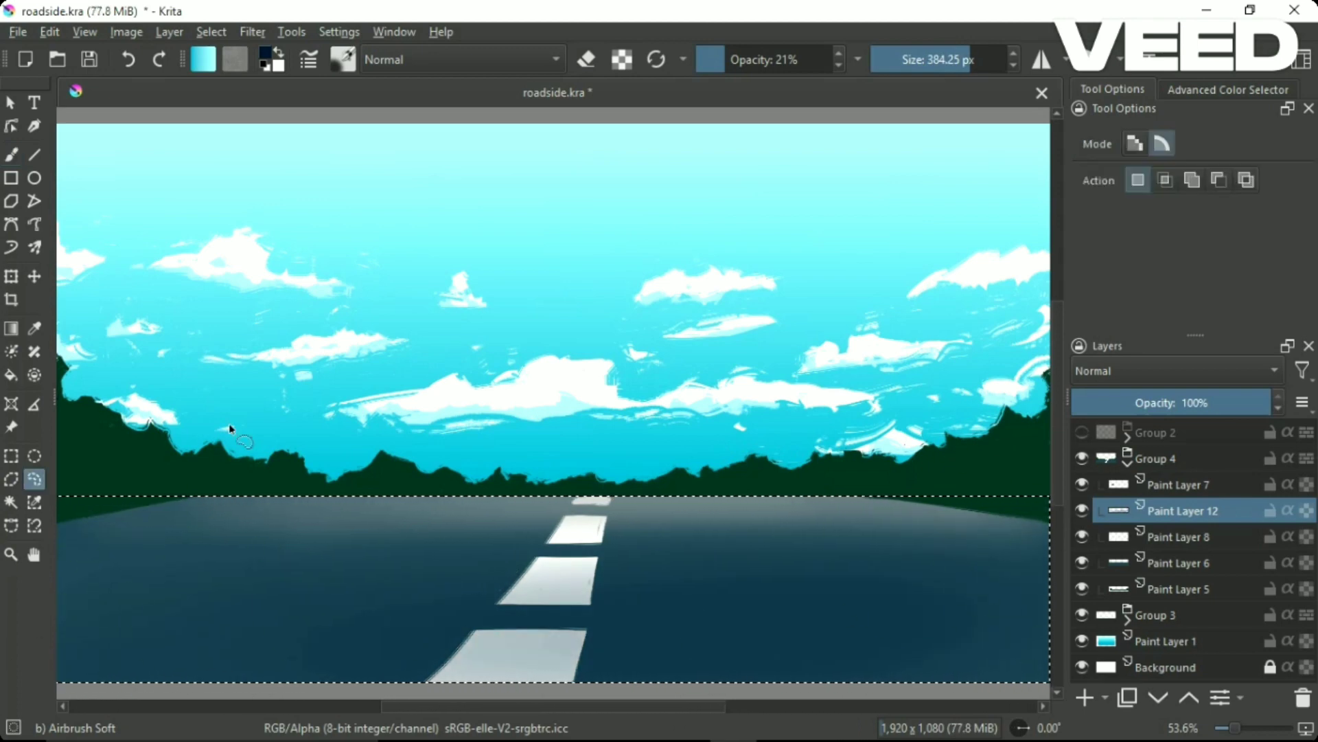
key("ctrl+shift+a")
left_click(1082, 509)
left_click(1174, 537)
key("b")
right_click(652, 446)
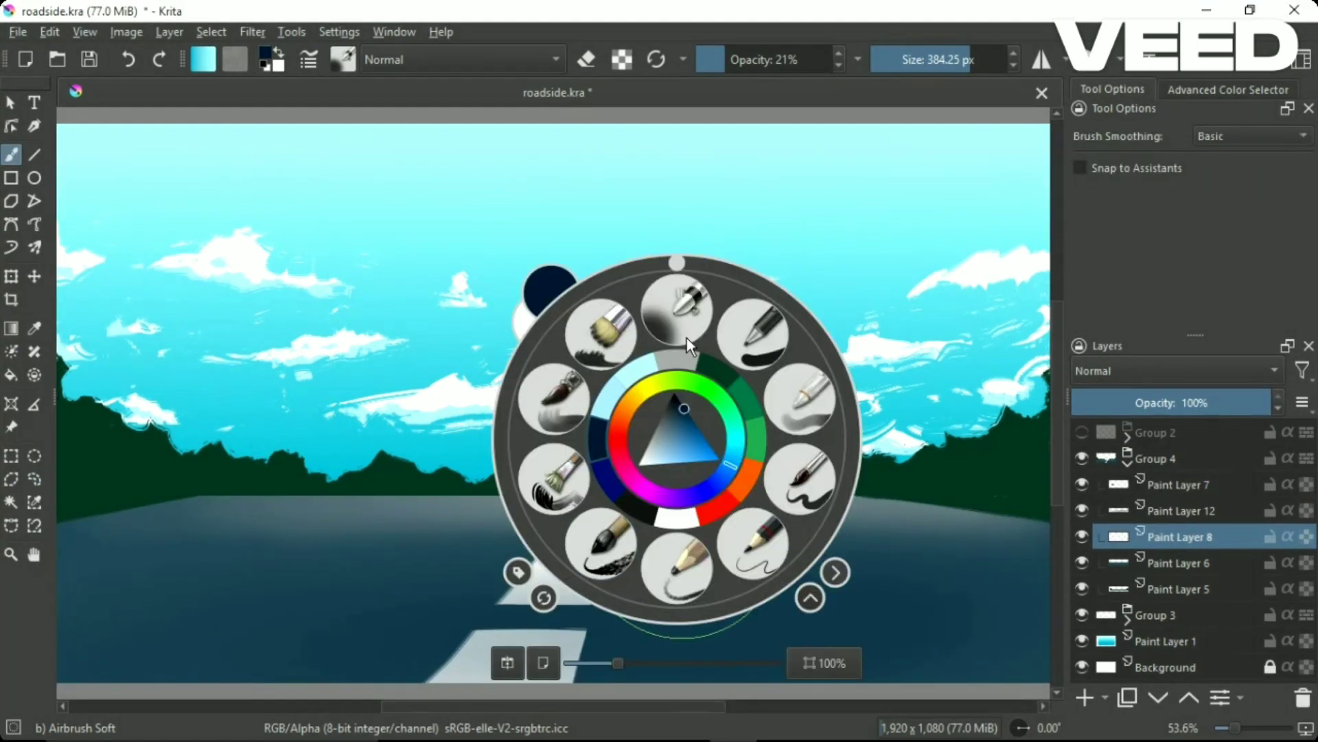
left_click(728, 384)
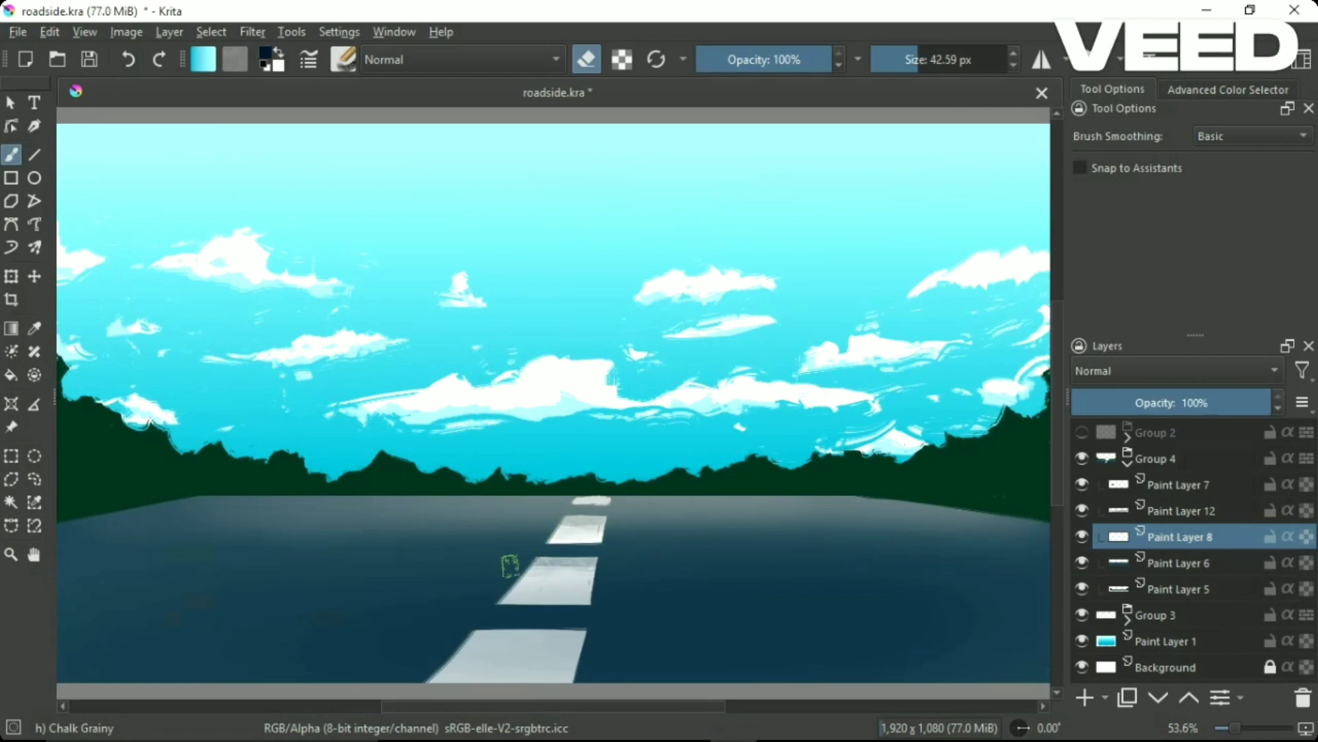
left_click_drag(584, 636, 453, 663)
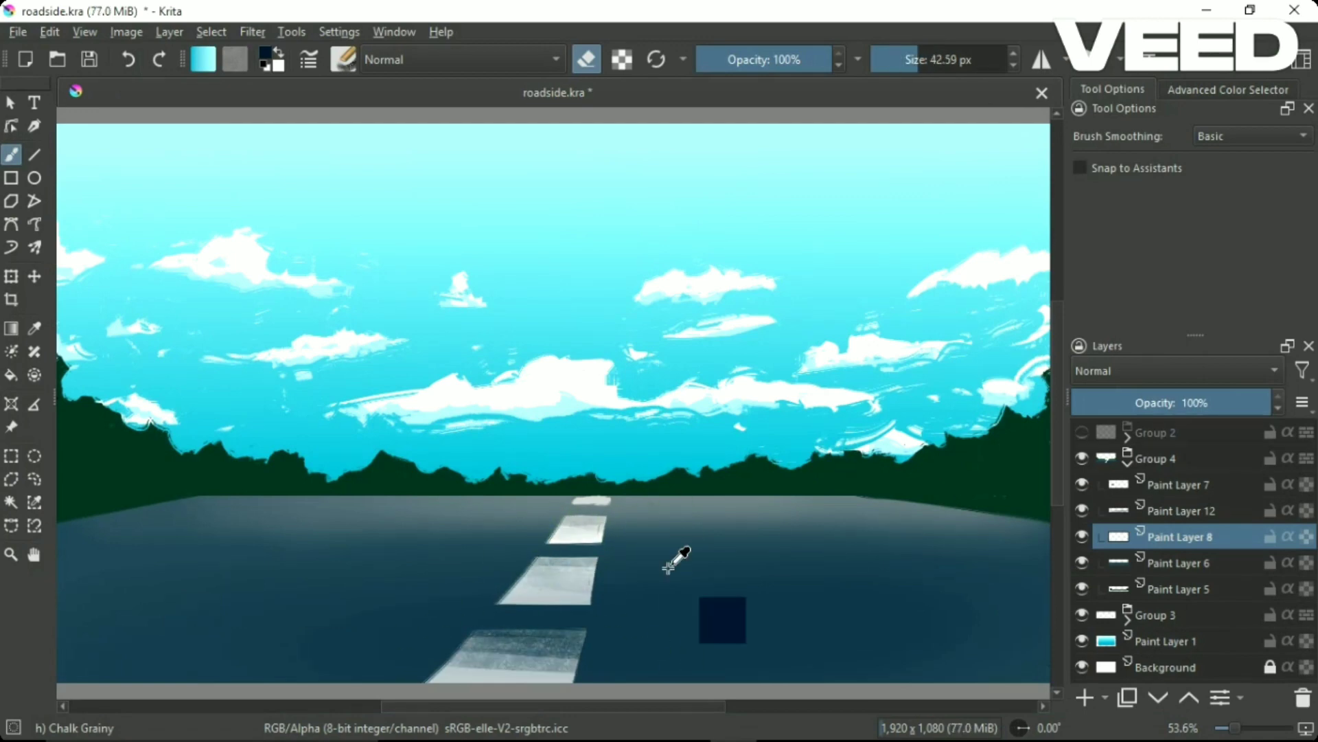
key("ctrl+z")
key("ctrl+z")
right_click(661, 441)
left_click(728, 385)
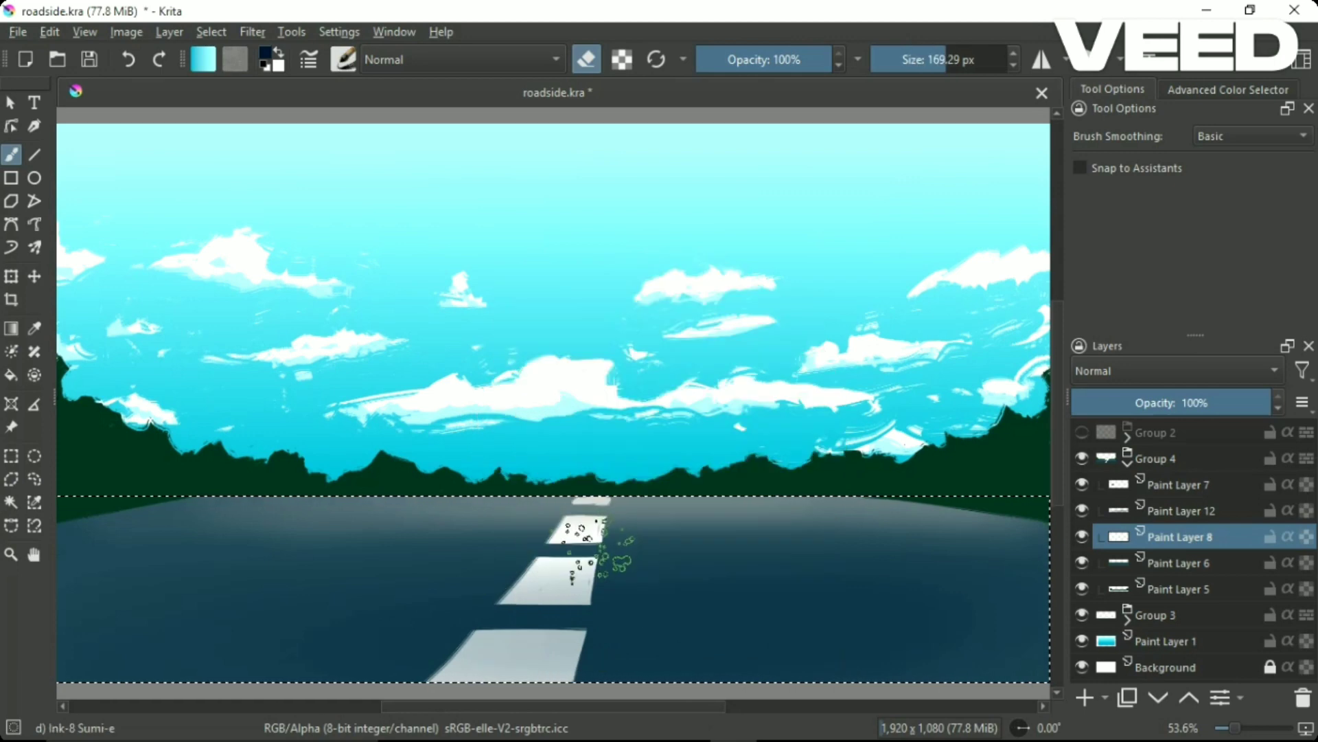
left_click(1083, 537)
key("b")
key("Tab")
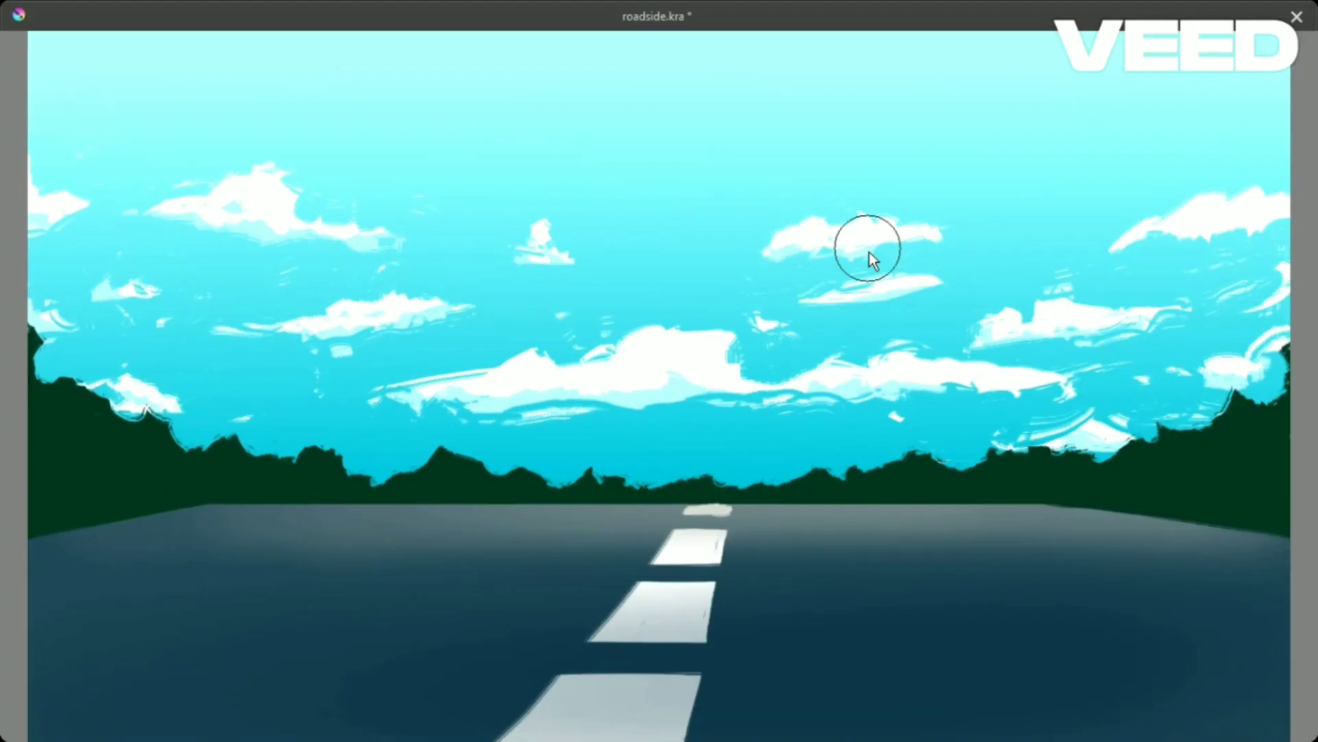
left_click_drag(530, 576, 426, 576)
key("ctrl+z")
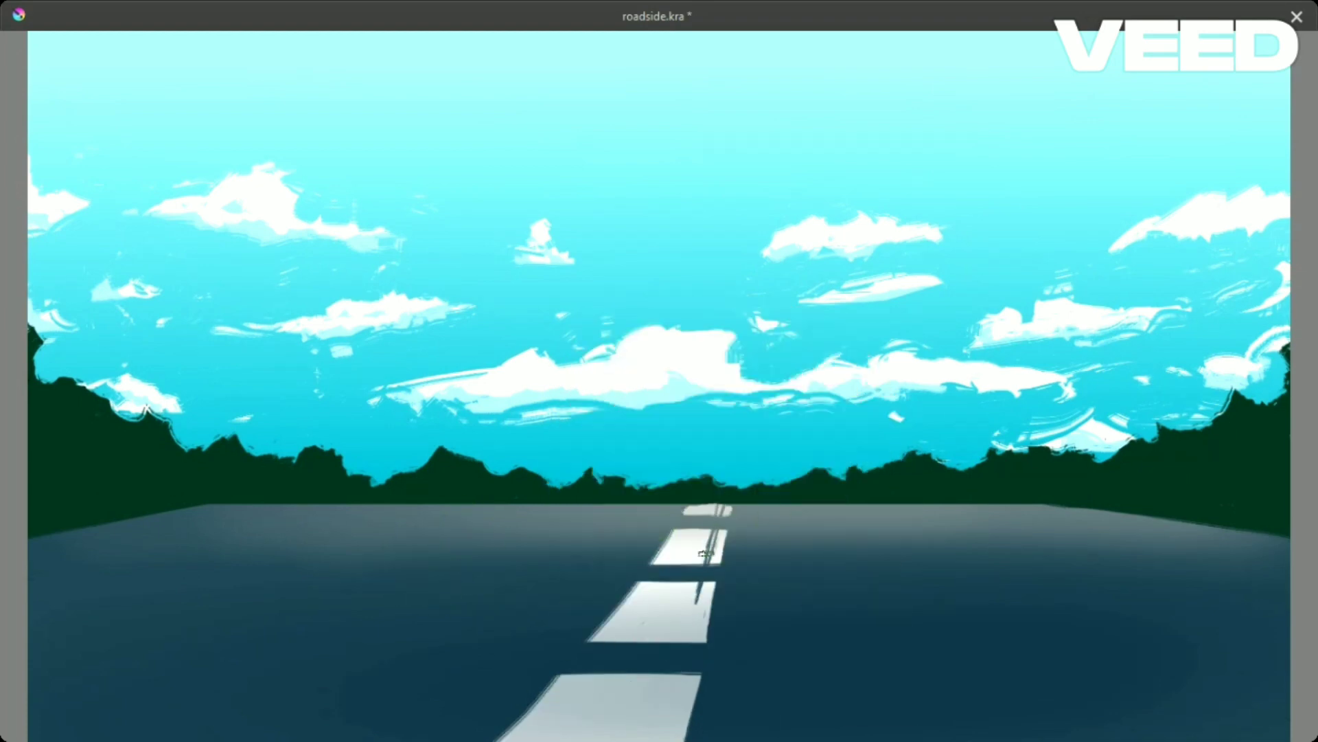
key("Tab")
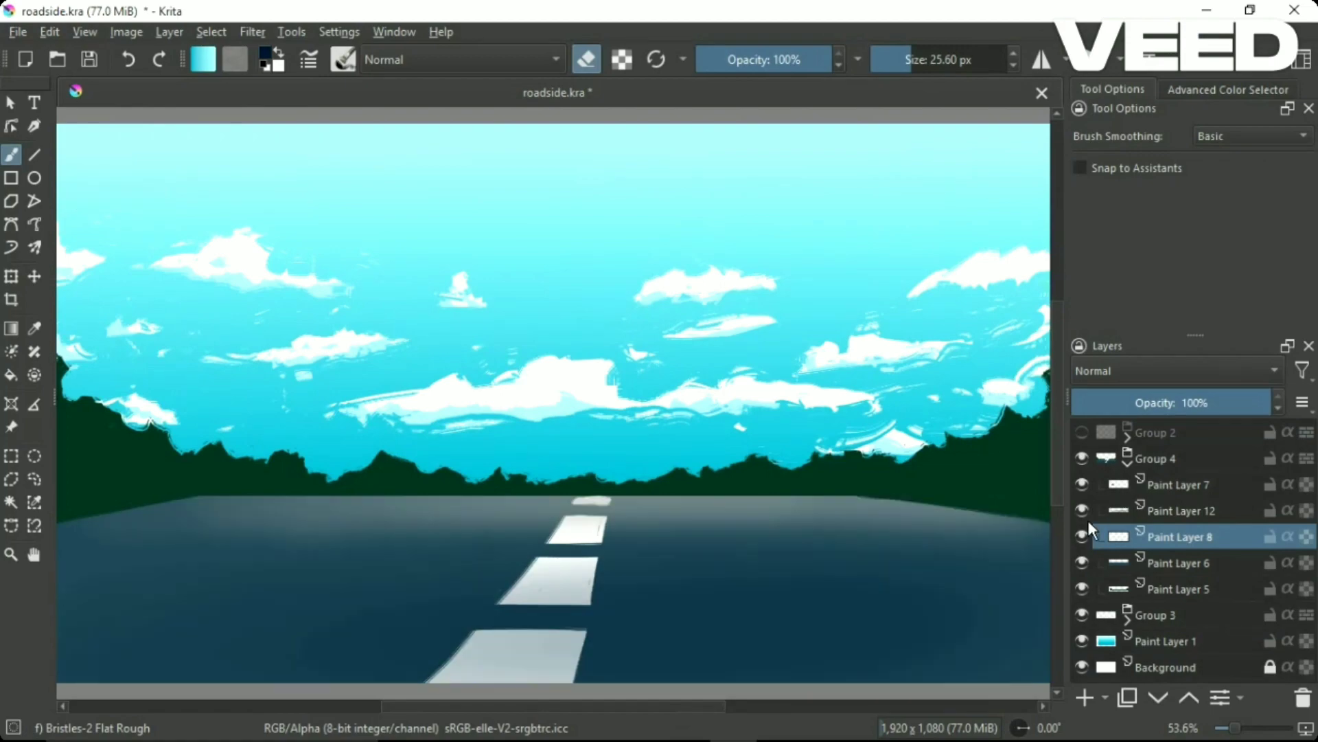
left_click(1178, 484)
Add a new layer and paint green bushes on the left side of the road.
key("Insert")
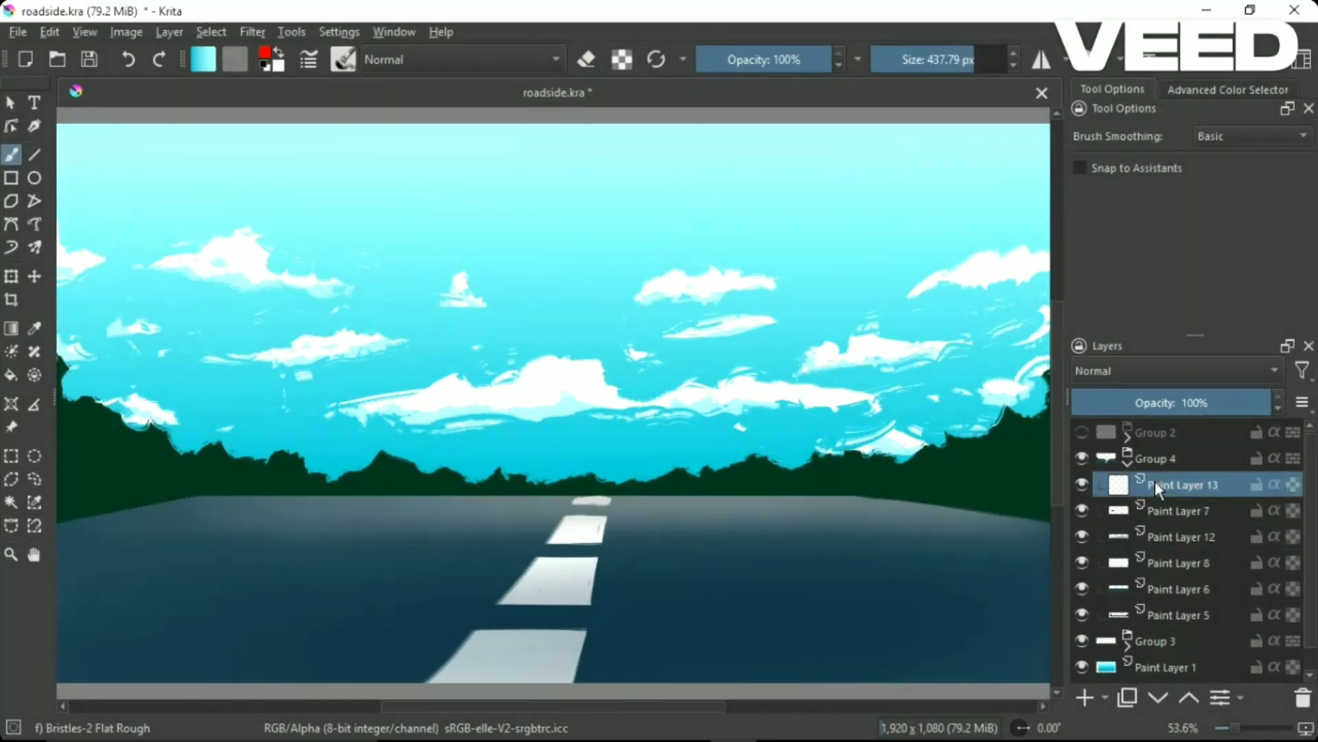
key("Tab")
right_click(744, 471)
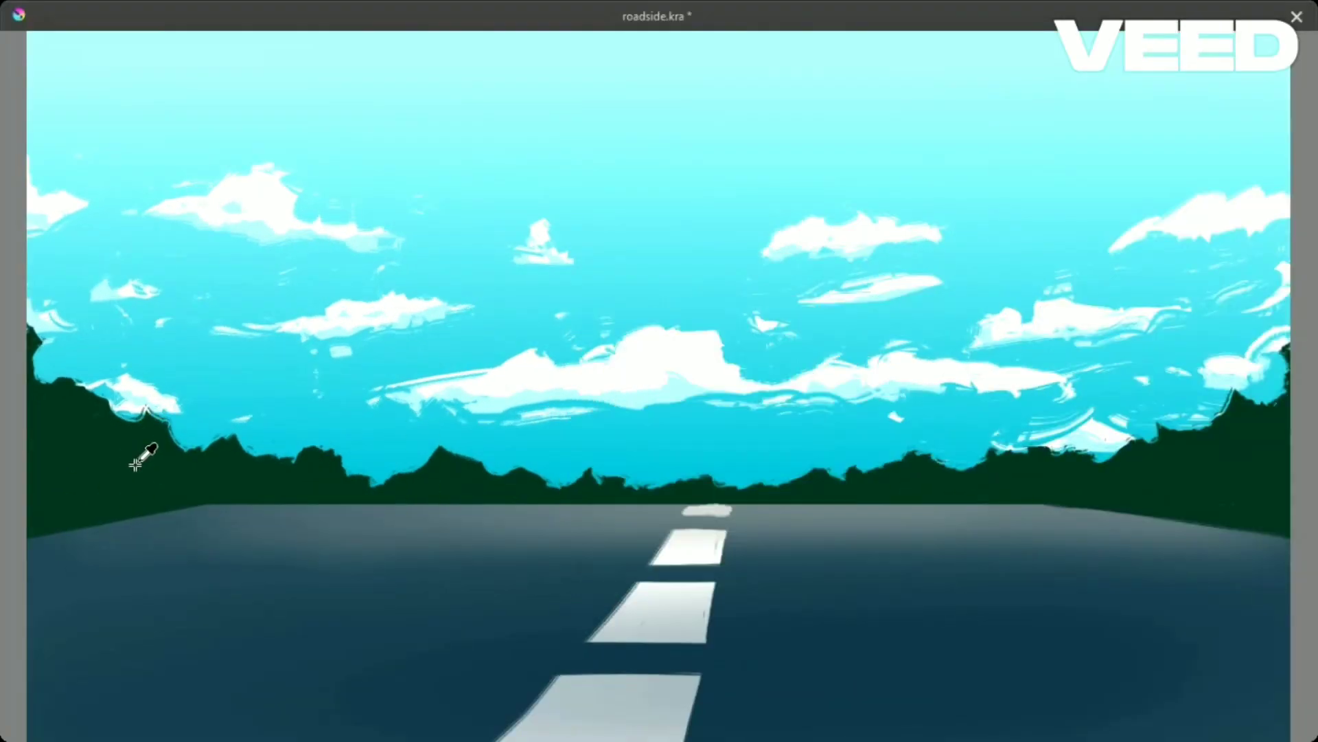
right_click(204, 449)
left_click_drag(82, 494, 116, 358)
left_click_drag(76, 425, 86, 275)
left_click_drag(206, 481, 219, 357)
left_click_drag(42, 522, 323, 501)
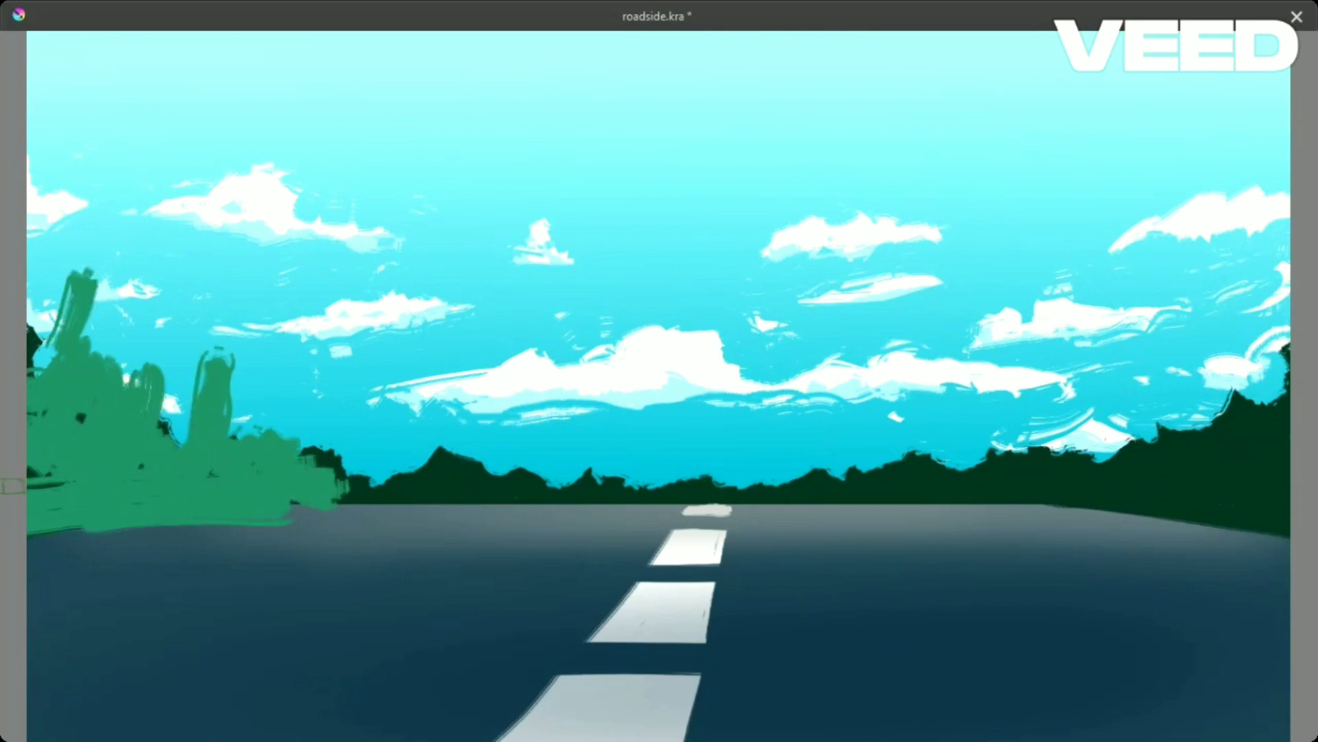
Shape the left green ground edge along the road up to the tree line.
left_click_drag(137, 322, 374, 460)
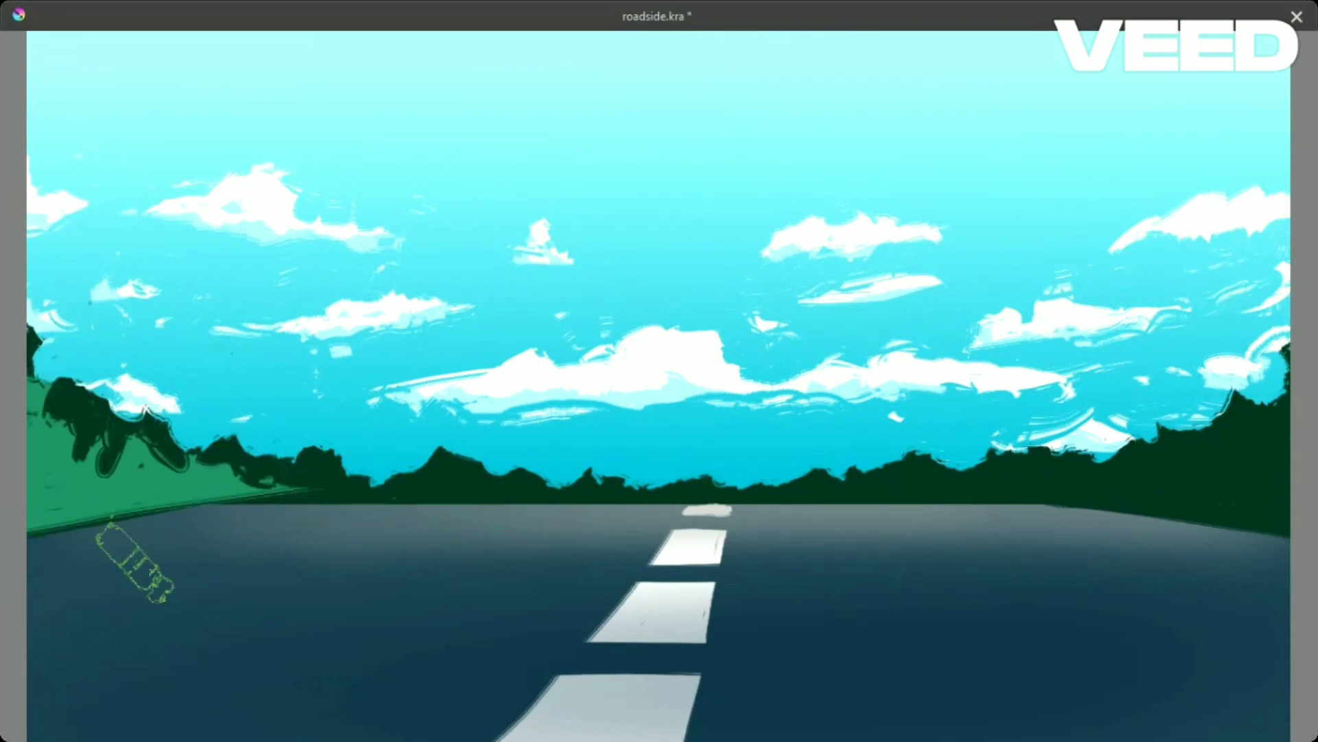
left_click_drag(31, 536, 343, 481)
left_click_drag(35, 574, 312, 504)
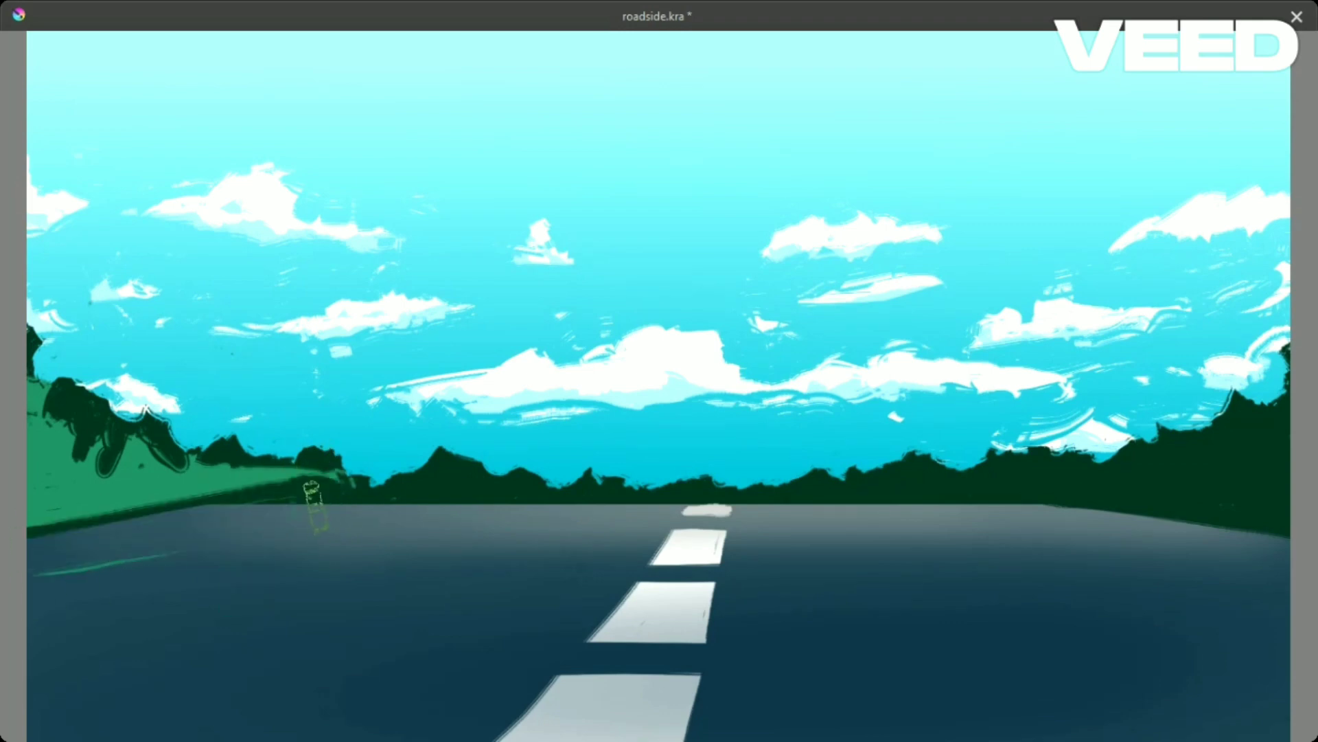
mouse_move(31, 528)
left_mouse_down()
mouse_move(347, 474)
mouse_move(281, 469)
mouse_move(368, 532)
left_mouse_up()
mouse_move(349, 437)
left_mouse_down()
mouse_move(265, 447)
mouse_move(352, 458)
left_mouse_up()
left_click_drag(365, 522, 376, 476)
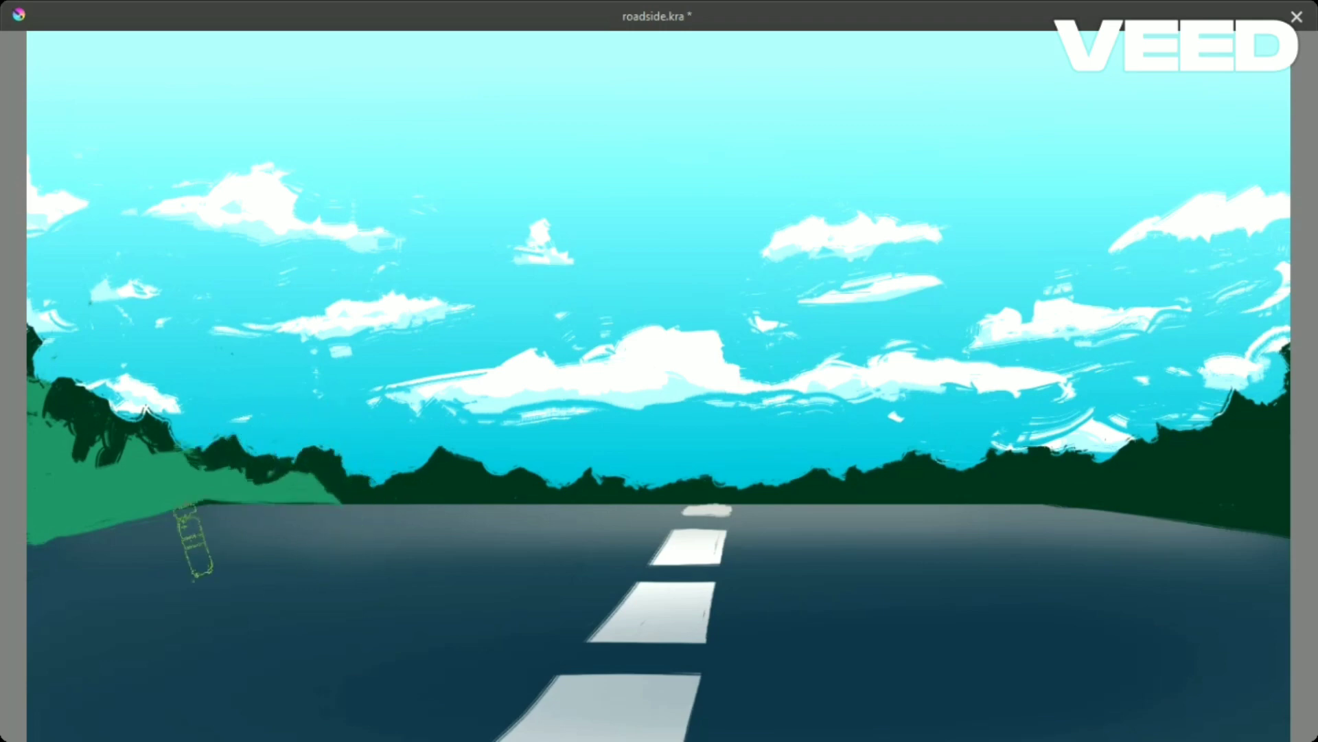
left_click_drag(295, 534, 292, 556)
Paint green ground on the right roadside and a grey guardrail on the left.
mouse_move(1153, 477)
left_mouse_down()
mouse_move(1236, 494)
mouse_move(886, 467)
mouse_move(1209, 384)
mouse_move(855, 536)
mouse_move(975, 542)
mouse_move(845, 551)
mouse_move(1267, 563)
left_mouse_up()
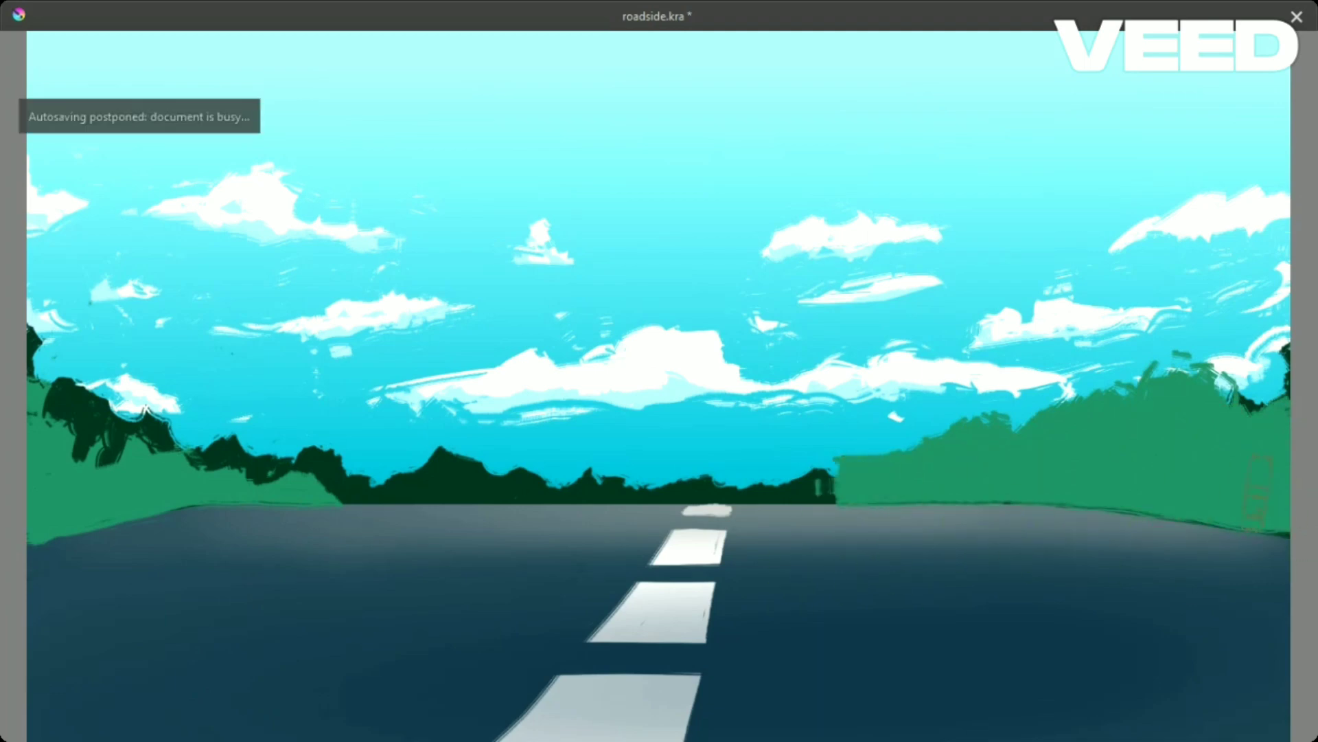
mouse_move(858, 480)
left_mouse_down()
mouse_move(789, 448)
mouse_move(1168, 398)
mouse_move(1279, 422)
left_mouse_up()
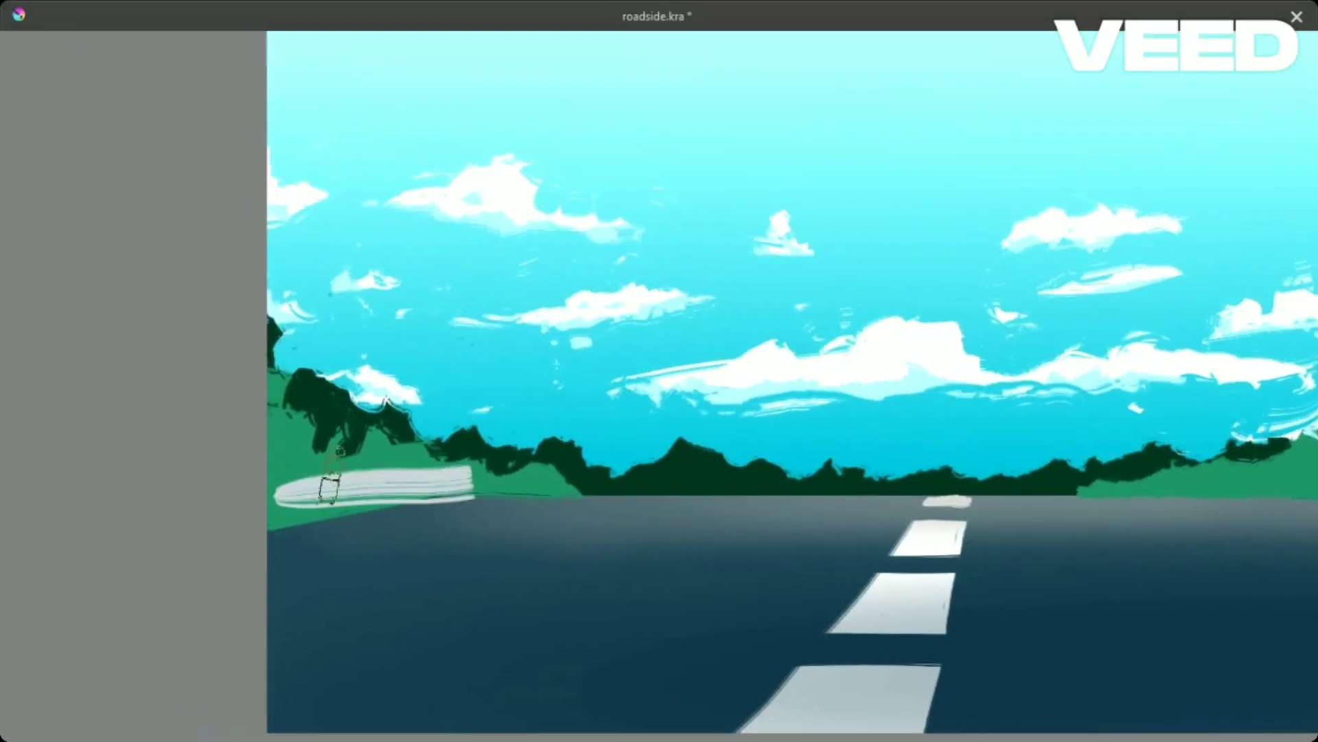
left_click_drag(329, 489, 556, 439)
left_click_drag(660, 456, 283, 480)
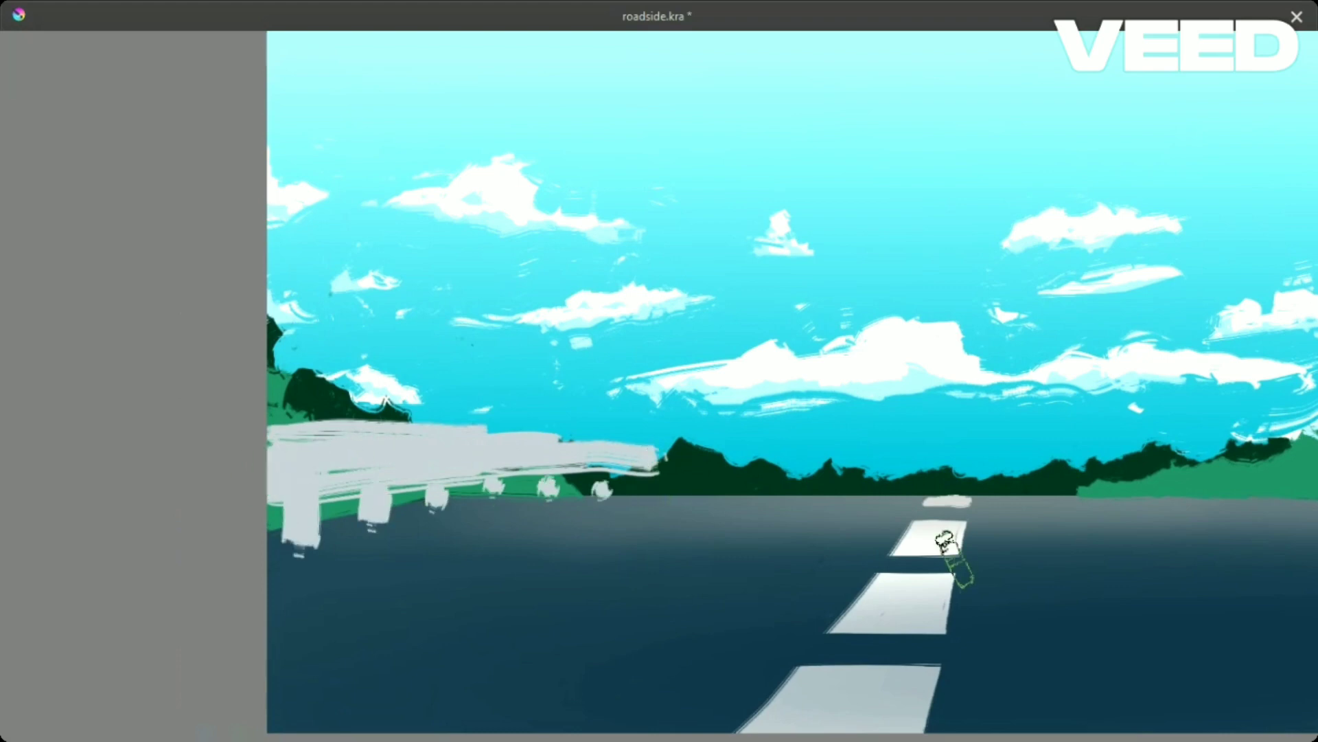
key("ctrl+z")
key("ctrl+z")
key("ctrl+shift+z")
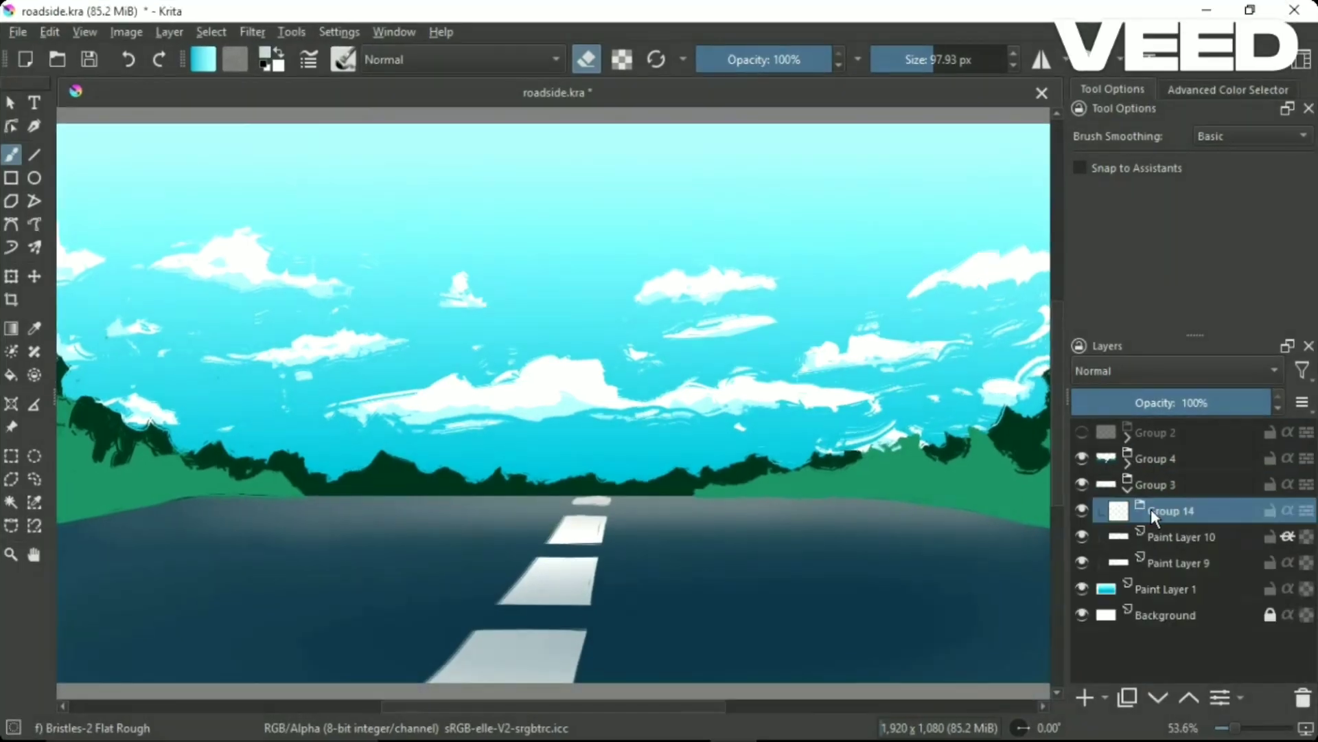
Erase and repaint light grey mountains across the horizon, then delete Paint Layer 10.
right_click(676, 381)
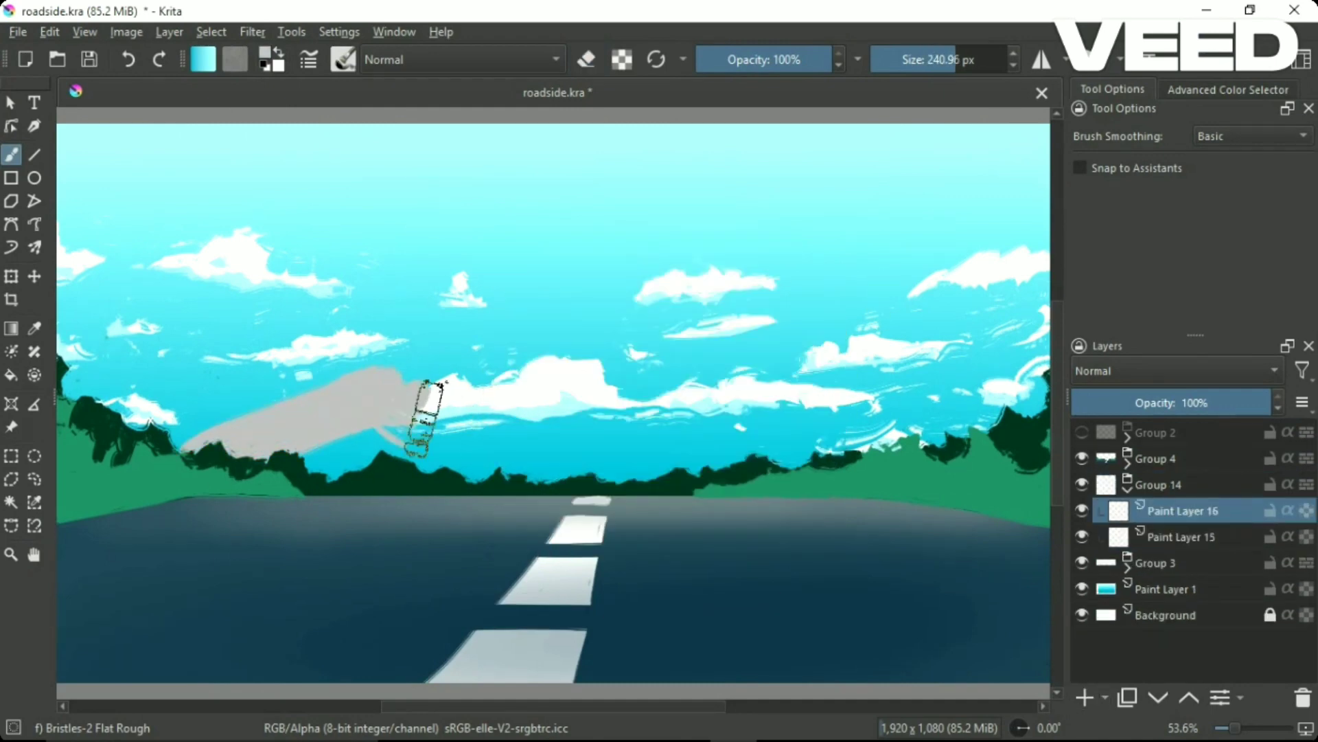
key("e")
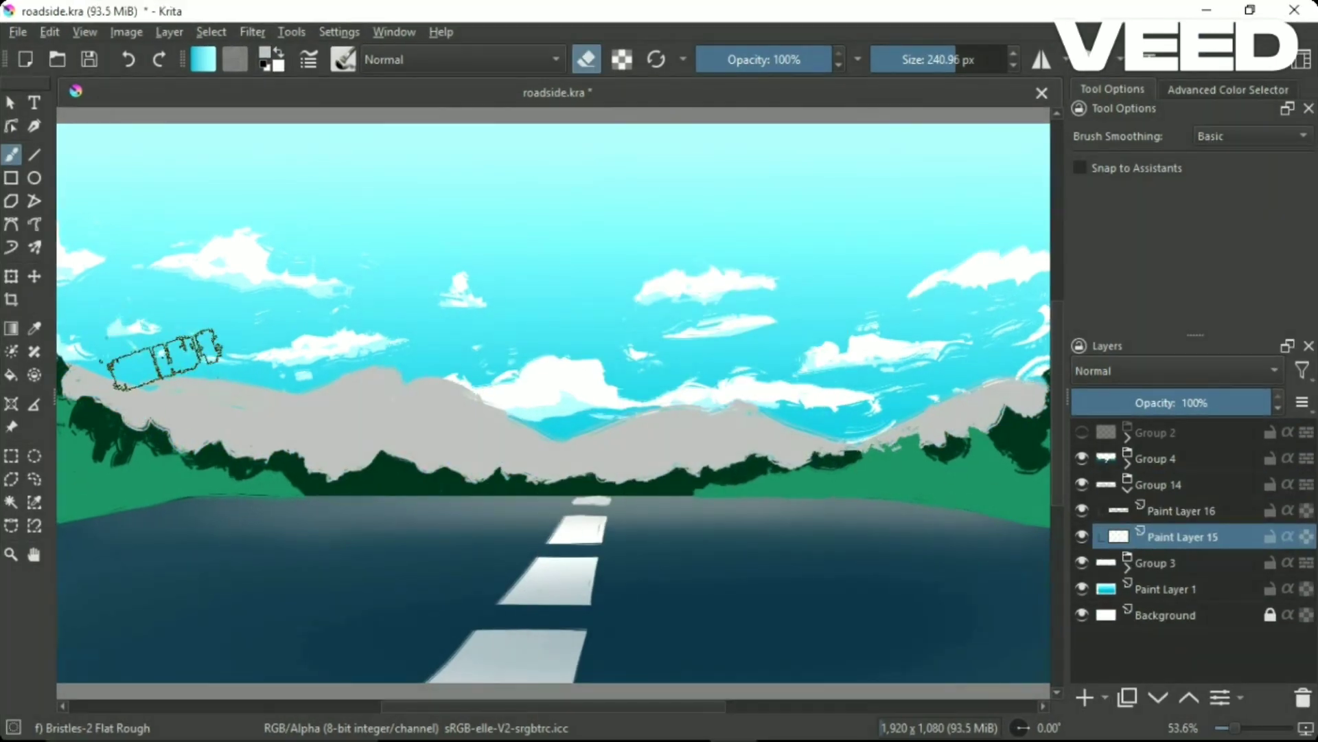
left_click_drag(1030, 426, 178, 426)
scroll(189, 370, "down", 1)
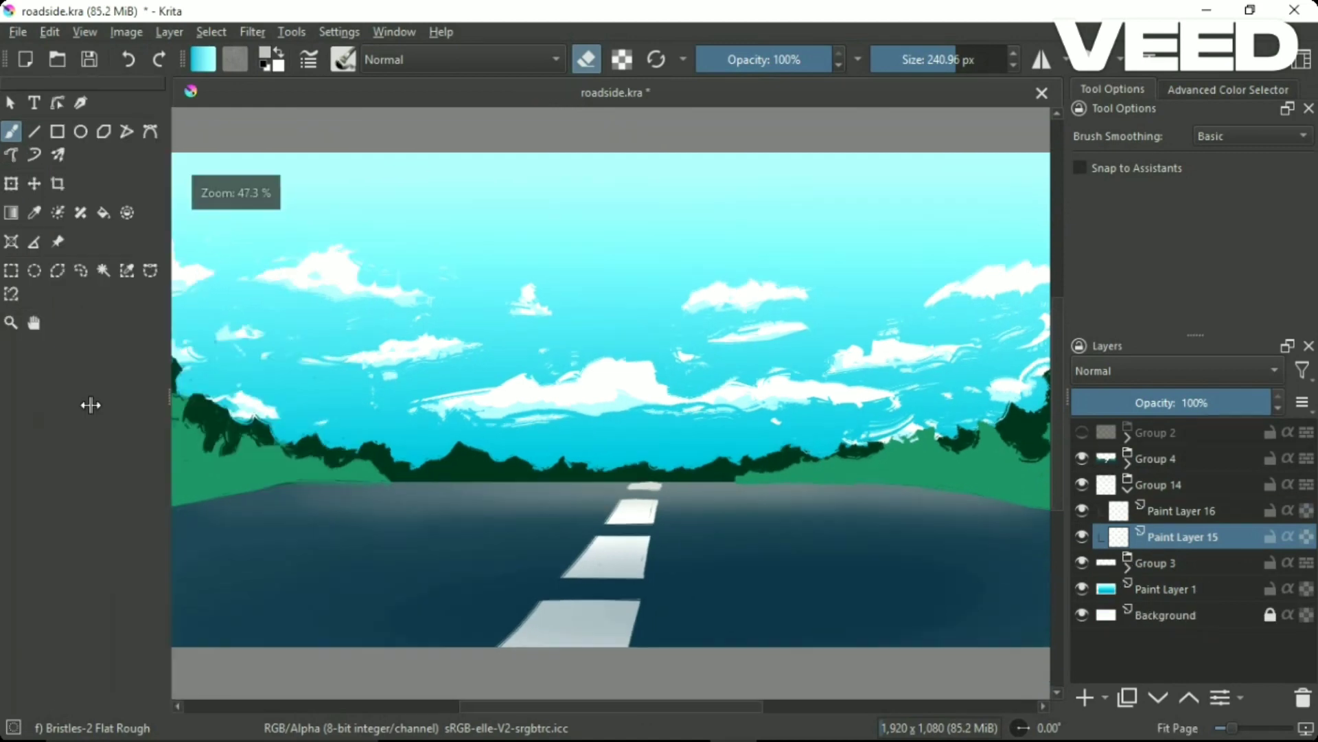
key("Tab")
mouse_move(236, 324)
left_mouse_down()
mouse_move(1253, 296)
mouse_move(1061, 339)
mouse_move(324, 251)
mouse_move(471, 295)
mouse_move(184, 265)
mouse_move(412, 353)
mouse_move(554, 377)
mouse_move(652, 436)
mouse_move(921, 353)
mouse_move(1015, 442)
mouse_move(1148, 357)
left_mouse_up()
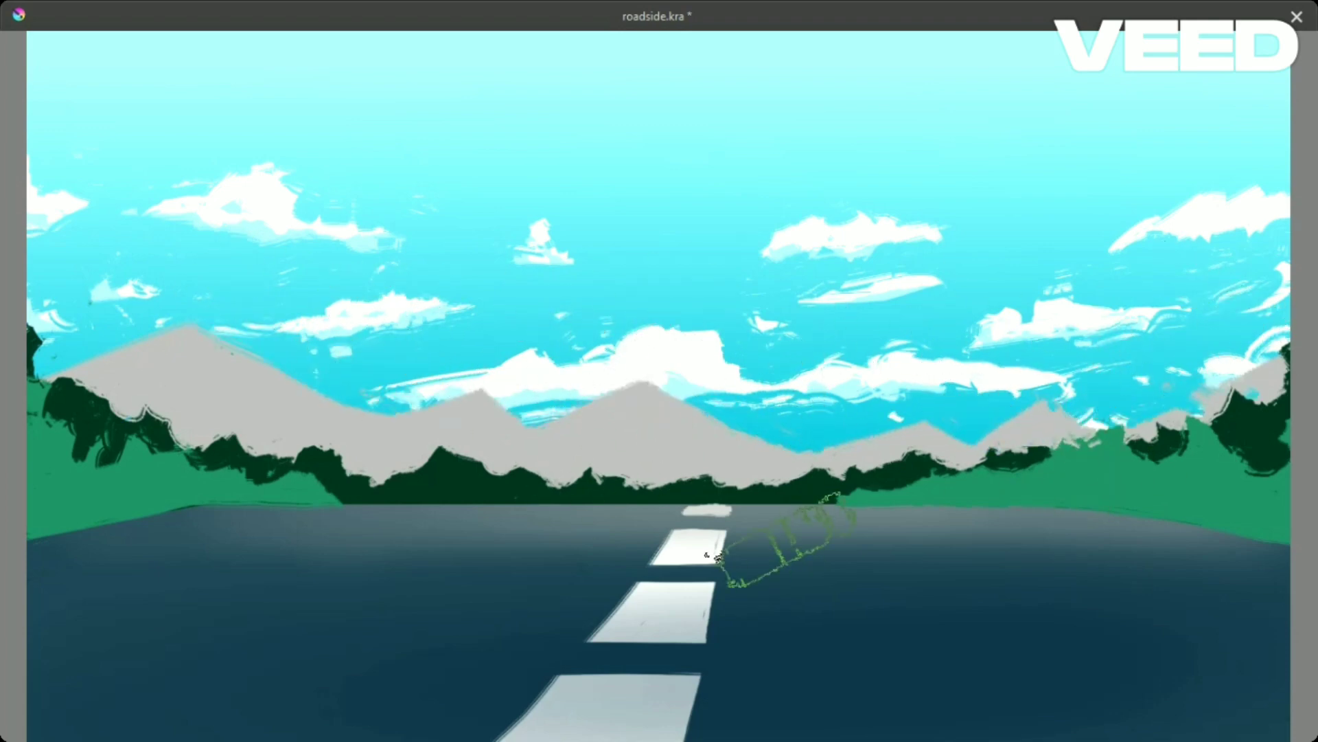
key("Tab")
key("shift+Delete")
Freehand-select the sky and road and move the clouds up about 55 px.
key("t")
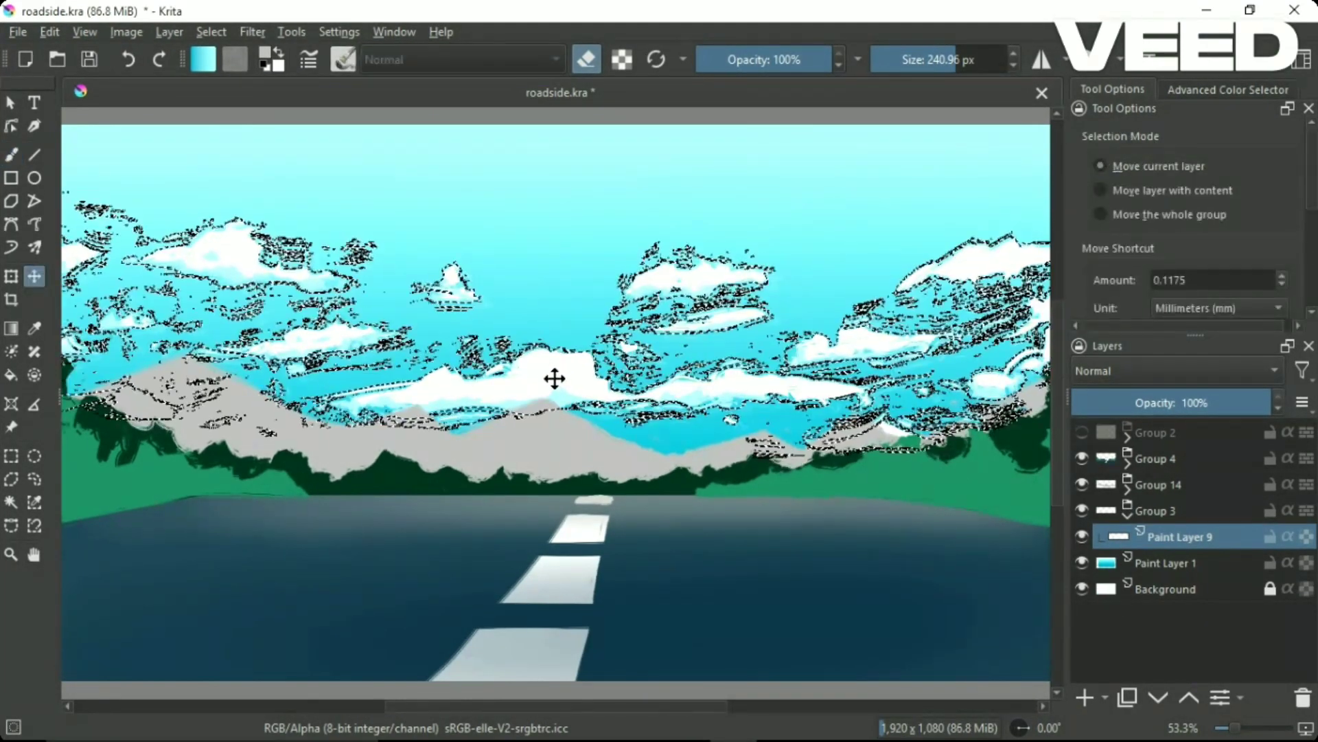
key("ctrl+shift+a")
key("Tab")
left_click_drag(1291, 147, 29, 500)
key("Tab")
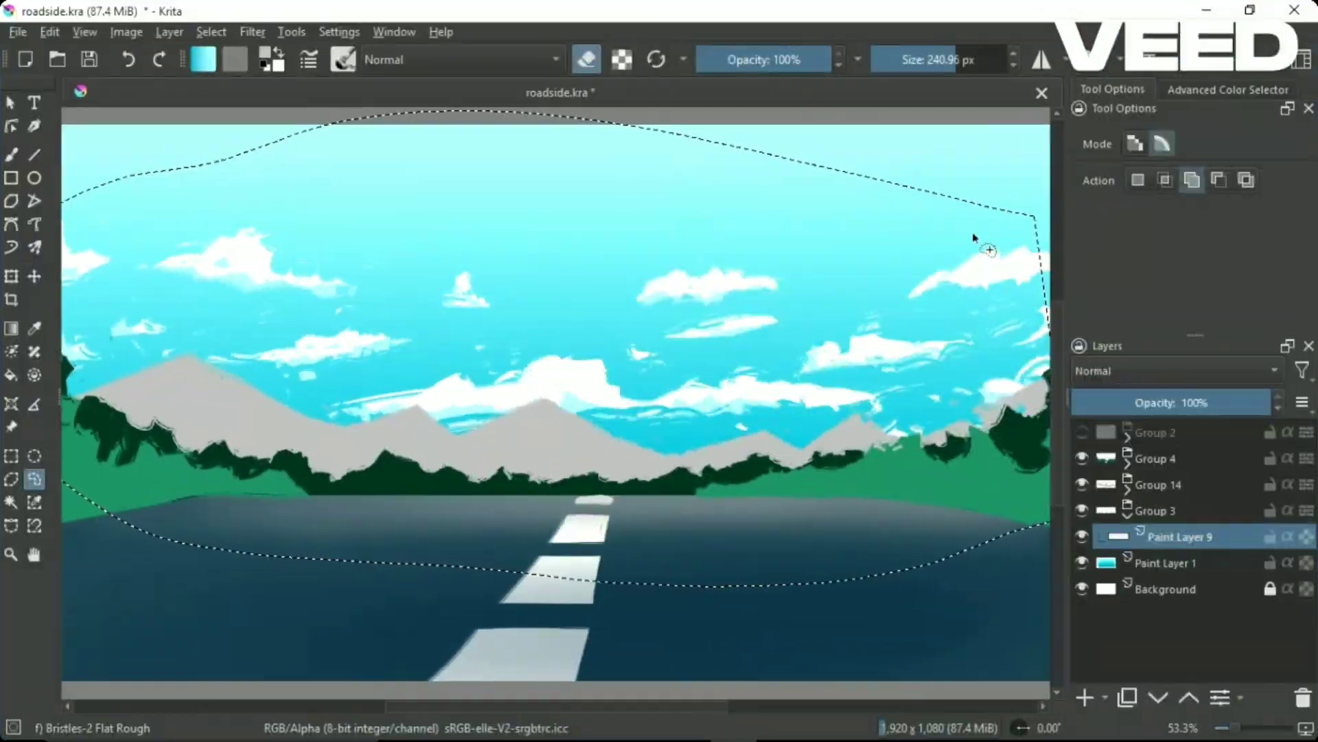
key("Tab")
key("Tab")
key("t")
left_click_drag(555, 390, 555, 352)
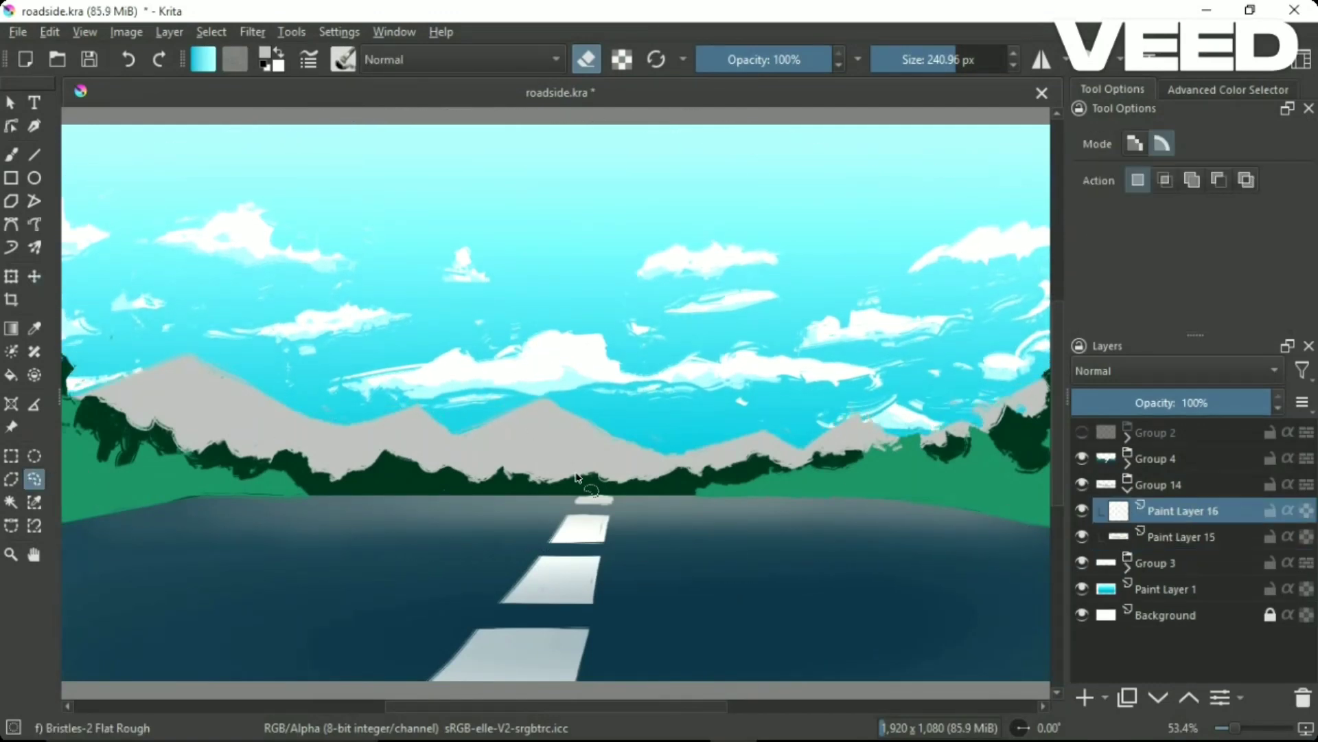
Shade several mountains with dark blue-grey brush strokes.
key("b")
right_click(537, 439)
left_click(577, 467)
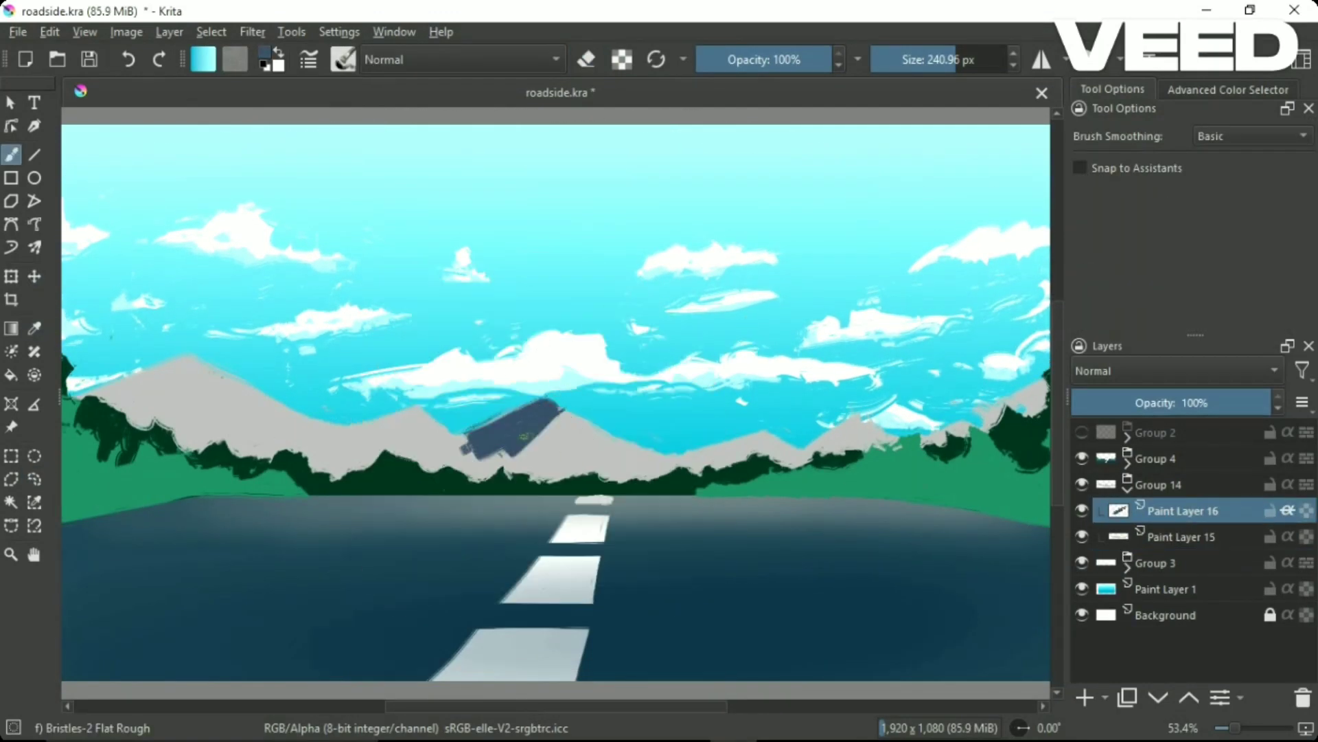
left_click_drag(425, 453, 481, 412)
left_click_drag(103, 412, 186, 357)
left_click_drag(522, 481, 549, 405)
left_click_drag(673, 467, 733, 426)
Switch between Paint Layers 15 and 16, pick another brush, and undo recent shading.
key("Page_Down")
key("e")
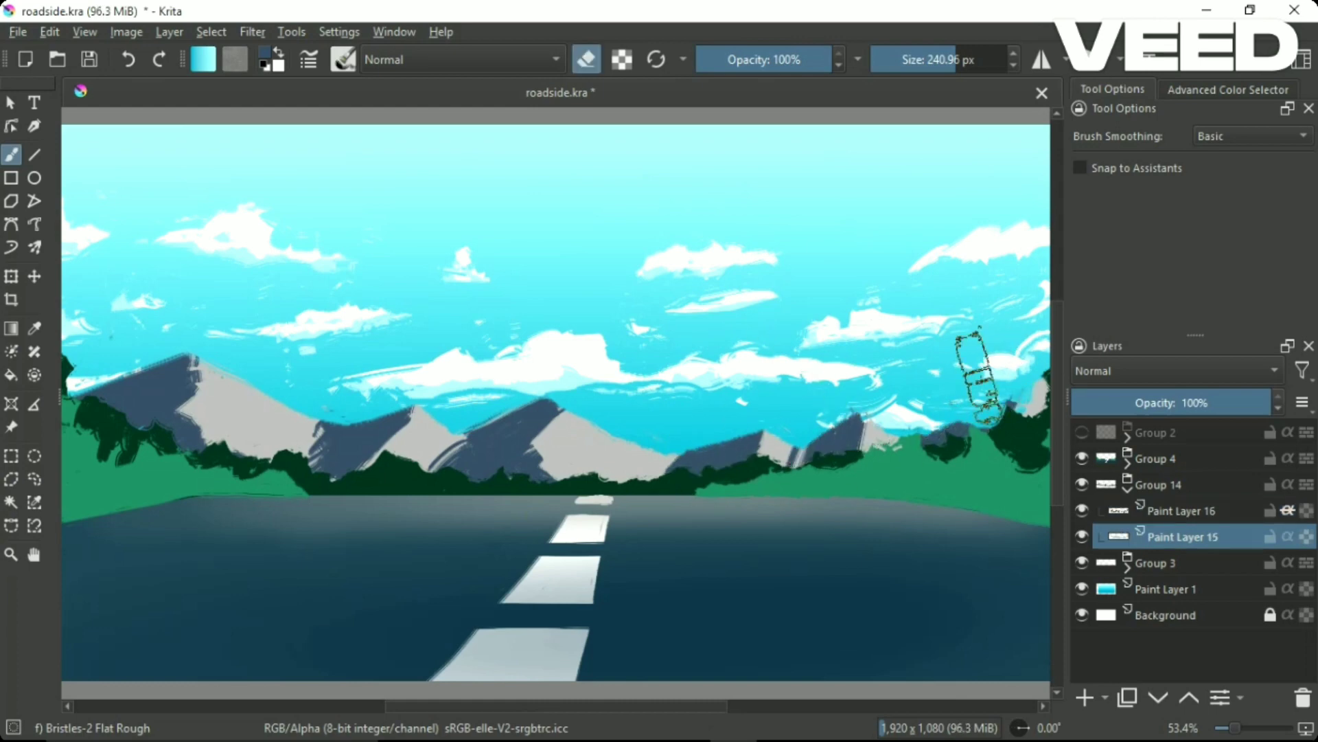
key("Page_Up")
key("e")
right_click(562, 440)
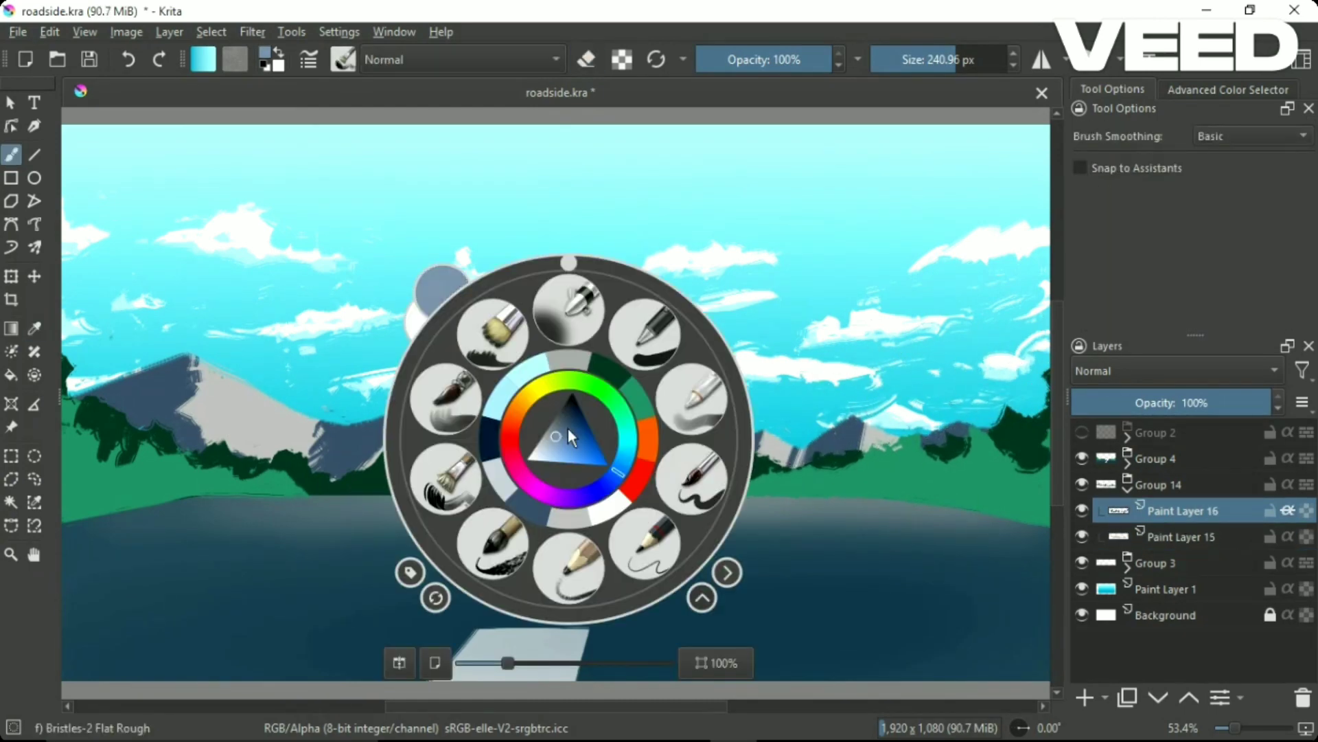
left_click(580, 474)
key("ctrl+z")
key("ctrl+z")
key("ctrl+z")
key("ctrl+z")
key("ctrl+z")
key("ctrl+z")
key("ctrl+z")
key("e")
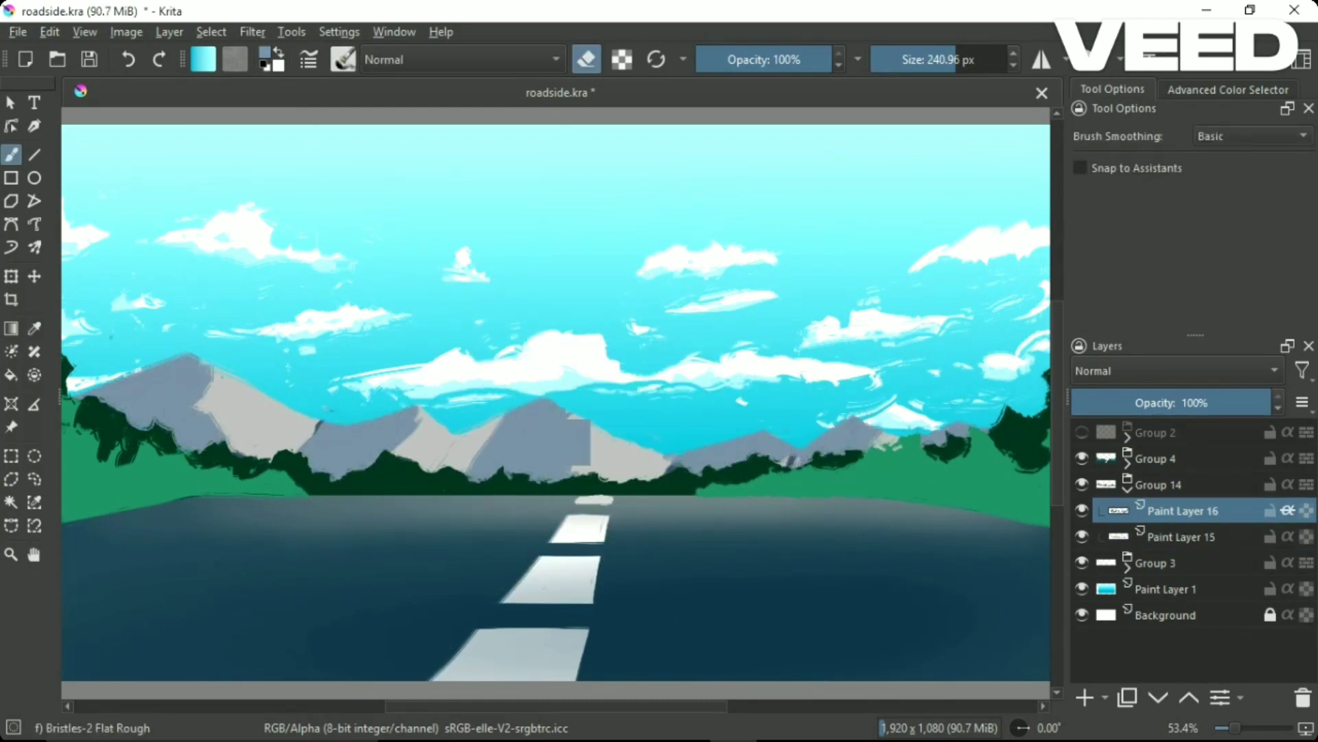
key("ctrl+z")
key("ctrl+z")
Shrink the brush to about 91 px and touch up the central mountain shading.
left_click_drag(399, 453, 460, 421)
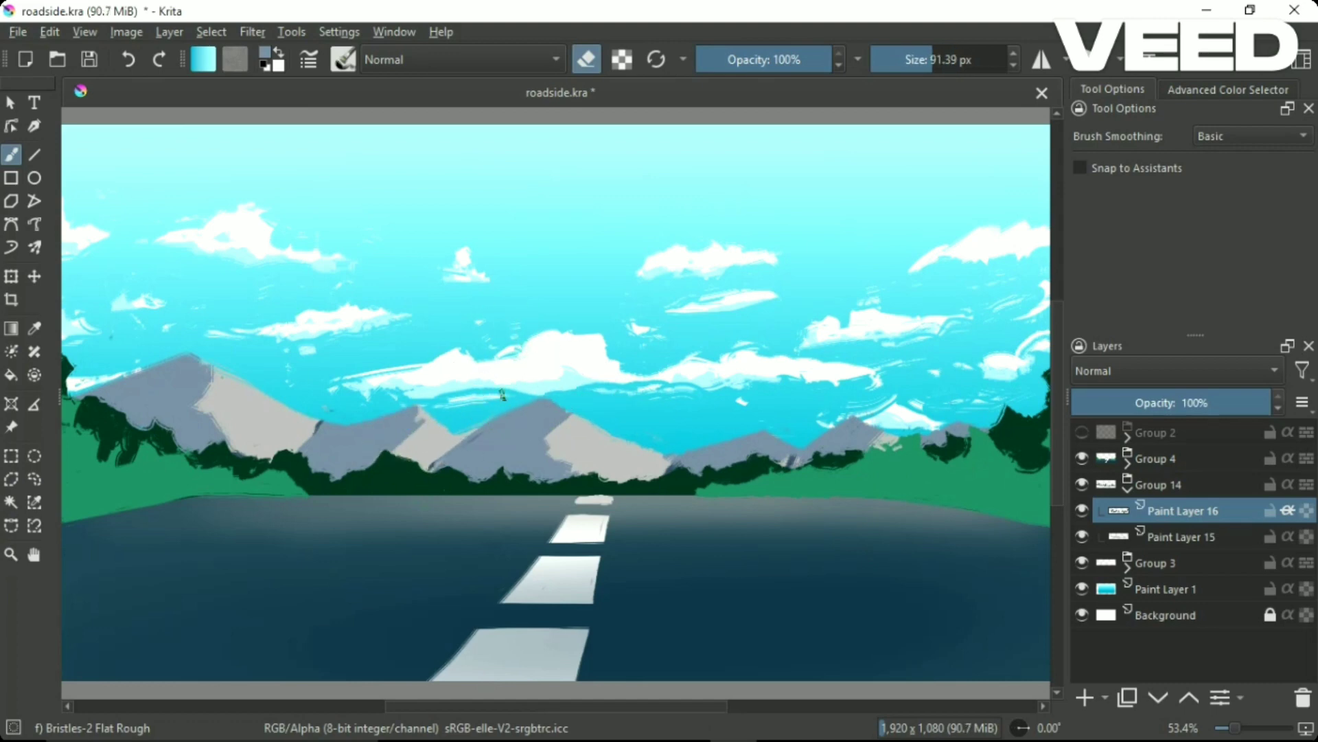
key("e")
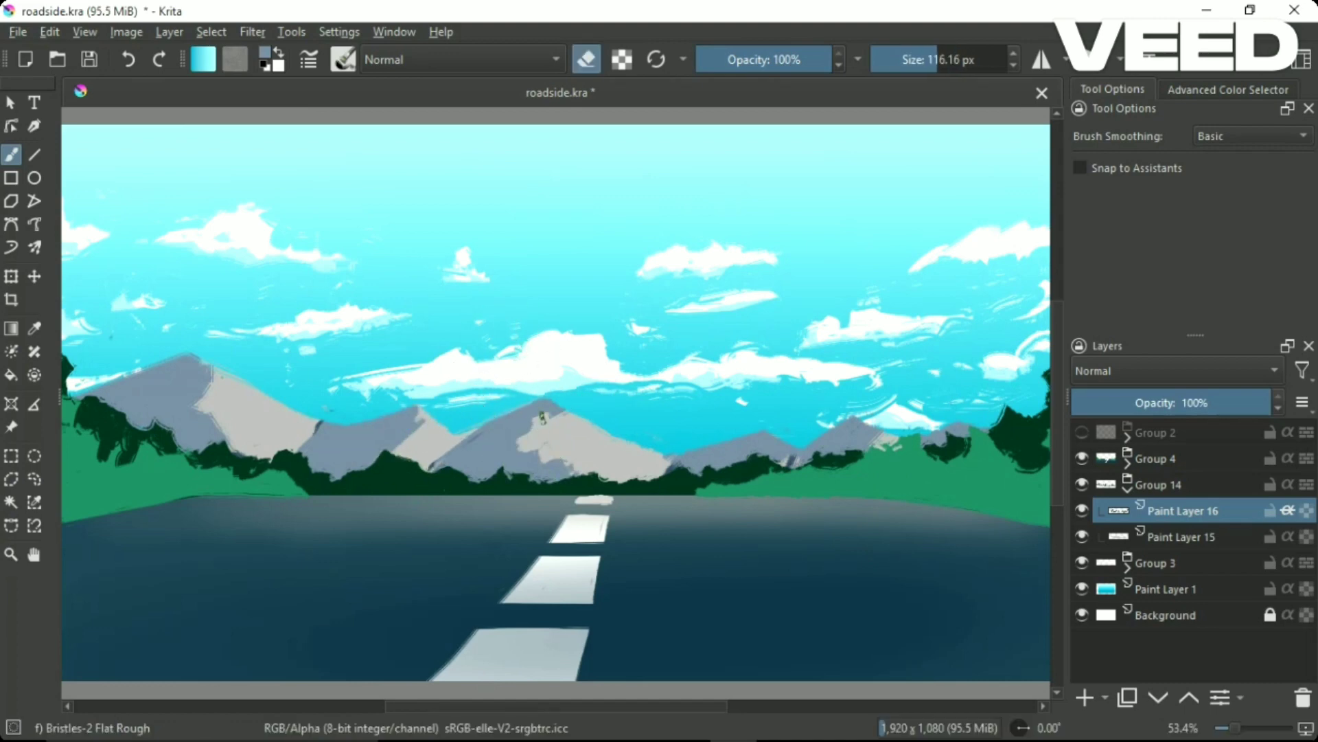
key("e")
left_click_drag(543, 417, 563, 480)
key("e")
left_click_drag(543, 425, 556, 474)
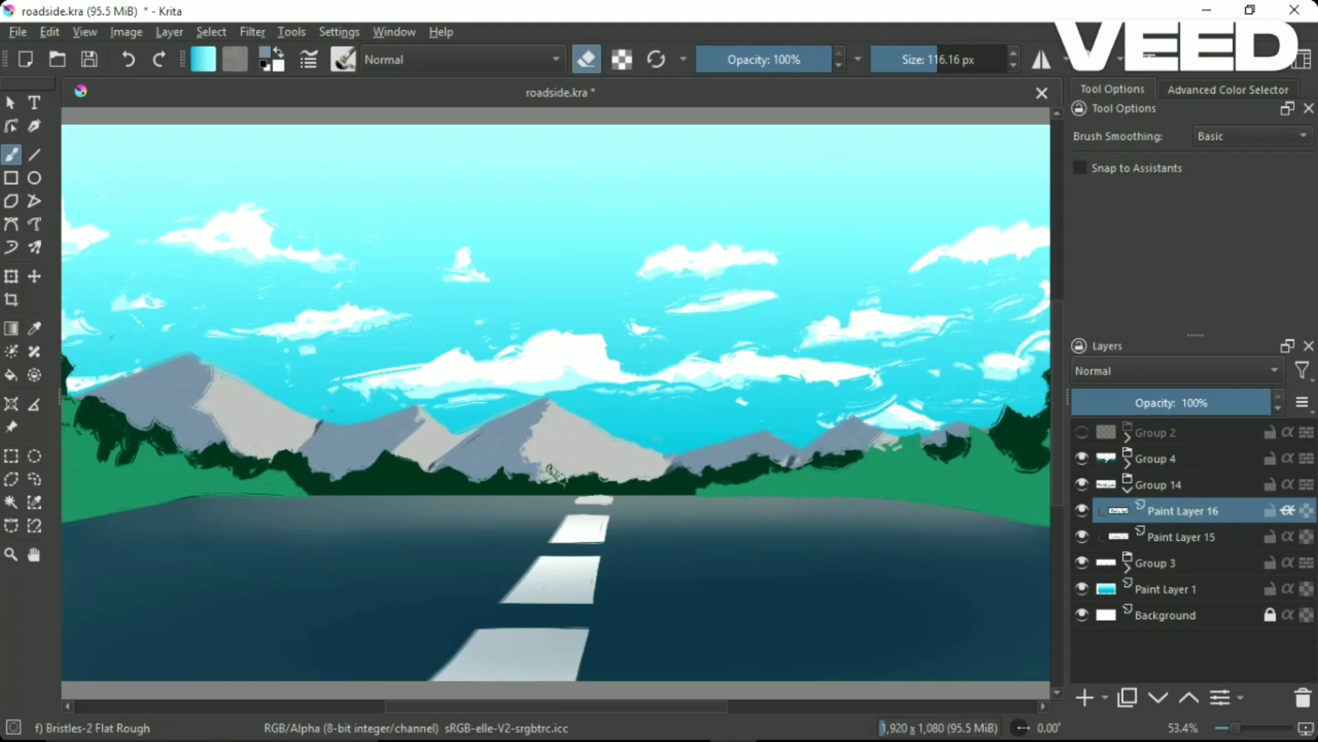
key("e")
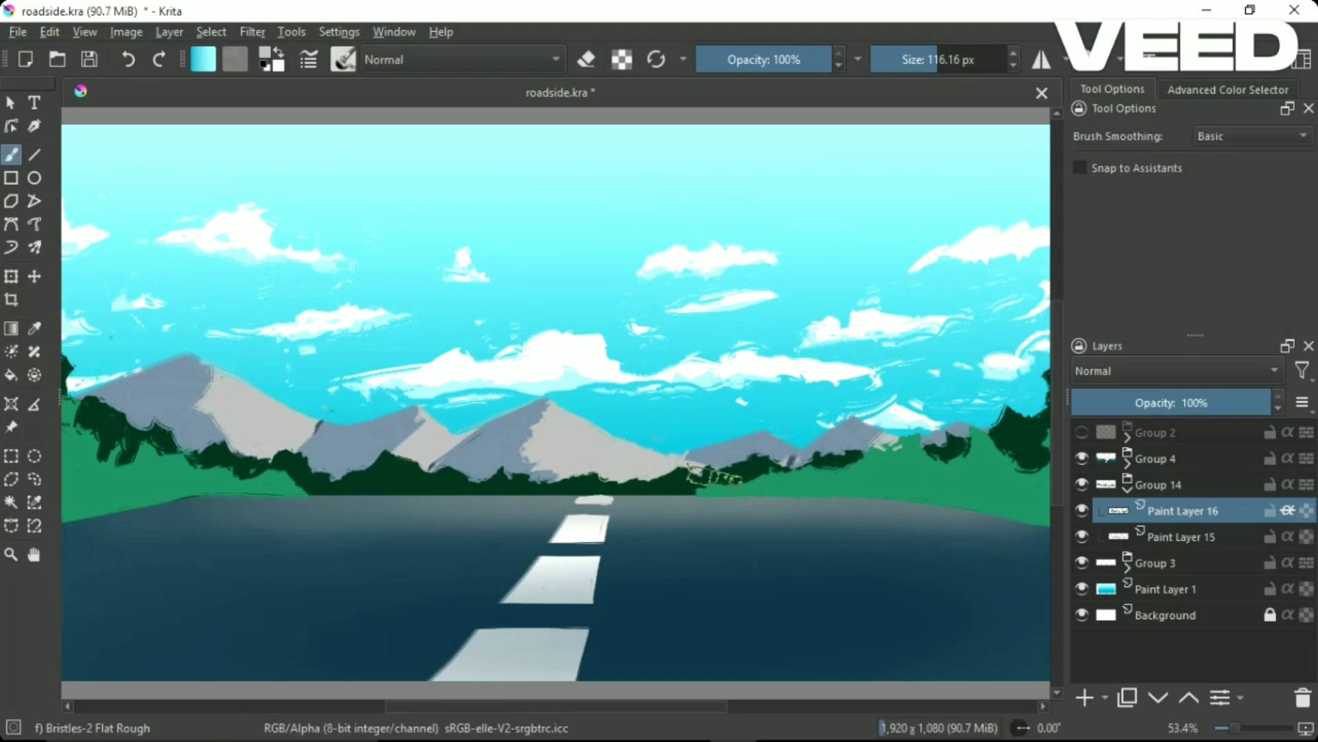
key("e")
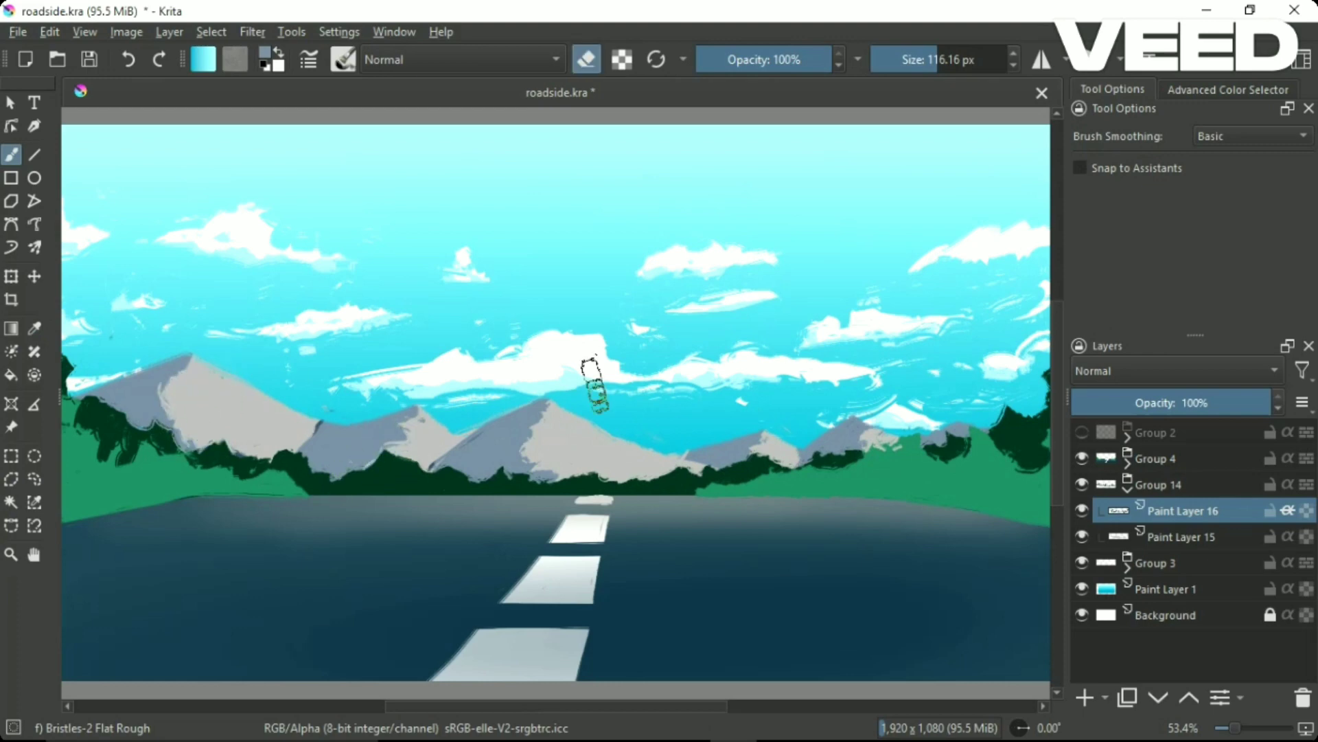
key("e")
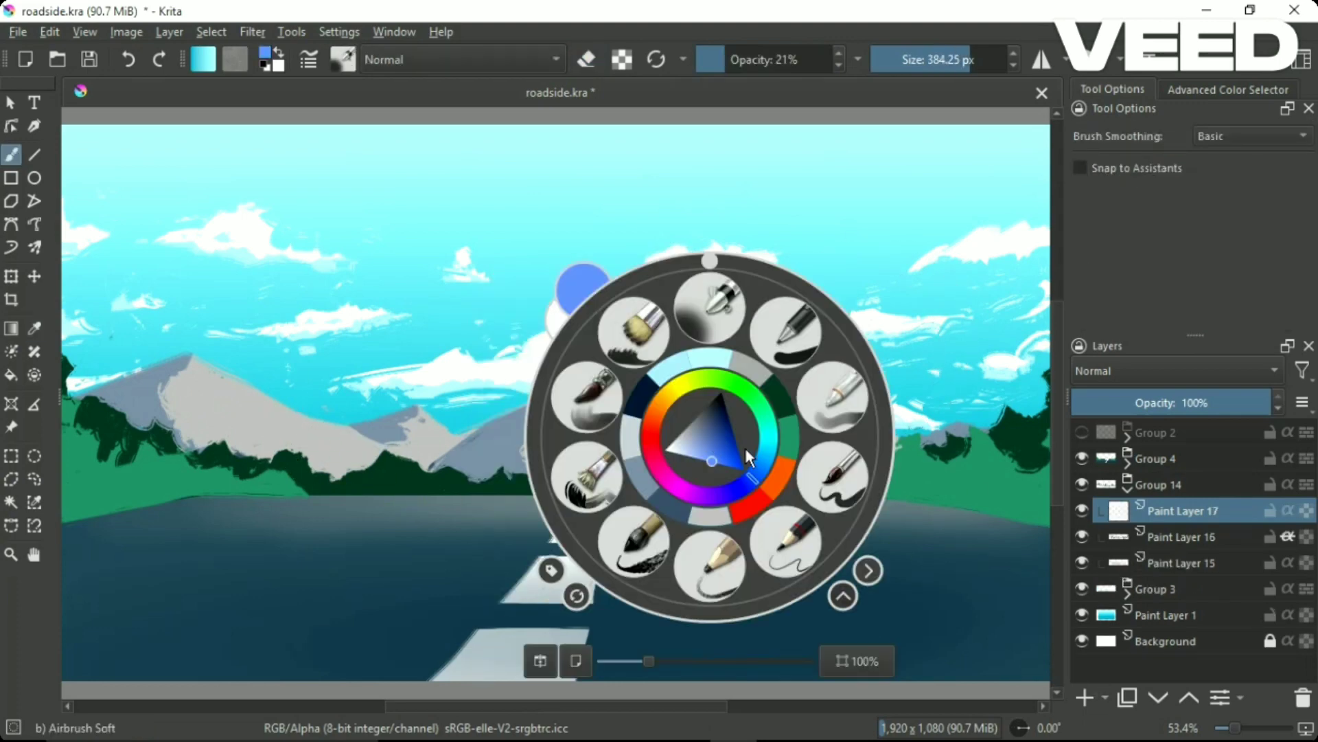
Airbrush soft haze over the mountain bases and the far road near the horizon.
left_click_drag(382, 526, 771, 472)
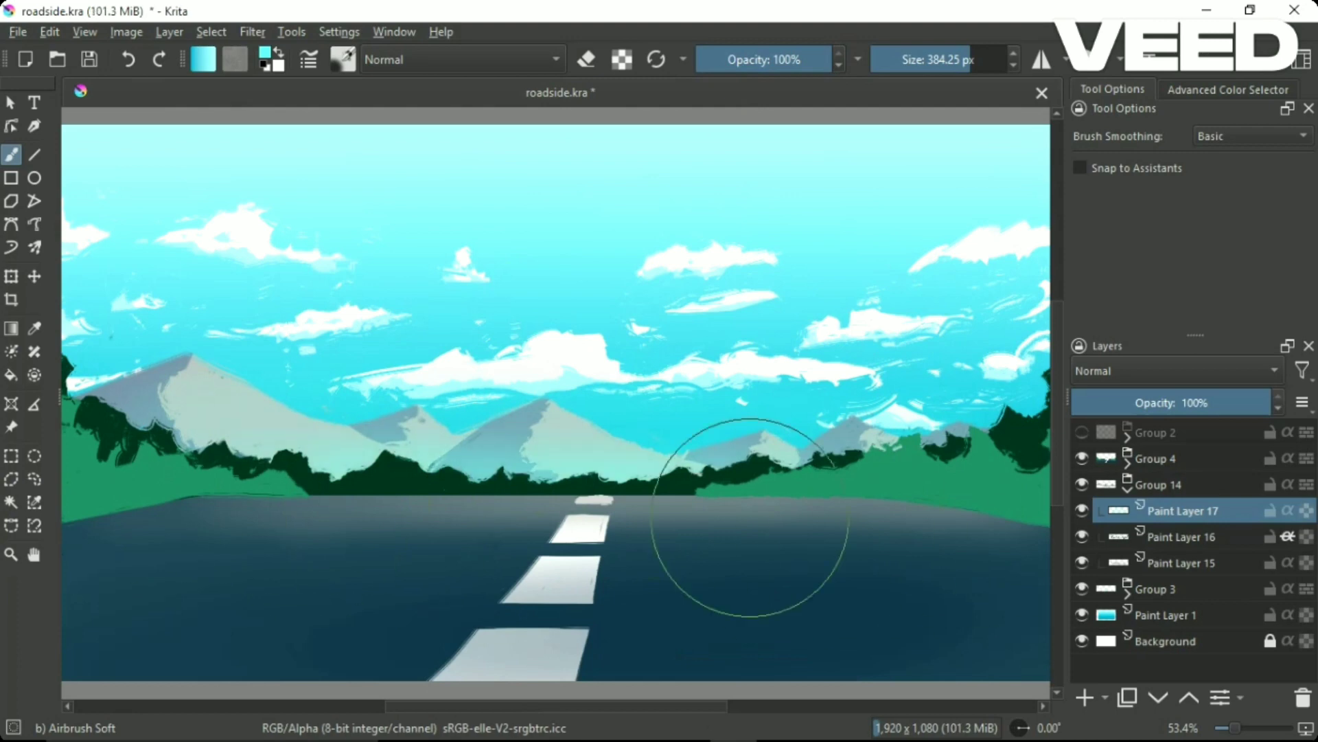
key("e")
key("e")
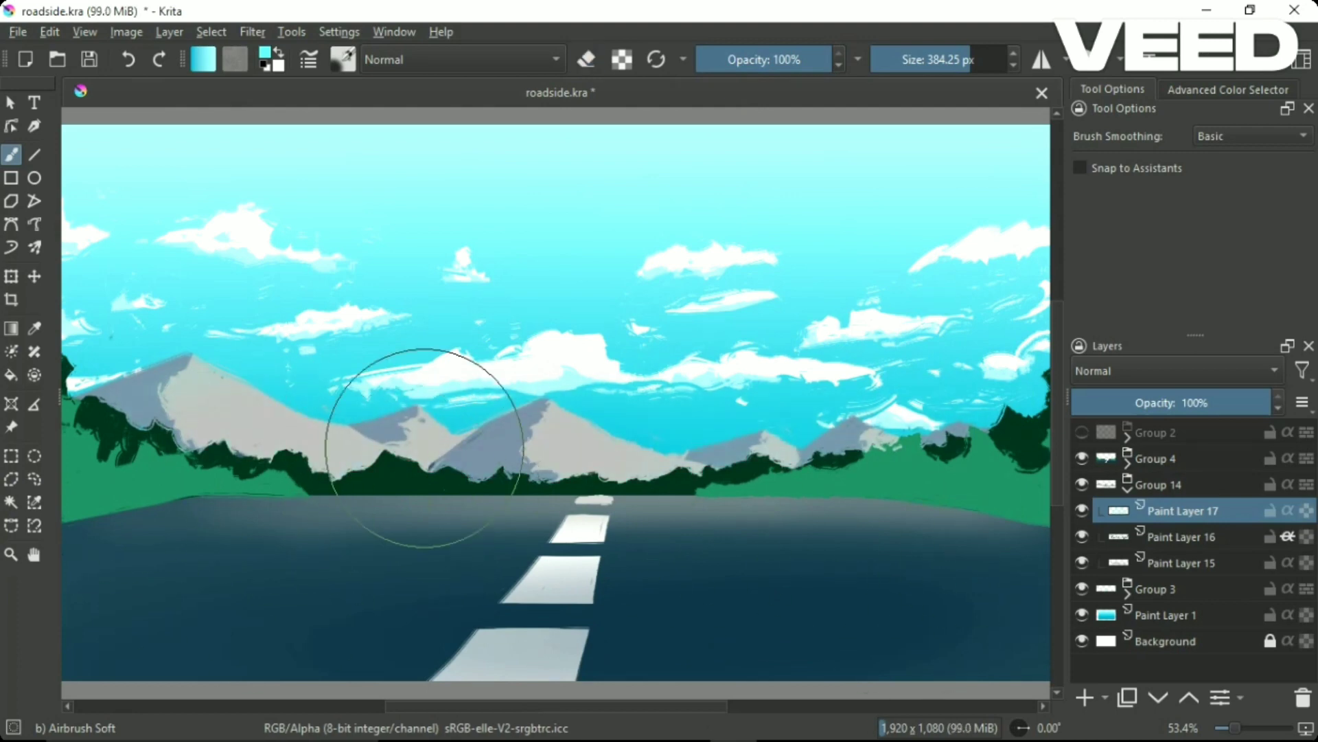
mouse_move(677, 545)
left_mouse_down()
mouse_move(693, 532)
mouse_move(382, 455)
mouse_move(588, 471)
mouse_move(190, 412)
mouse_move(487, 488)
left_mouse_up()
Add a new layer in Group 3 and paint blue strokes over the mountains.
left_click(1127, 591)
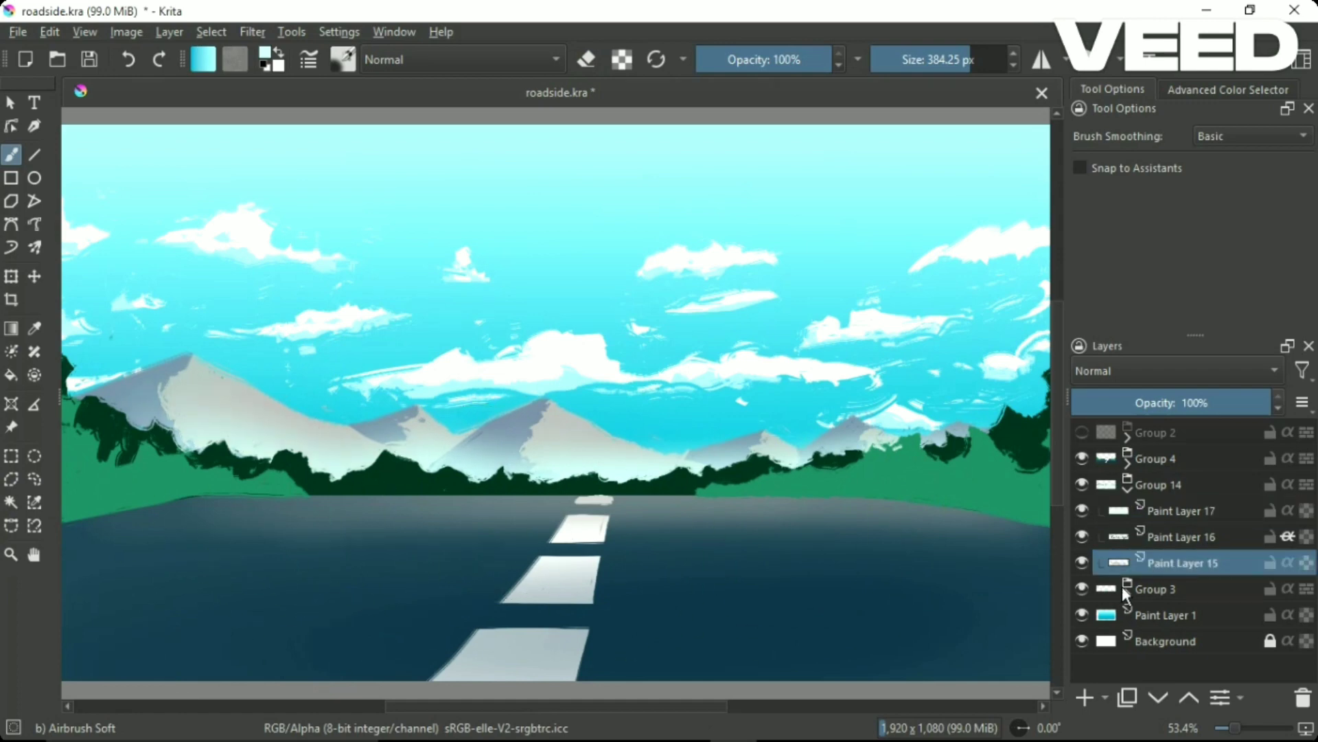
left_click(1167, 615)
key("Insert")
right_click(681, 433)
left_click(323, 329)
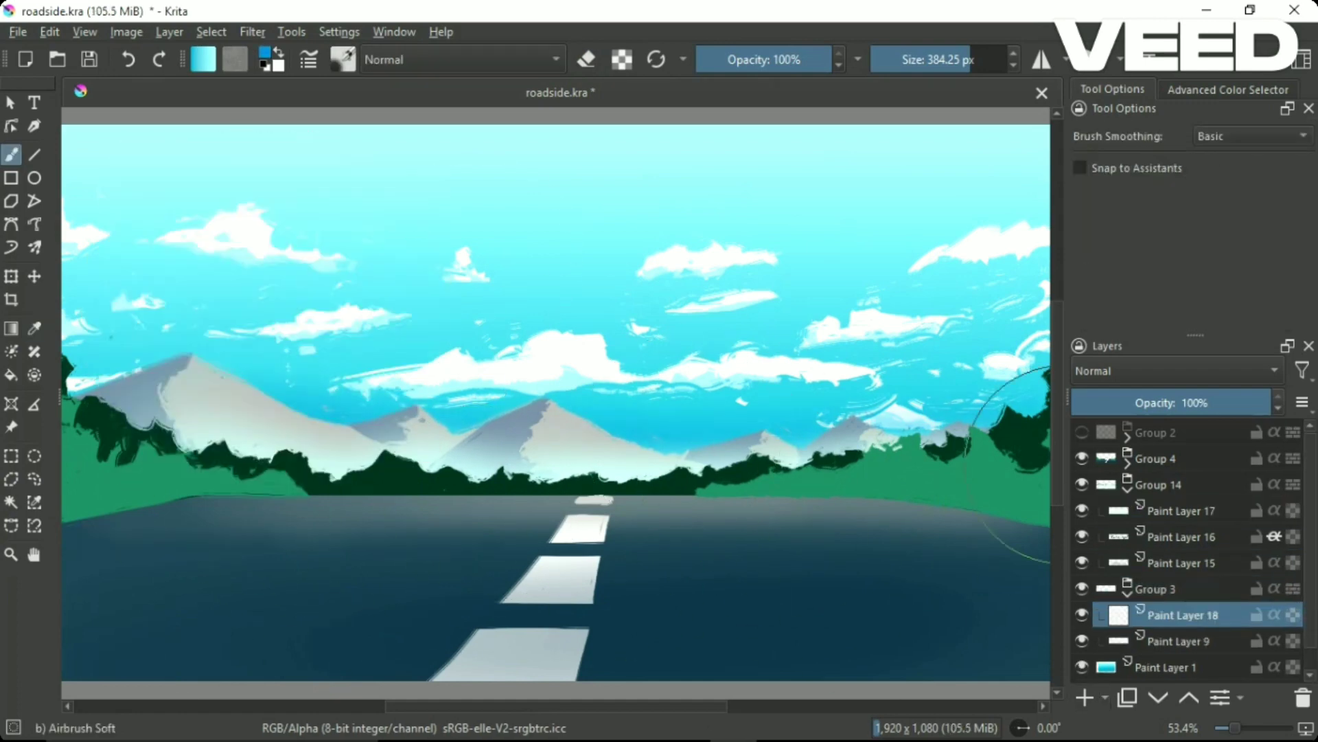
left_click_drag(509, 453, 845, 440)
mouse_move(1174, 641)
left_mouse_down()
mouse_move(1188, 613)
mouse_move(1178, 642)
left_mouse_up()
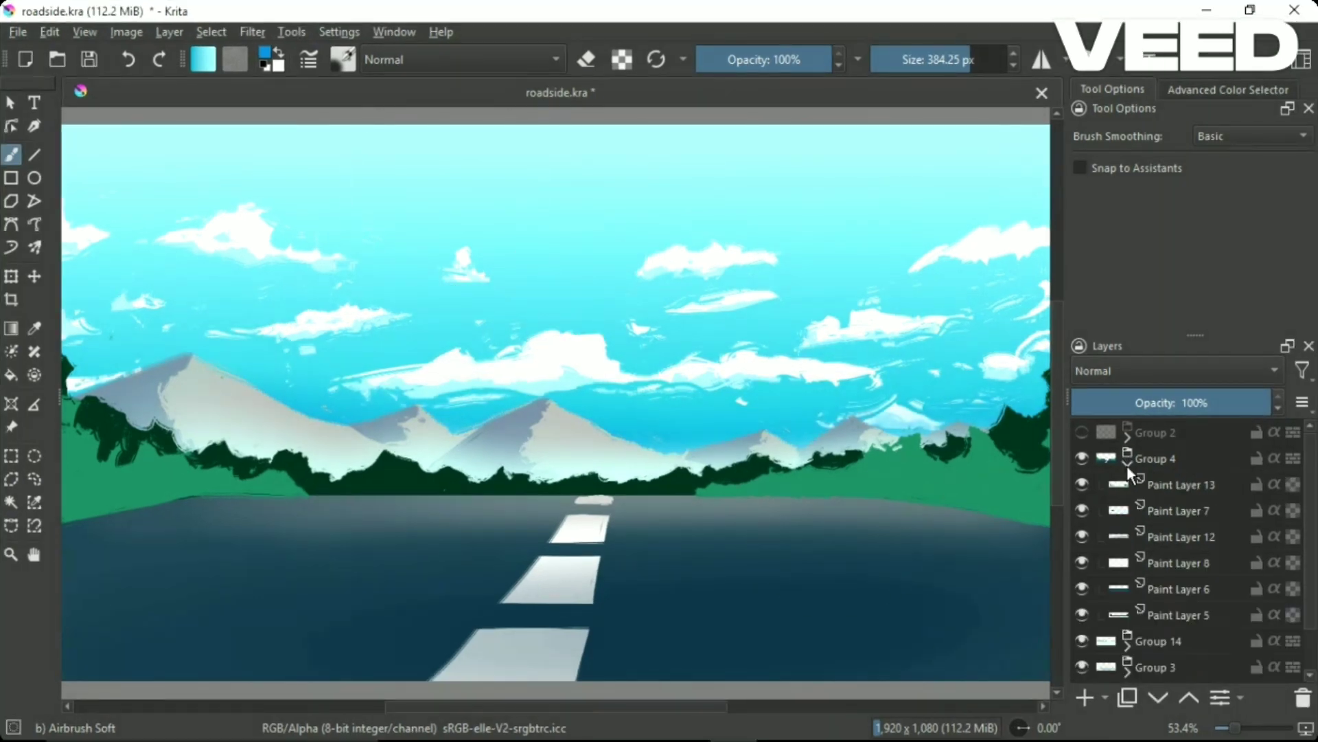
Reveal the red car sketch and paint a red car body, roof and window pillars on a new layer, then save.
left_click(1082, 432)
right_click(567, 420)
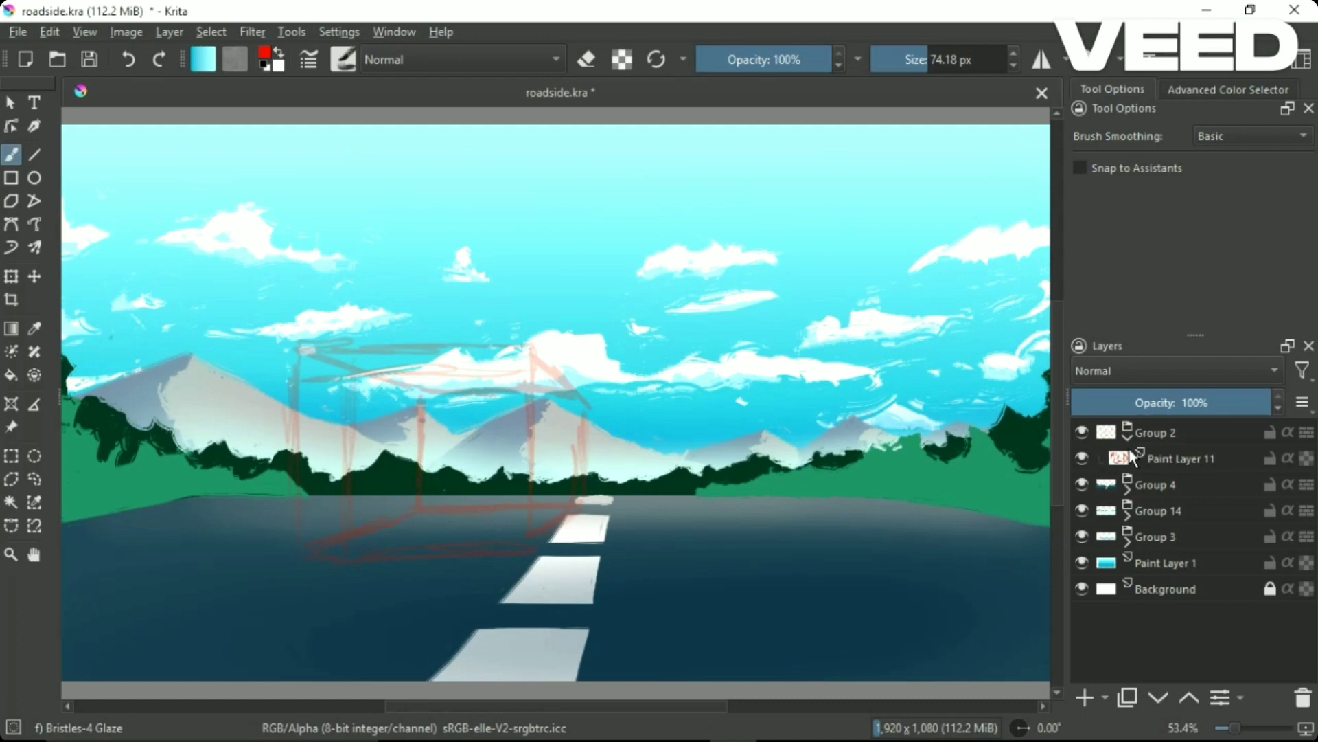
key("Insert")
mouse_move(529, 453)
left_mouse_down()
mouse_move(302, 460)
mouse_move(501, 511)
mouse_move(385, 480)
mouse_move(573, 469)
mouse_move(574, 498)
left_mouse_up()
key("[")
left_click_drag(354, 450, 374, 412)
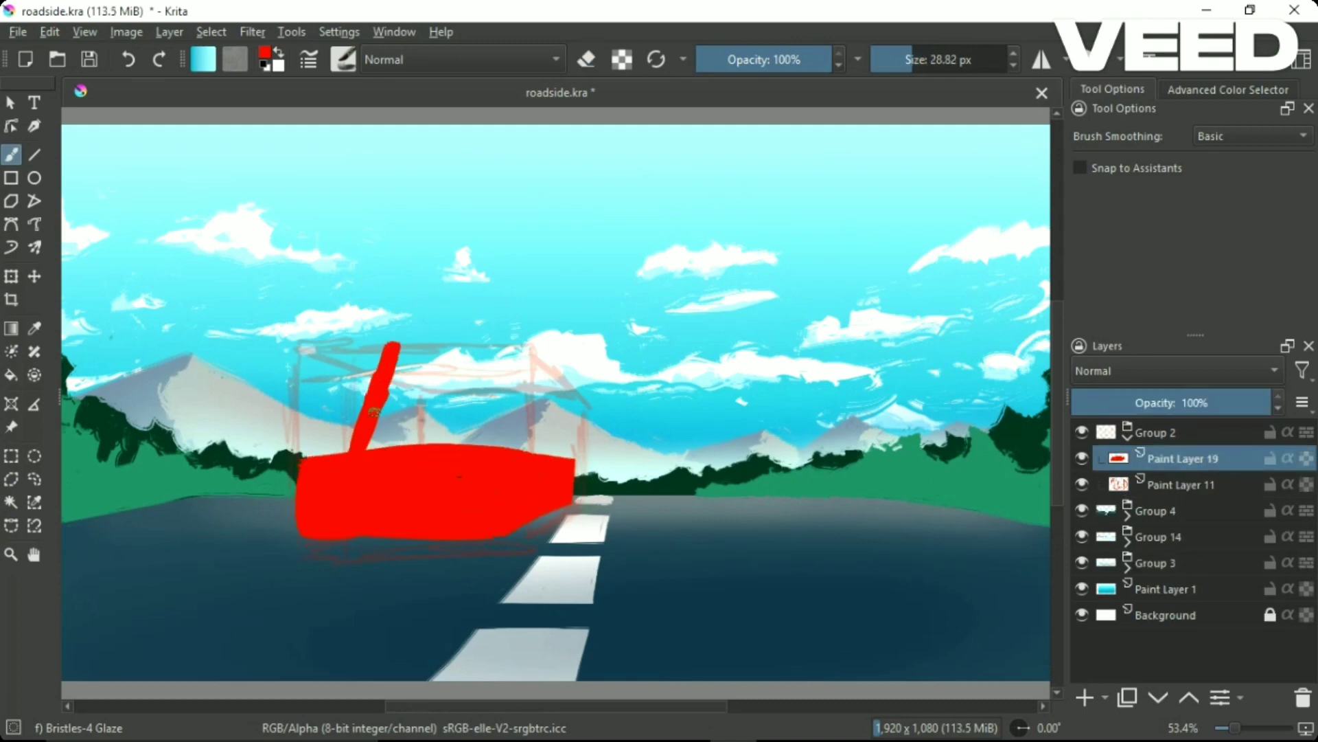
left_click_drag(513, 347, 483, 339)
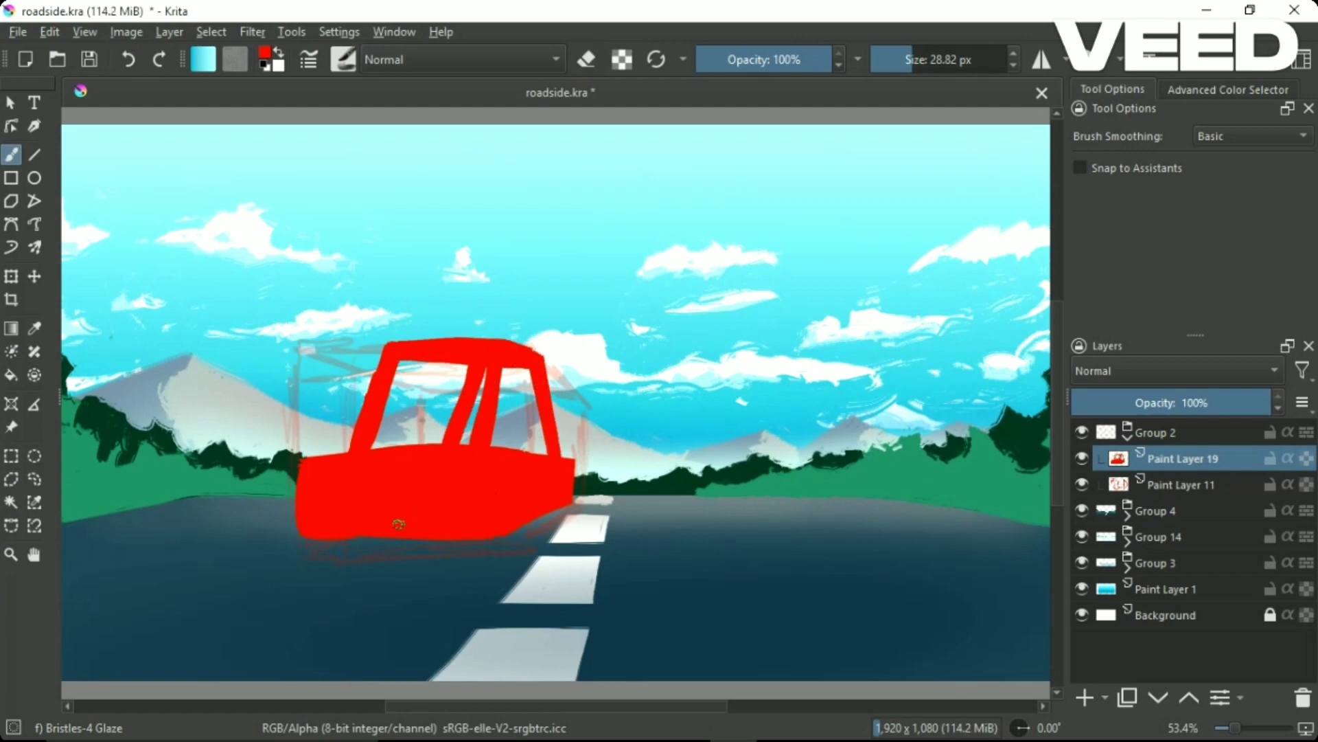
key("ctrl+s")
Lasso the car cabin and copy it onto its own layer.
key("e")
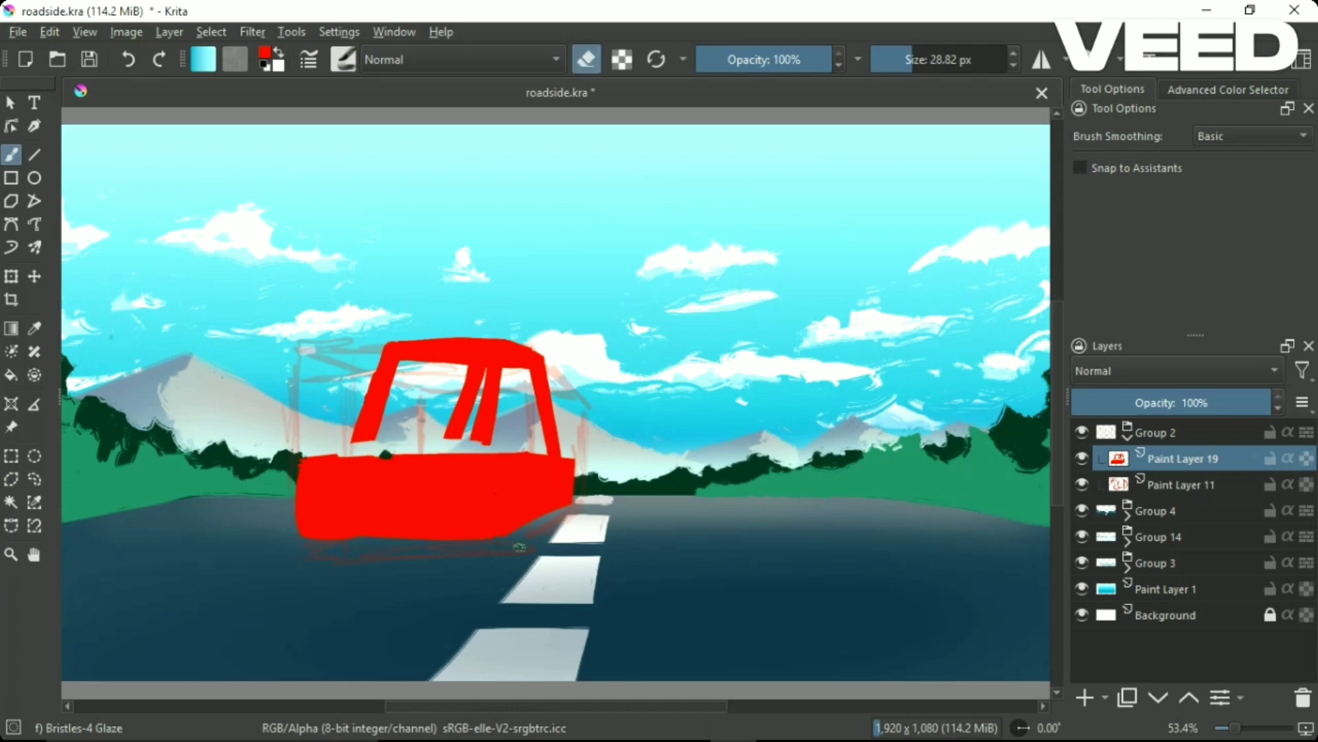
left_click(34, 478)
left_click_drag(374, 341, 371, 455)
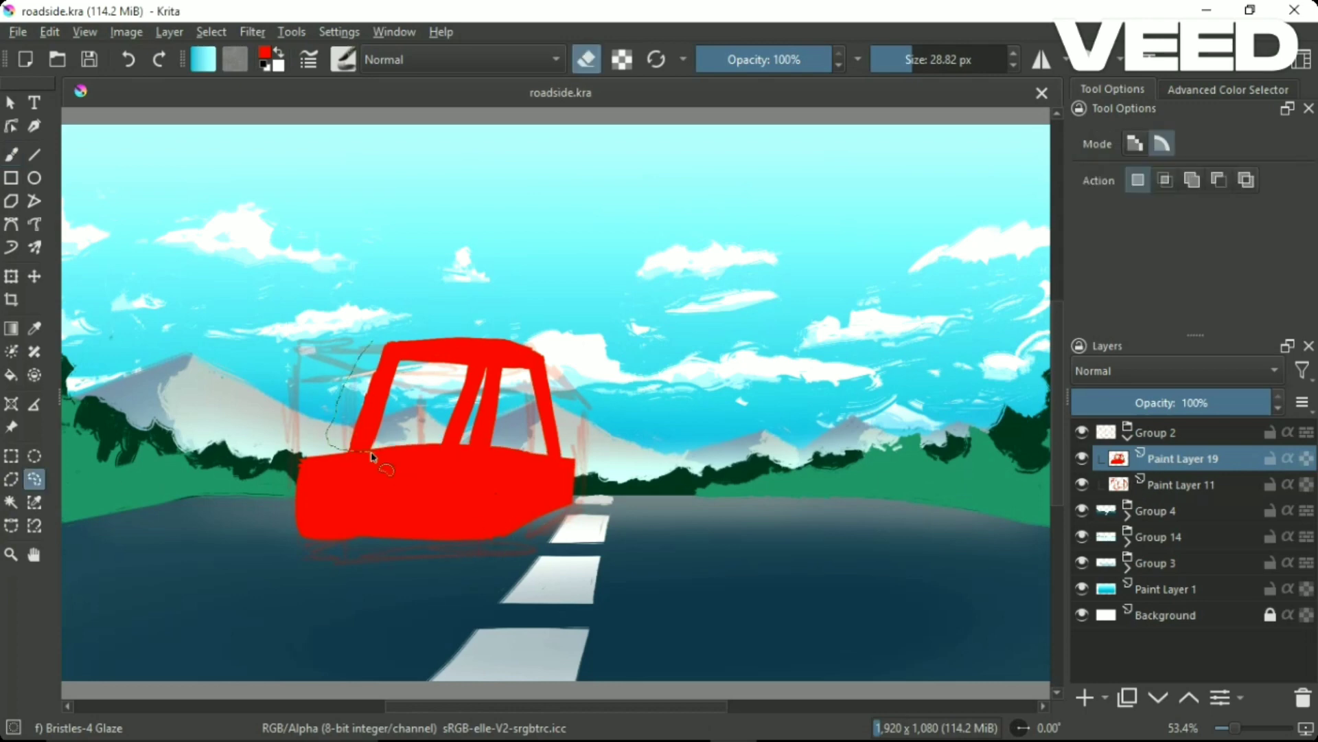
left_click_drag(558, 379, 378, 327)
key("ctrl+alt+j")
key("b")
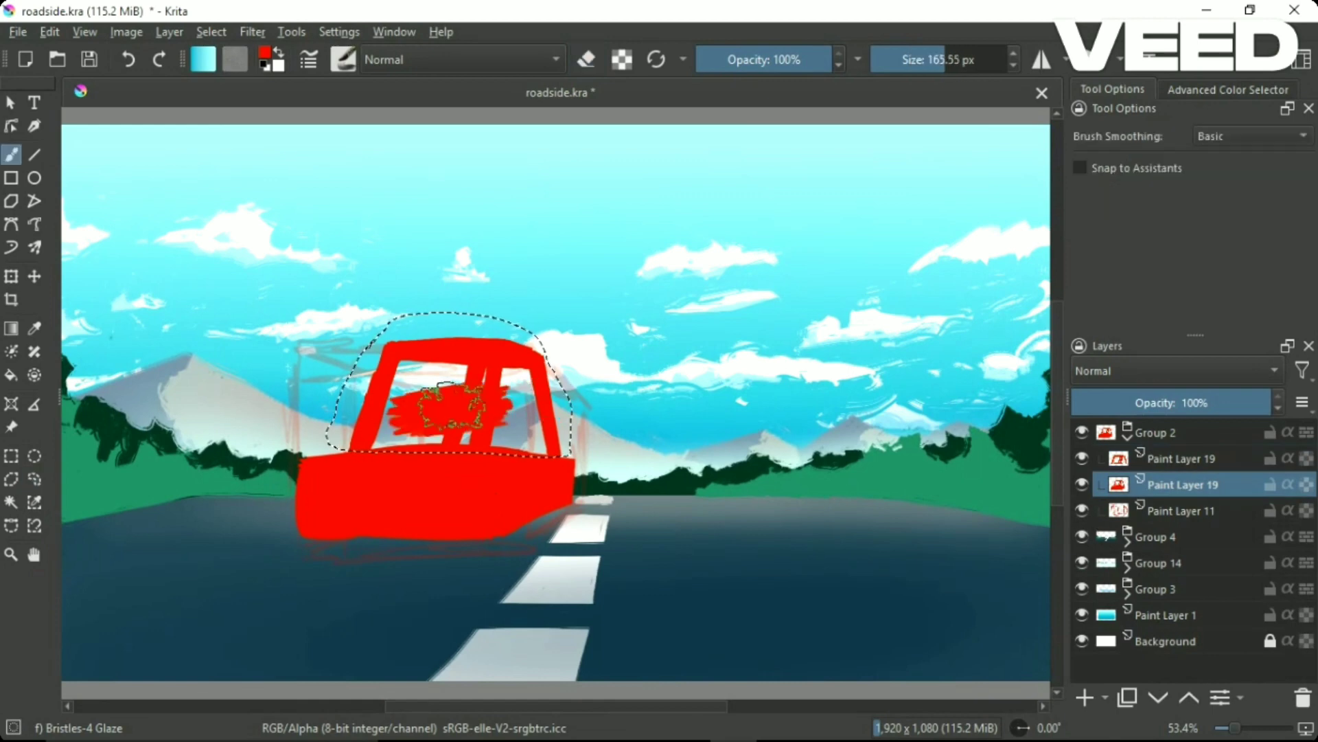
key("ctrl+shift+a")
Add a seats layer under the car body, sample the car's red, and save.
left_click(1088, 458)
key("e")
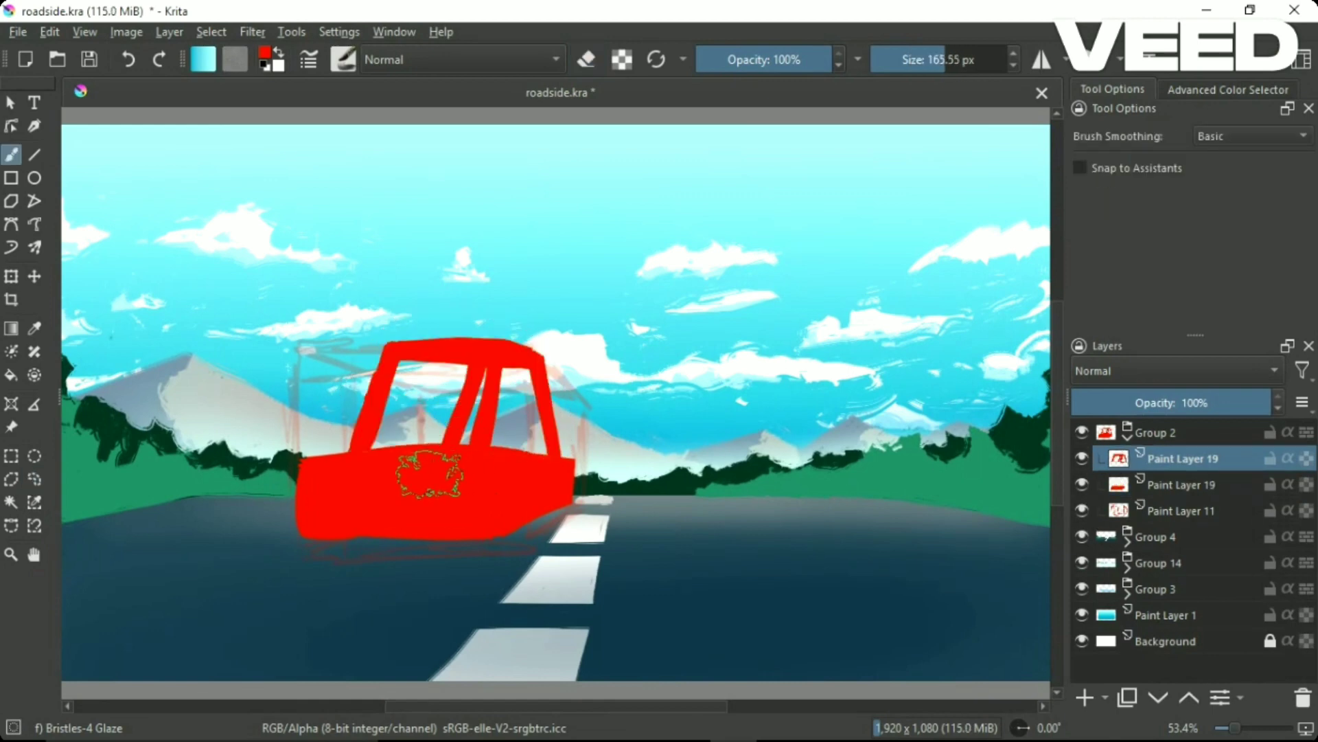
left_click(1092, 484)
left_click(1085, 699)
right_click(474, 500)
key("e")
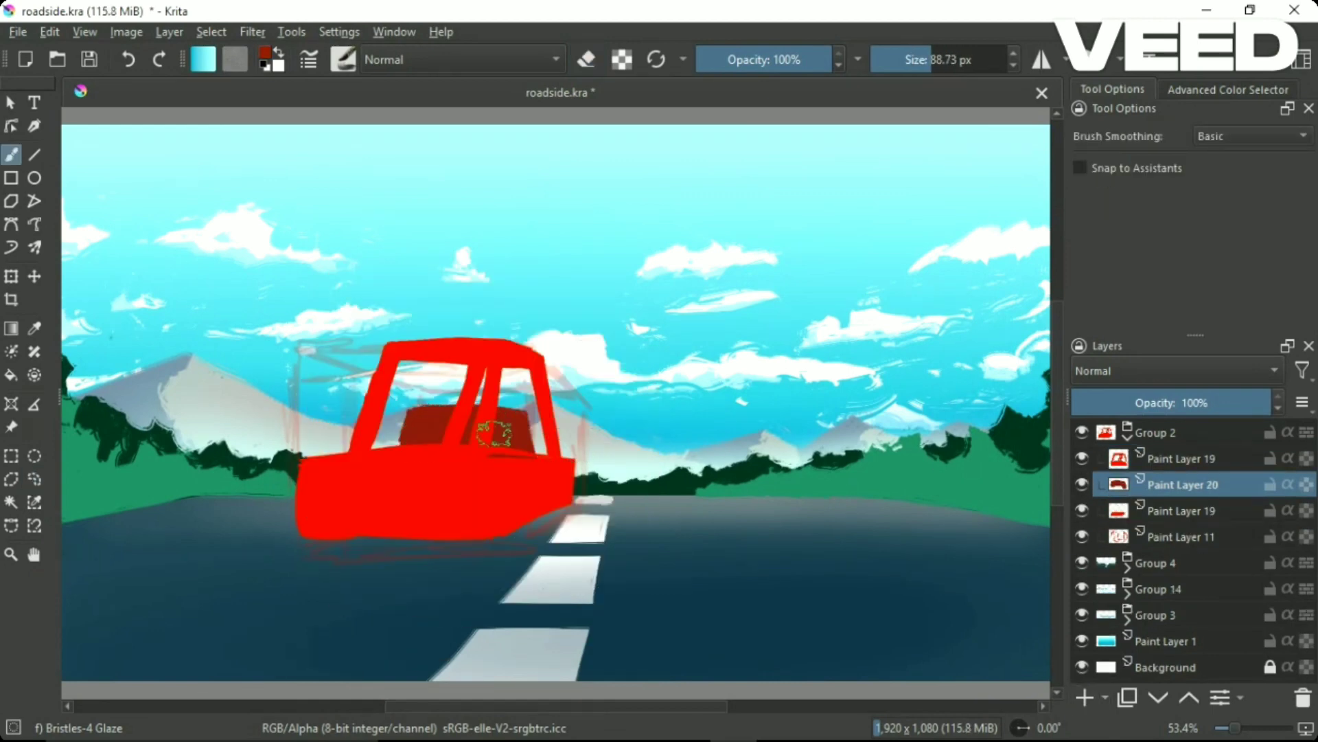
key("Page_Up")
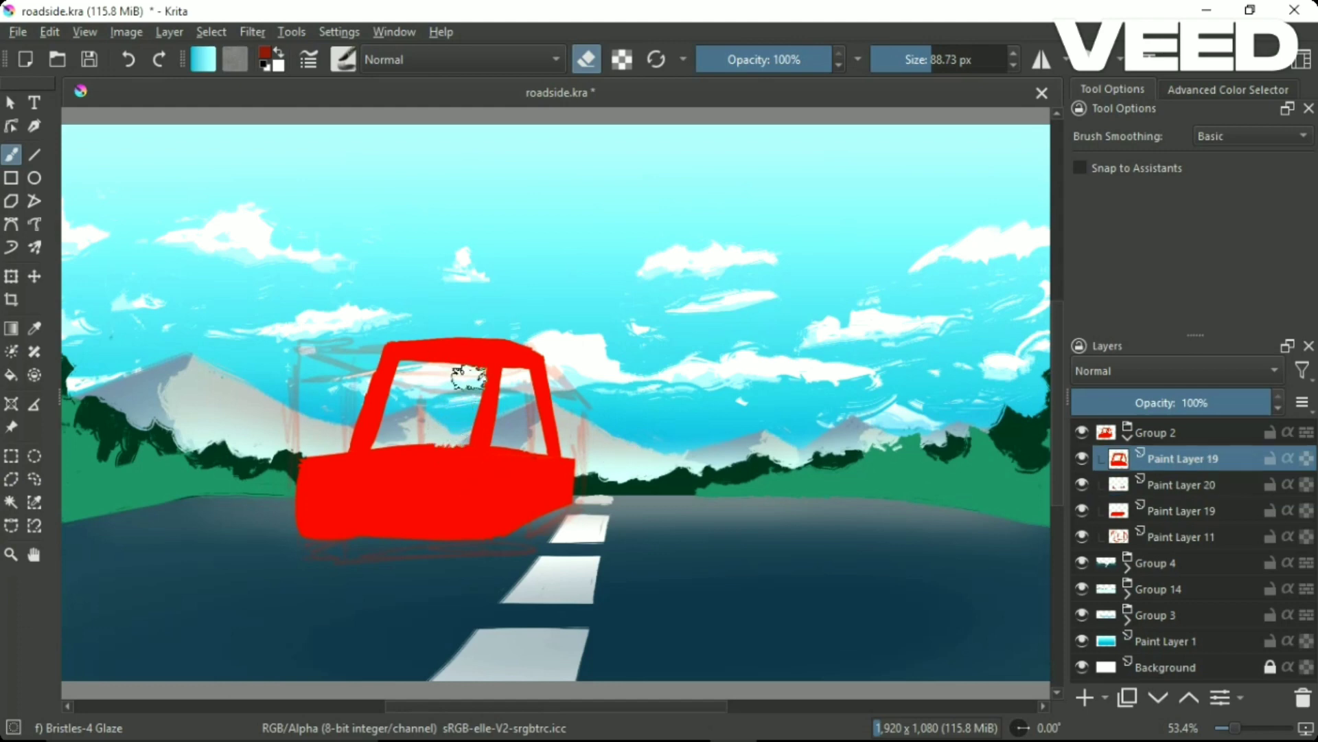
left_click(493, 354, "ctrl")
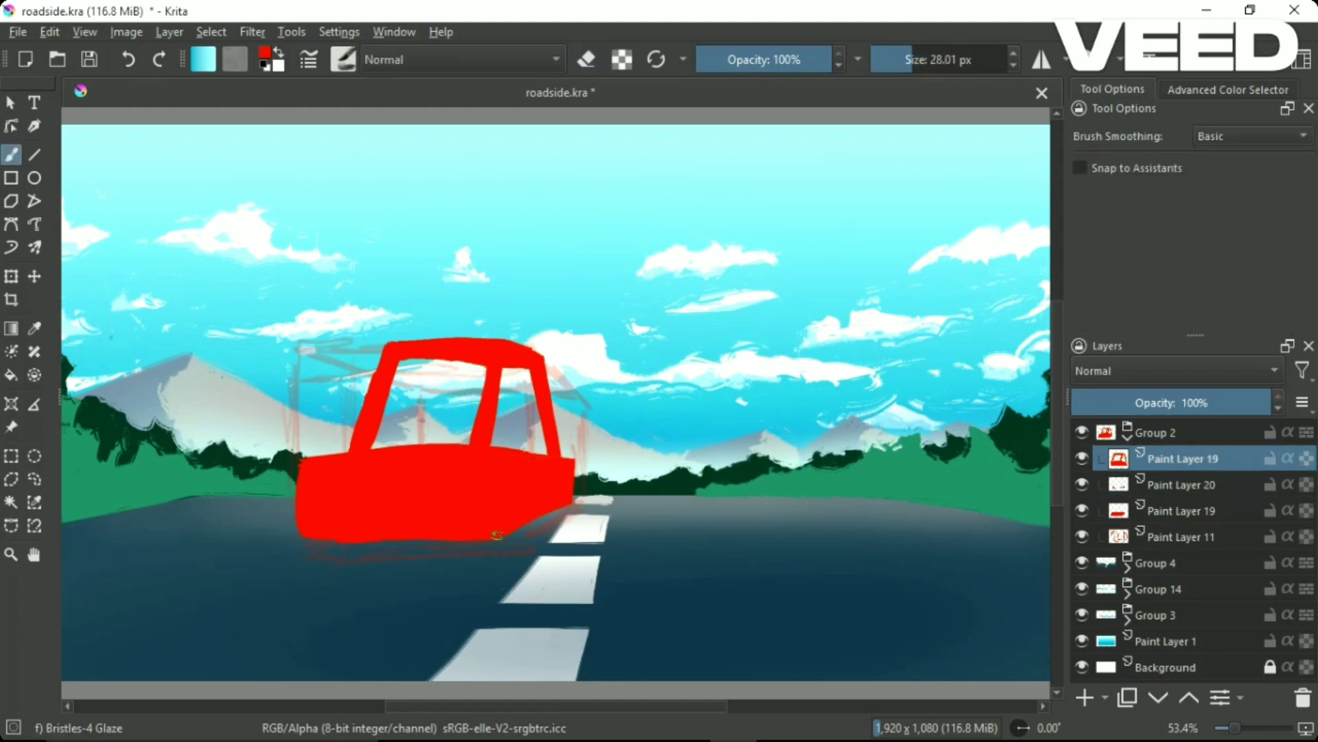
key("ctrl+s")
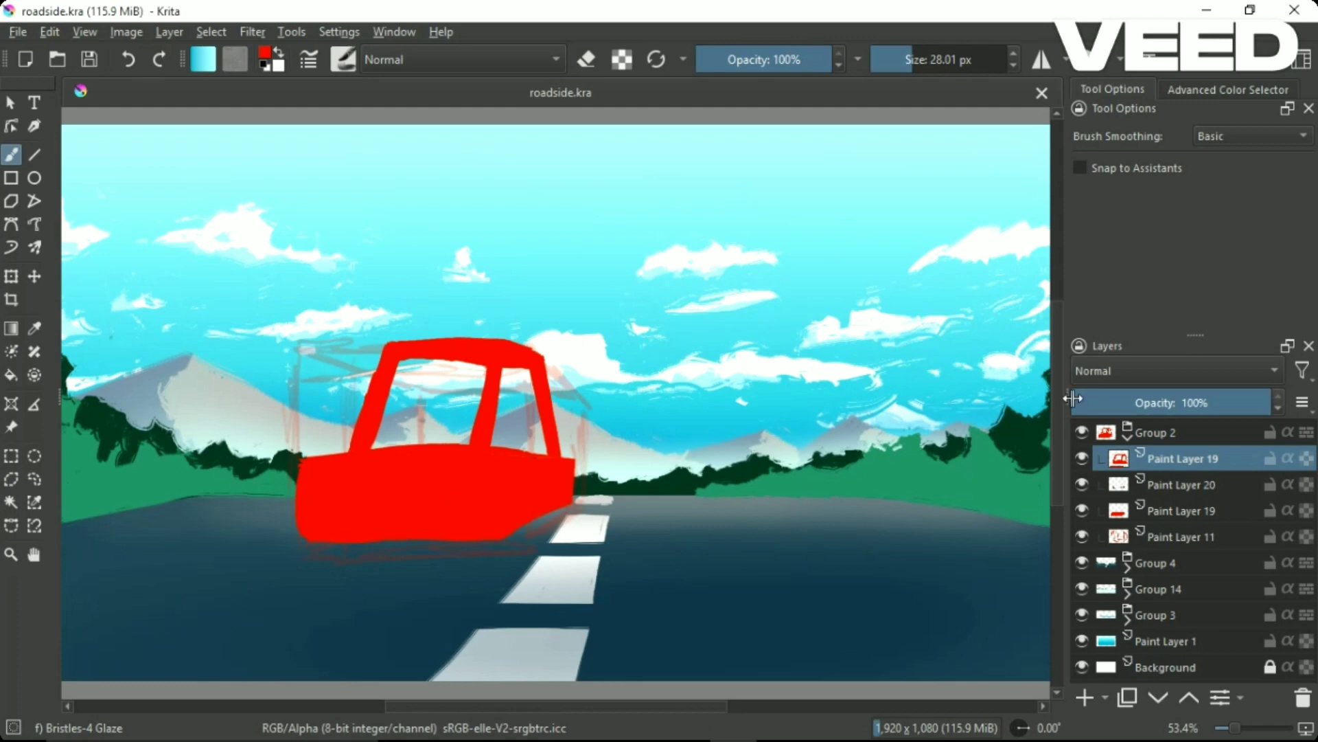
key("Page_Down")
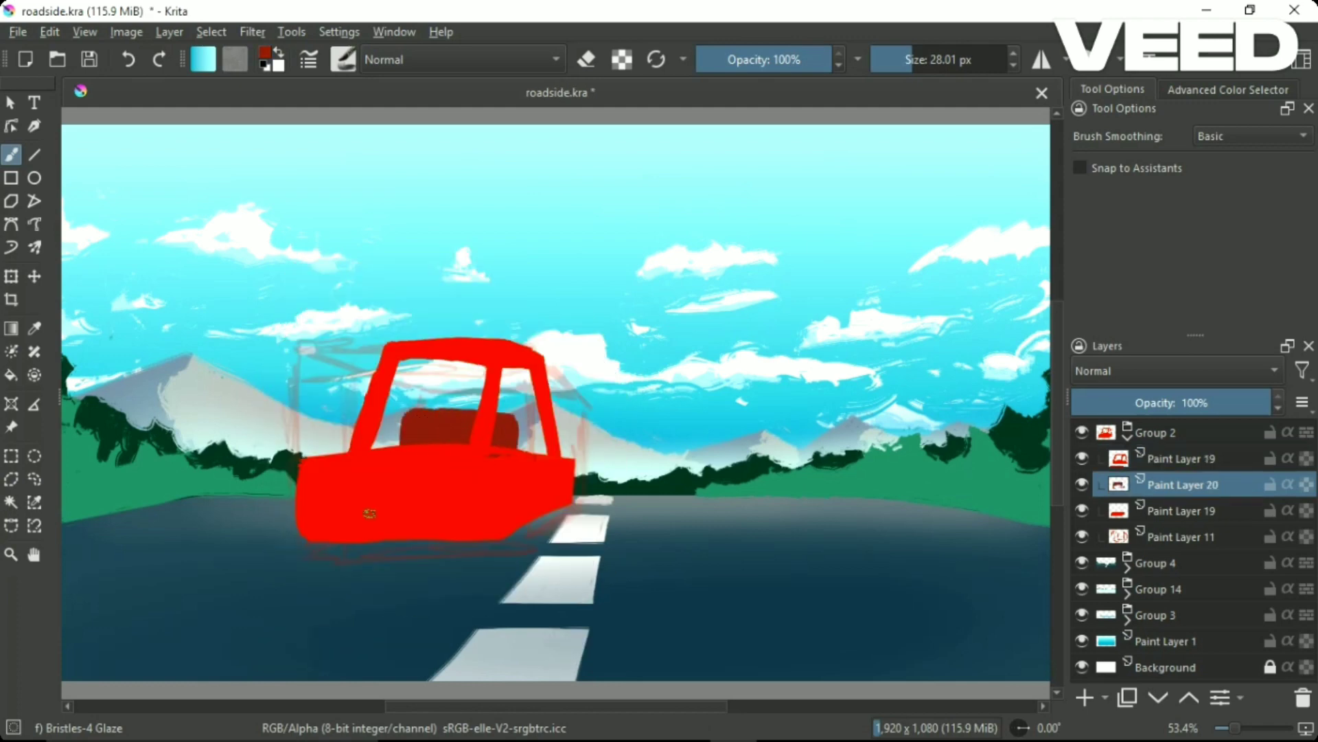
Move the seats layer below the car body and paint a middle window pillar on a new layer.
key("Page_Down")
key("Page_Up")
key("ctrl+Page_Down")
key("Insert")
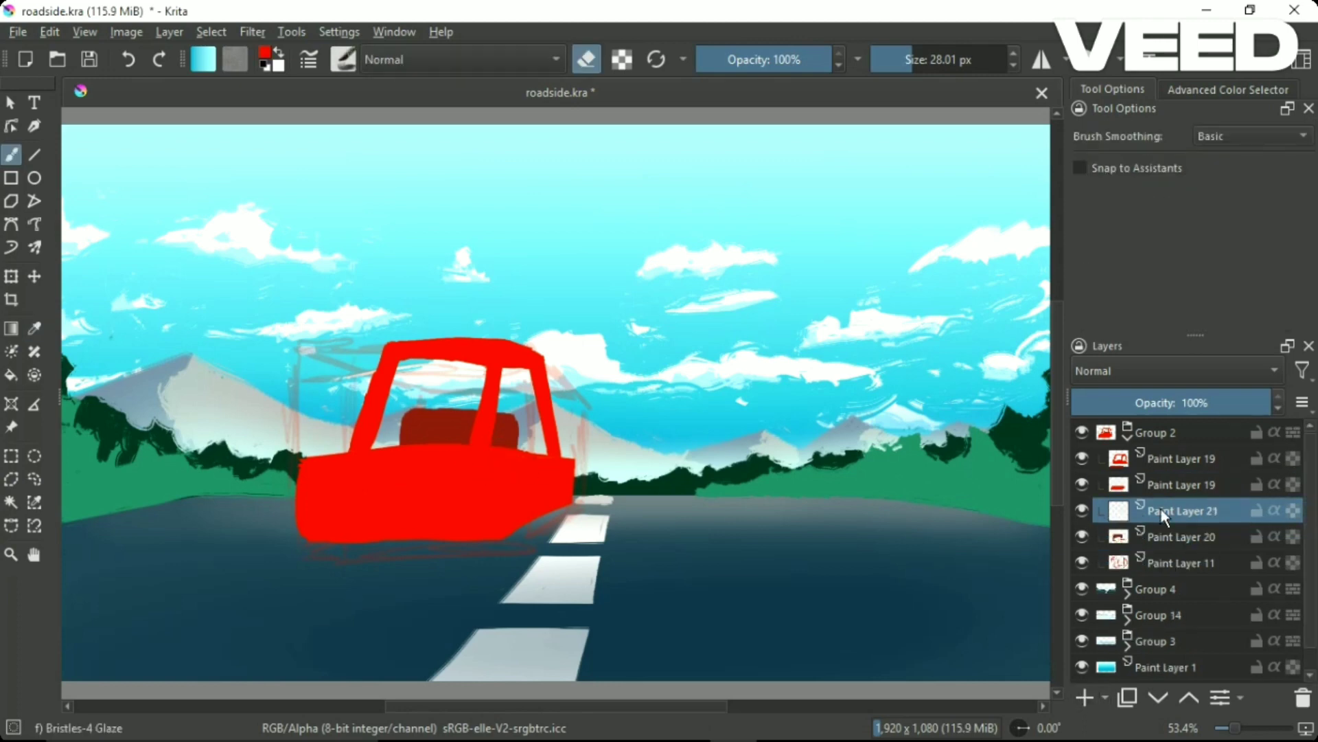
key("ctrl+Page_Down")
left_click_drag(460, 362, 443, 401)
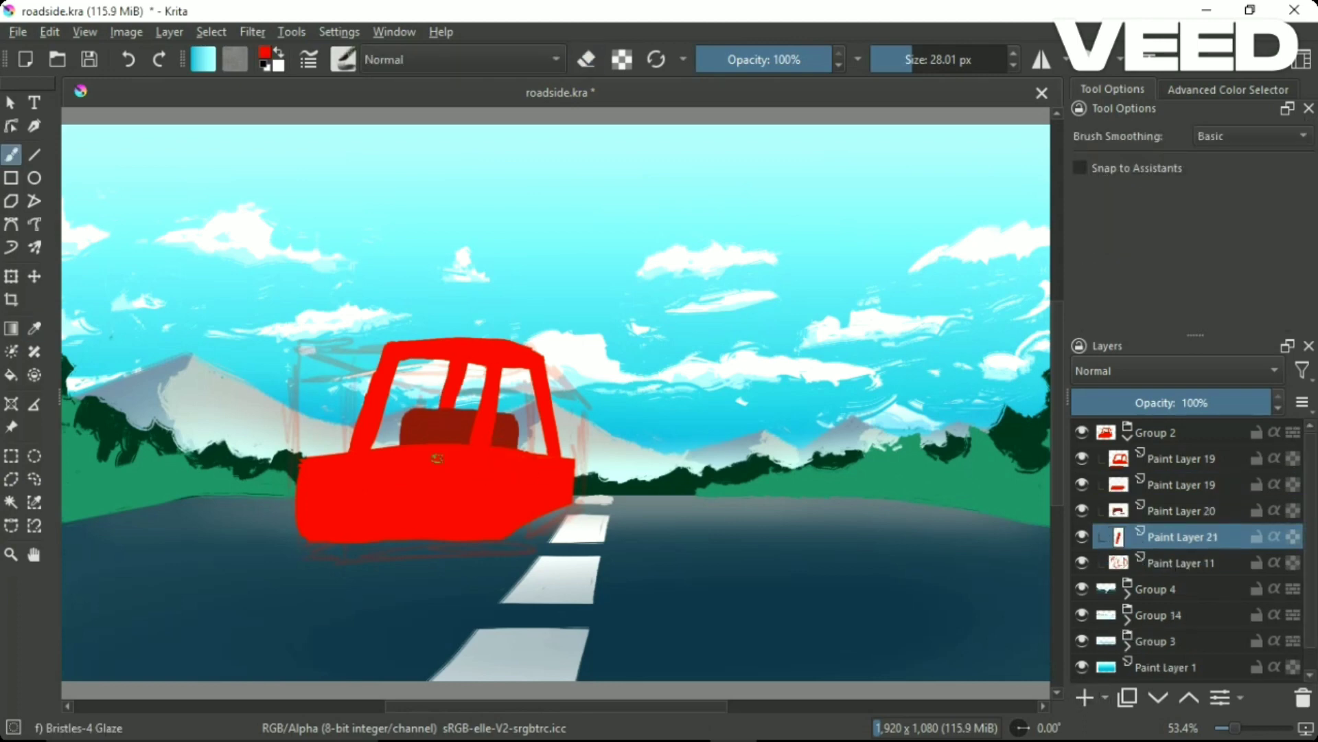
Paint yellow tail lights on a new layer above the car body.
left_click(1113, 487)
key("Insert")
right_click(448, 423)
left_click(481, 385)
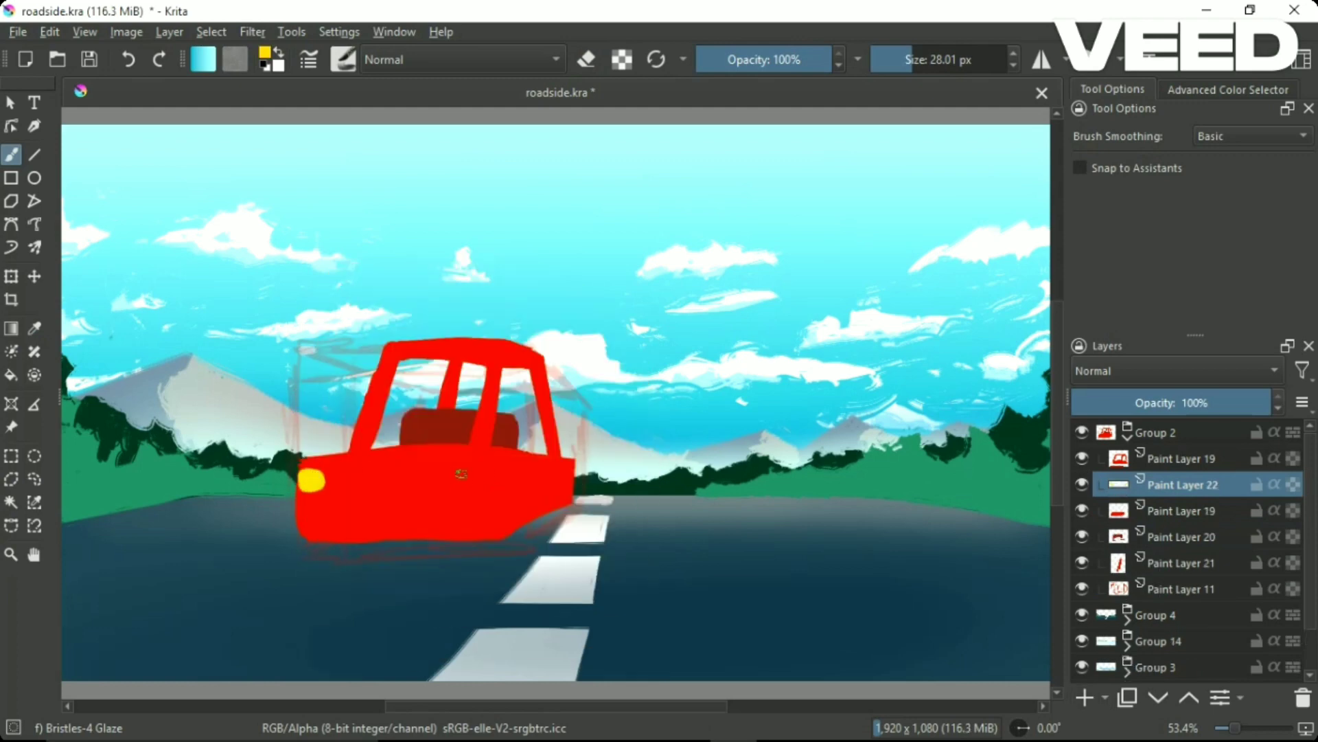
left_click_drag(460, 474, 458, 484)
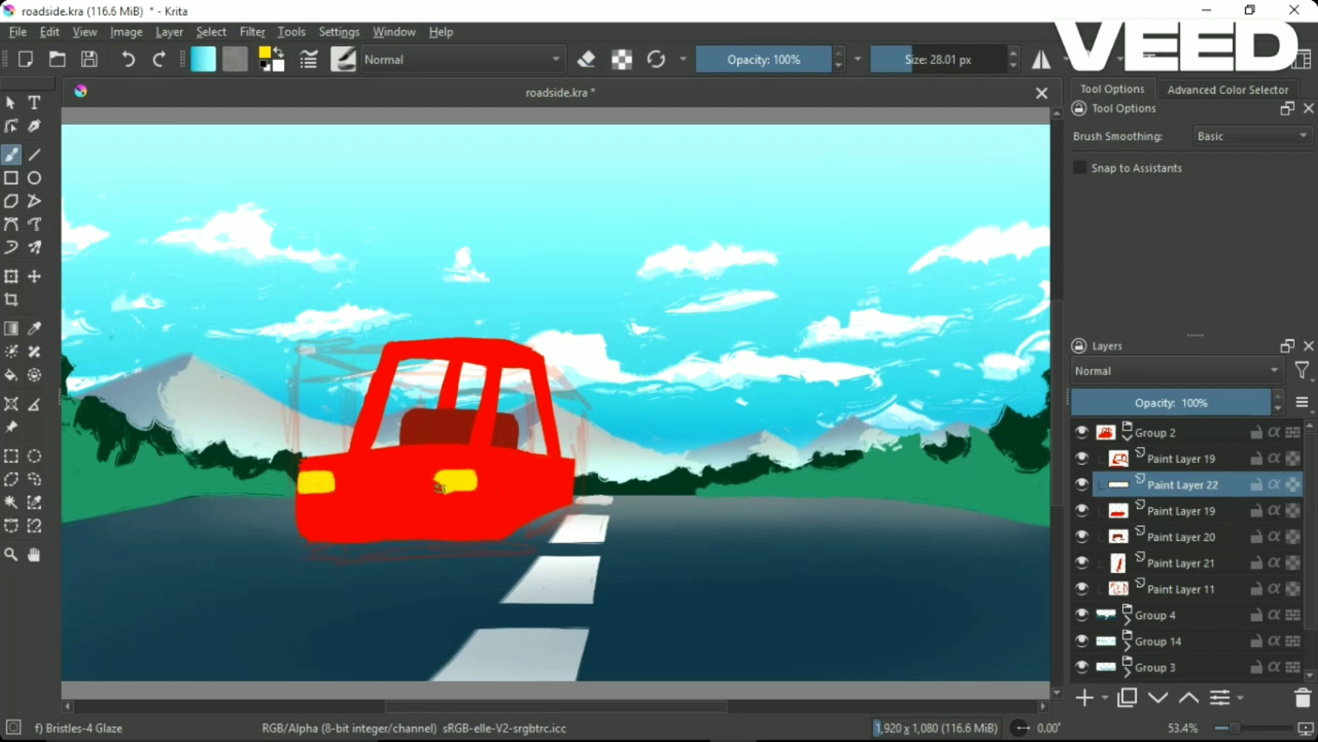
key("Page_Up")
key("e")
key("Page_Down")
left_click(421, 488, "ctrl")
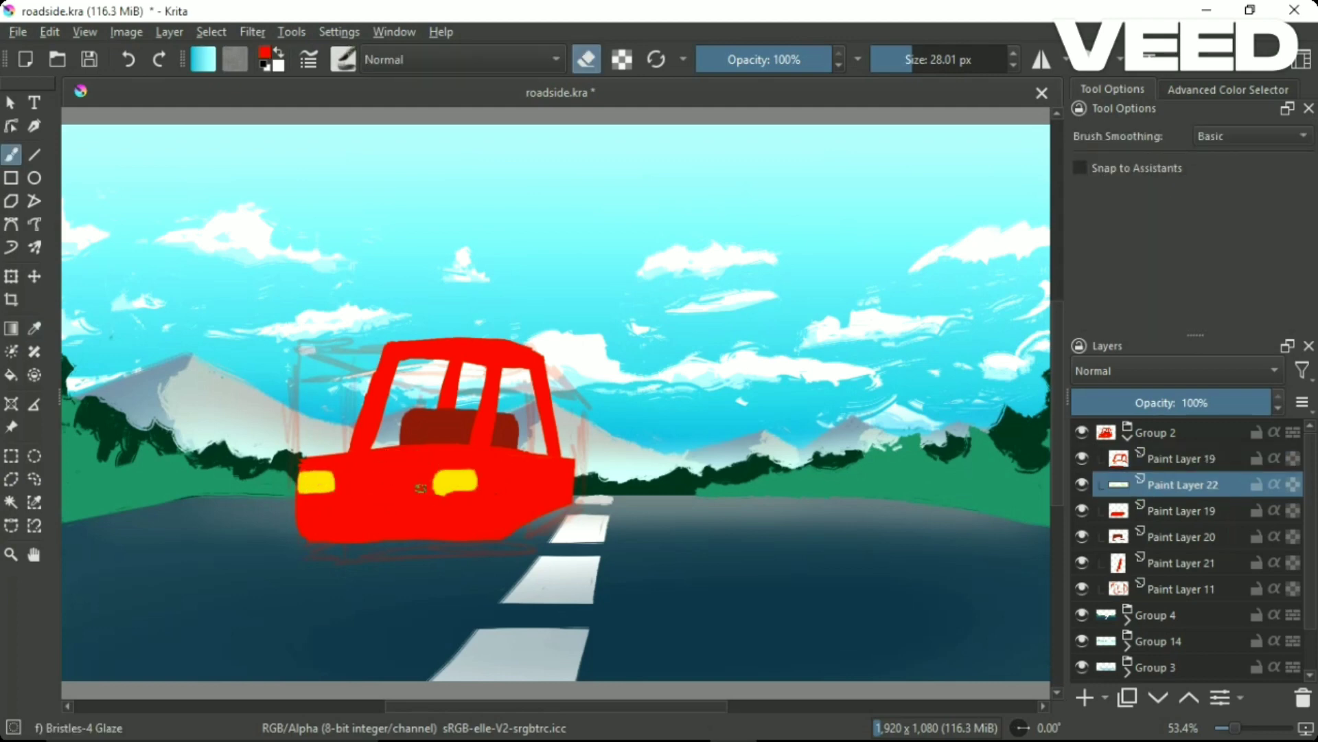
Paint pale cyan car windows, undoing an accidental tail-light layer move.
left_click(1082, 431)
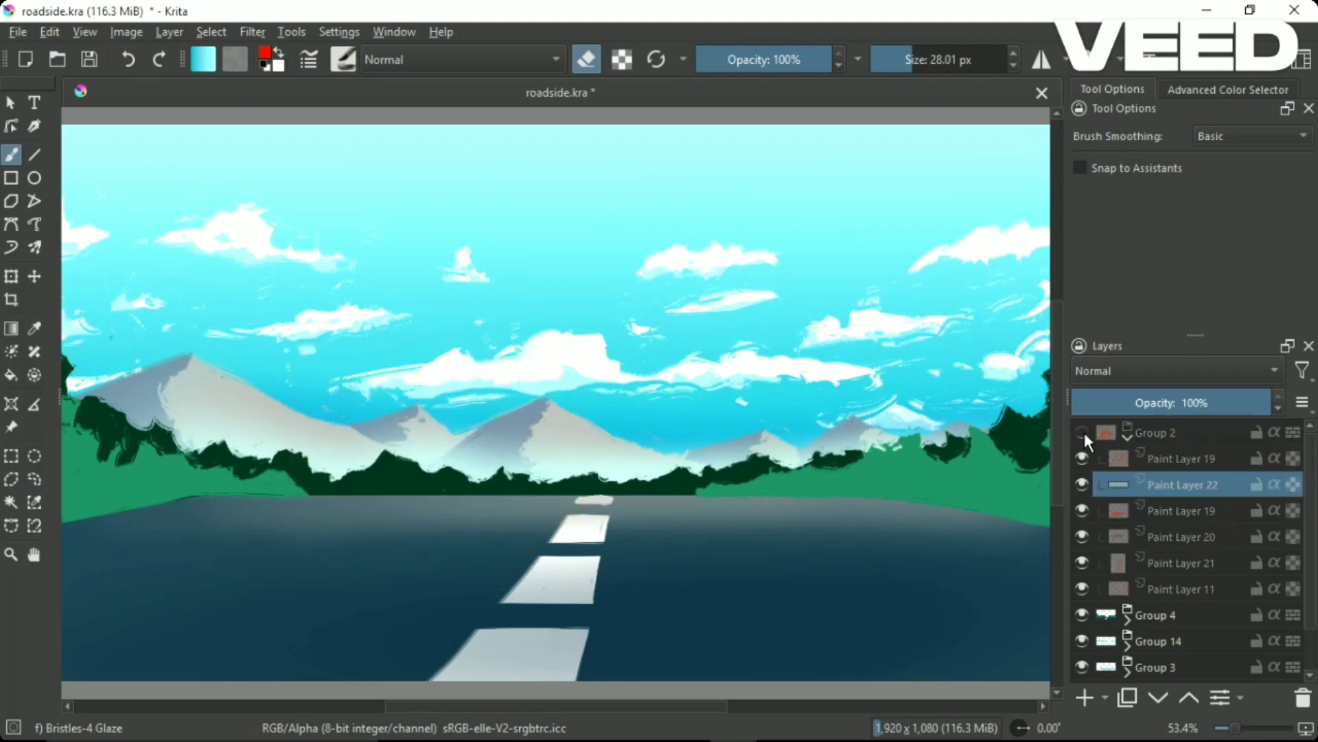
left_click(1082, 431)
left_click(1082, 536)
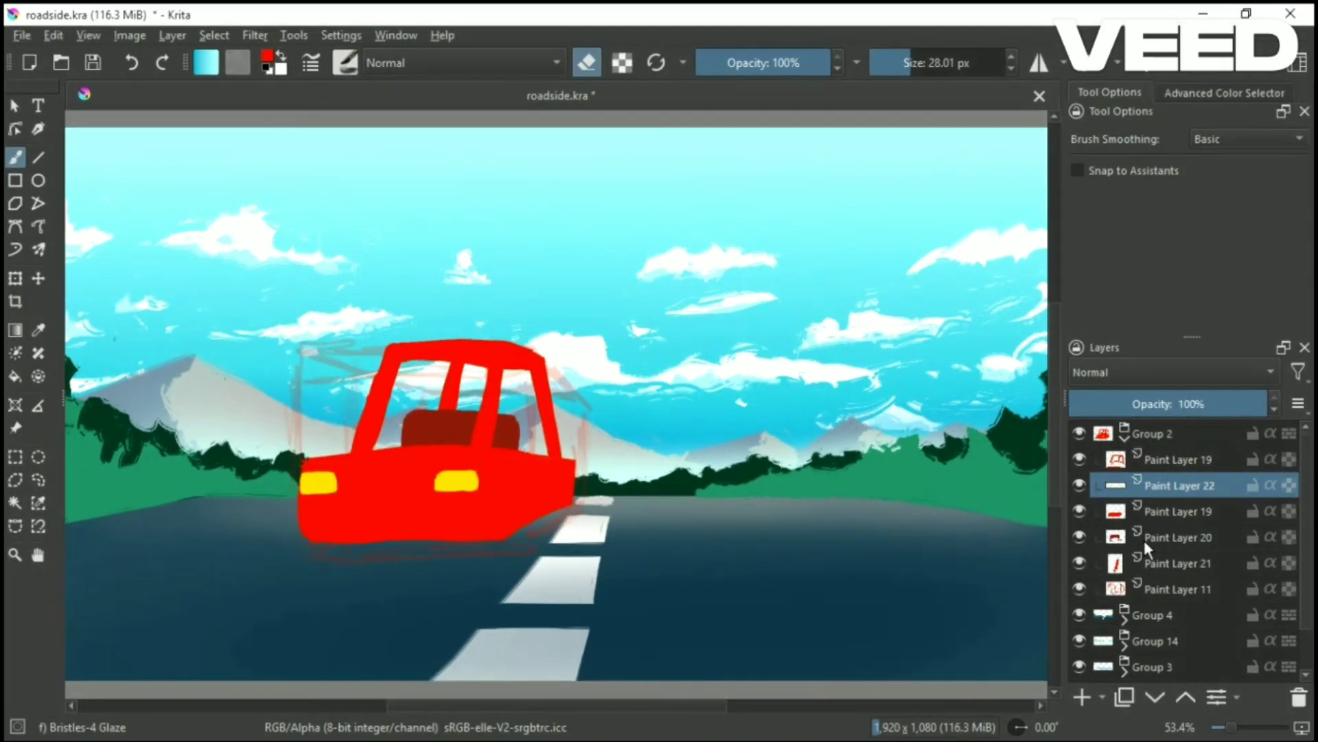
key("e")
left_click_drag(412, 412, 502, 367)
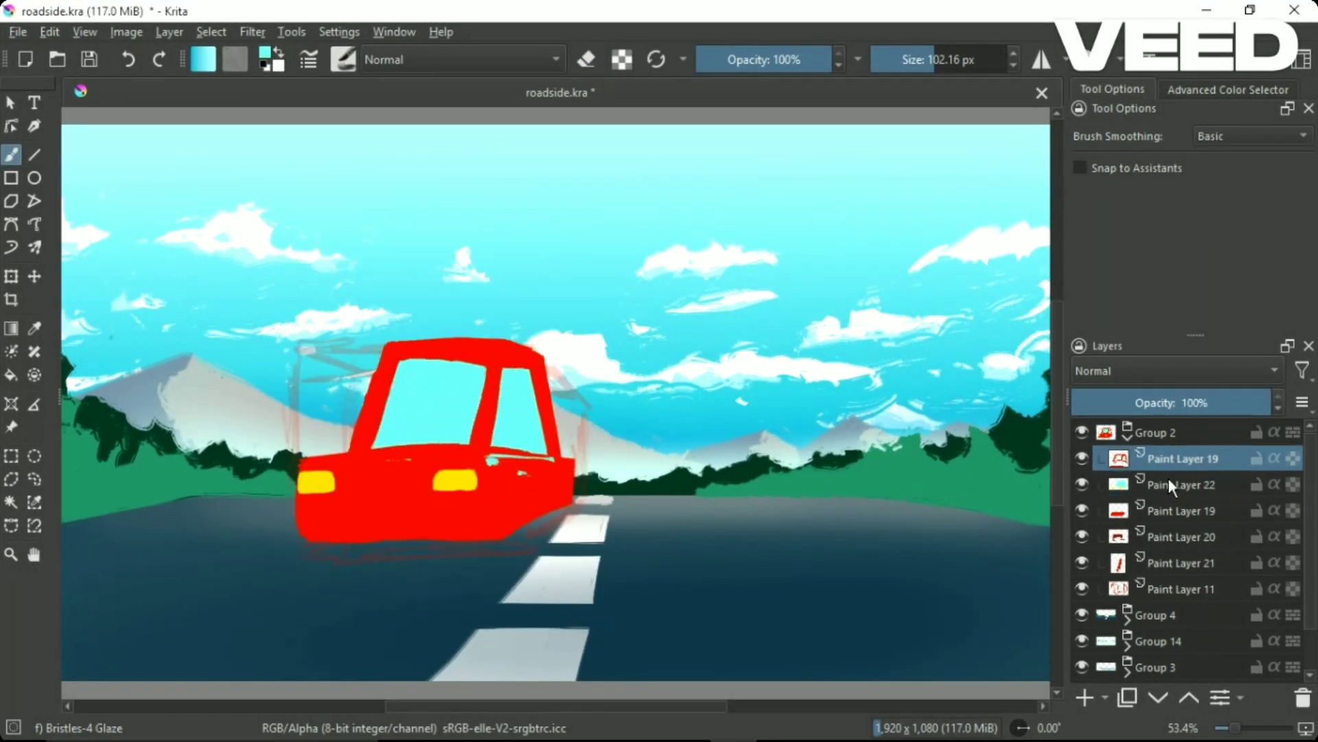
left_click_drag(1168, 481, 1168, 512)
left_click(1173, 536)
key("ctrl+z")
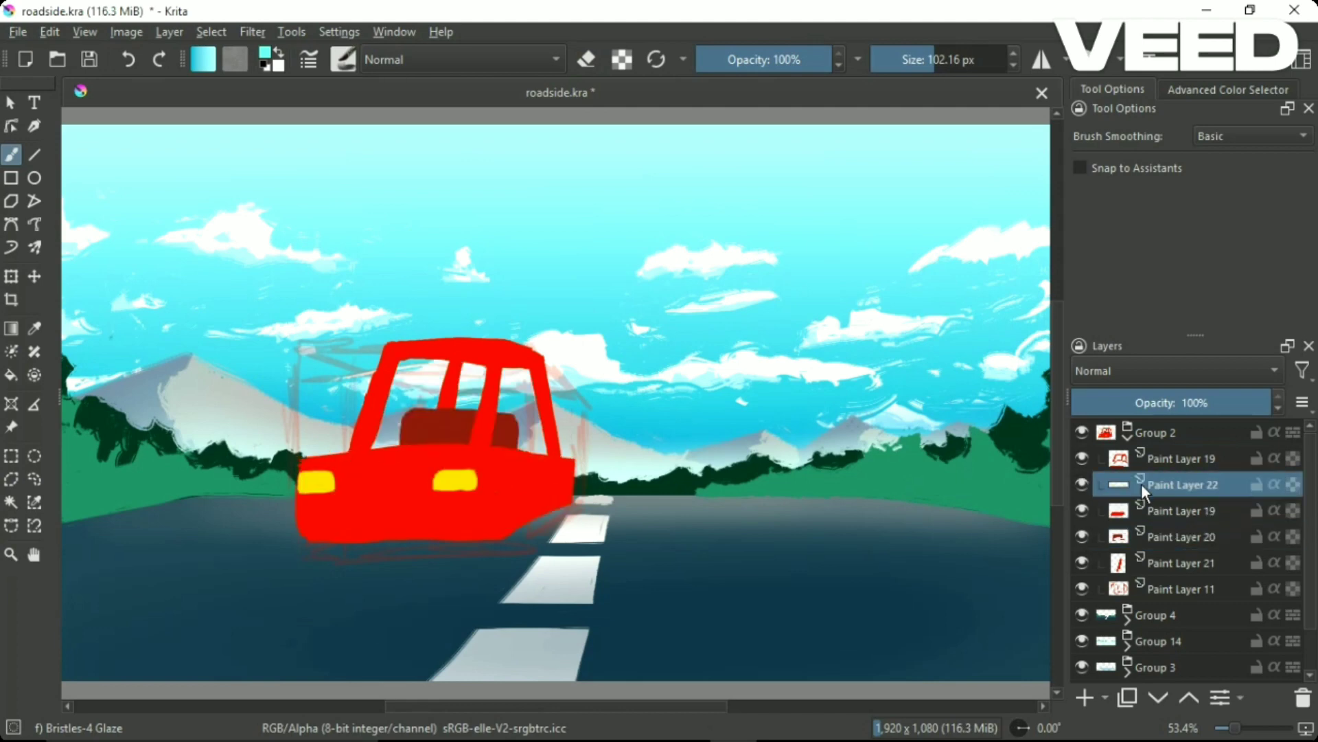
left_click(1167, 537)
left_click_drag(391, 412, 522, 412)
key("Insert")
right_click(466, 439)
Paint a grey rear-right wheel on the car, redoing it larger.
left_click(534, 560)
left_click(652, 523, "ctrl")
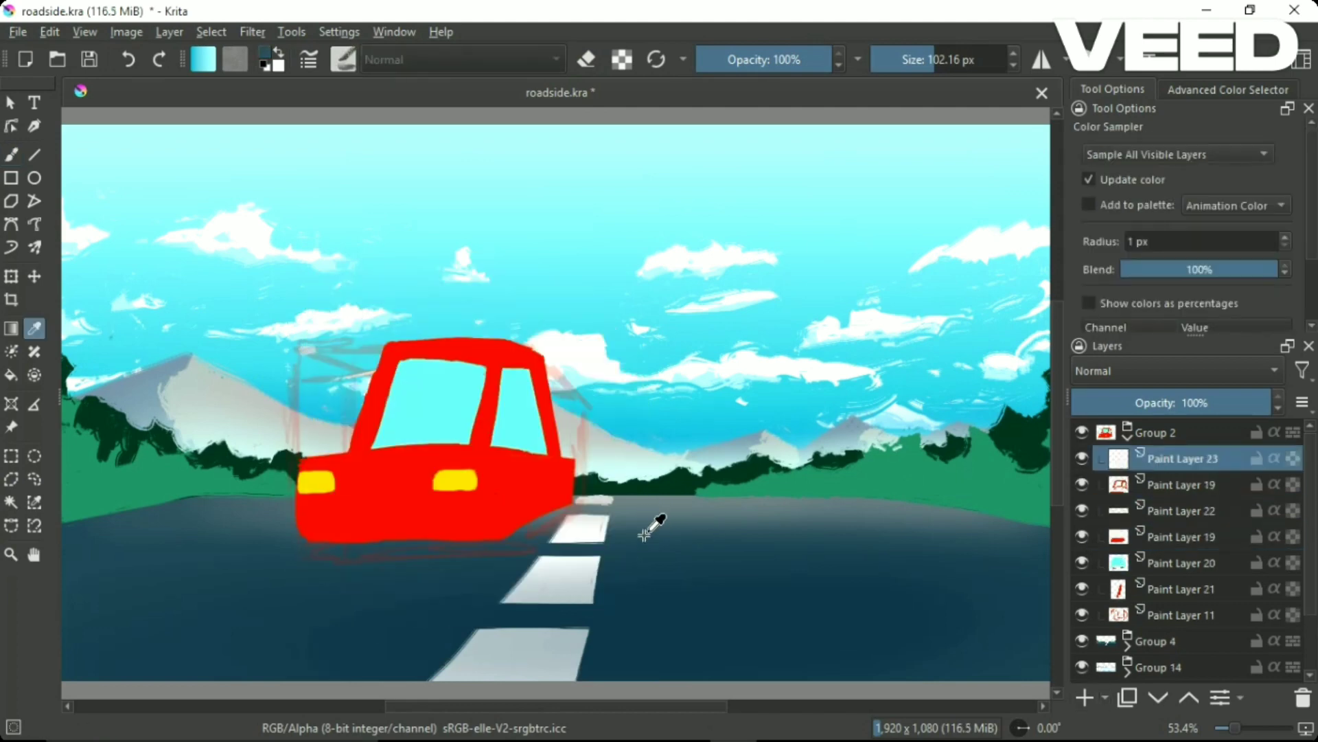
left_click_drag(512, 491, 520, 542)
key("ctrl+z")
key("ctrl+z")
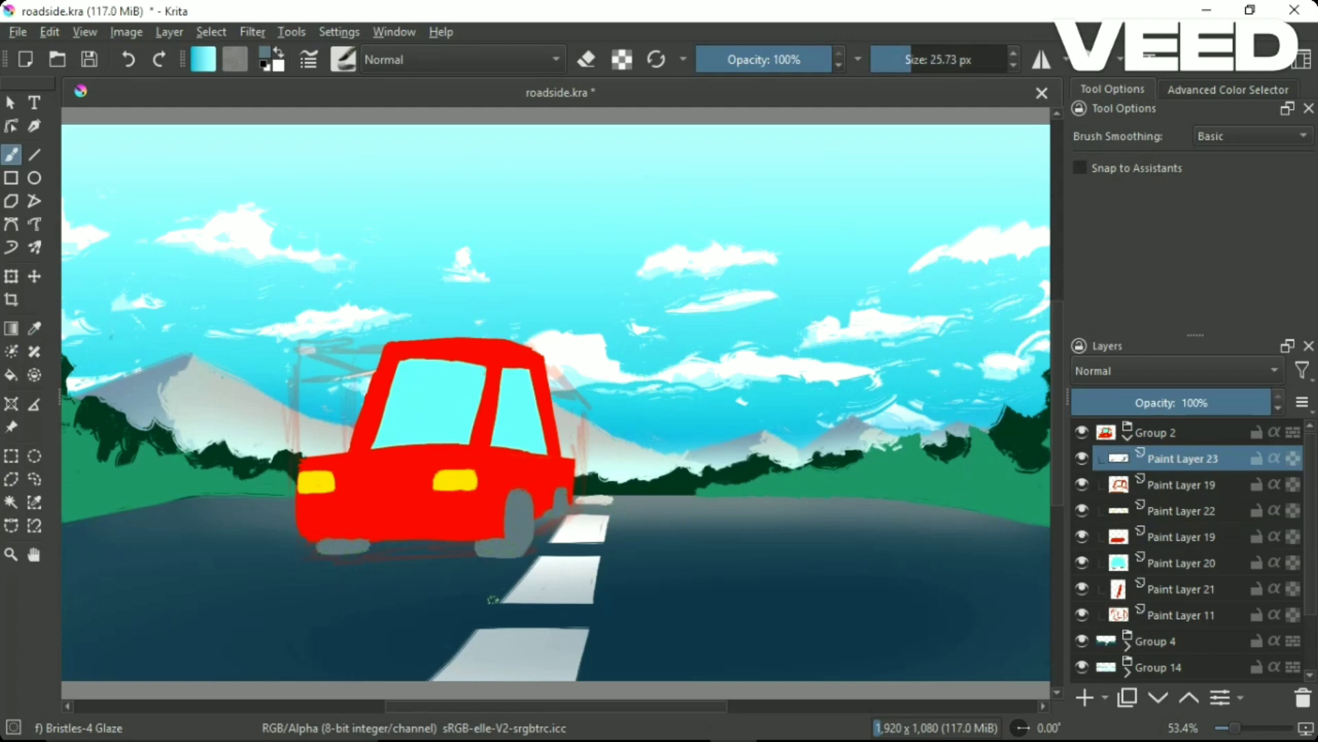
key("ctrl+z")
left_click_drag(519, 491, 526, 549)
Add a layer with red selected, then delete the painted car layers.
key("Insert")
key("e")
left_click(543, 479, "ctrl")
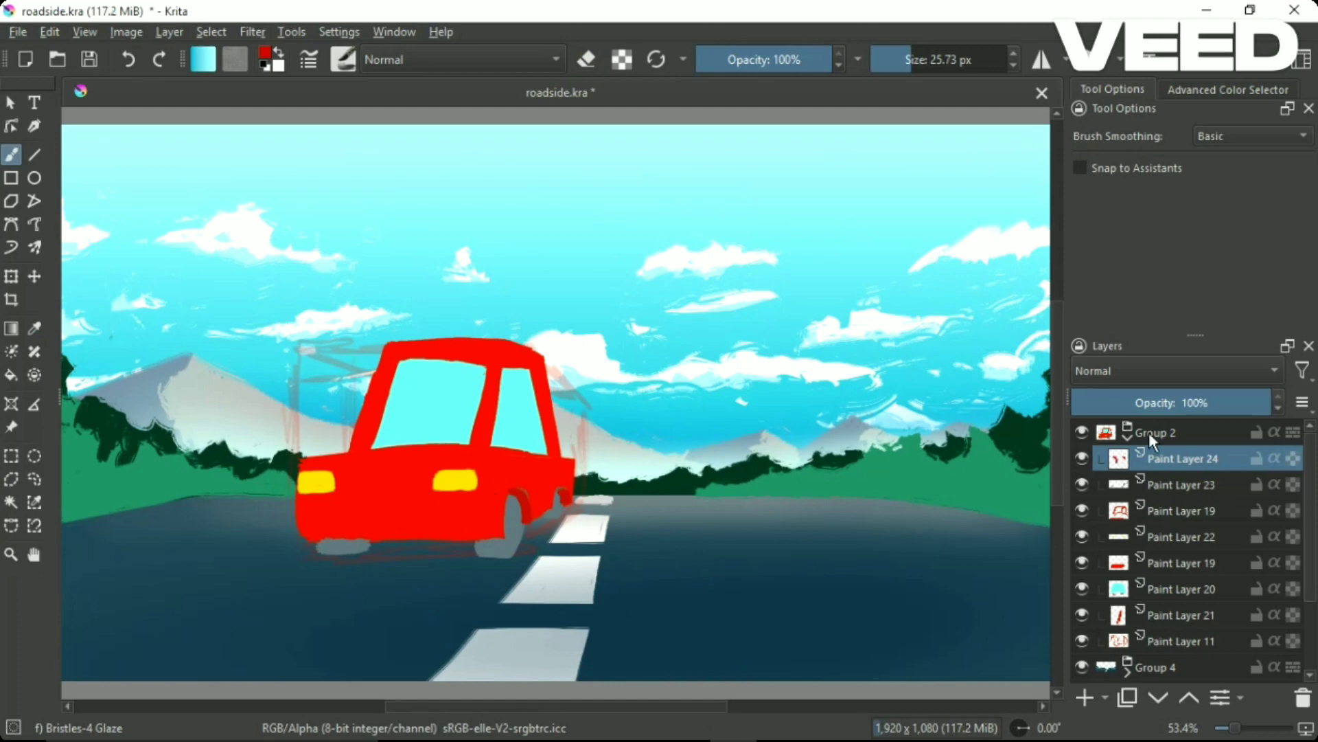
left_click(1165, 616, "shift")
key("Delete")
Paint a red car block with a flat bristle brush on a fresh layer, then erase it.
key("Insert")
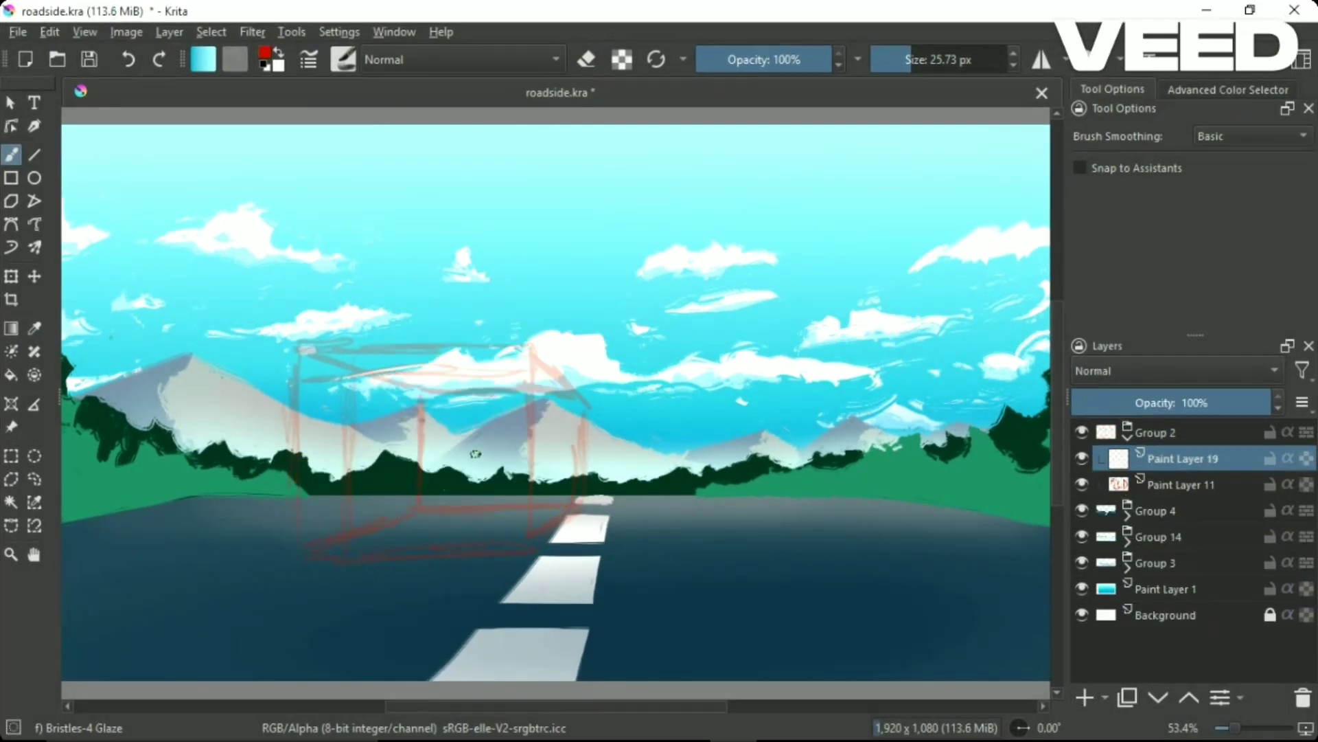
right_click(442, 456)
left_click(374, 306)
mouse_move(295, 495)
left_mouse_down()
mouse_move(527, 512)
mouse_move(370, 392)
mouse_move(446, 419)
mouse_move(330, 494)
left_mouse_up()
key("e")
left_click_drag(480, 454, 522, 522)
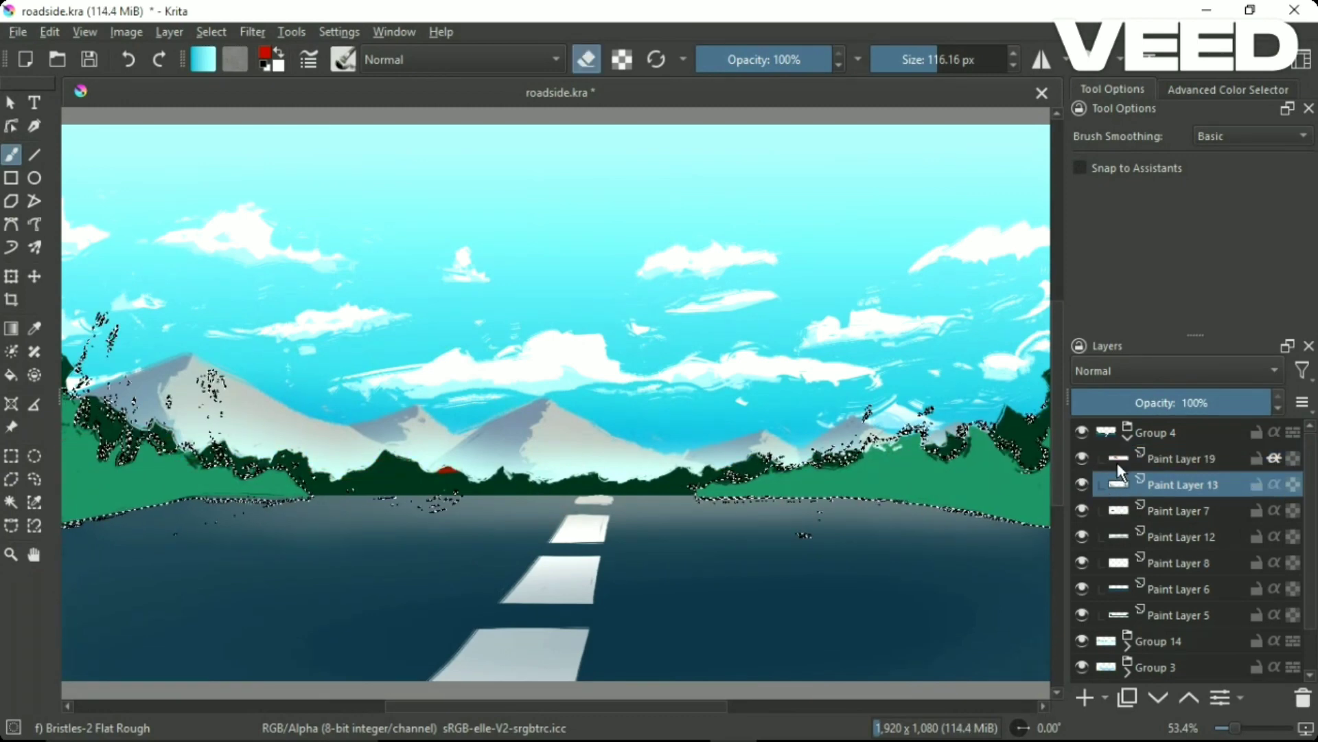
Check Paint Layer 7 and try moving Paint Layers 19 and 13 out of Group 4, then undo.
left_click(1197, 485)
left_click(1101, 509)
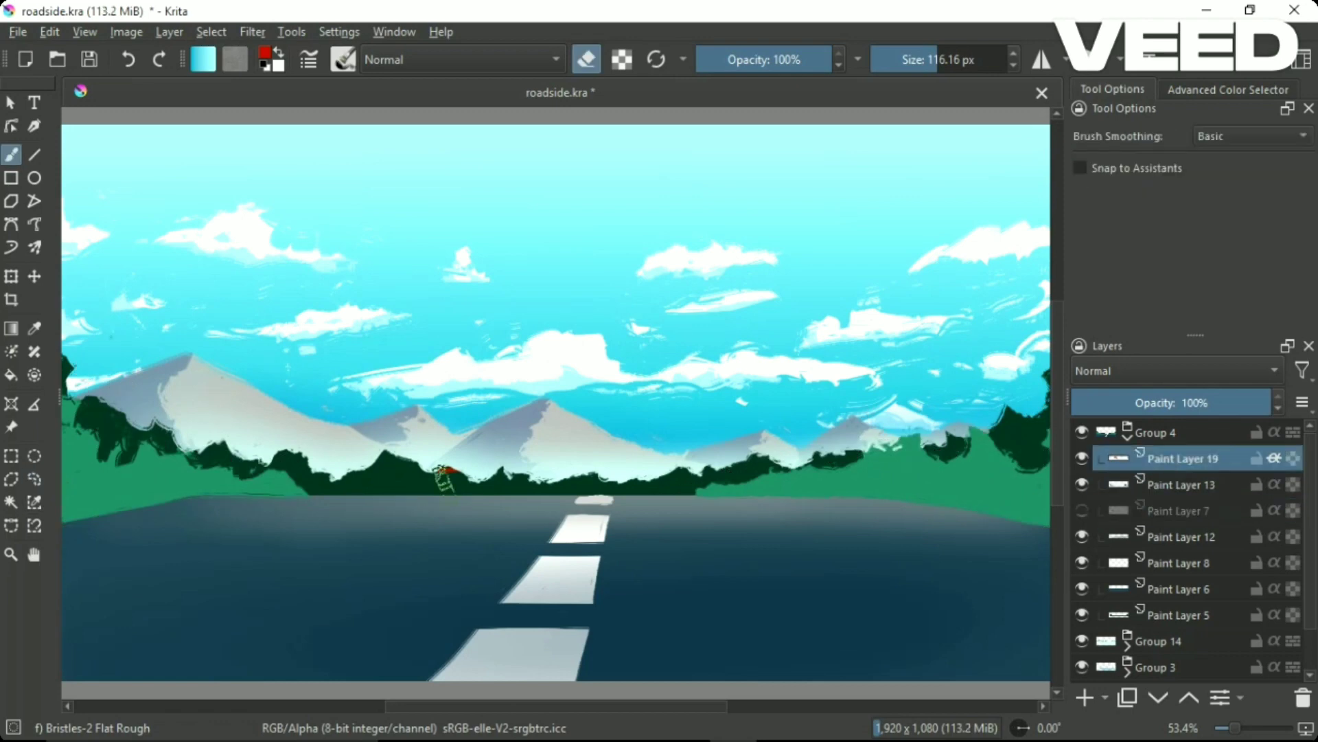
left_click(1090, 536)
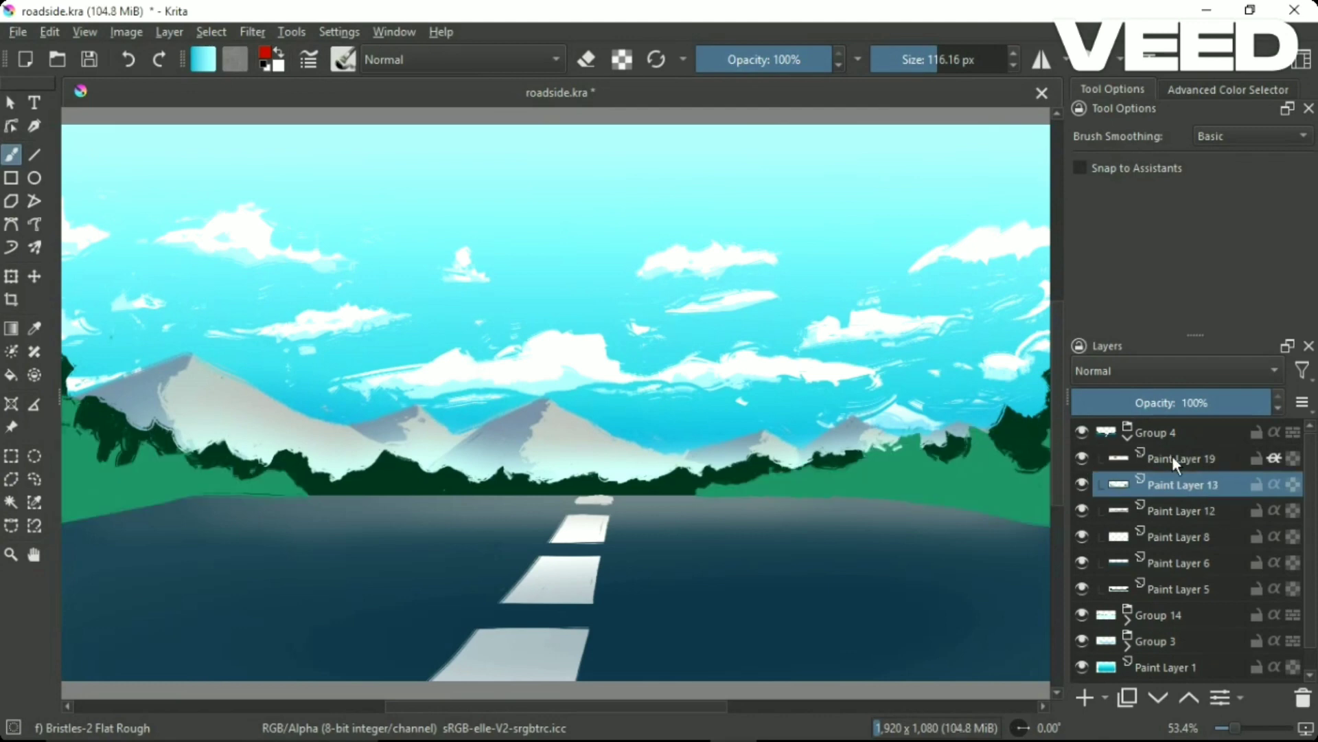
left_click(1173, 458)
left_click(1175, 484, "shift")
left_click_drag(1174, 484, 1179, 434)
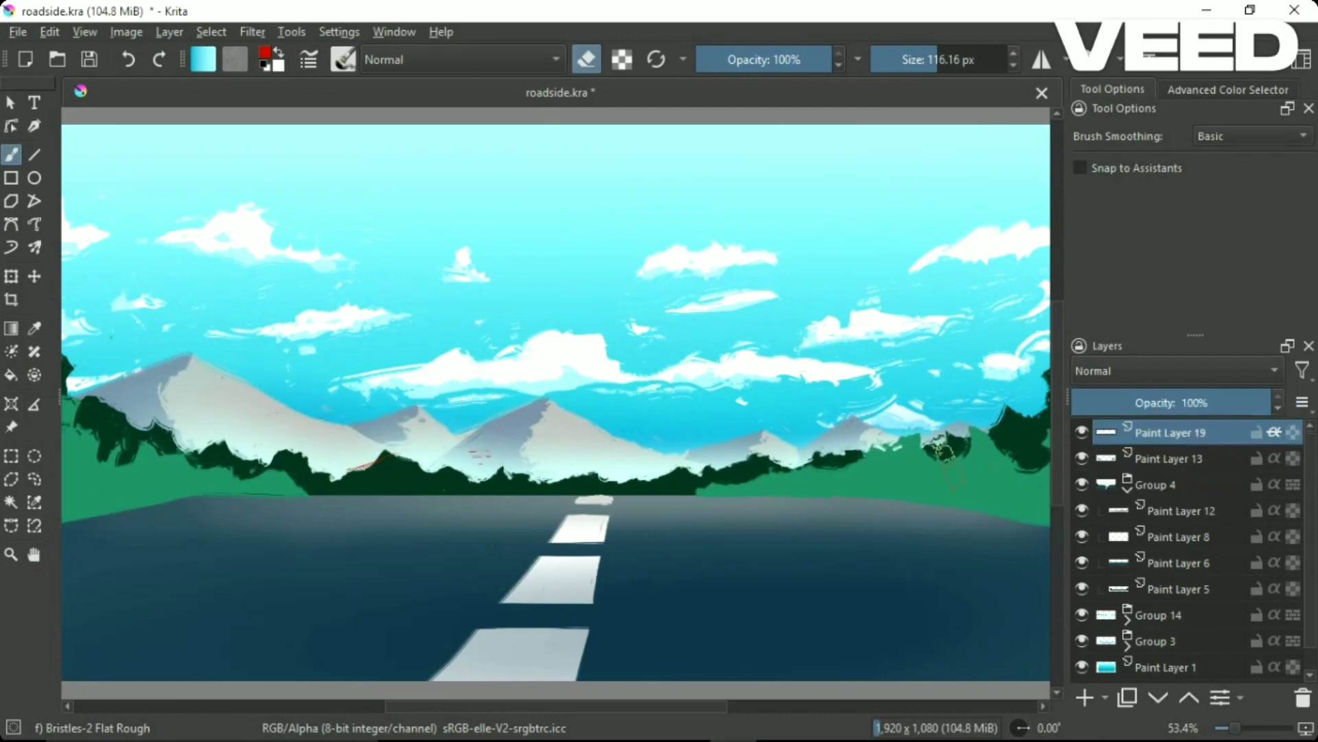
key("e")
left_click_drag(734, 481, 1030, 364)
key("ctrl+z")
key("ctrl+z")
key("ctrl+z")
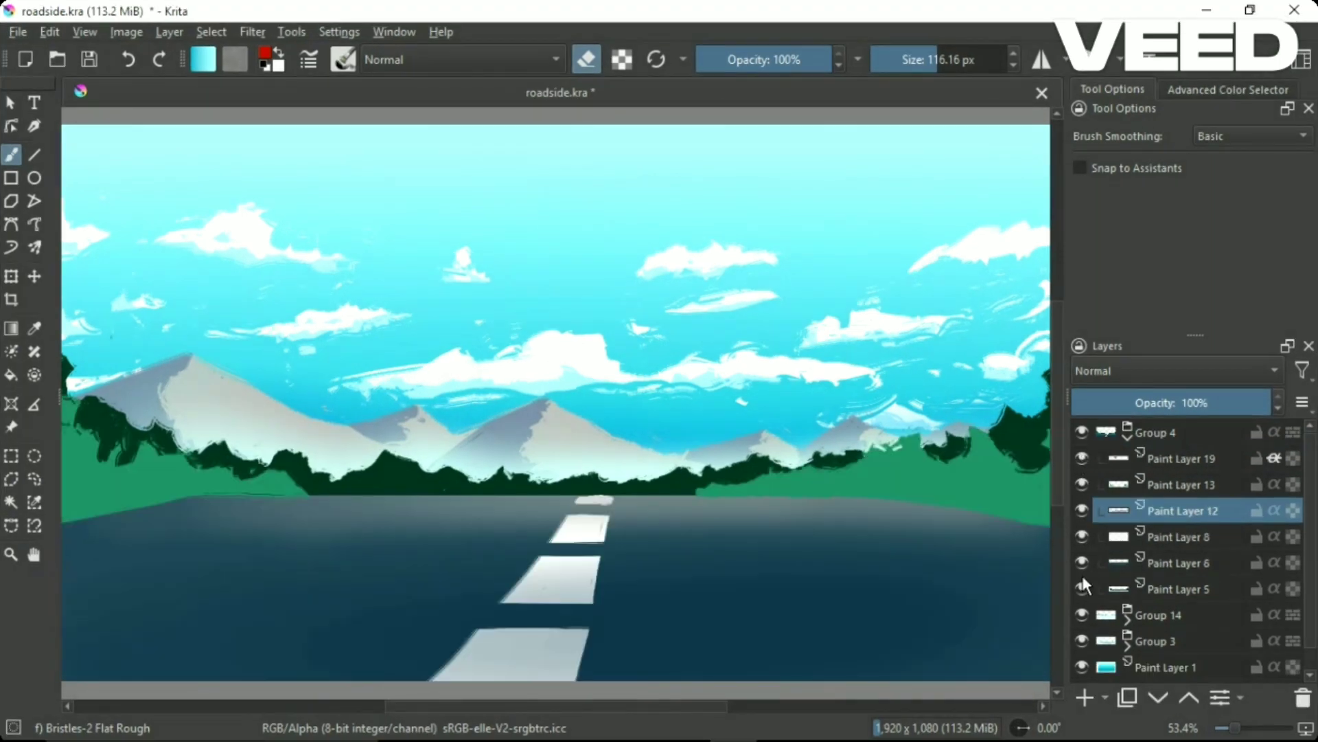
Delete Paint Layer 7 and paint green over the dark tree line on a new layer.
key("shift+Delete")
key("Insert")
left_click_drag(783, 456, 618, 487)
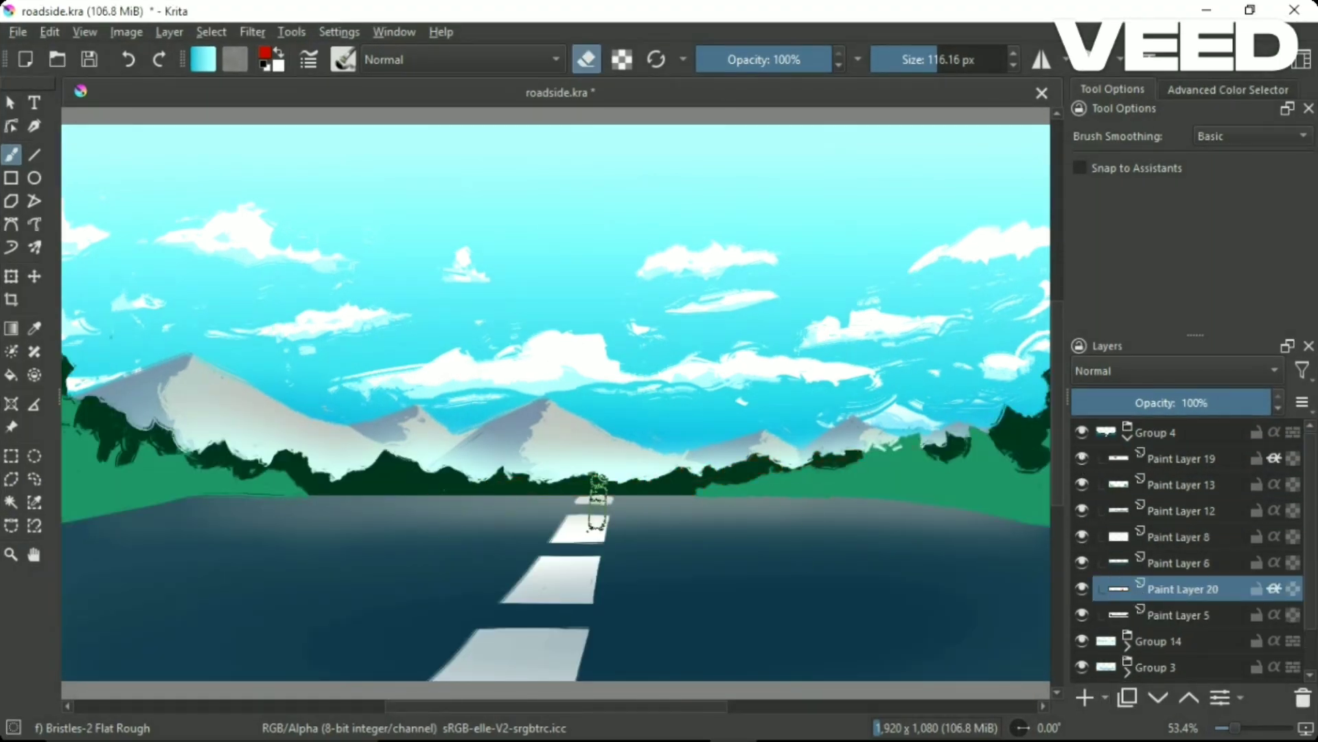
right_click(397, 439)
left_click(438, 425)
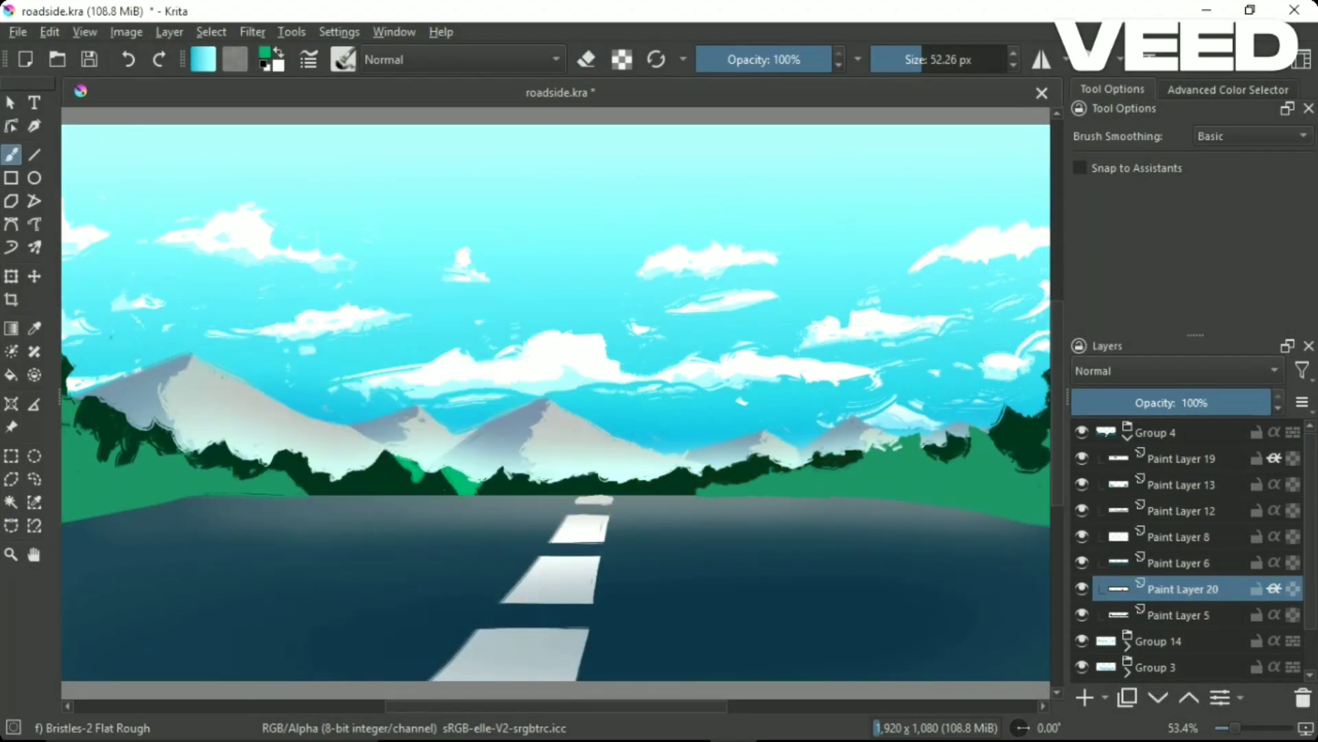
mouse_move(459, 474)
left_mouse_down()
mouse_move(103, 412)
mouse_move(699, 481)
mouse_move(1051, 419)
mouse_move(369, 474)
mouse_move(265, 467)
mouse_move(110, 419)
left_mouse_up()
Erase the green from the right tree line and test a soft airbrush, undoing it.
key("e")
left_click_drag(1016, 429, 923, 454)
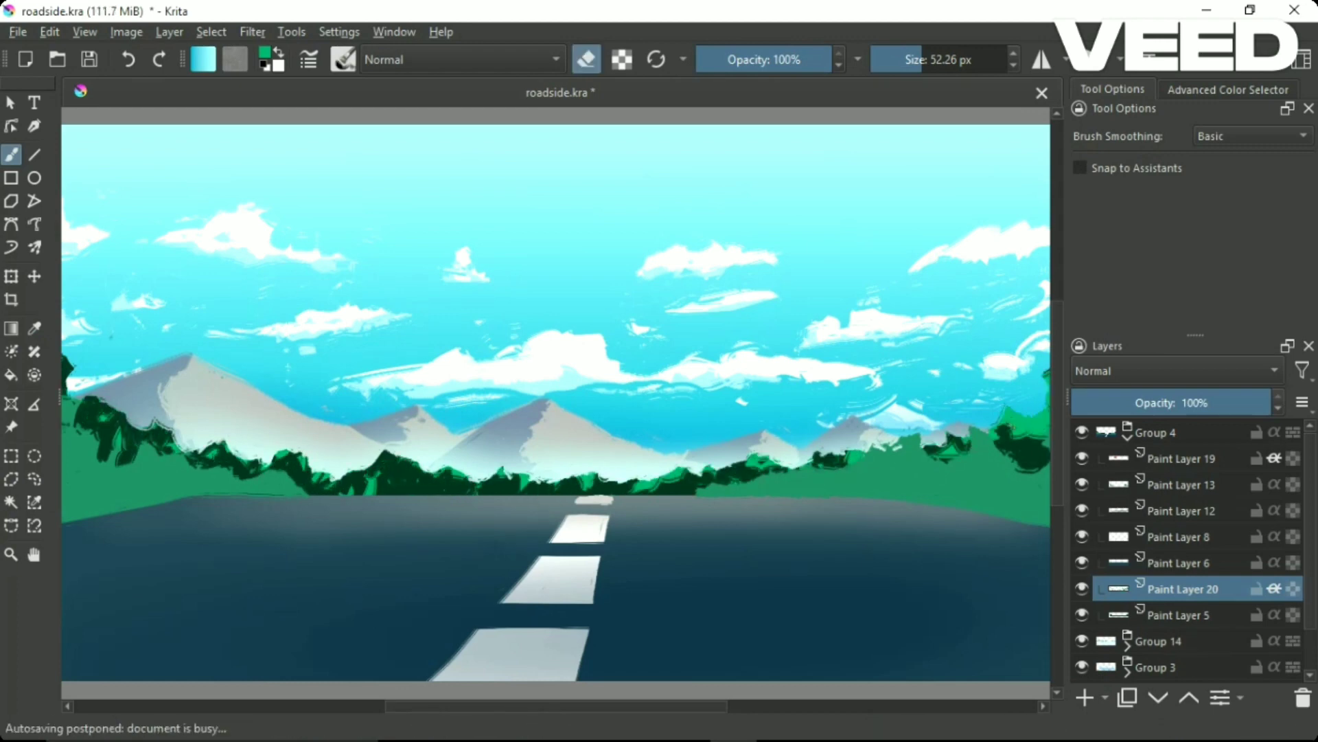
left_click_drag(1047, 412, 934, 456)
left_click_drag(789, 467, 732, 484)
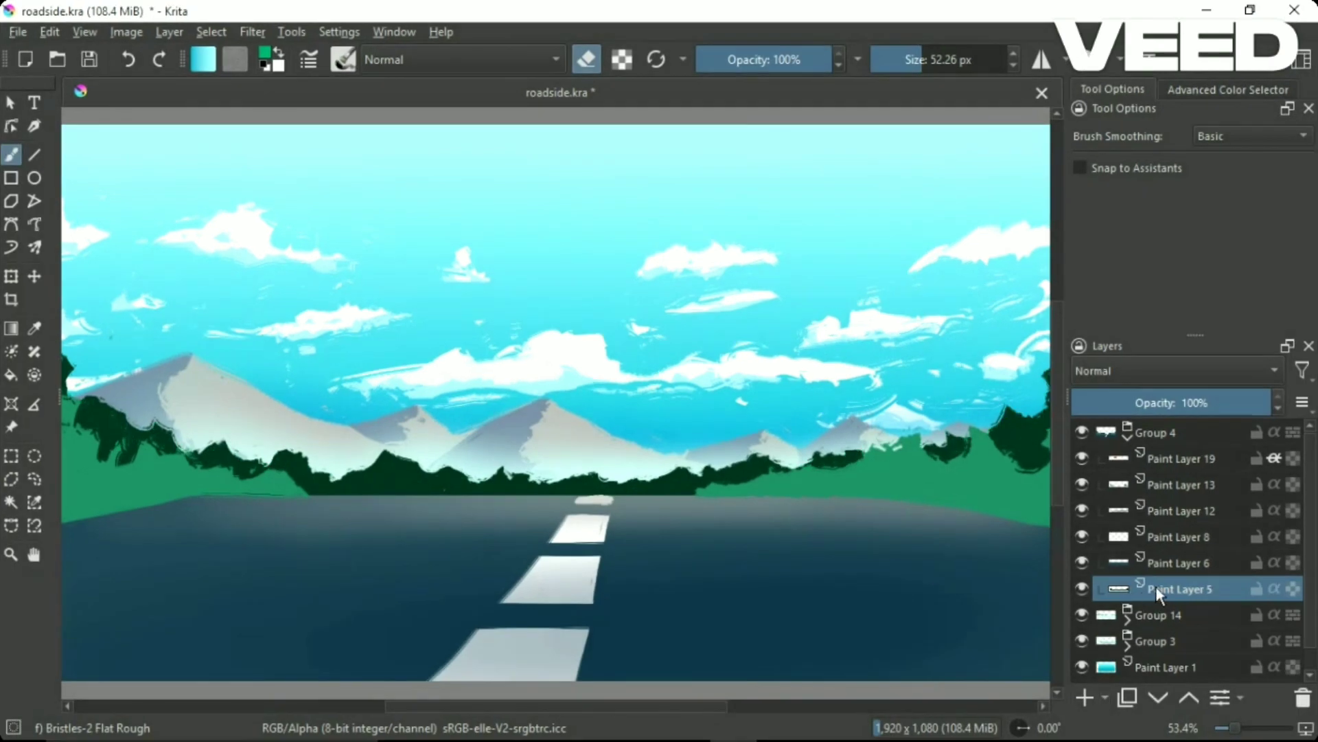
right_click(571, 311)
left_click(535, 247)
left_click_drag(137, 446, 839, 459)
key("ctrl+z")
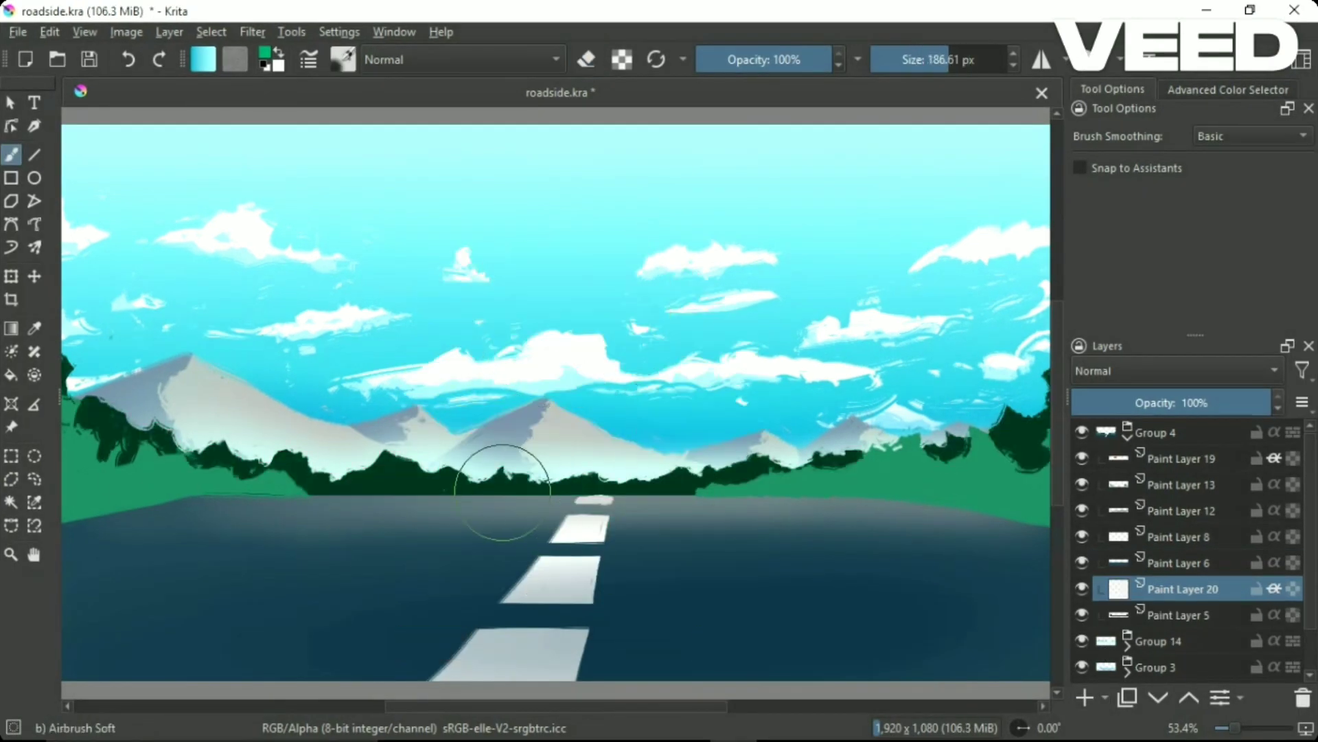
Select Paint Layer 19's pixels and sample the green from the right bushes.
right_click(278, 302)
left_click(275, 312)
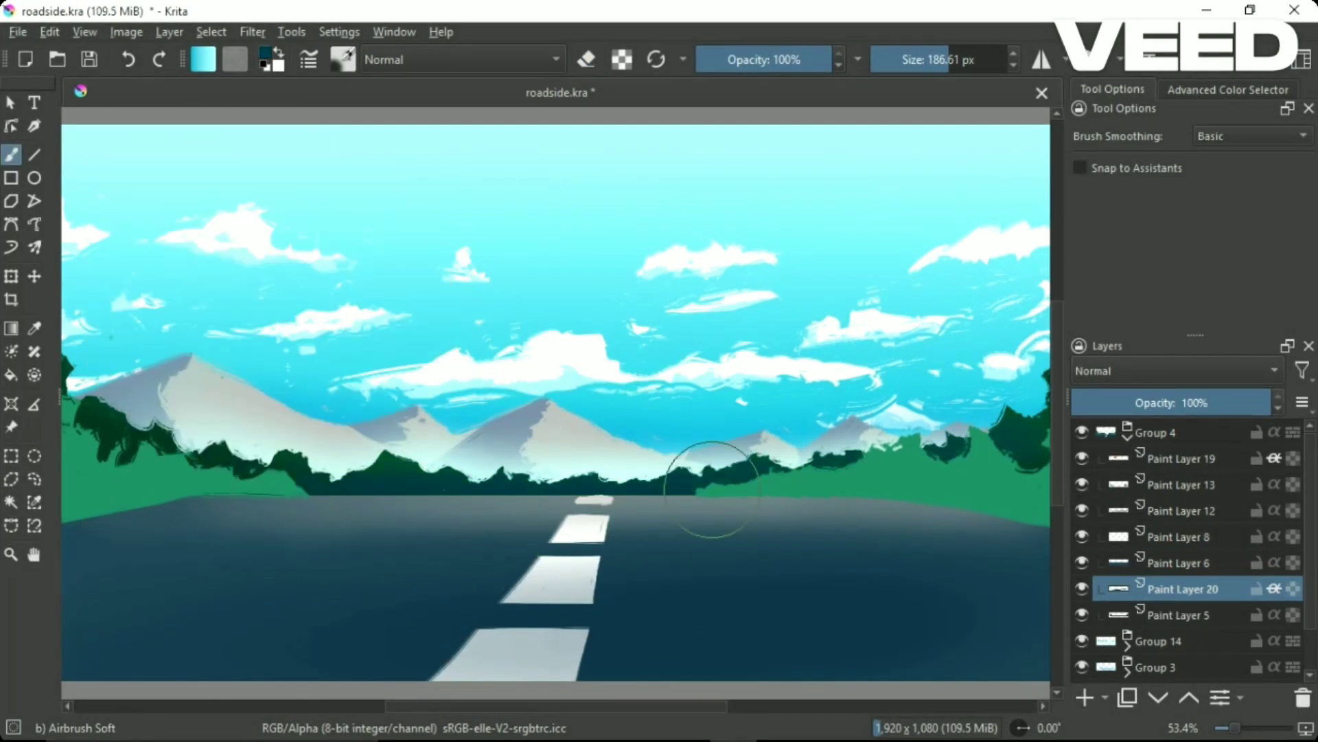
right_click(266, 414)
right_click(460, 436)
left_click(456, 411)
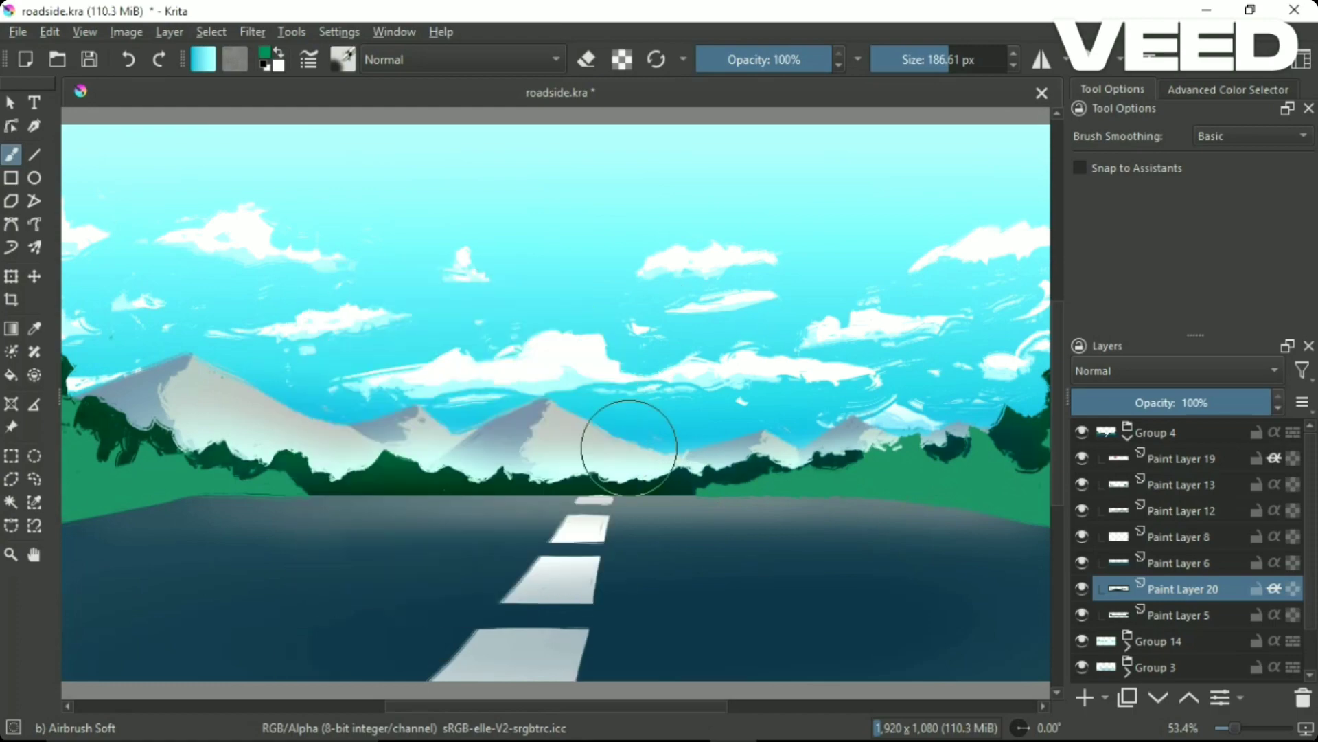
left_click(1111, 458, "ctrl")
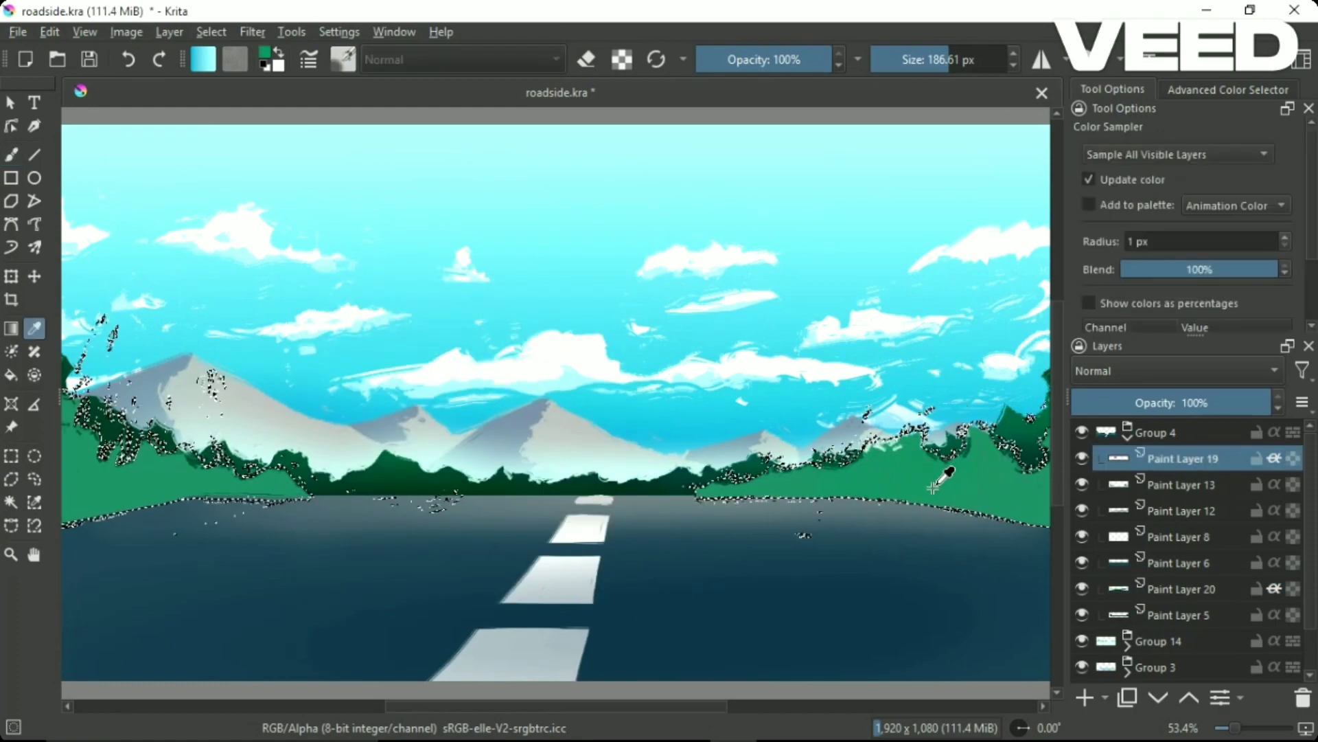
left_click(831, 439, "ctrl")
Airbrush brighter green over the selected roadside bushes, clear the selection and collapse Group 4.
right_click(353, 405)
left_click(351, 401)
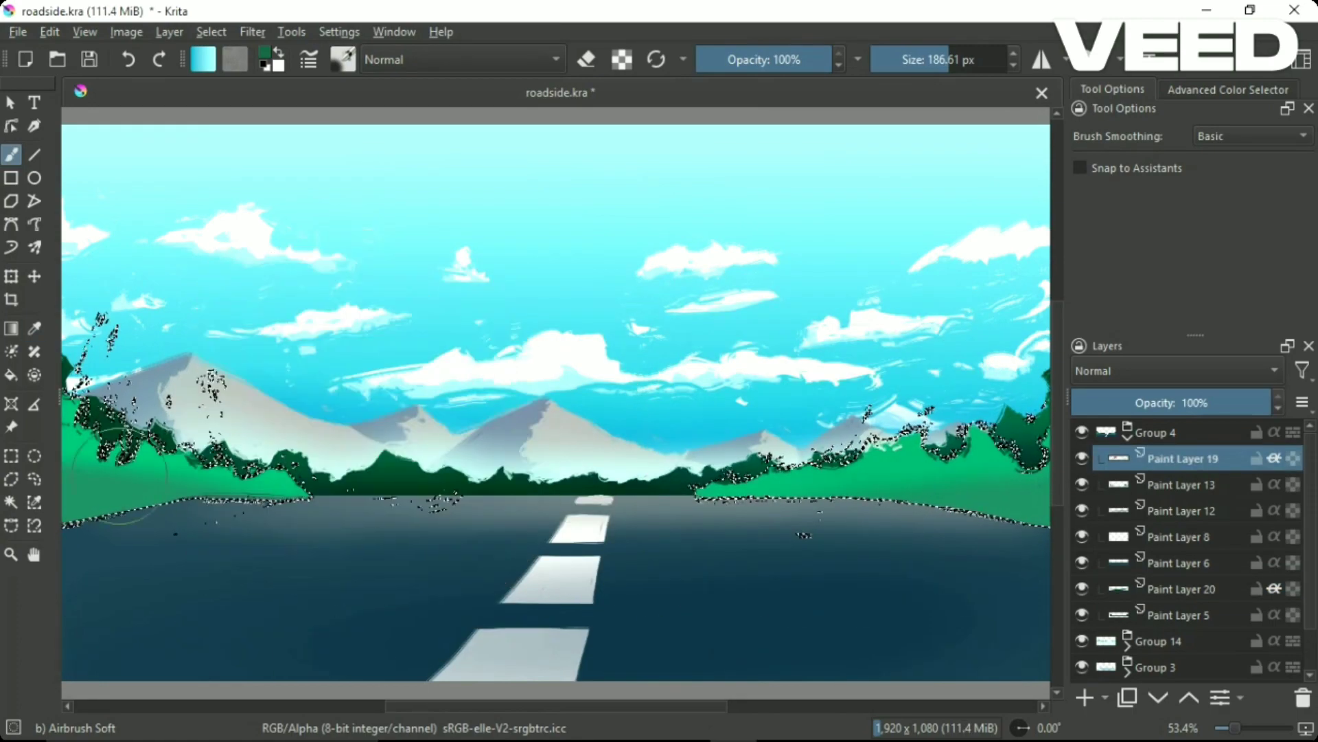
right_click(574, 477)
left_click_drag(214, 395, 55, 395)
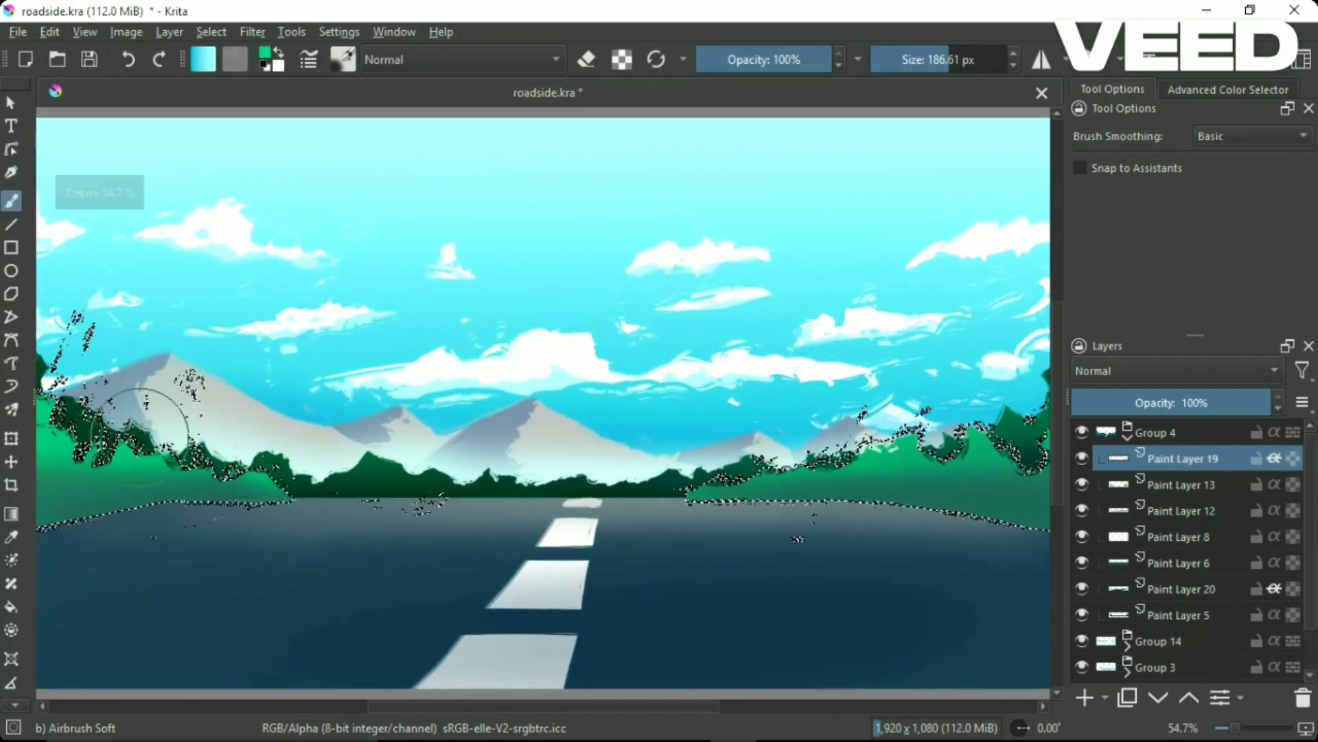
left_click(34, 479)
key("ctrl+shift+a")
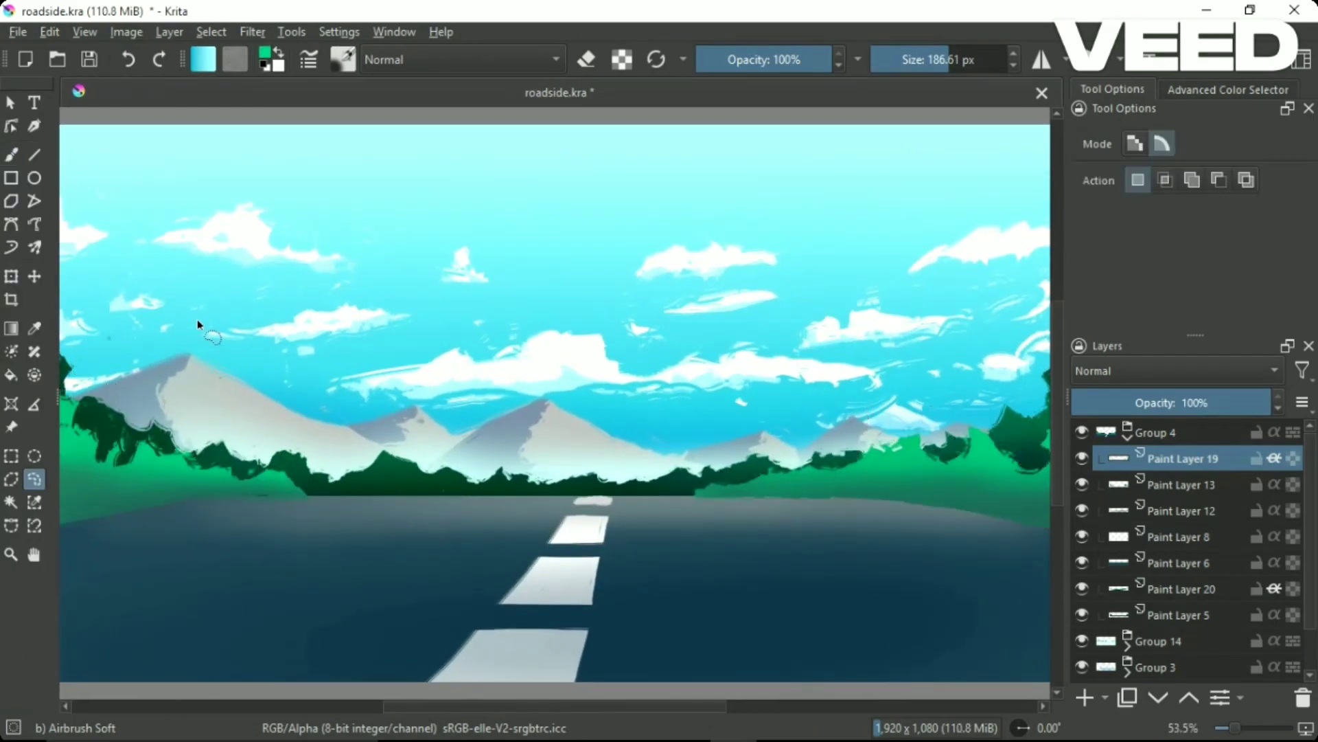
left_click(1127, 437)
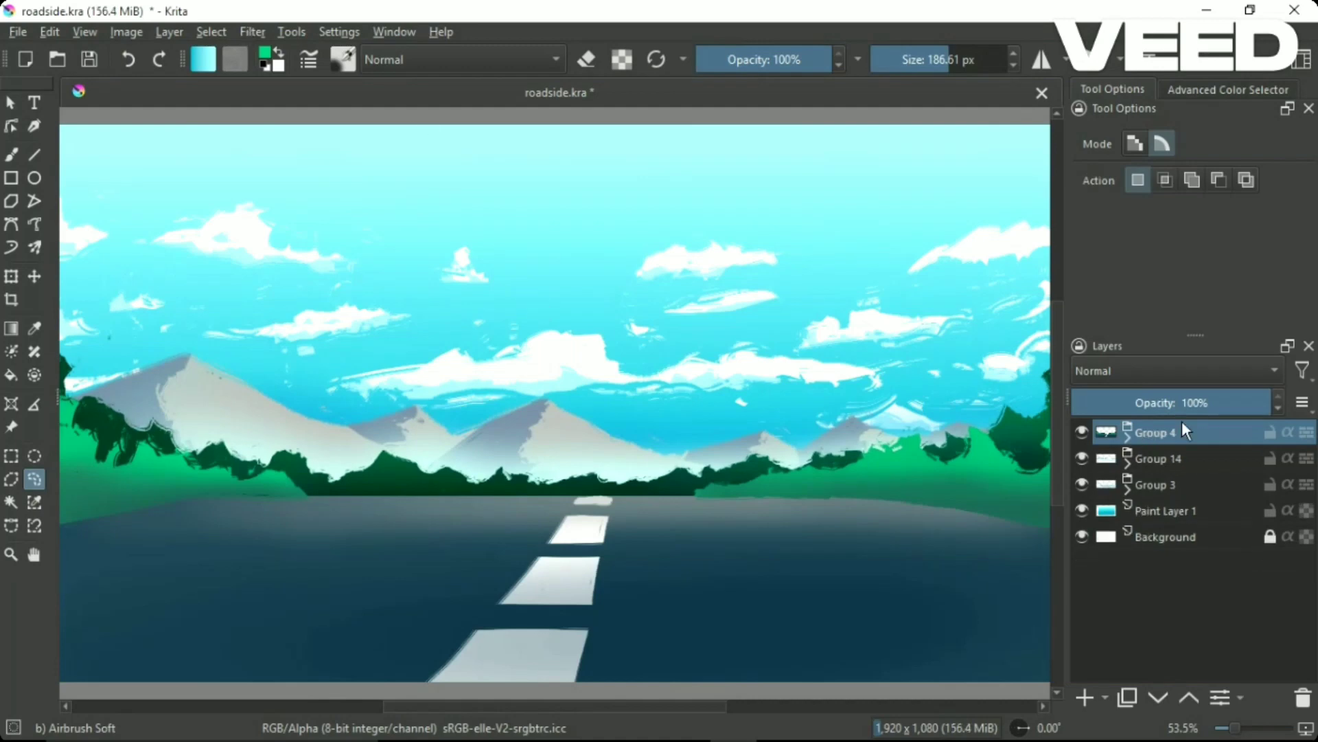
Preview a Motion Blur length on the road scene and cancel it without applying.
left_click(1083, 485)
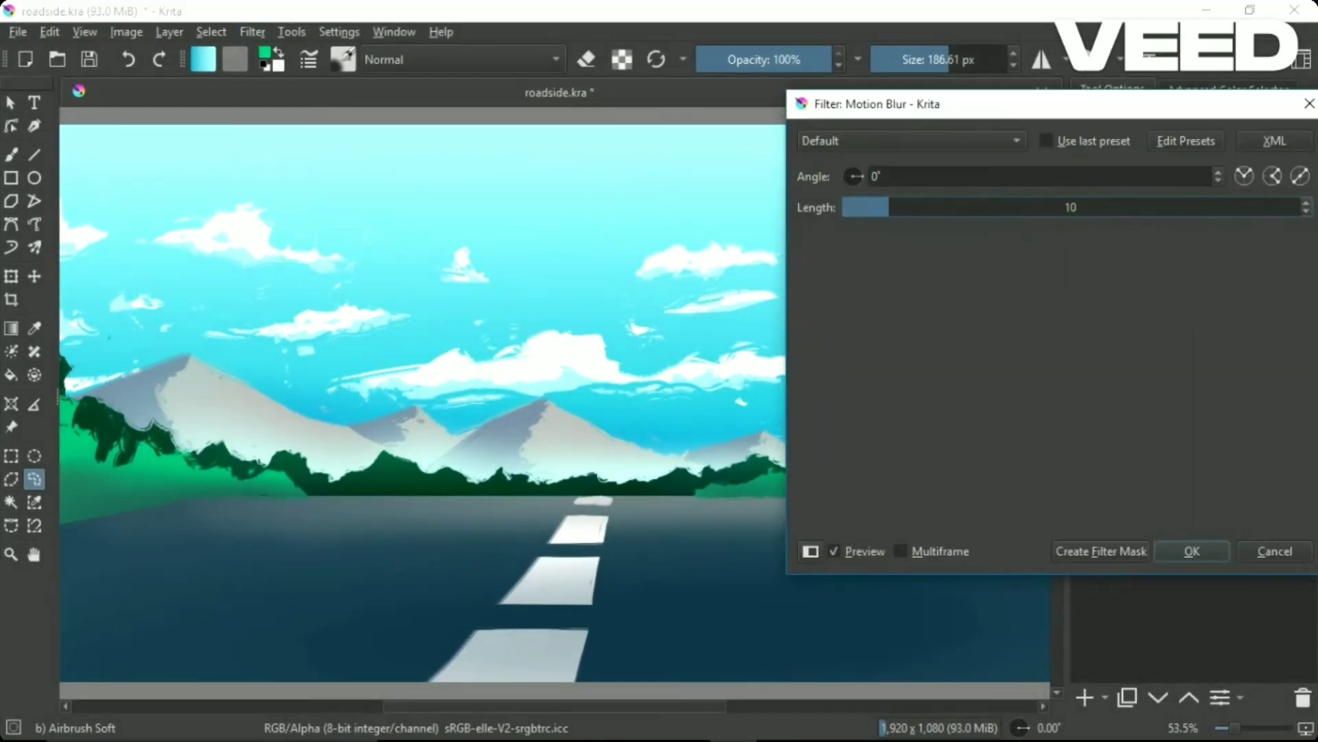
mouse_move(889, 207)
left_mouse_down()
mouse_move(1206, 207)
mouse_move(884, 207)
left_mouse_up()
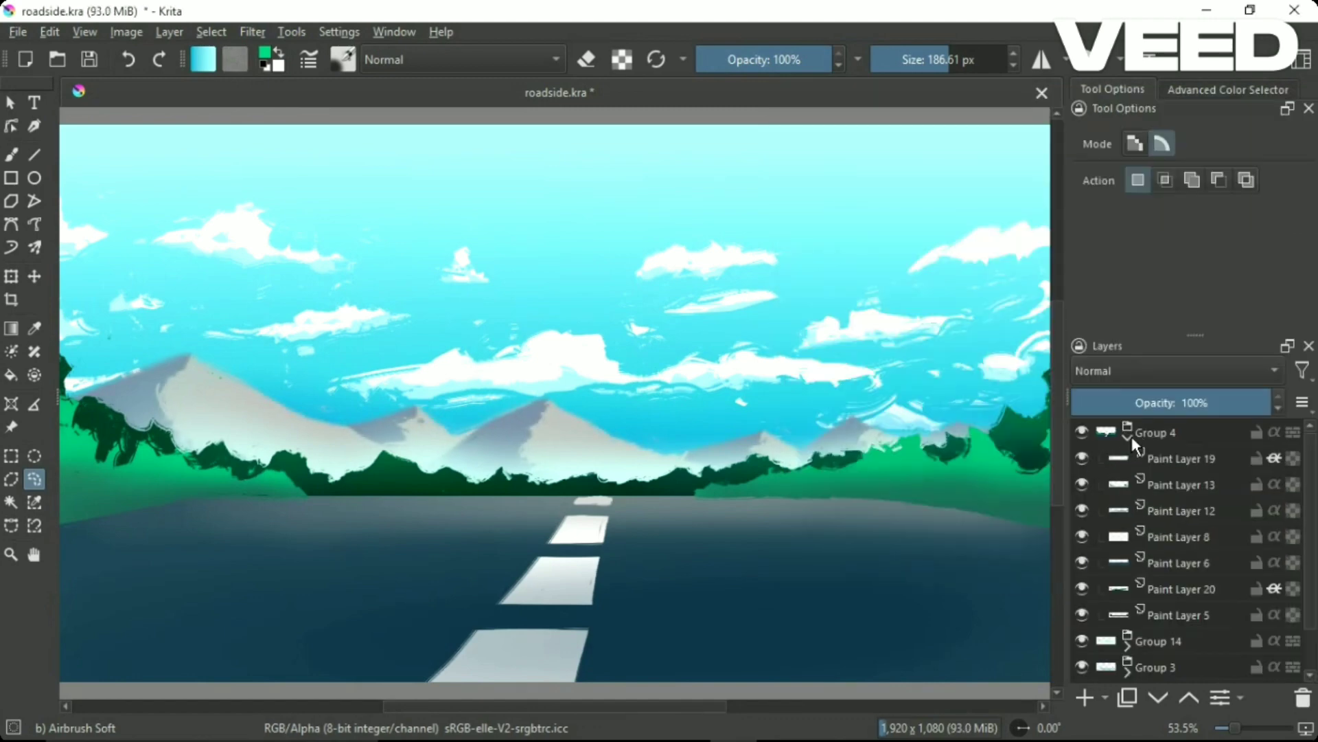
left_click(1128, 437)
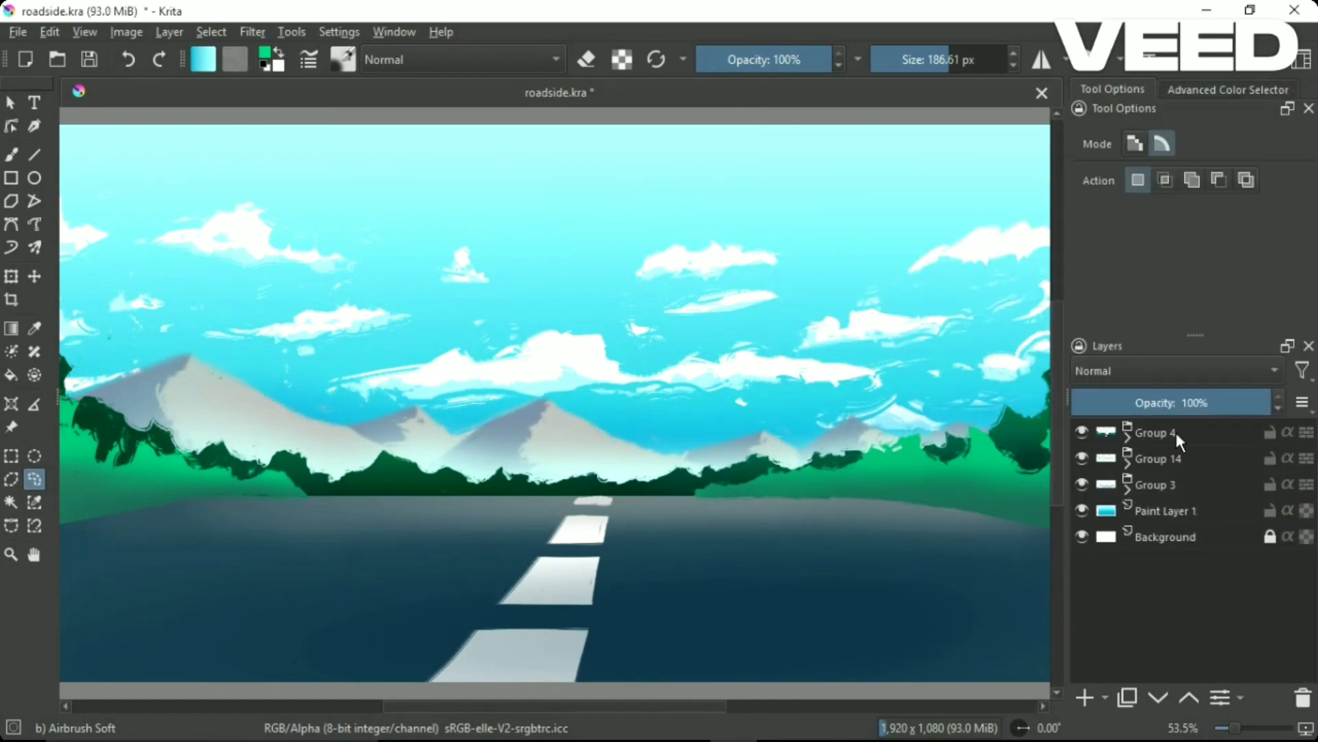
Create Group 21 with a new paint layer and test a red chalk stroke, undoing it.
key("b")
right_click(265, 440)
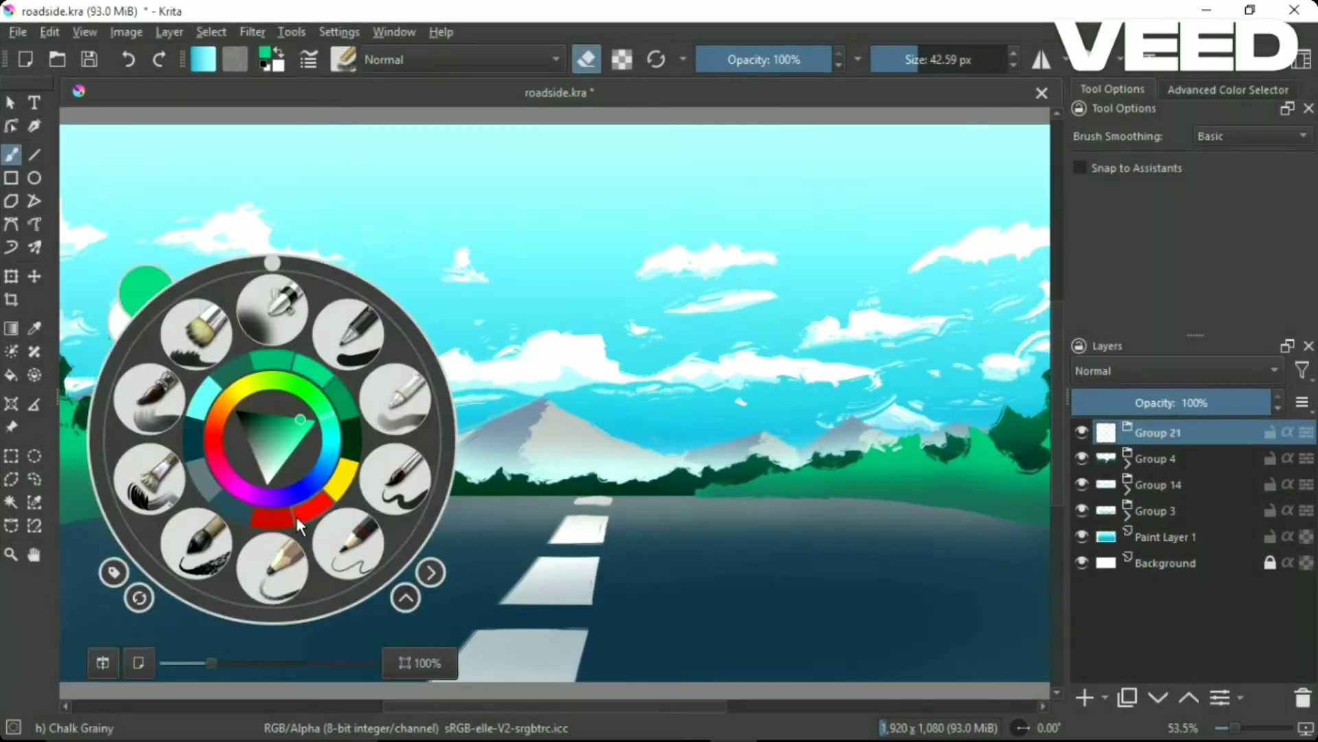
left_click(296, 517)
key("Insert")
left_click_drag(295, 543, 417, 530)
key("ctrl+z")
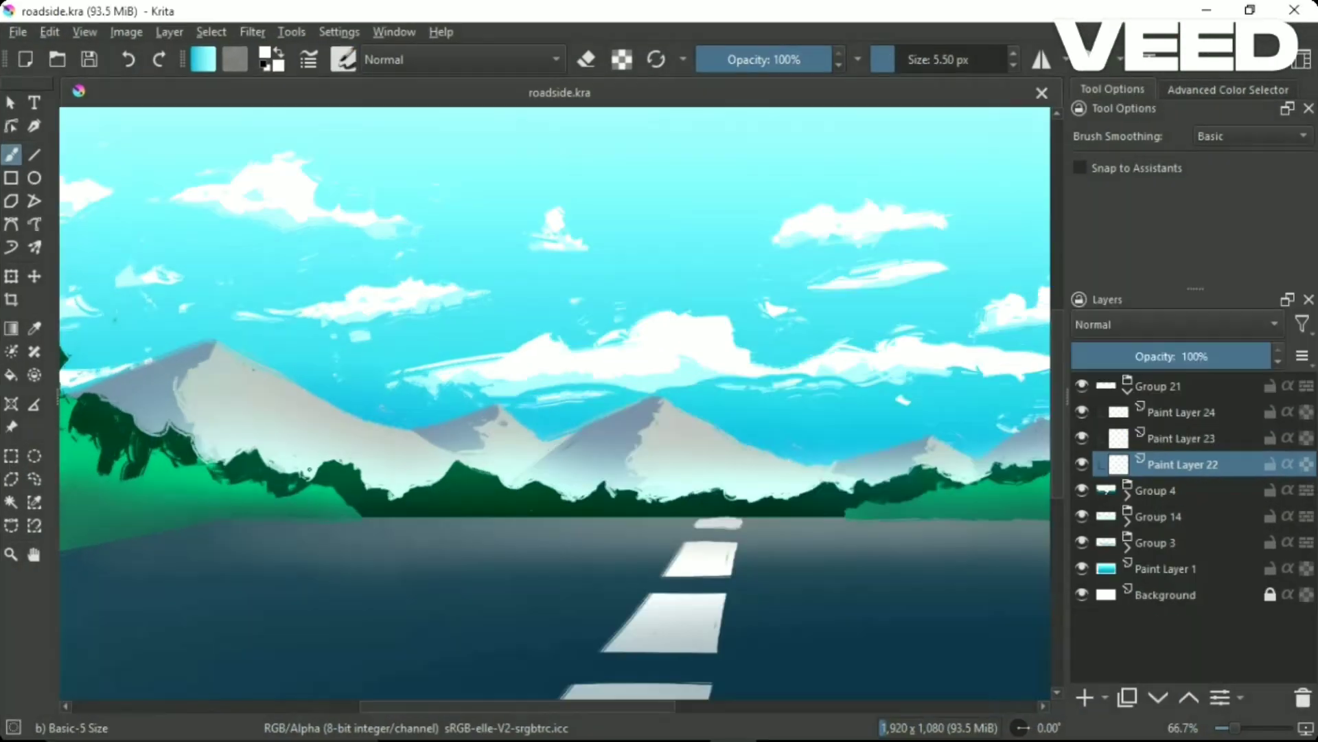
Dab red and blue on the sky with the glaze bristle brush.
right_click(368, 457)
left_click(295, 316)
right_click(412, 456)
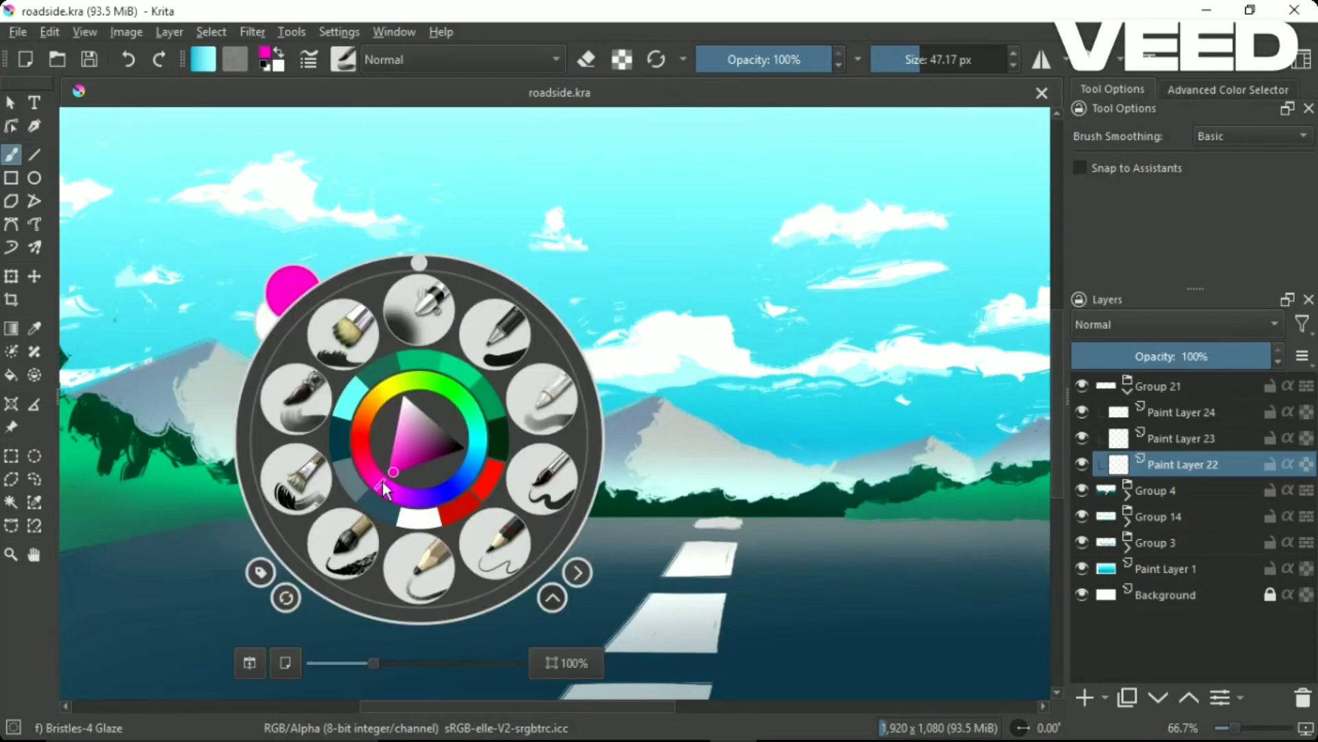
left_click(605, 242)
right_click(653, 313)
left_click(686, 295)
left_click(639, 246)
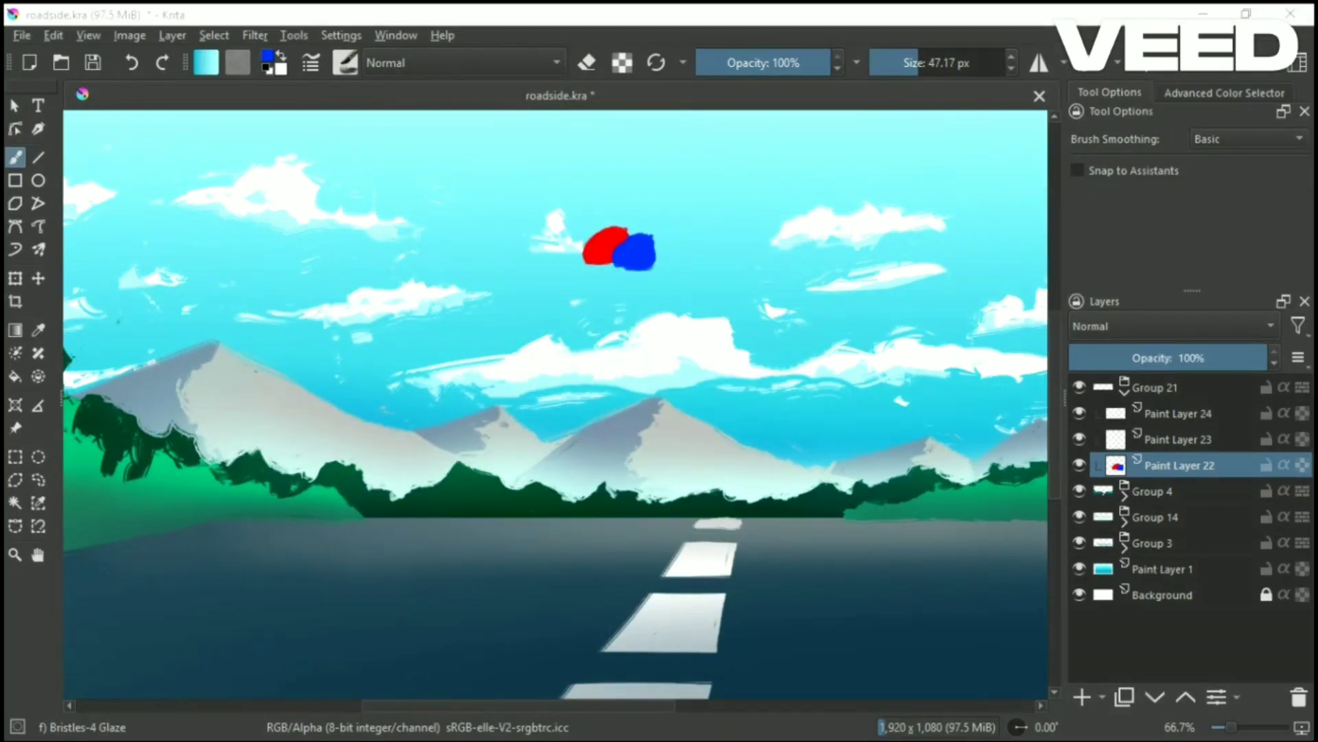
Paint a red blob with the wet circle brush, then erase the red and blue test blobs.
right_click(795, 412)
left_click(694, 288)
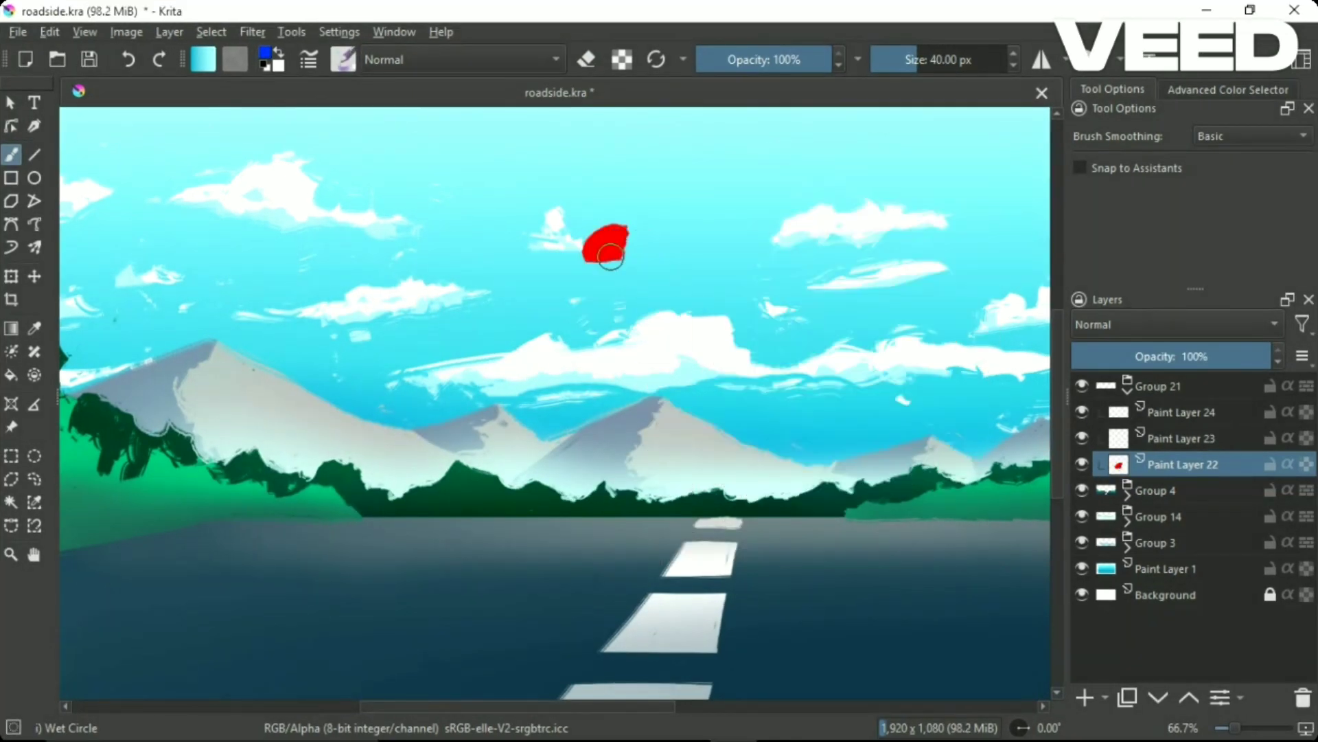
left_click(612, 254, "ctrl")
key("ctrl+z")
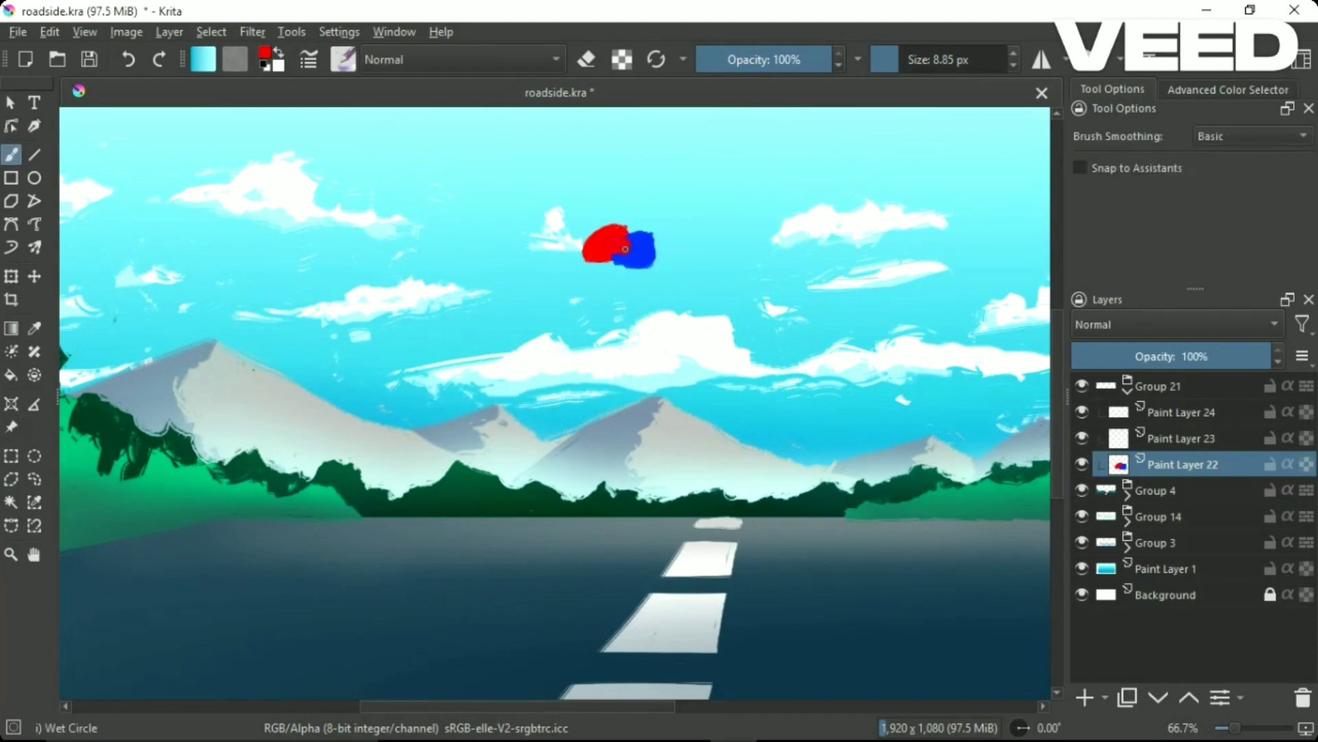
left_click_drag(550, 357, 618, 371)
left_click_drag(522, 384, 536, 426)
key("e")
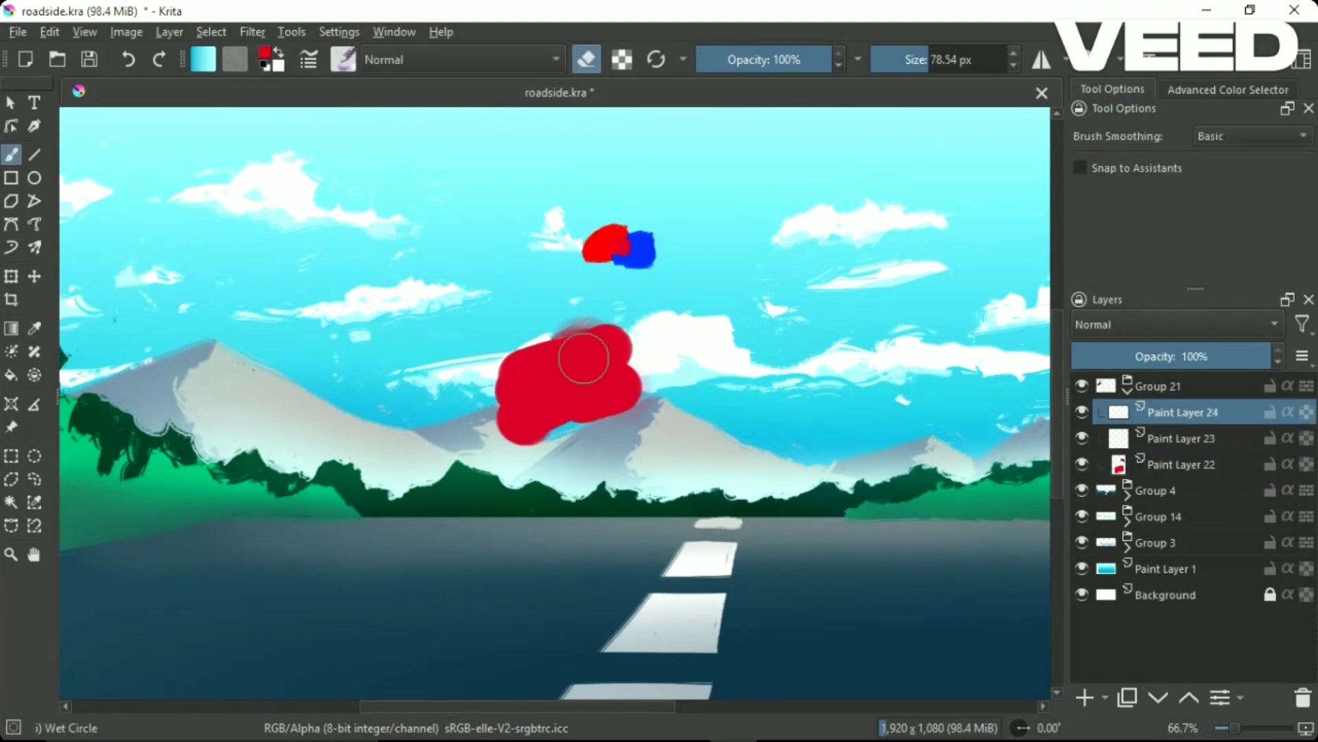
mouse_move(618, 248)
left_mouse_down()
mouse_move(521, 385)
mouse_move(559, 384)
left_mouse_up()
right_click(500, 436)
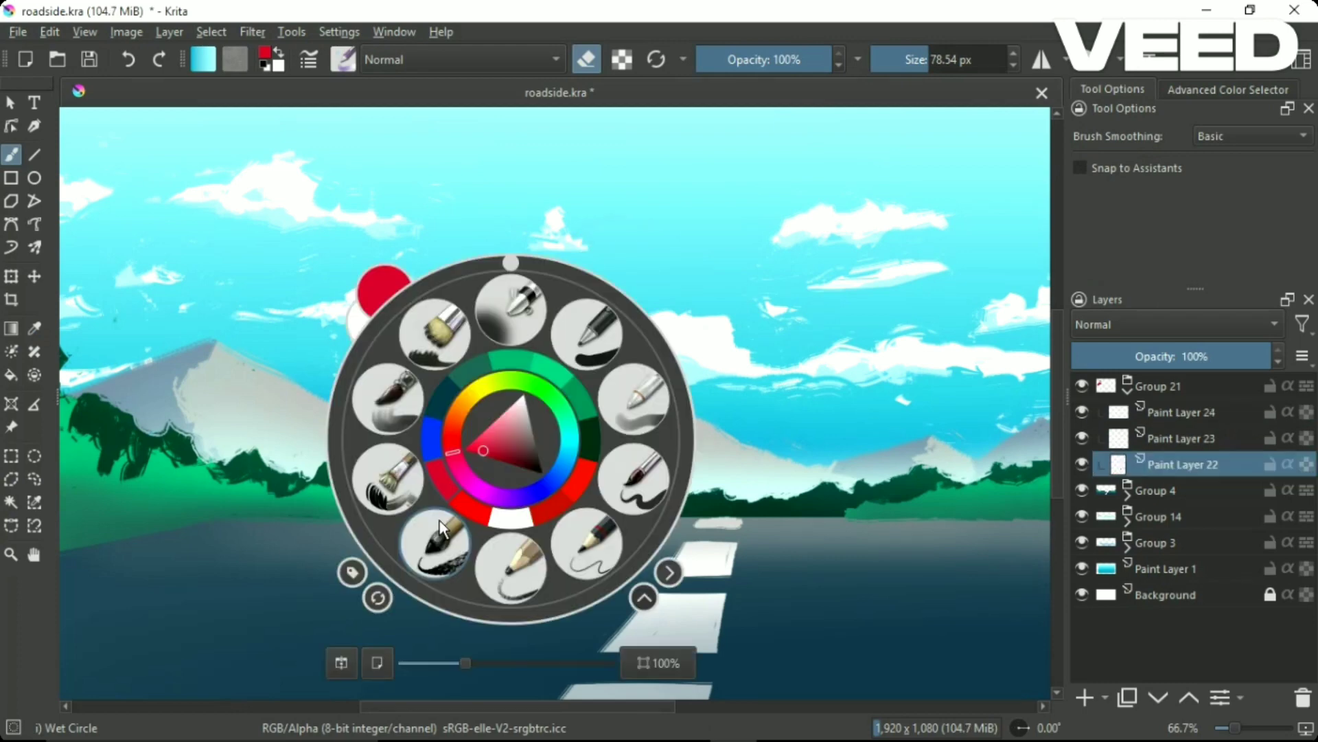
Block out the car body as a red rectangle and fill it solid red.
left_click(11, 178)
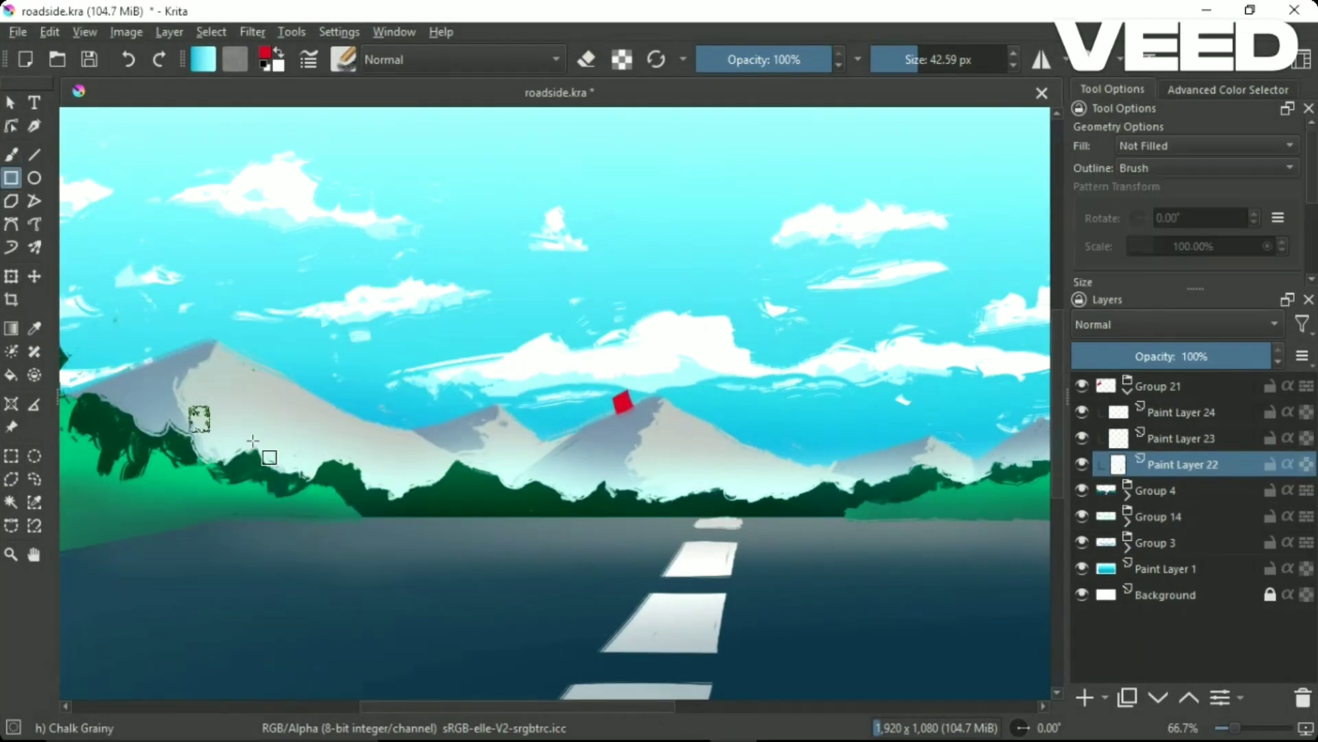
mouse_move(271, 440)
left_mouse_down()
mouse_move(460, 534)
mouse_move(426, 542)
mouse_move(361, 446)
left_mouse_up()
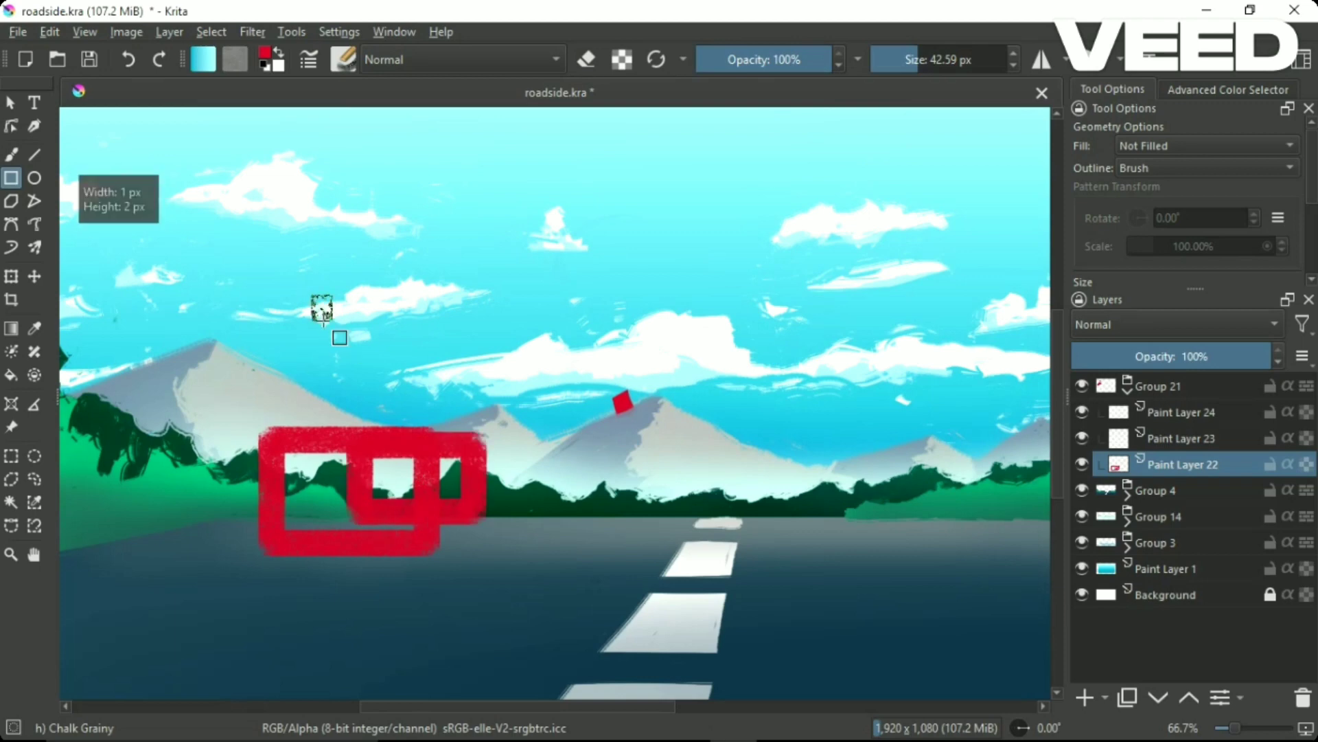
left_click_drag(323, 308, 439, 407)
key("ctrl+z")
key("b")
key("slash")
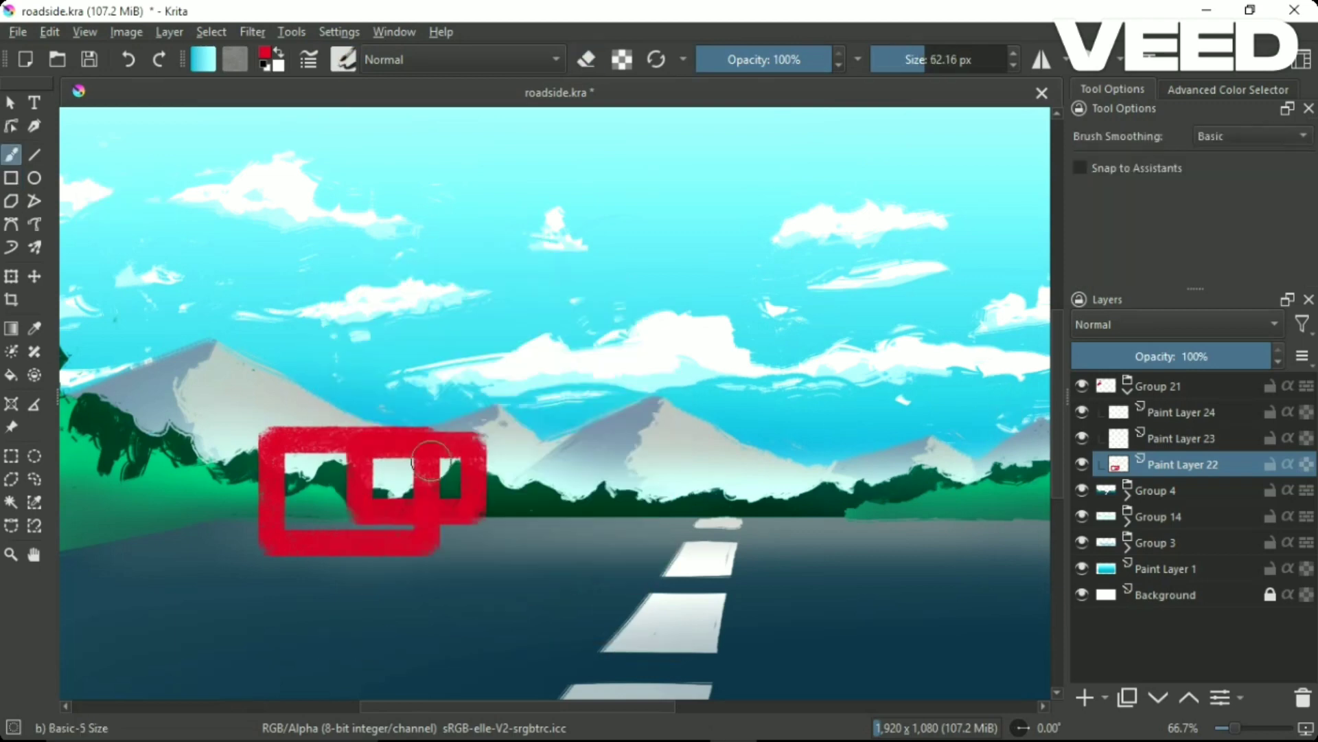
mouse_move(336, 434)
left_mouse_down()
mouse_move(436, 533)
mouse_move(286, 450)
mouse_move(398, 524)
left_mouse_up()
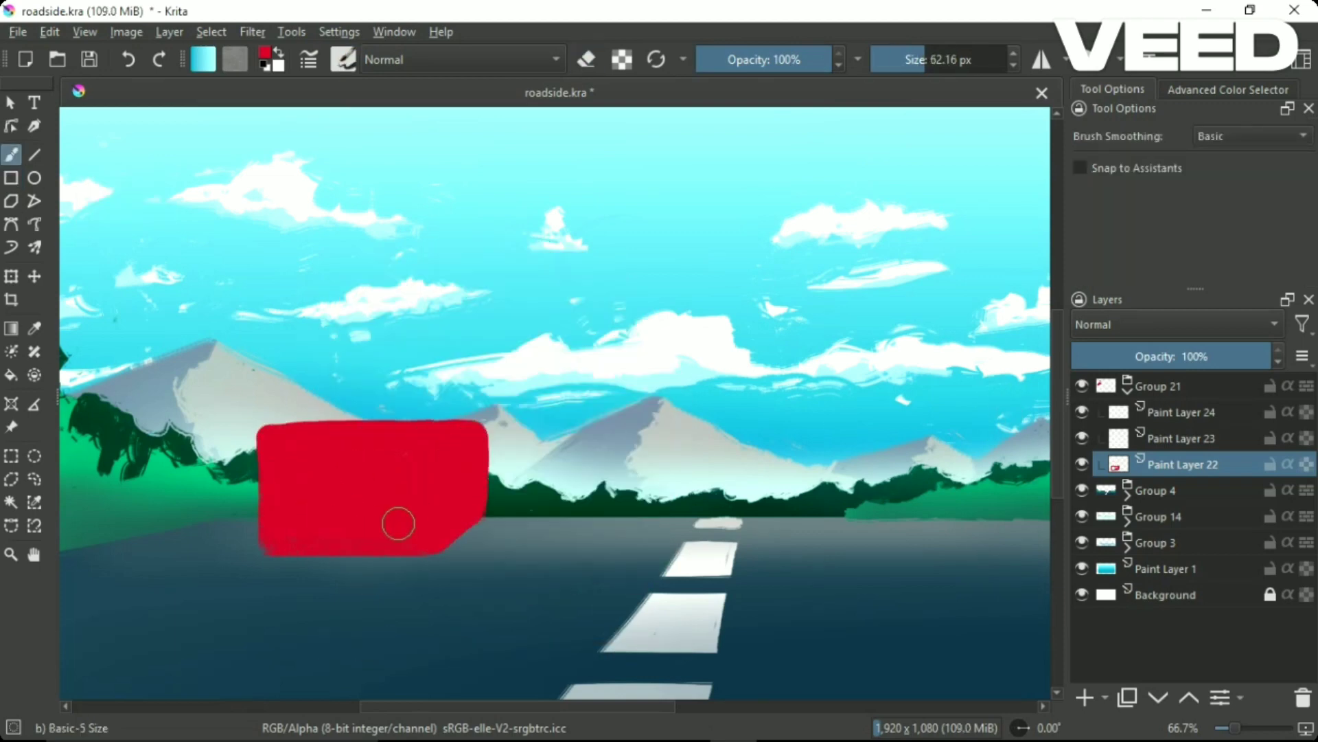
Select the red block and transform it so it stretches wider to the right.
left_click_drag(177, 377, 185, 384)
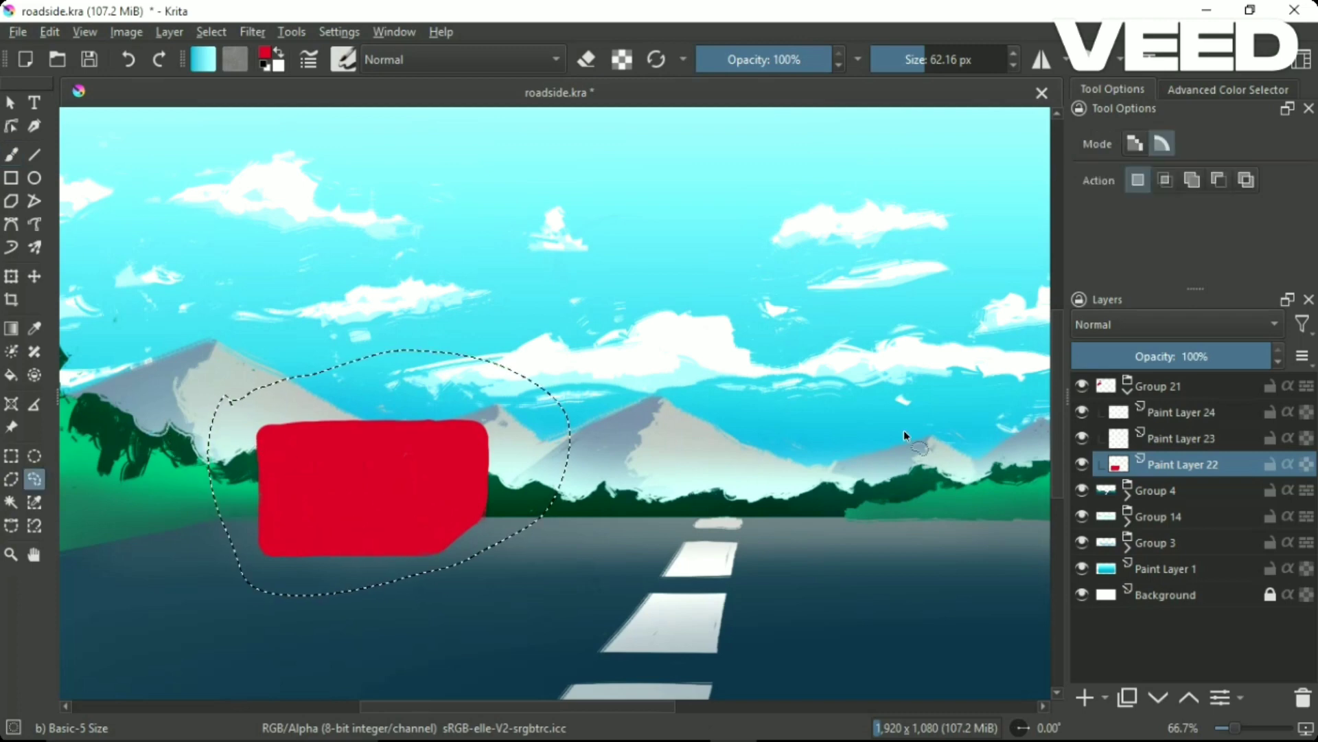
key("ctrl+t")
left_click_drag(567, 347, 499, 400)
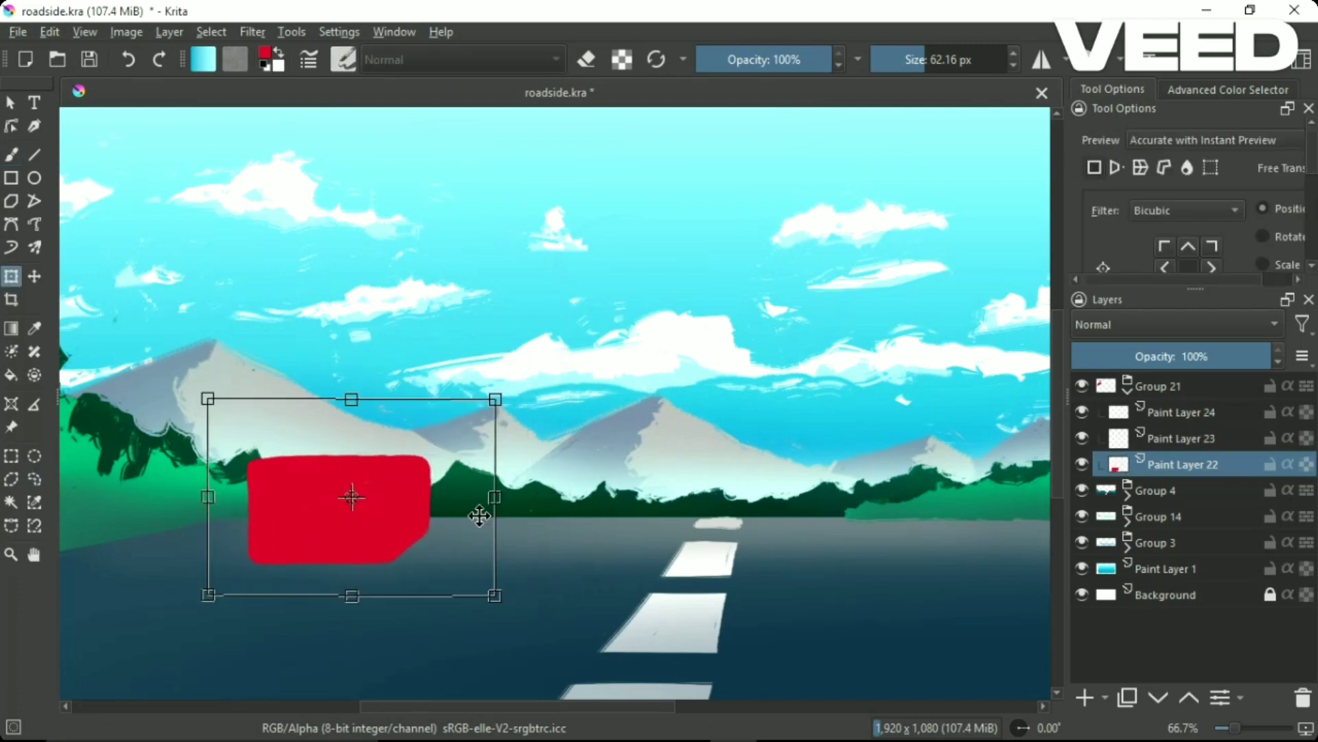
left_click_drag(499, 498, 547, 497)
key("b")
Paint red roof pillars above the body, redrawing the slanted middle pillar straighter.
key("ctrl+shift+a")
left_click_drag(309, 452, 313, 347)
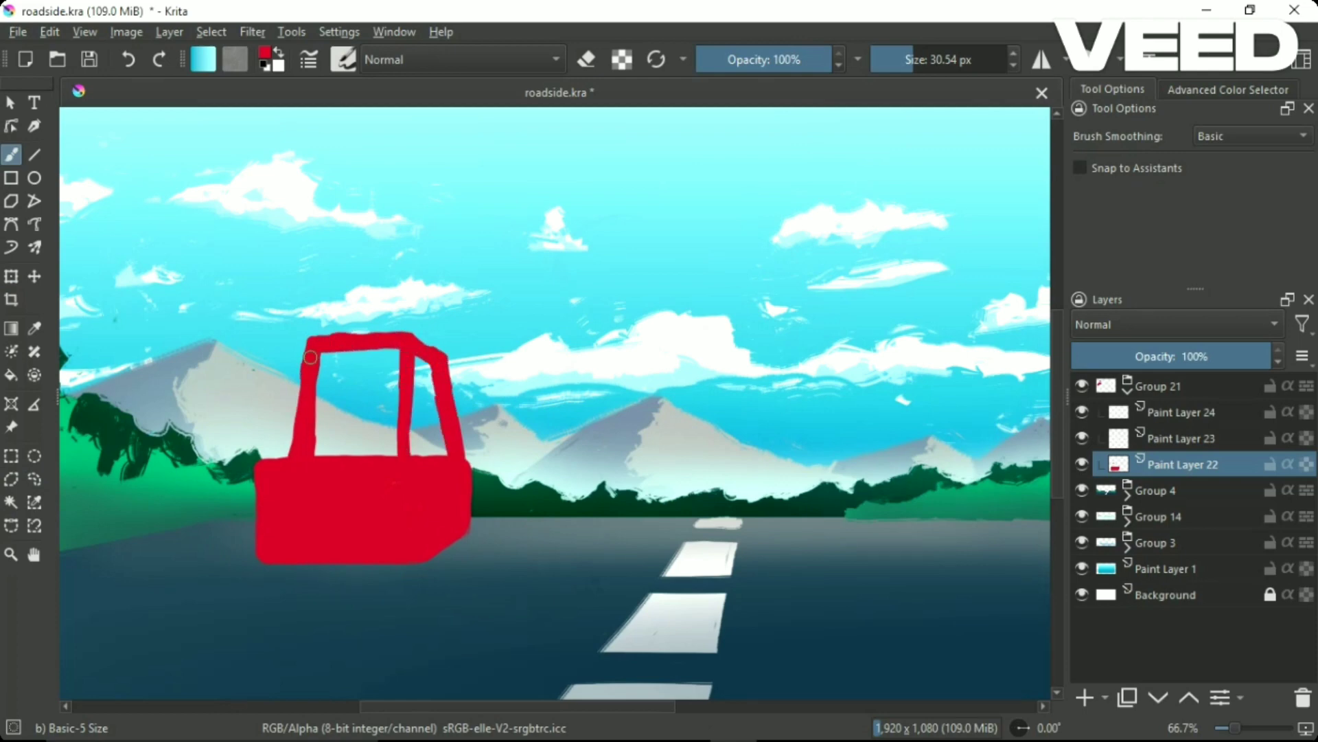
key("ctrl+z")
left_click_drag(406, 342, 415, 450)
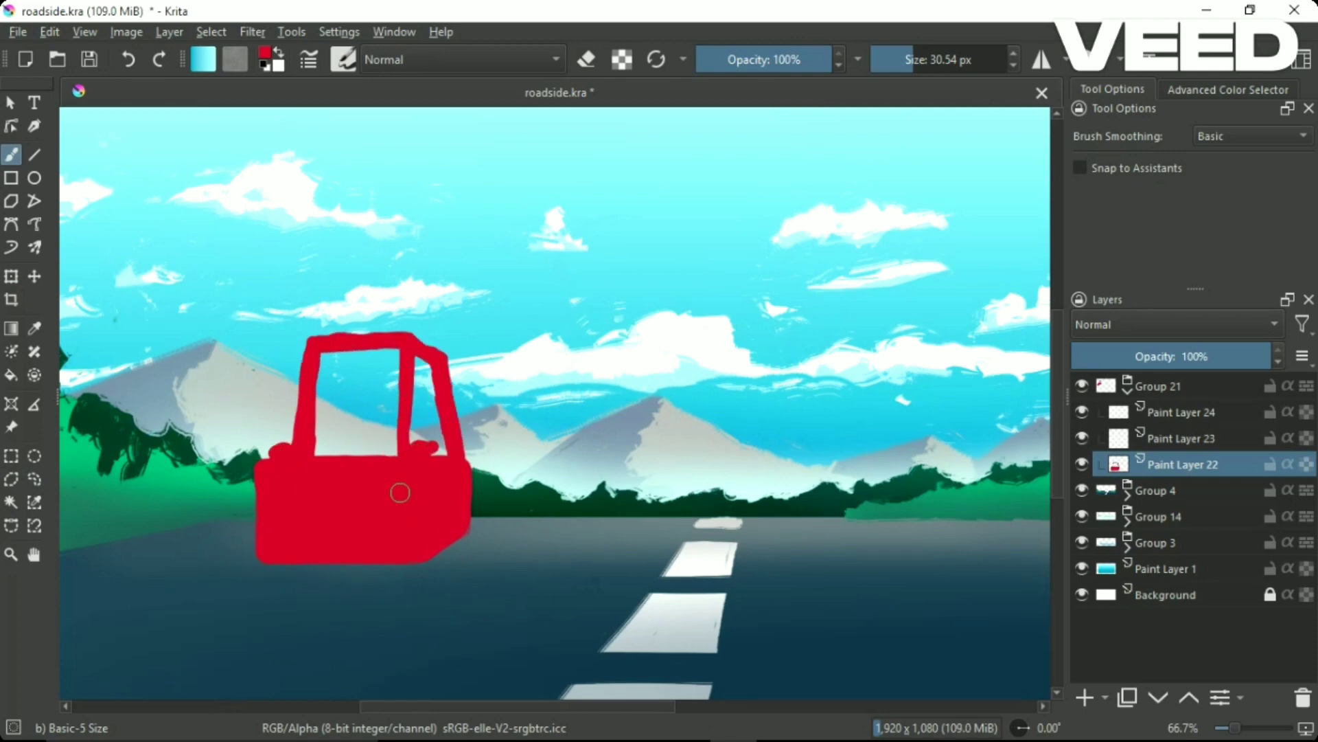
Fill the cab windows with blue on a layer beneath the body, then touch up the red frame.
left_click_drag(1181, 437, 1182, 475)
right_click(377, 412)
left_click(356, 406)
left_click_drag(323, 371, 388, 440)
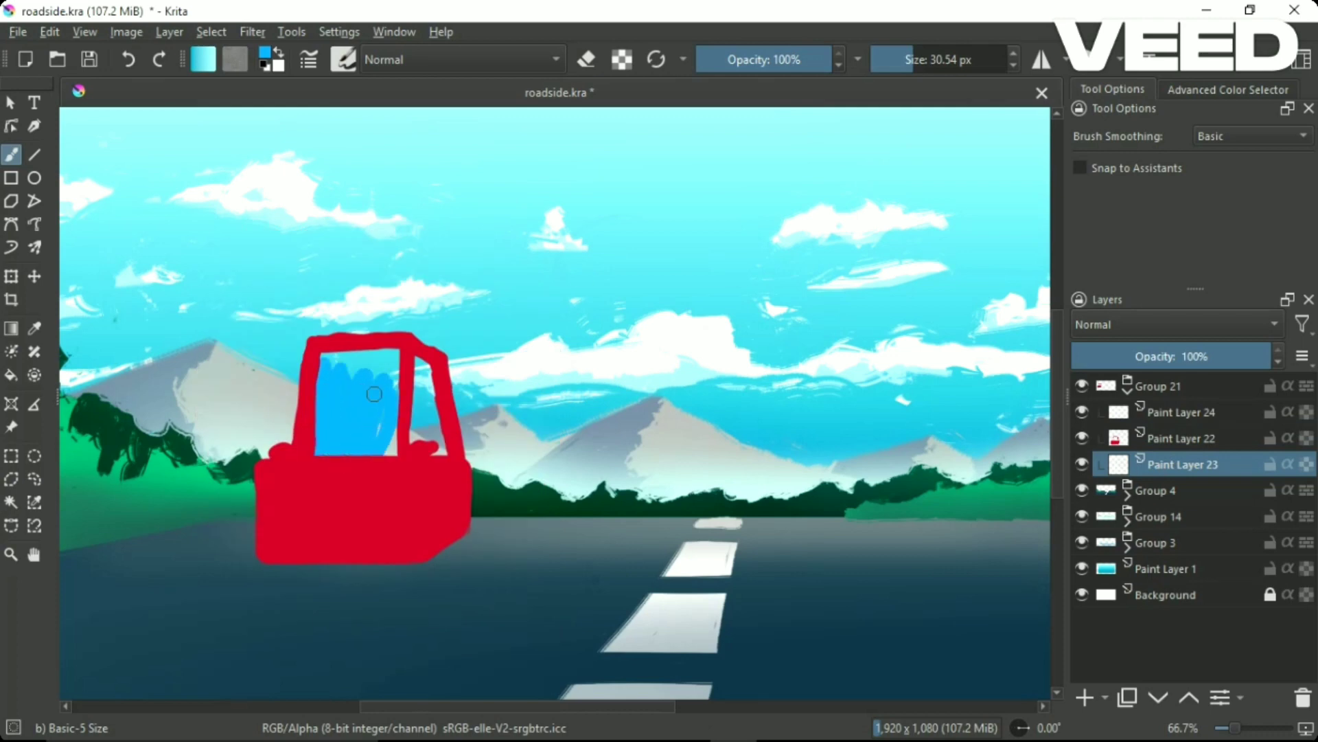
left_click_drag(412, 364, 417, 407)
left_click(440, 481, "ctrl")
left_click_drag(424, 360, 423, 384)
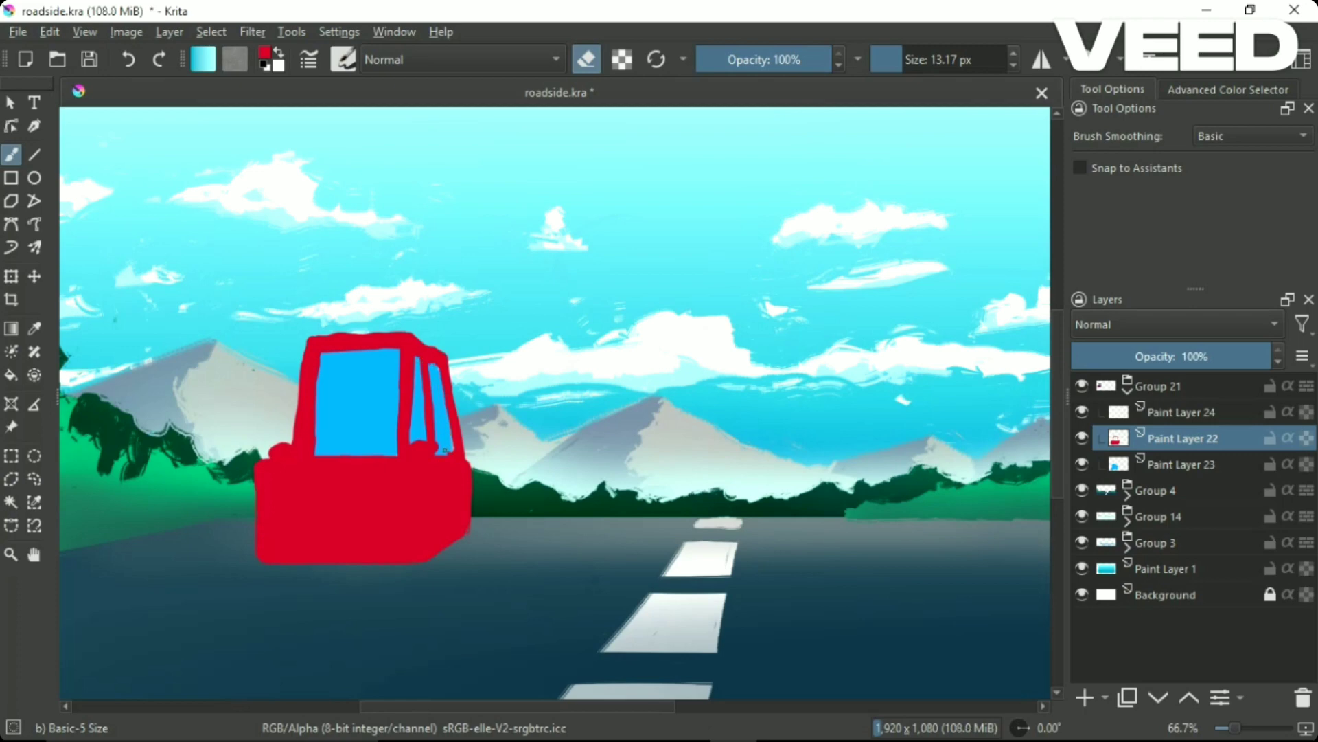
Add a highlight layer and try light cyan hatching across the windows, then undo it.
key("Insert")
key("ctrl+Page_Down")
right_click(360, 388)
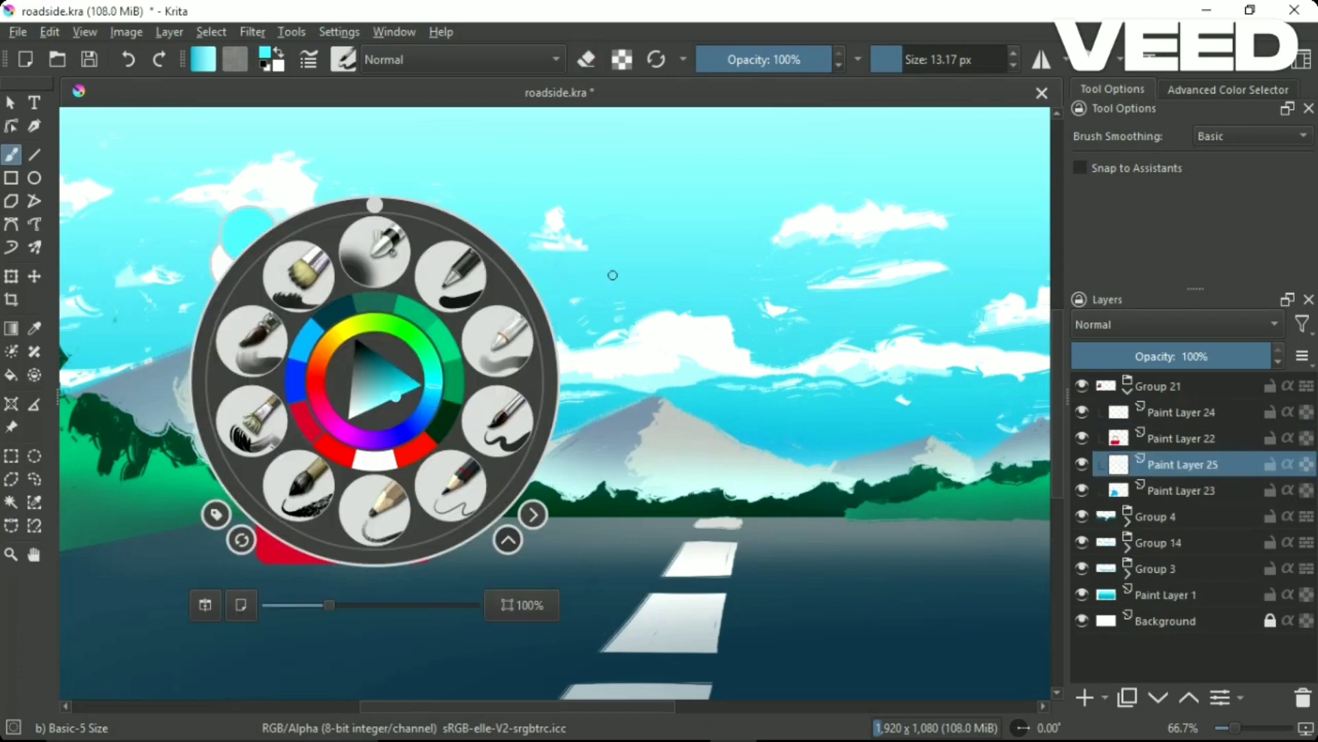
left_click(340, 405)
left_click_drag(323, 446, 395, 354)
left_click_drag(412, 433, 441, 422)
key("ctrl+z")
key("ctrl+z")
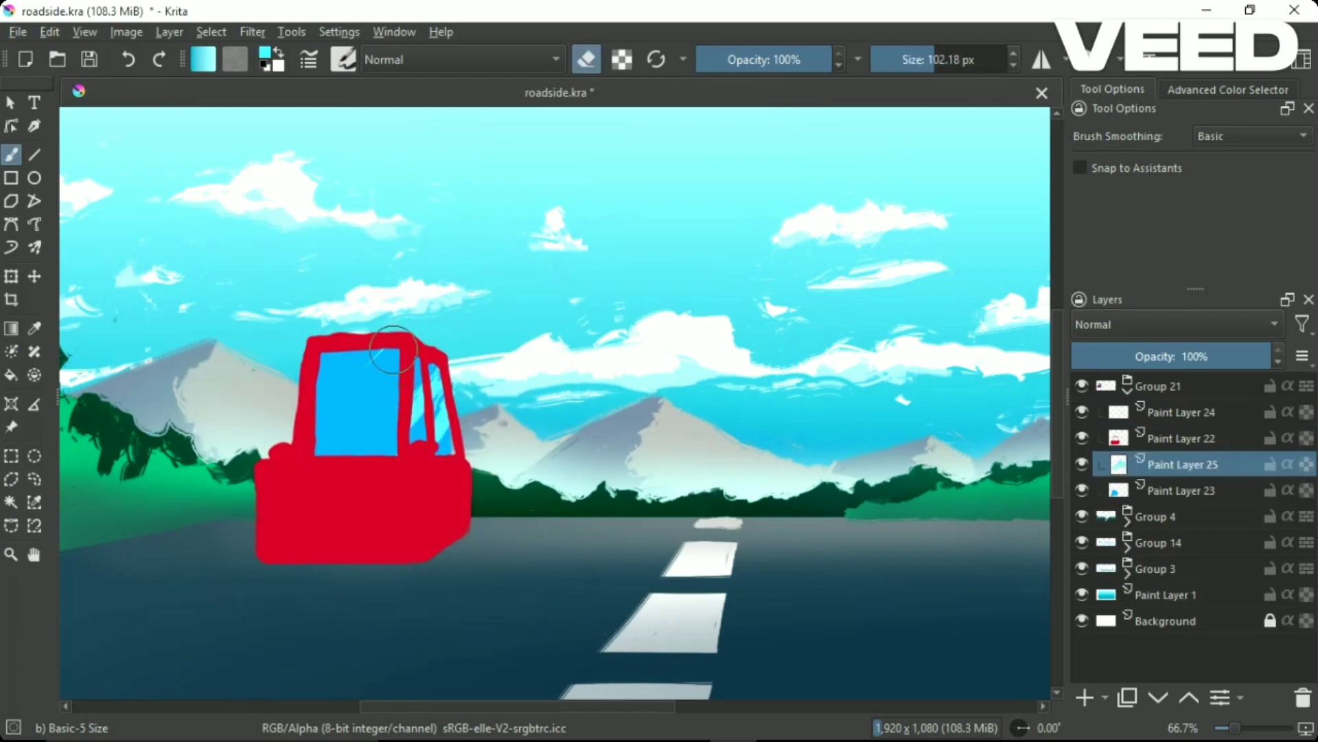
Paint lighter streaks across the windows with Bristles-2 Flat Rough, reworking them with the eraser.
right_click(392, 435)
left_click(392, 309)
left_click_drag(323, 447, 437, 332)
key("e")
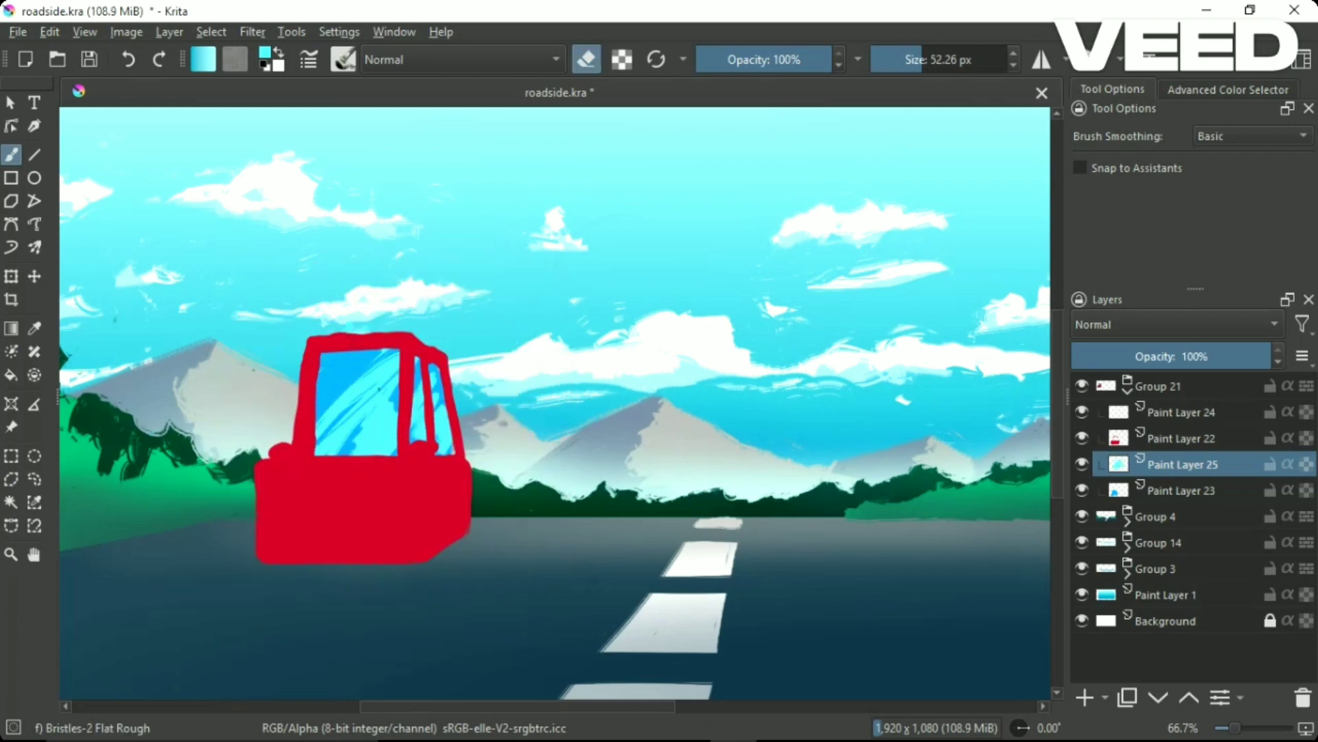
left_click_drag(323, 446, 399, 354)
key("e")
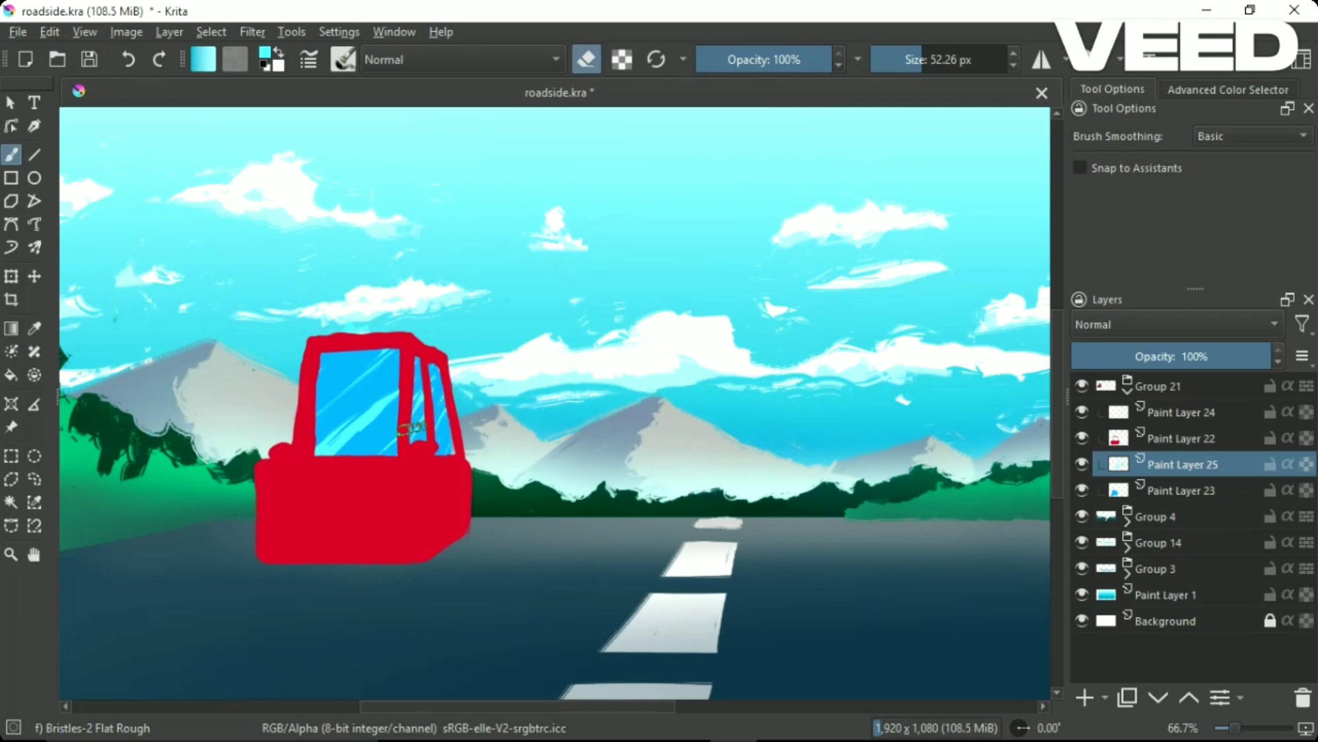
Trim the red roof top and reshape the cab's left pillar on Paint Layer 22.
key("Page_Up")
right_click(410, 428)
left_click(412, 447)
mouse_move(289, 337)
left_mouse_down()
mouse_move(405, 334)
mouse_move(390, 340)
left_mouse_up()
left_click_drag(306, 342, 292, 450)
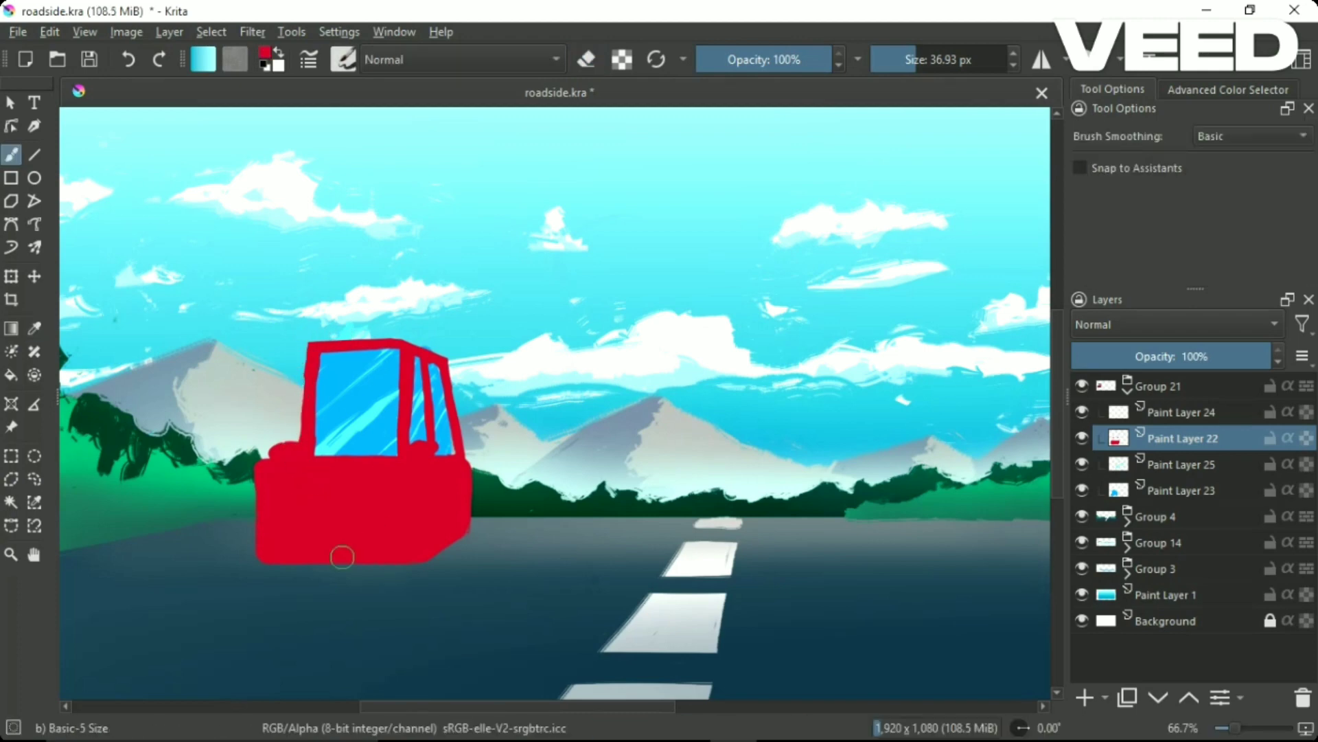
Paint a yellow headlight and a grey bumper strip under the car on Paint Layer 24.
left_click(1180, 412)
right_click(389, 440)
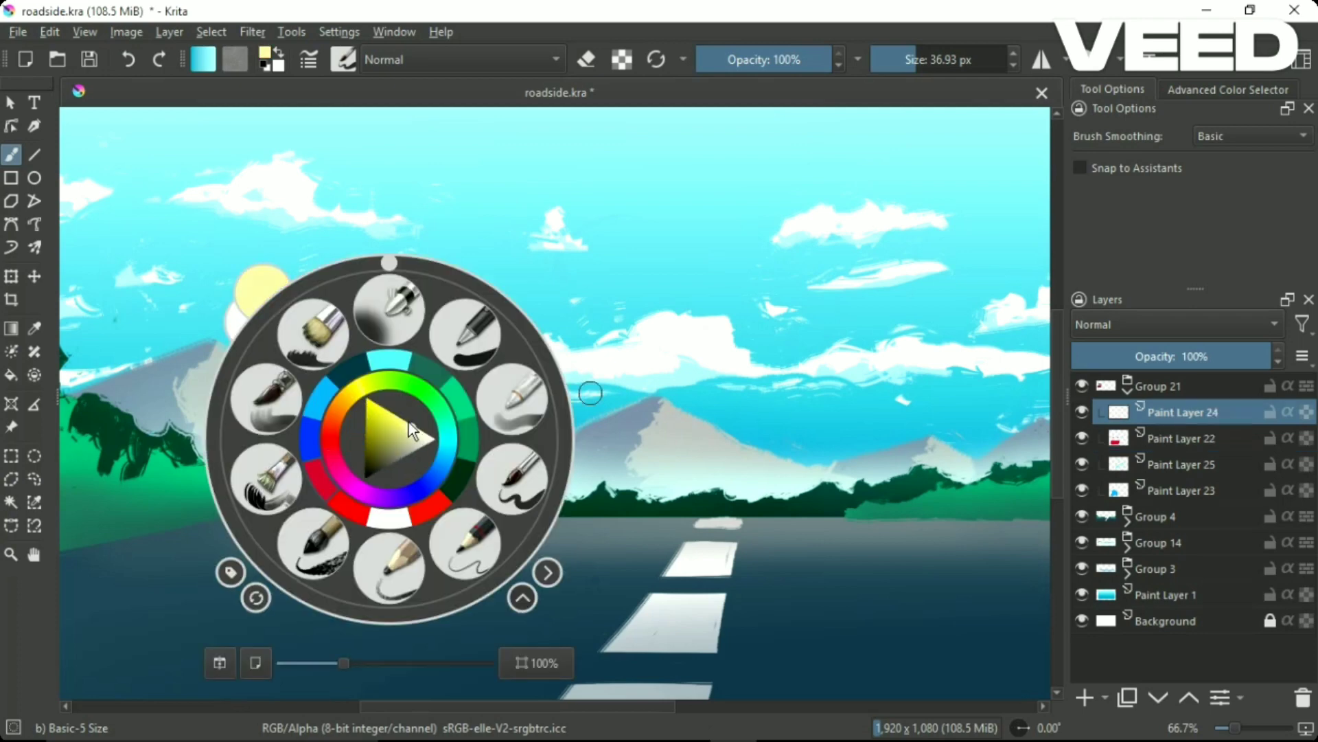
key("Escape")
left_click_drag(267, 505, 277, 499)
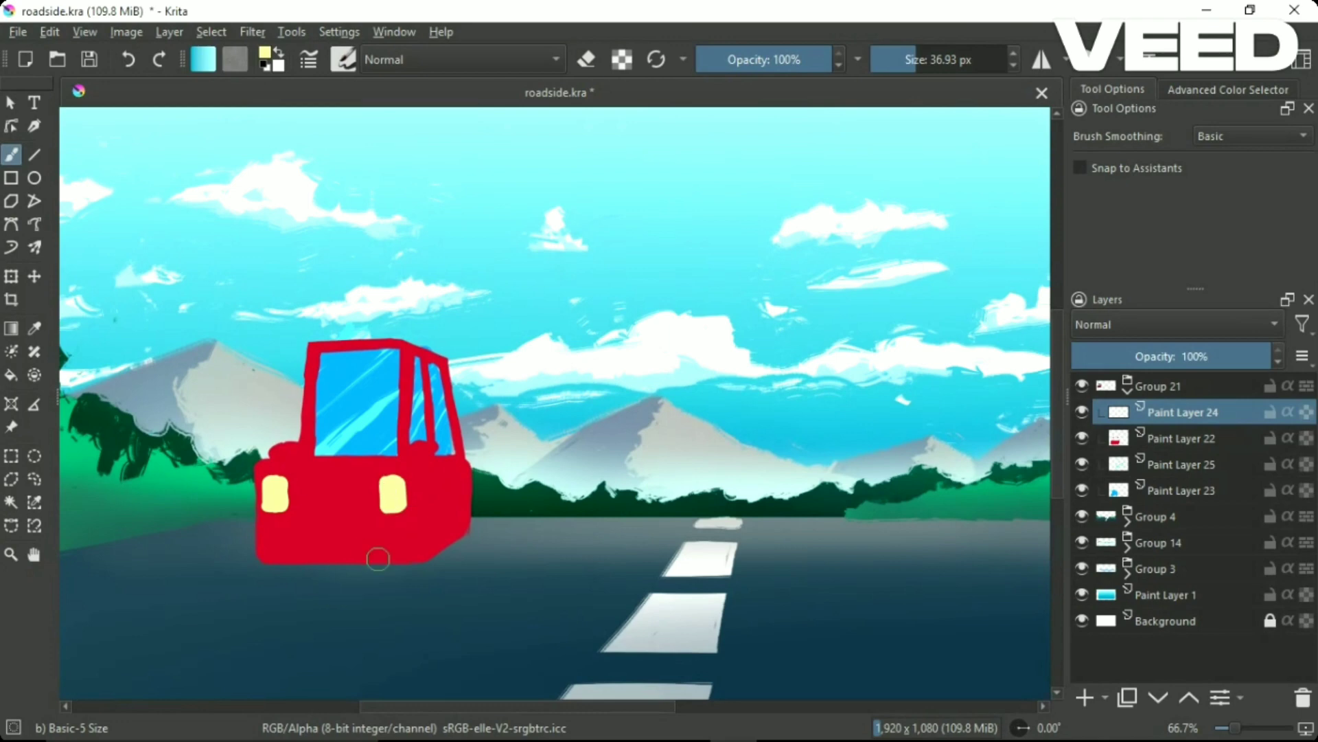
right_click(378, 558)
left_click(406, 437)
left_click_drag(419, 558, 303, 566)
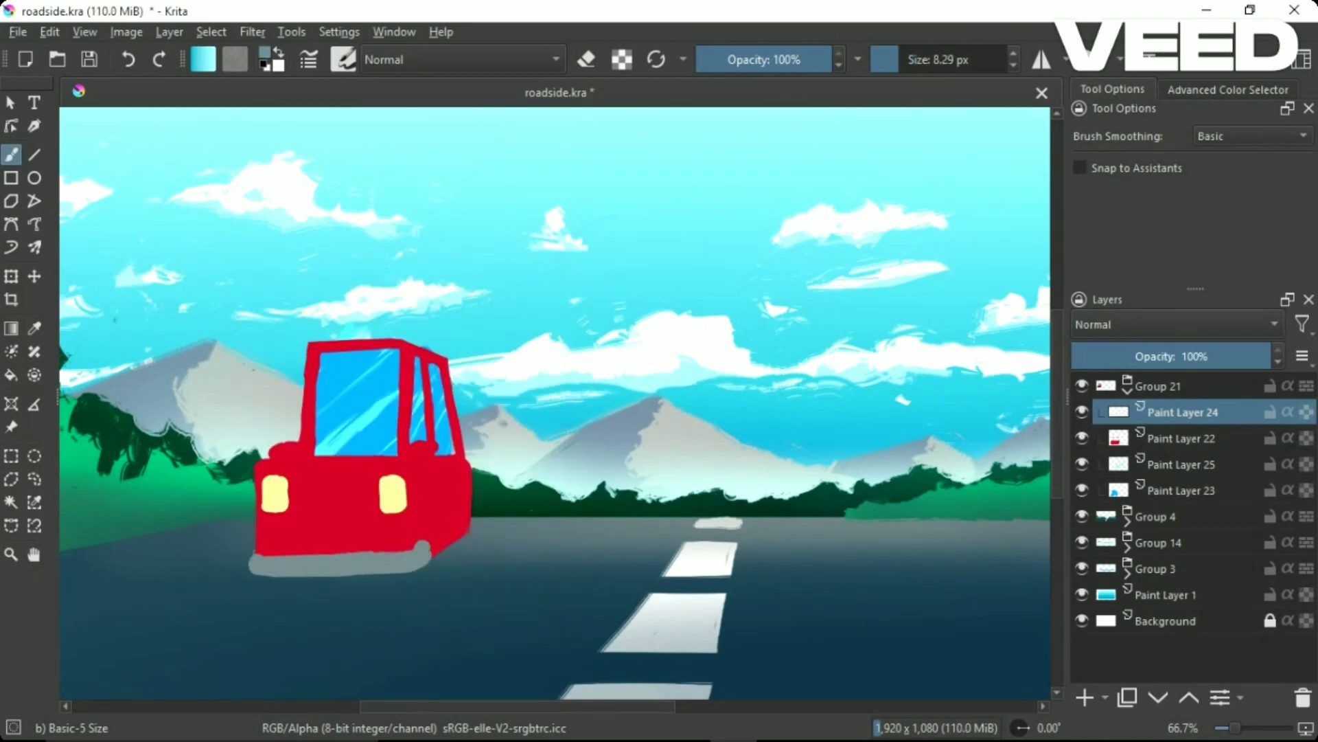
Paint a dark wheel under the car on a new layer with a larger brush.
key("Insert")
right_click(457, 412)
left_click(582, 367)
left_click_drag(442, 556, 439, 516)
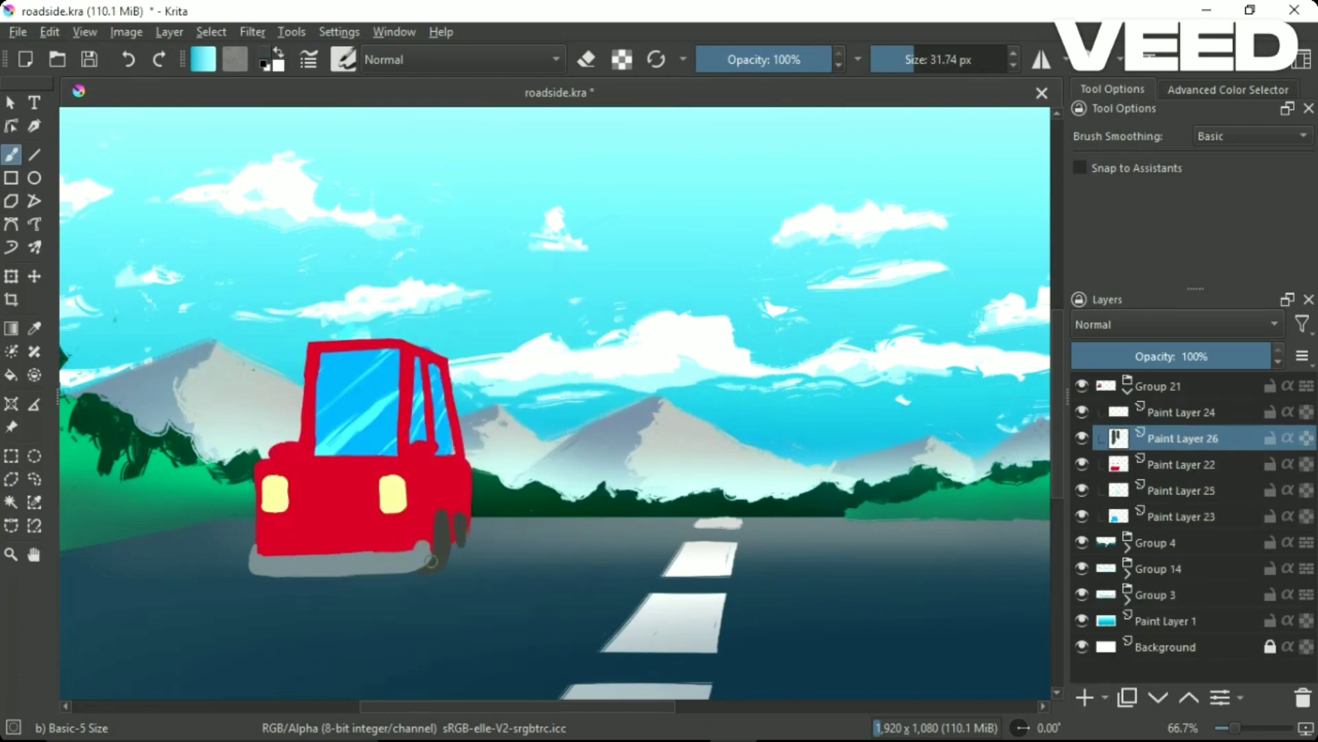
Even out the grey bumper strip along the car's base.
key("Page_Up")
key("e")
left_click_drag(248, 577, 302, 573)
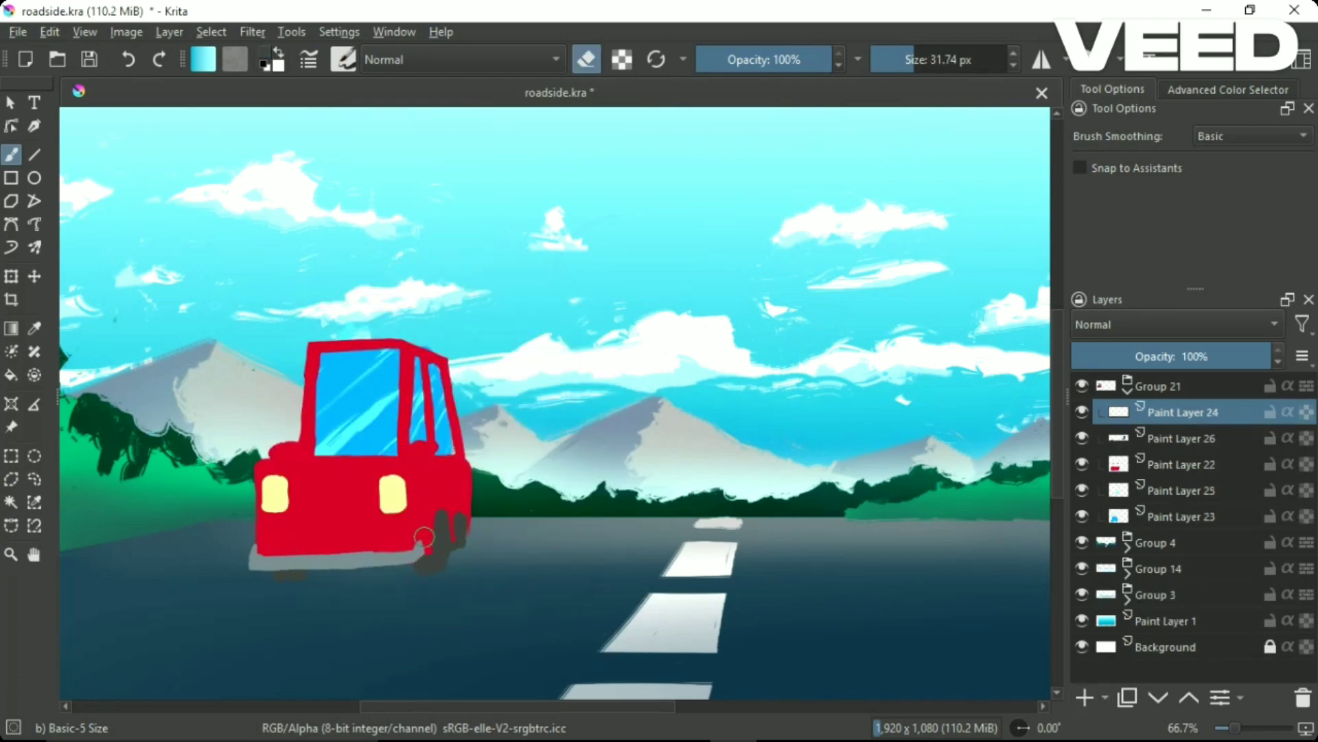
key("ctrl+z")
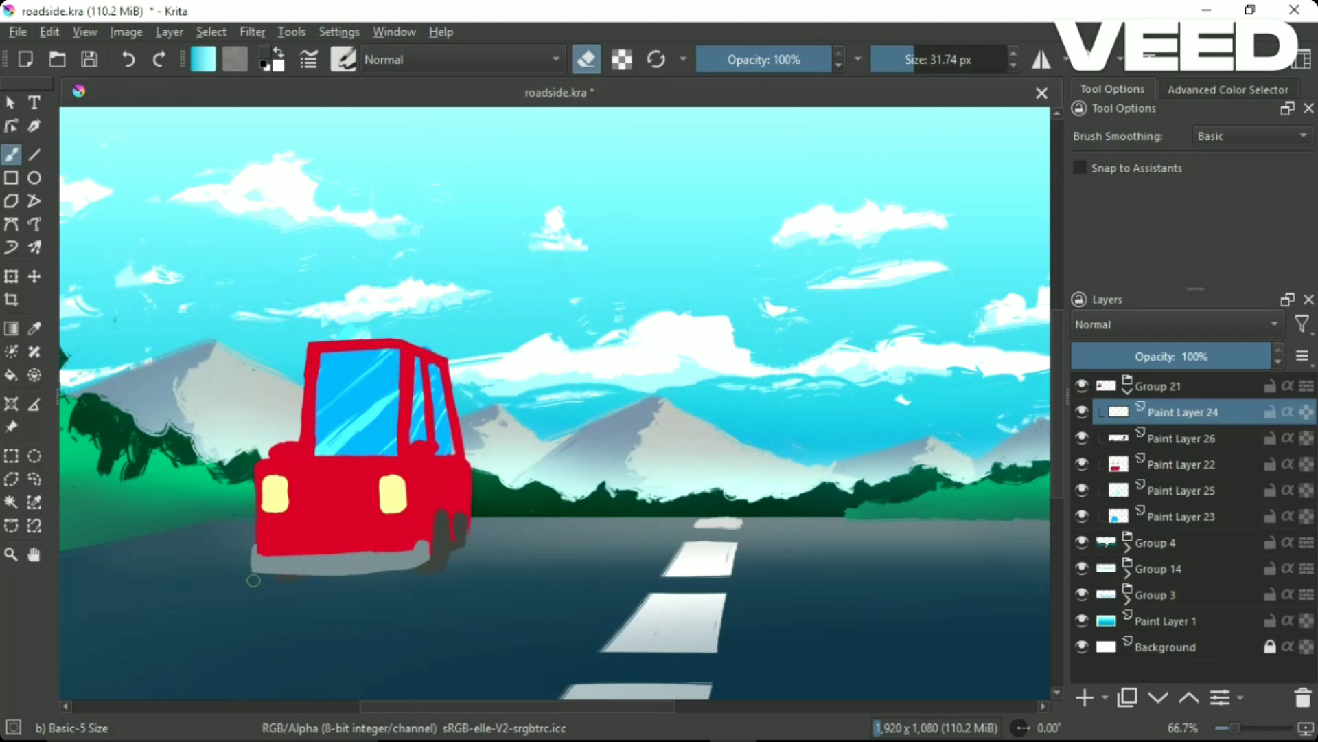
left_click_drag(401, 570, 237, 566)
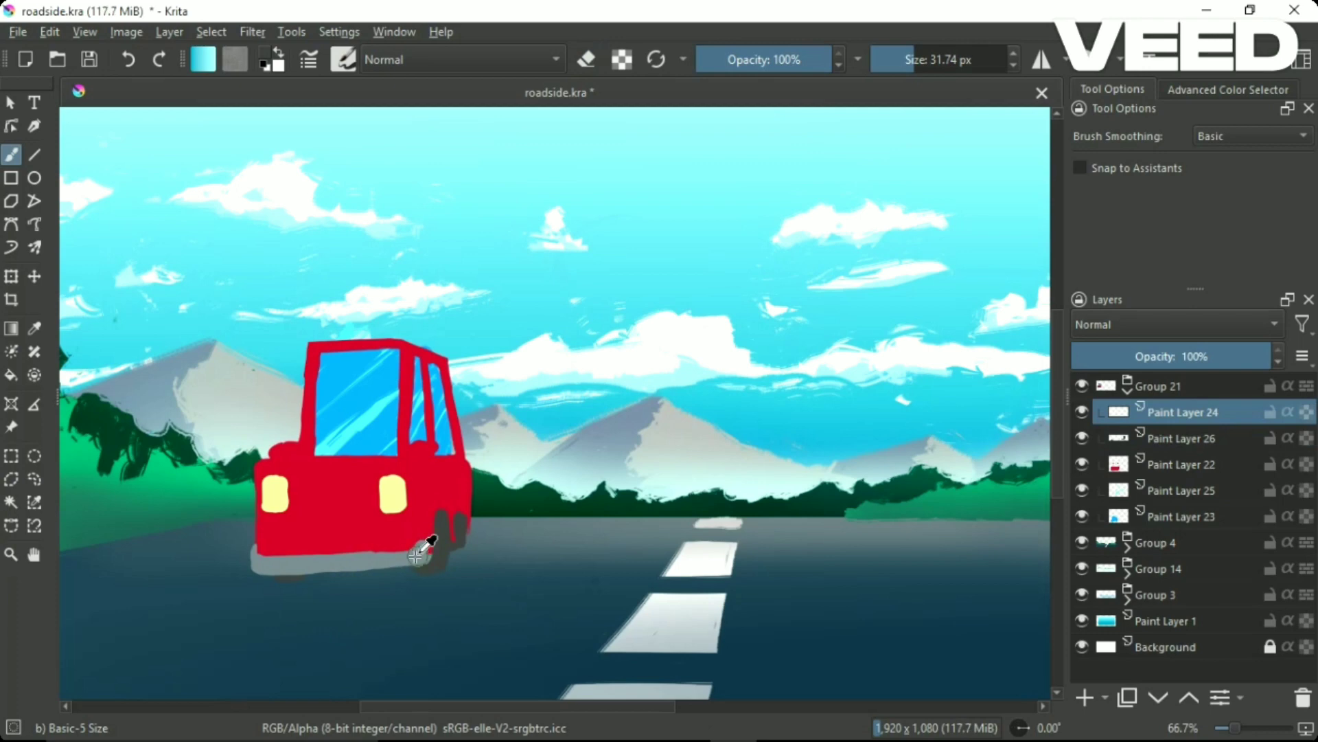
key("Page_Down")
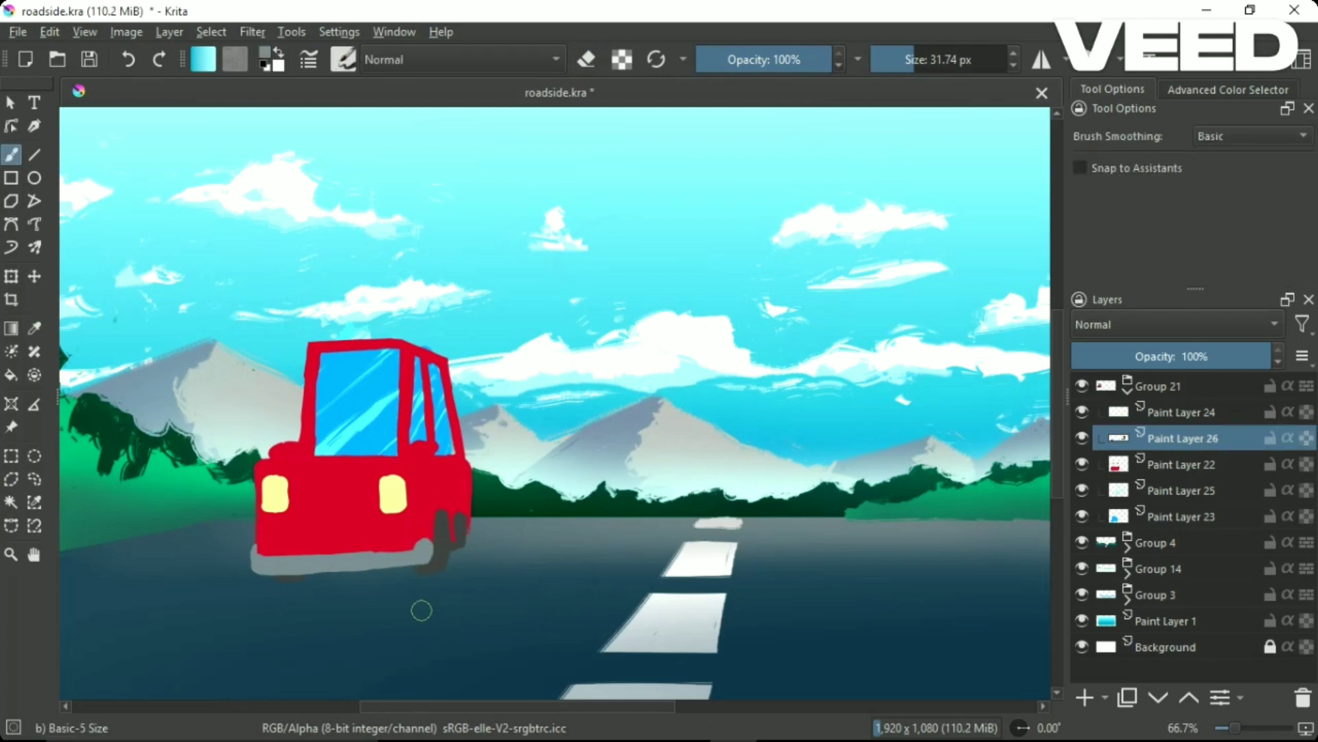
left_click(1169, 464)
Move the body layer above the wheels and airbrush soft blue over the windshield on Paint Layer 27.
key("e")
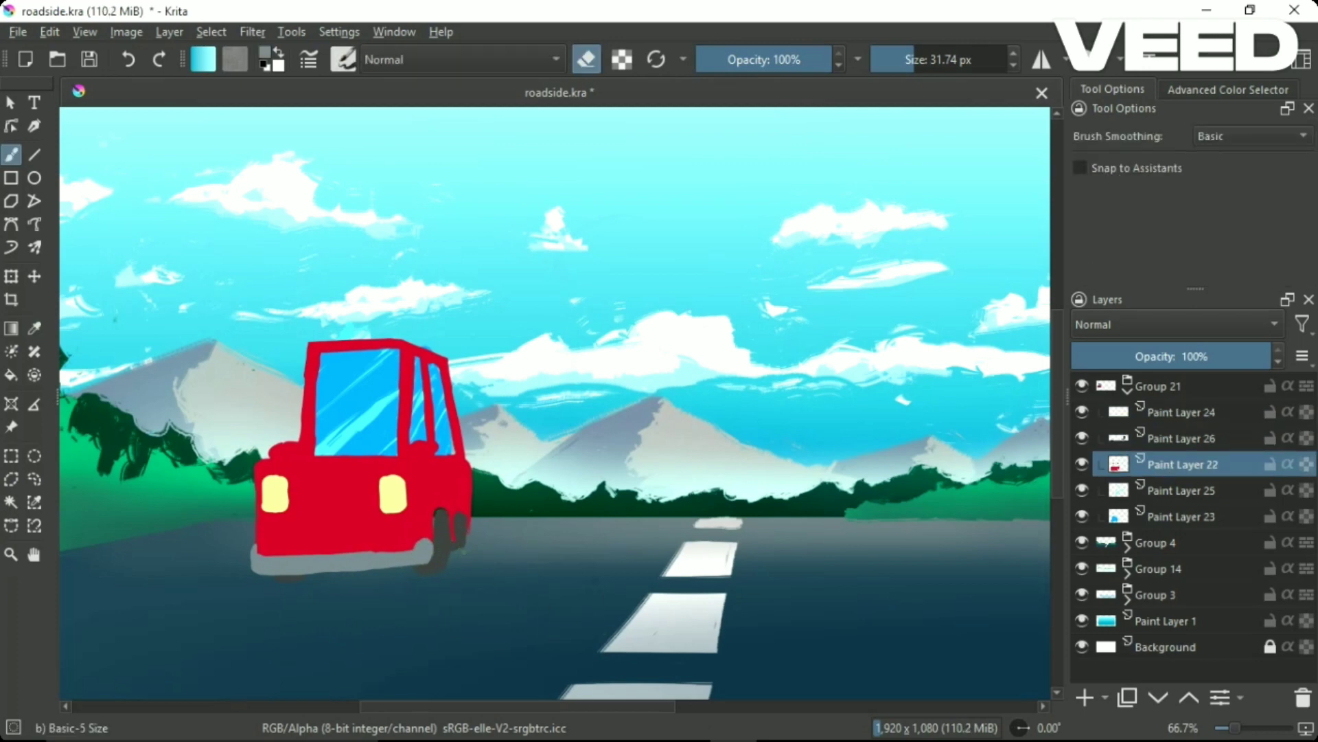
key("ctrl+Page_Up")
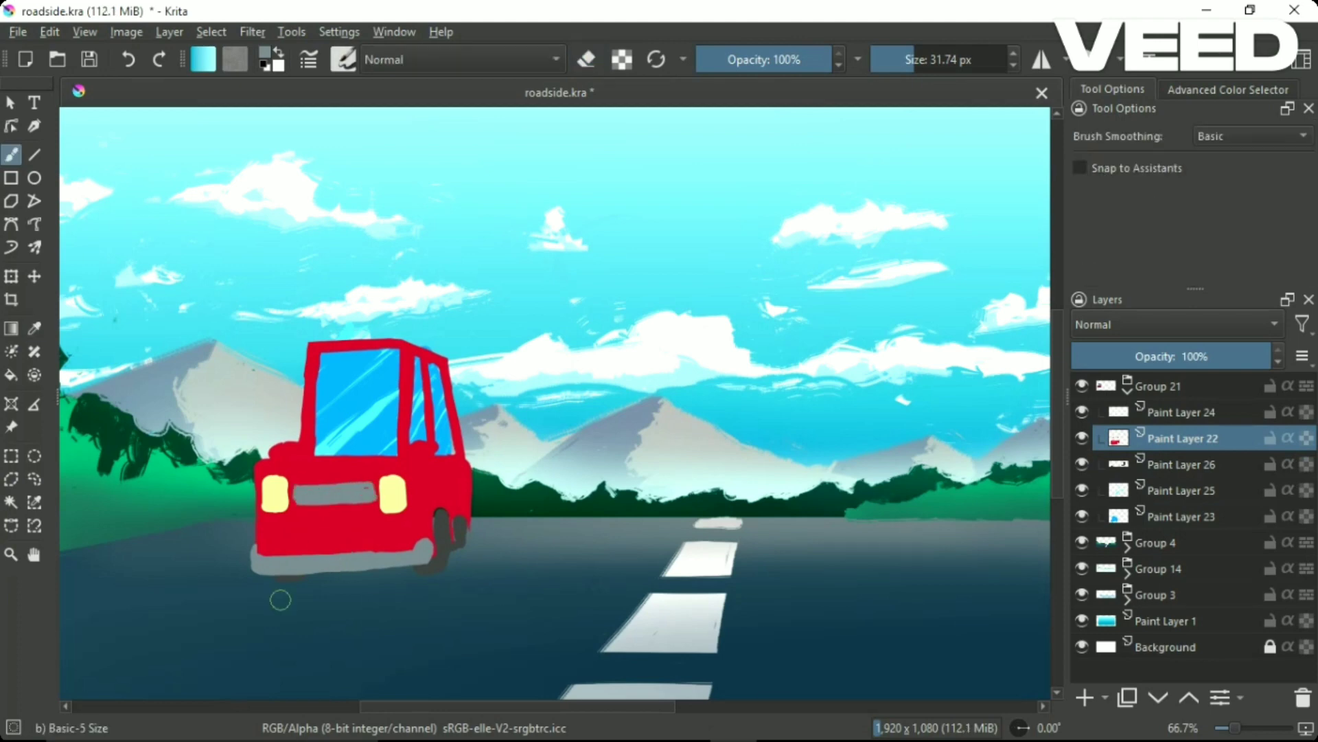
left_click(1169, 516)
key("Insert")
key("slash")
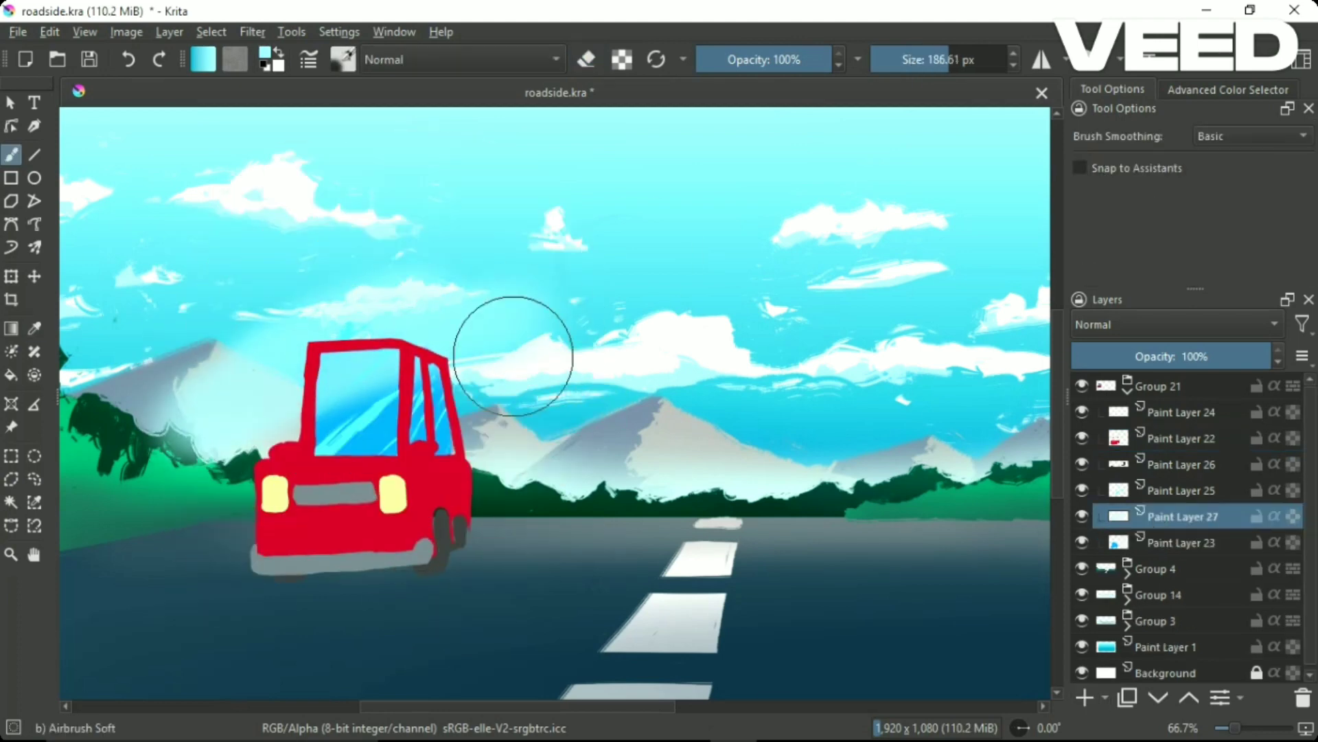
right_click(412, 392)
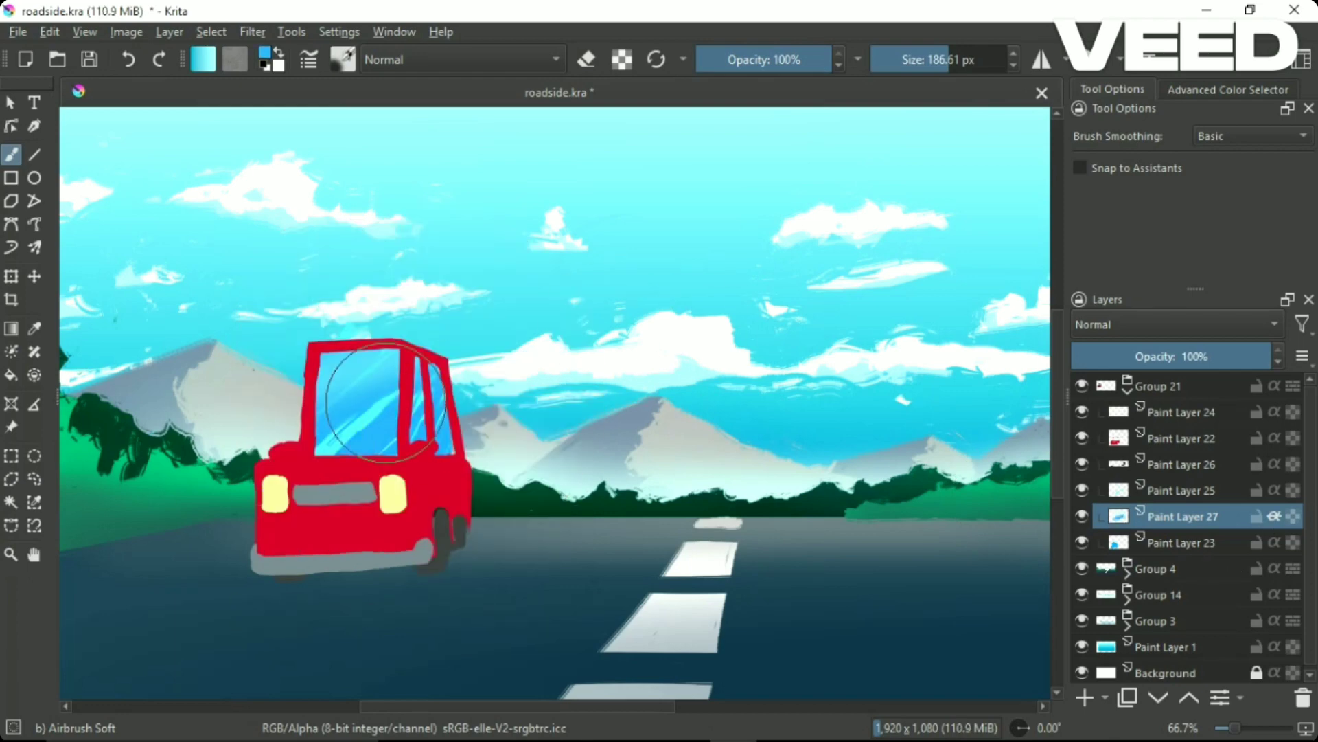
left_click_drag(494, 405, 543, 408)
left_click_drag(412, 412, 357, 412)
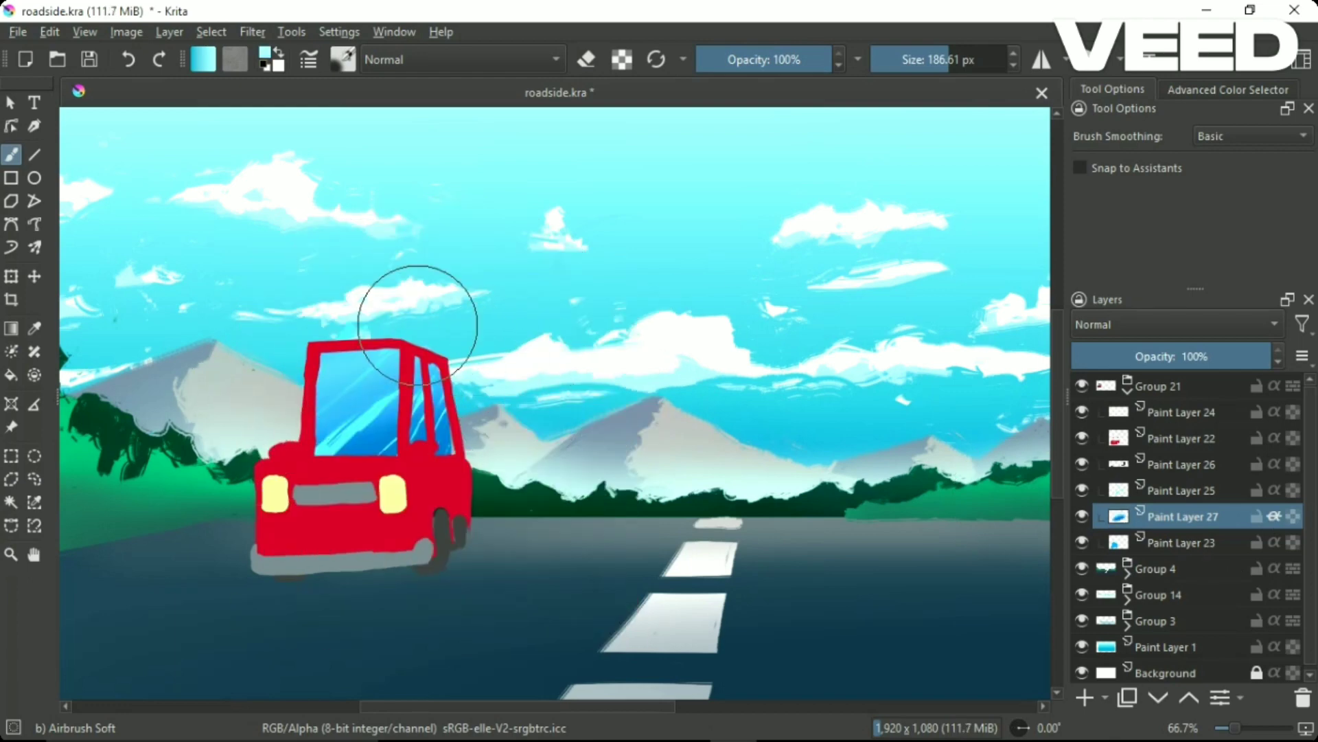
Move Paint Layer 25 above the tint and add Paint Layer 28 with a darker red selected.
mouse_move(1167, 490)
left_mouse_down()
mouse_move(1168, 516)
mouse_move(1105, 493)
left_mouse_up()
key("e")
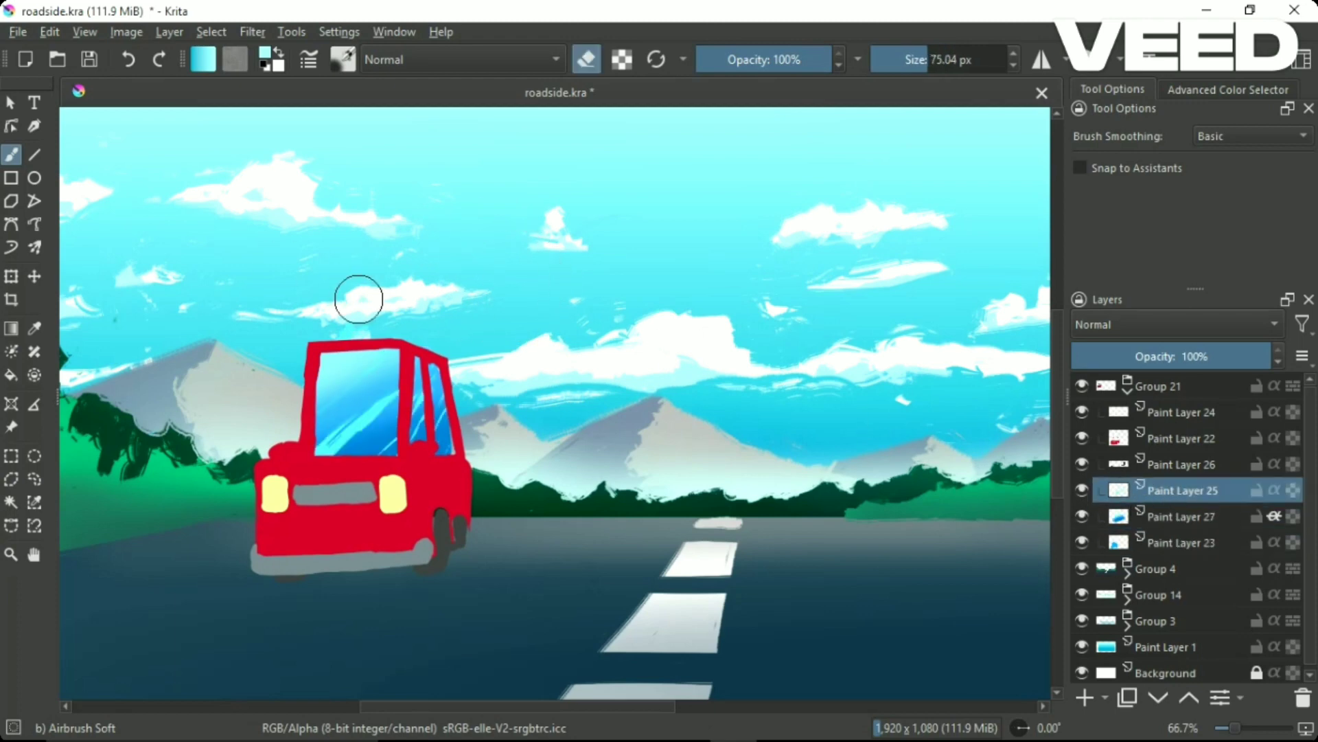
key("Page_Up")
key("Page_Up")
key("Insert")
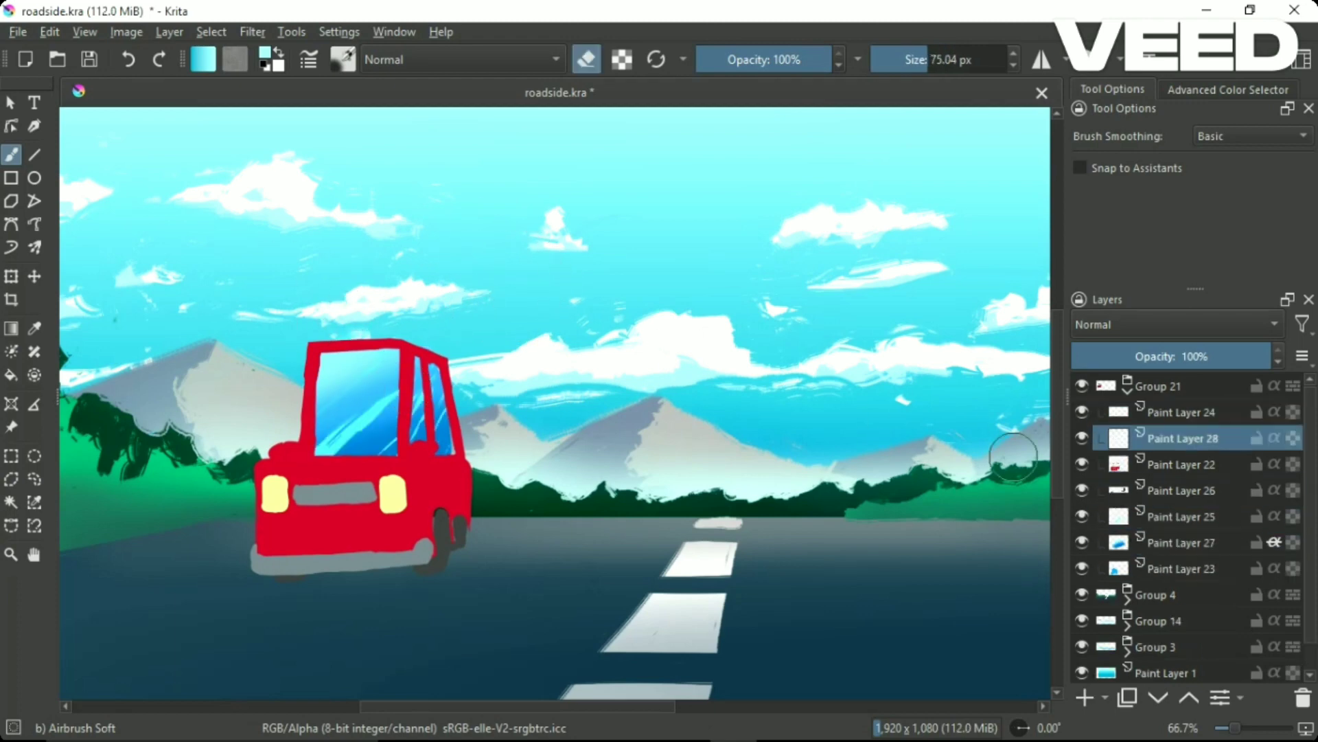
right_click(447, 439)
left_click(433, 451)
left_click(763, 405)
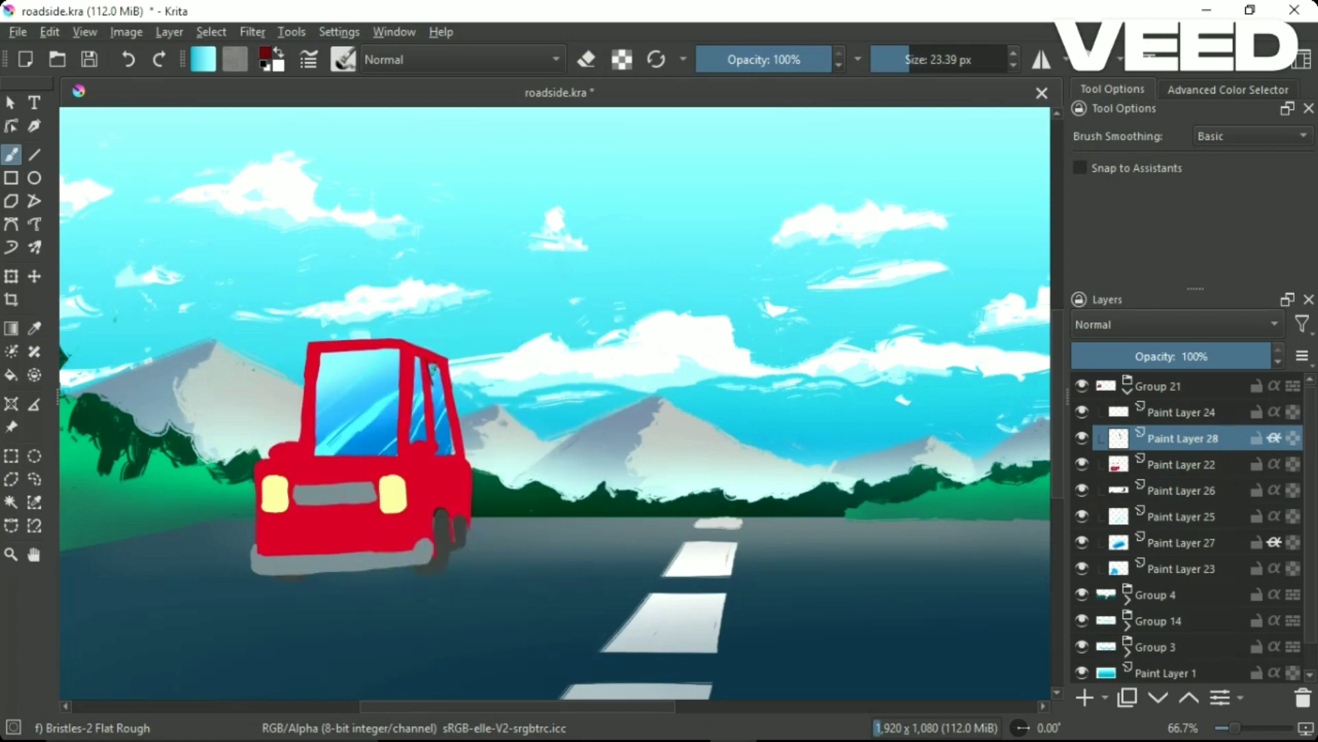
Outline the car's edges in dark red, then add Paint Layer 29 with a larger brush.
key("bracketleft")
key("bracketleft")
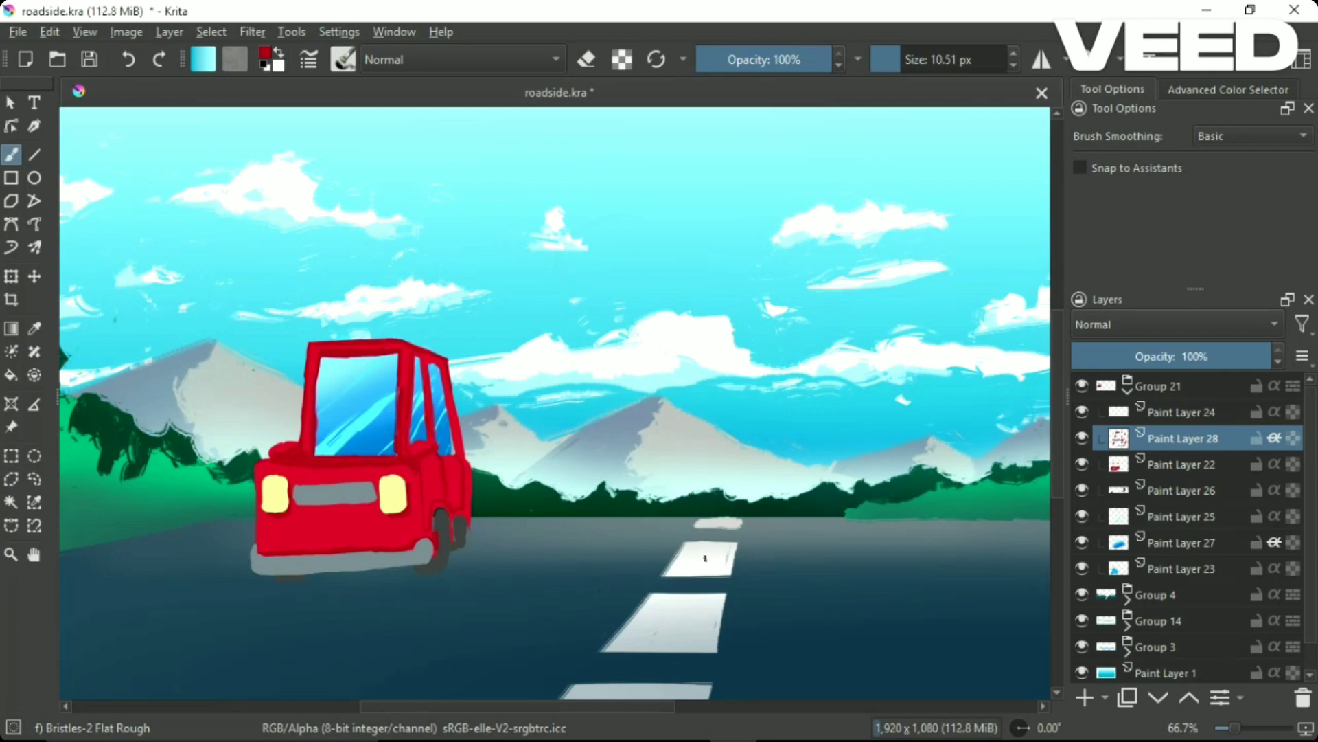
left_click(1167, 475)
key("Insert")
right_click(452, 439)
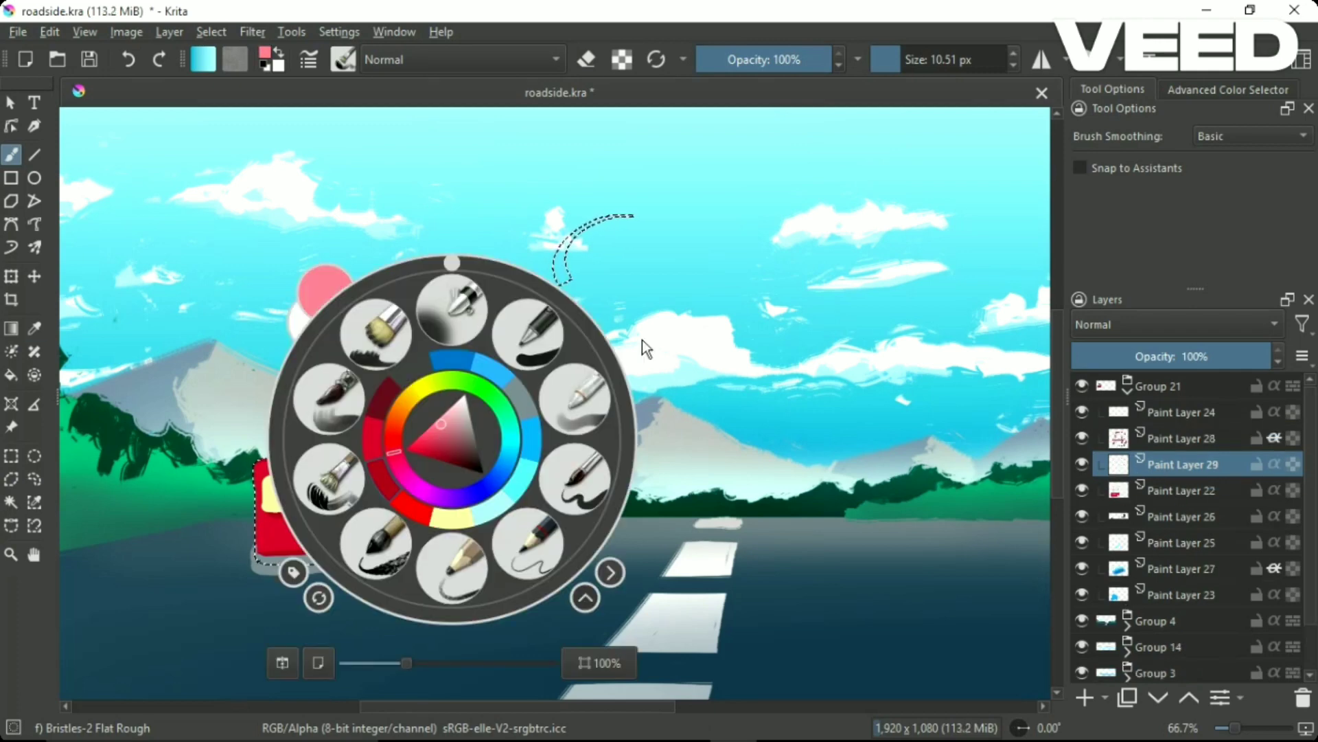
left_click(642, 340)
Erase stray marks near the rear wheel and add blue glass strokes over the windows.
key("e")
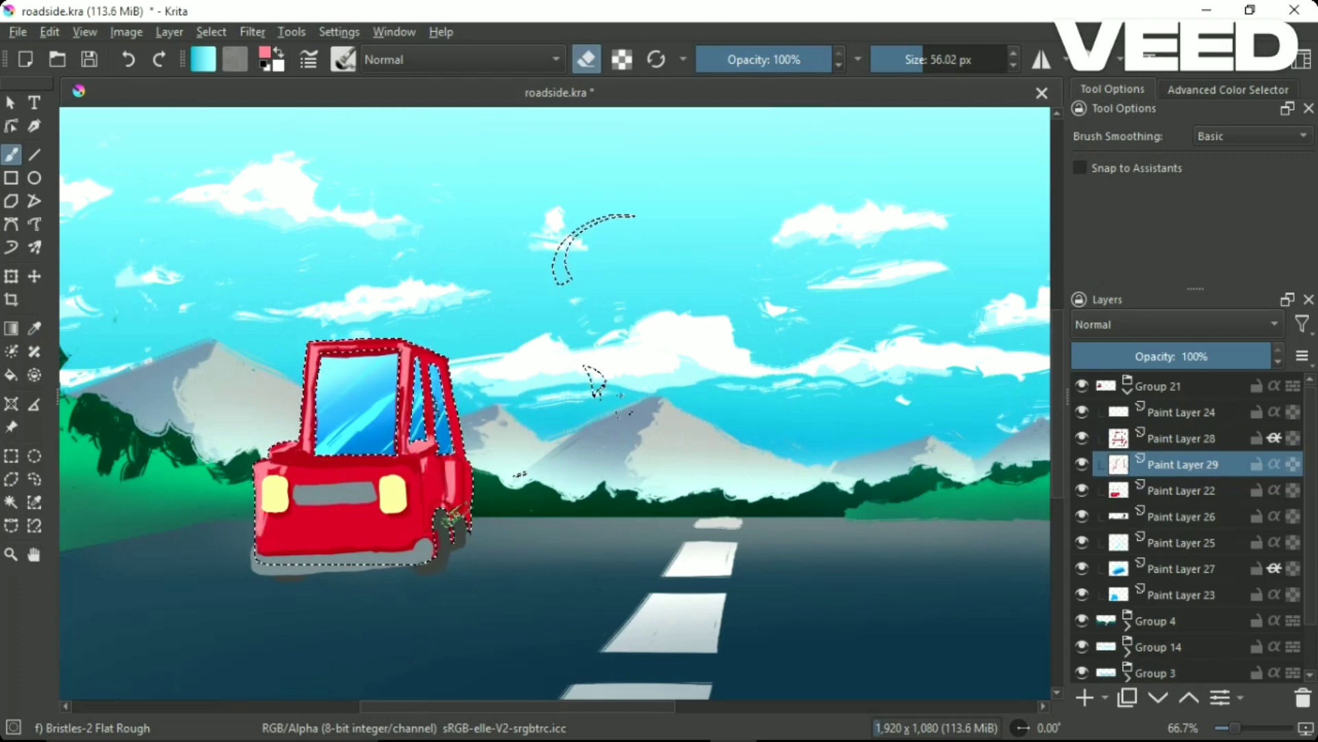
key("Delete")
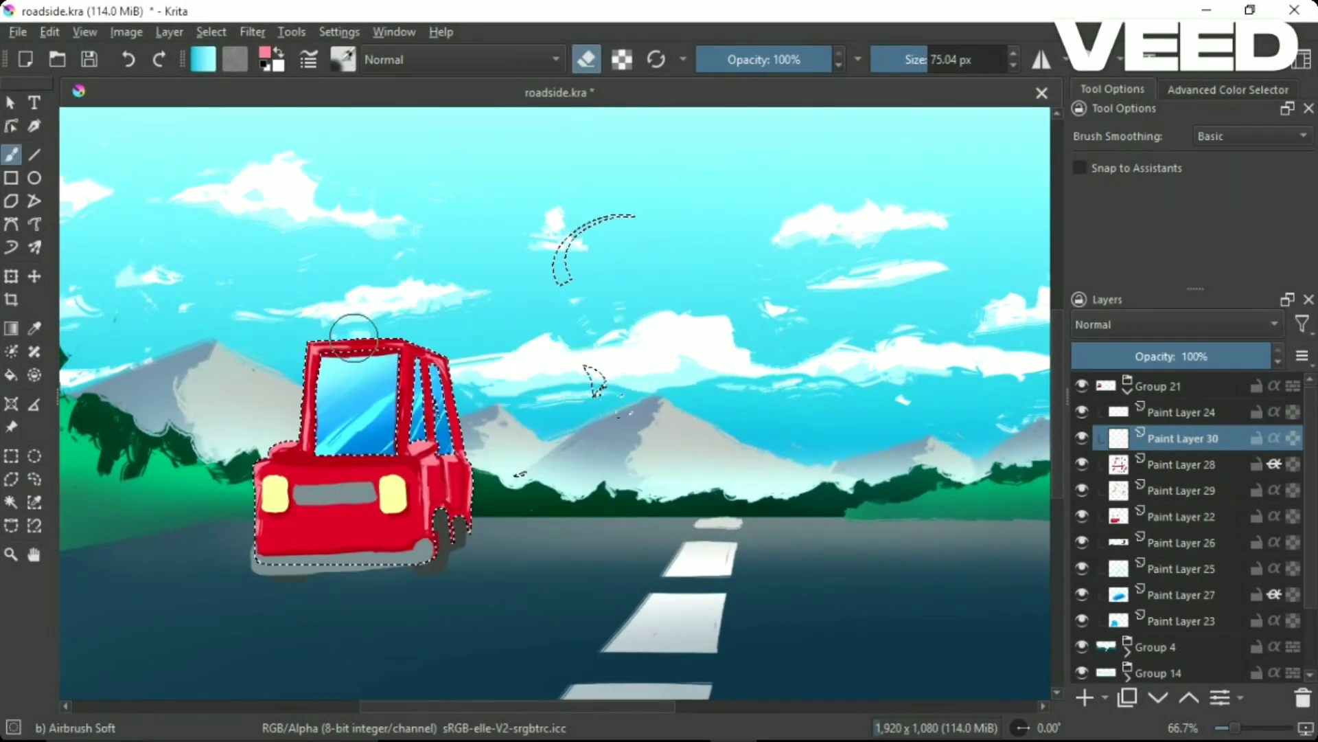
right_click(452, 413)
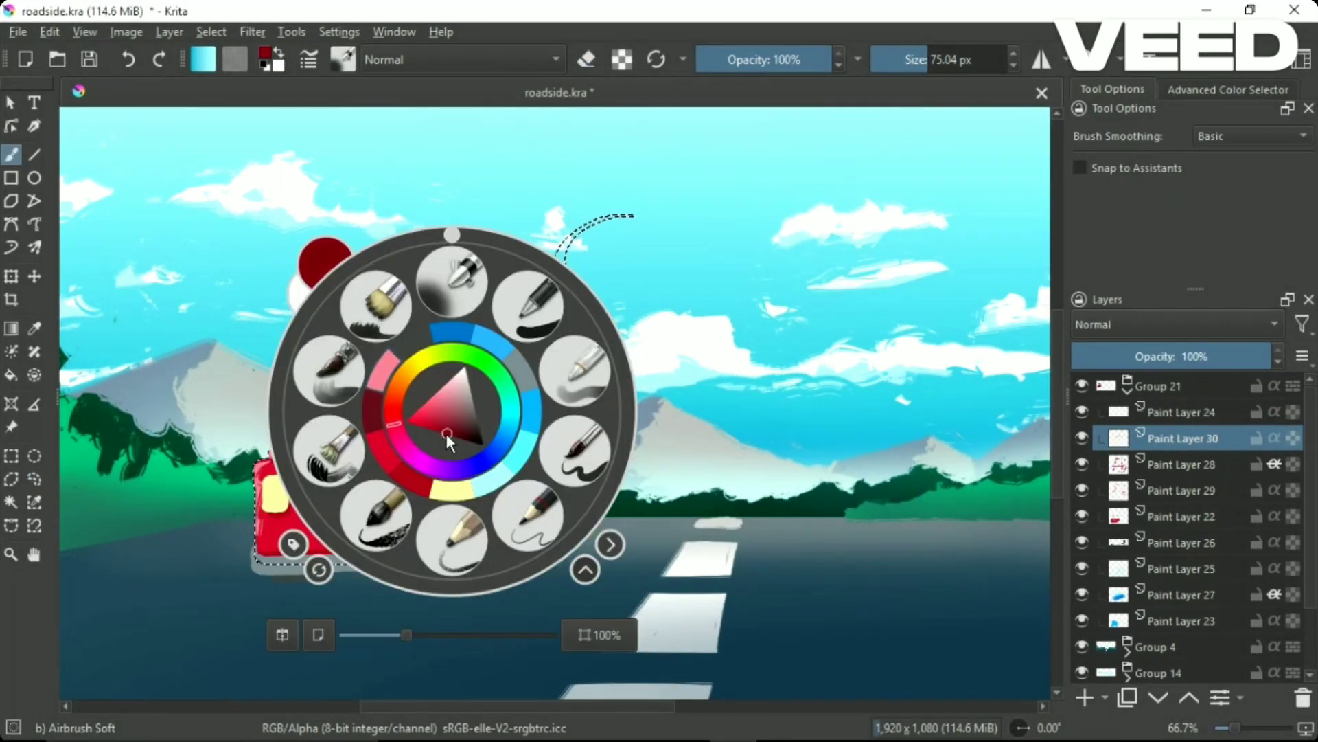
left_click_drag(357, 385, 385, 409)
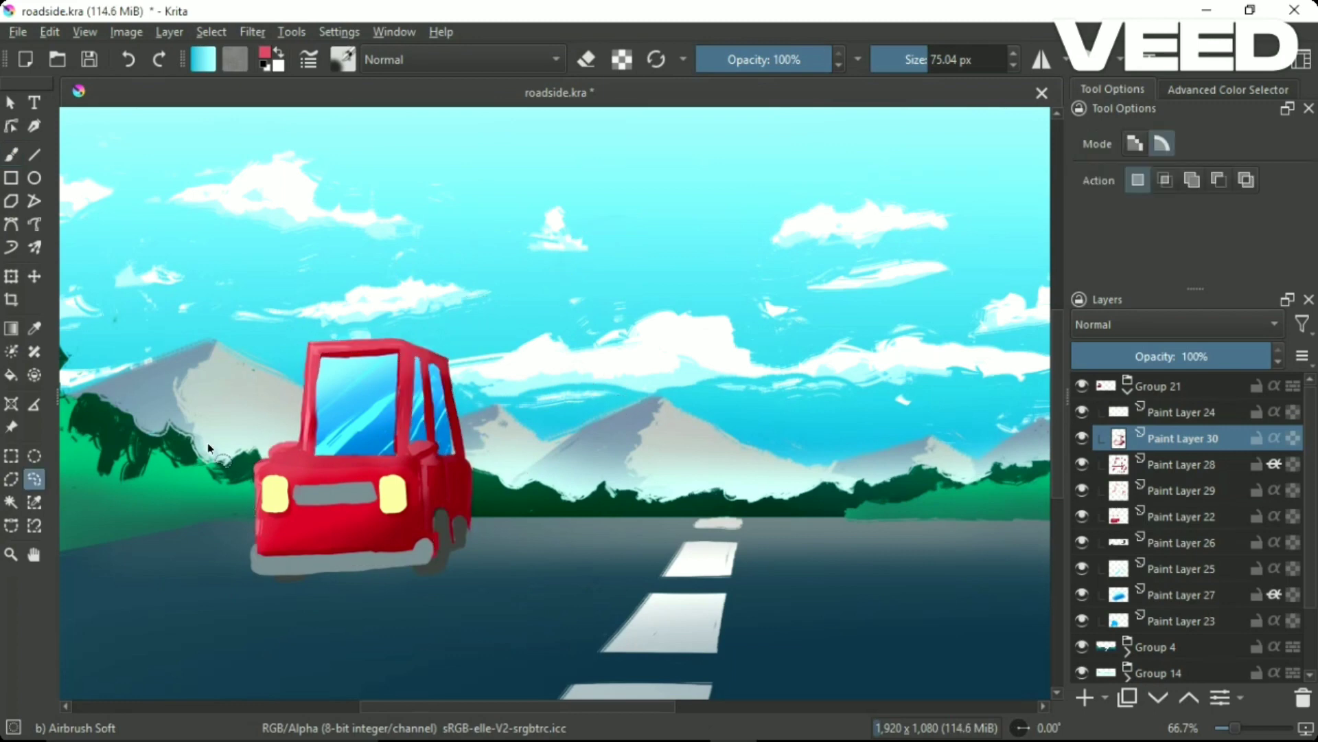
On a new layer, shade the lower left headlight orange with the Airbrush Soft preset.
left_click(1099, 516)
key("b")
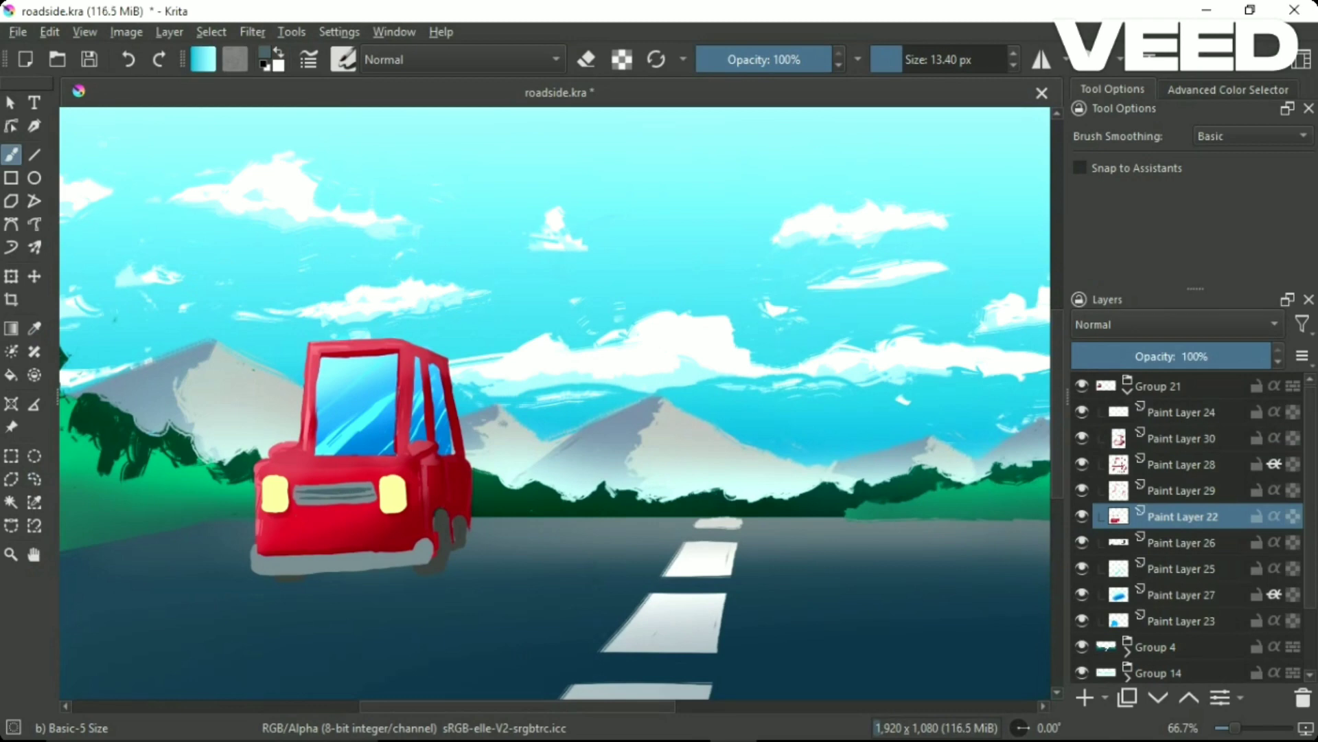
left_click(1181, 412)
key("Insert")
right_click(407, 439)
left_click(417, 305)
right_click(280, 297)
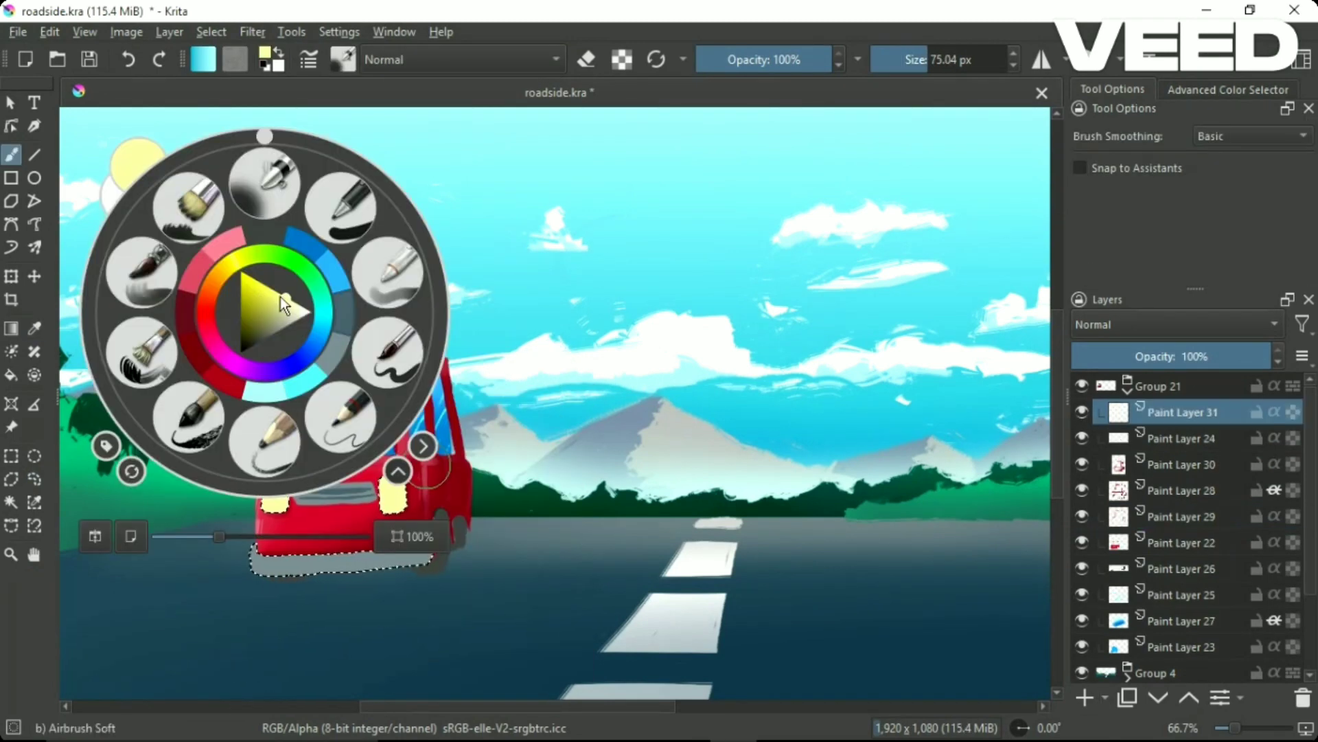
left_click(254, 295)
left_click(282, 527)
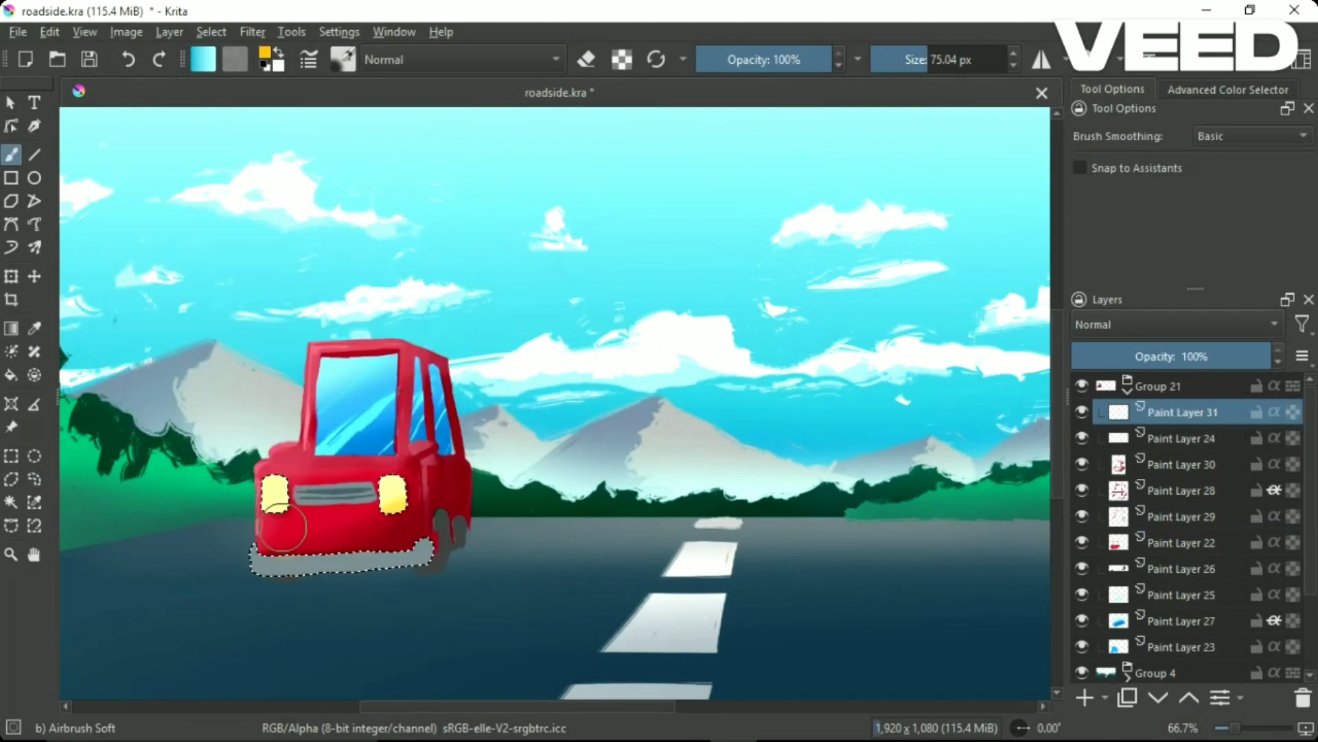
left_click_drag(281, 527, 289, 508)
Add a wheel-shading layer and pick a dark colour to darken the wheels.
right_click(398, 426)
left_click(366, 514)
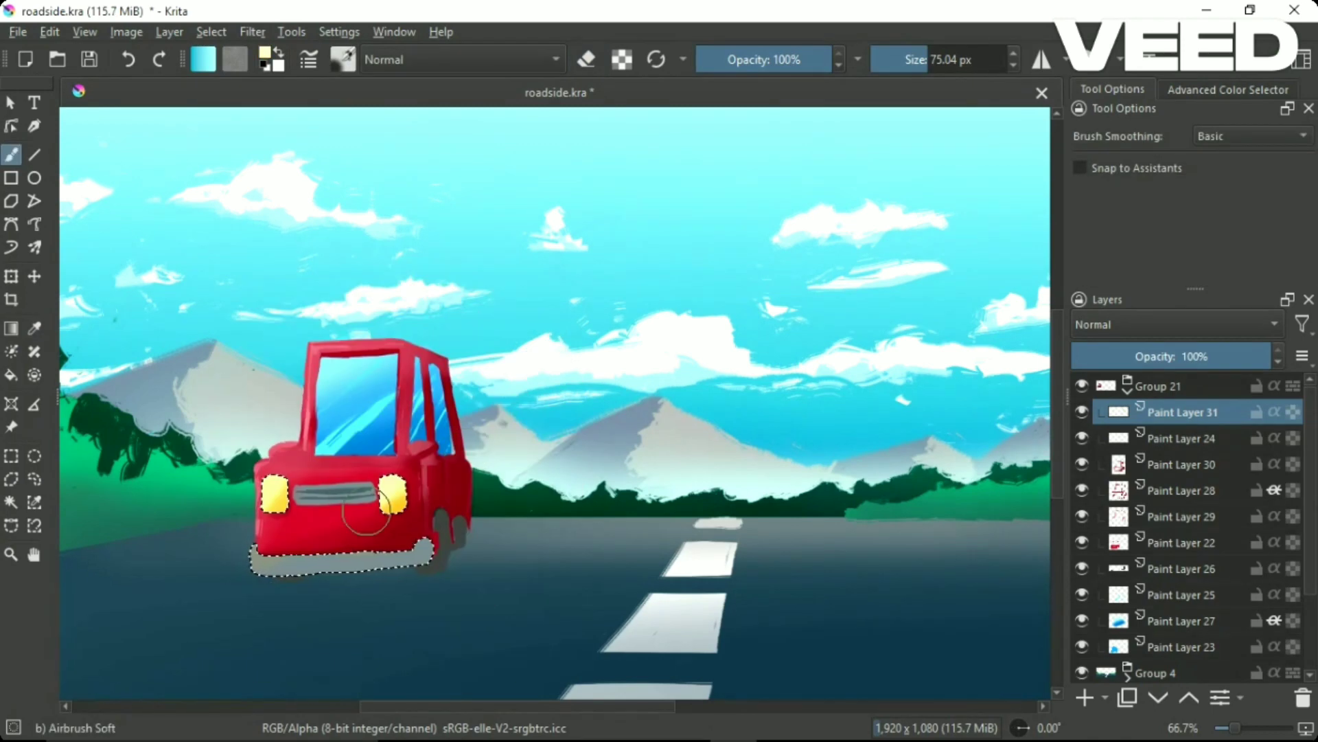
left_click(34, 478)
left_click(1099, 569)
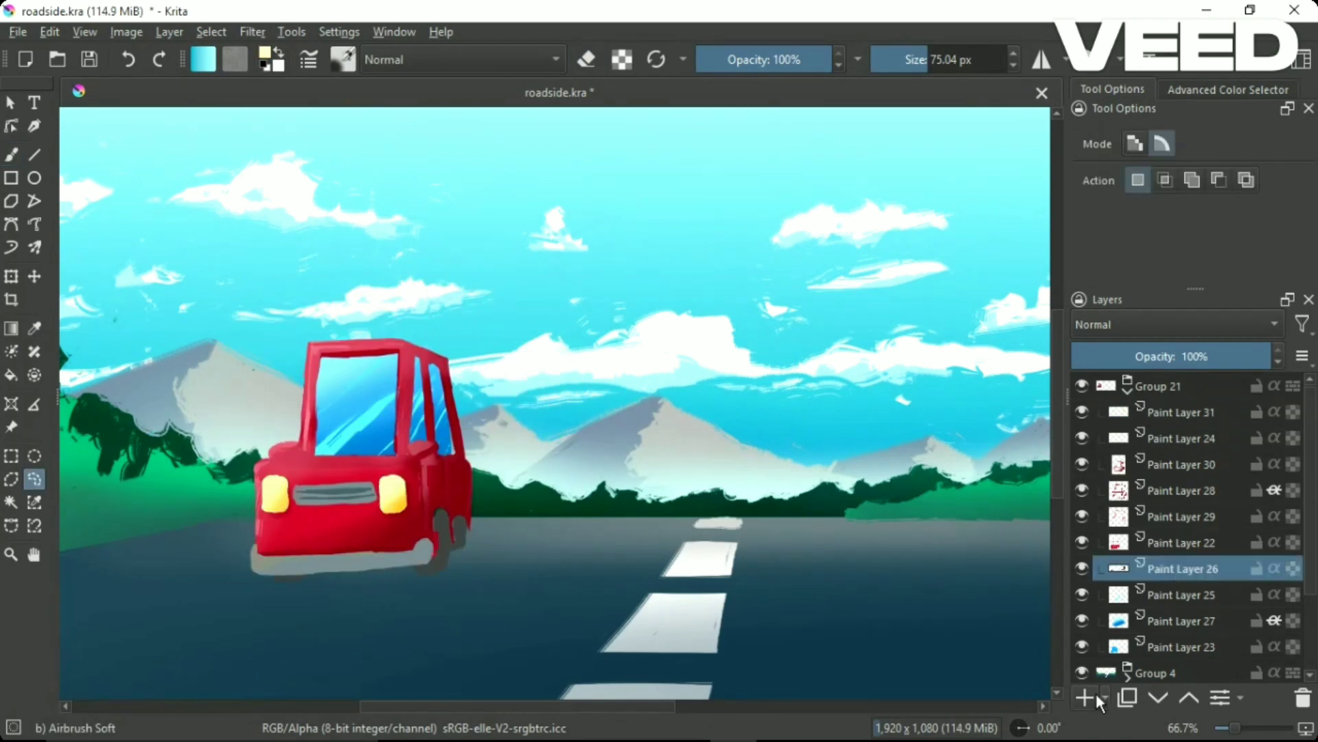
left_click(1085, 697)
key("b")
right_click(518, 444)
left_click(456, 540)
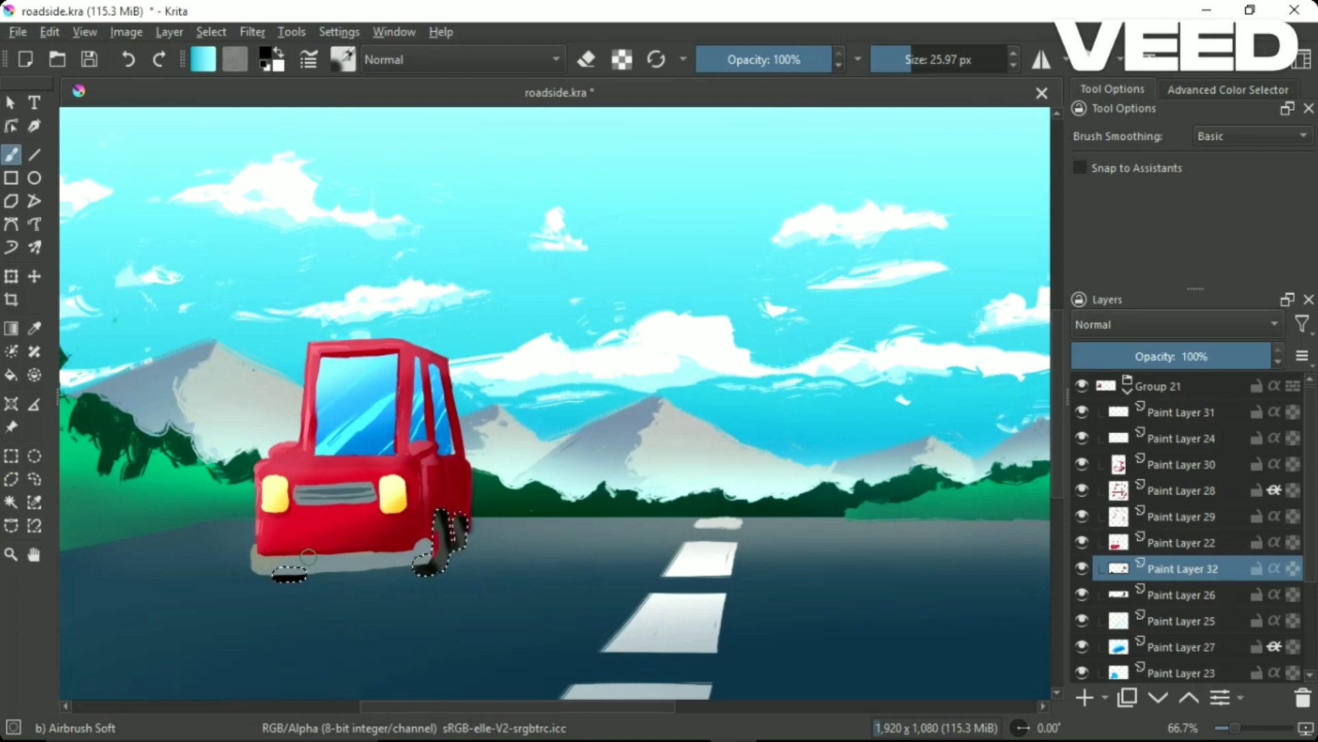
Airbrush the grey bumper lighter inside its selection, then clear the selection.
left_click(1092, 416)
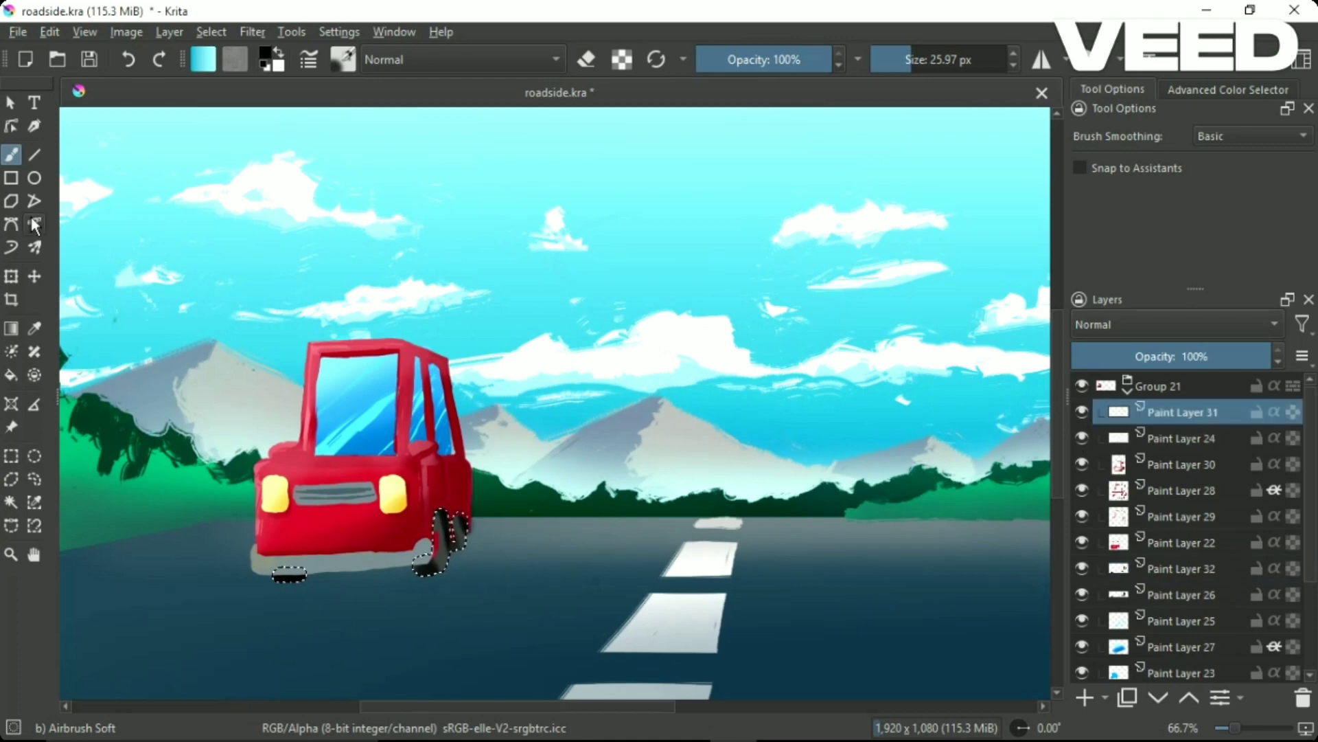
right_click(435, 428)
right_click(425, 536)
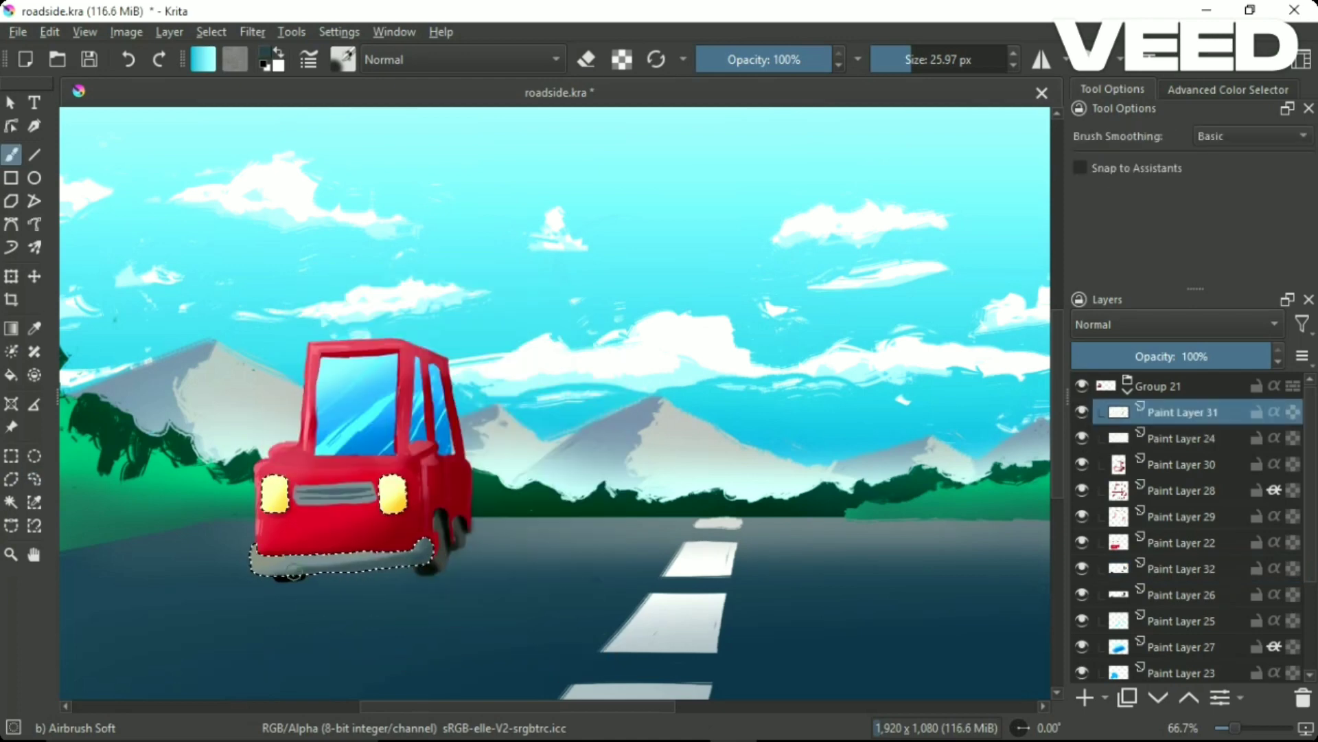
left_click_drag(293, 574, 356, 560)
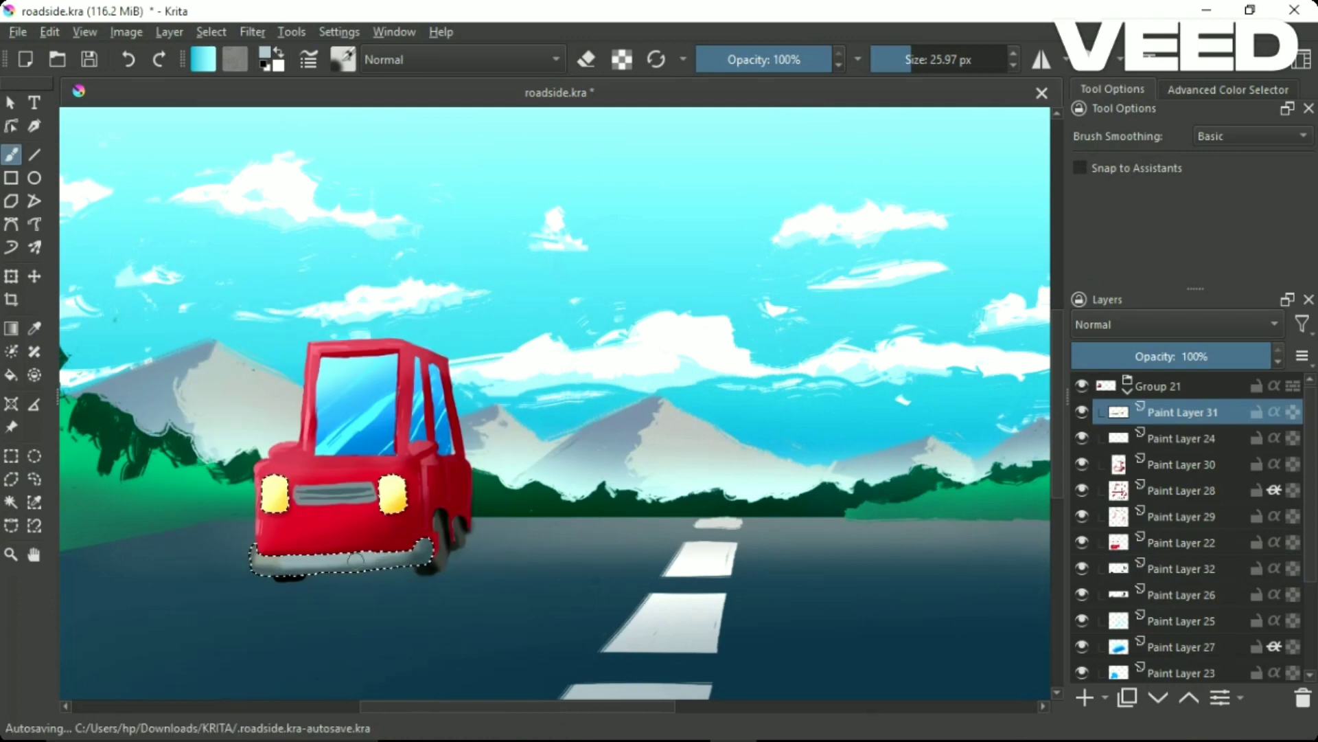
left_click(34, 479)
left_click(626, 544)
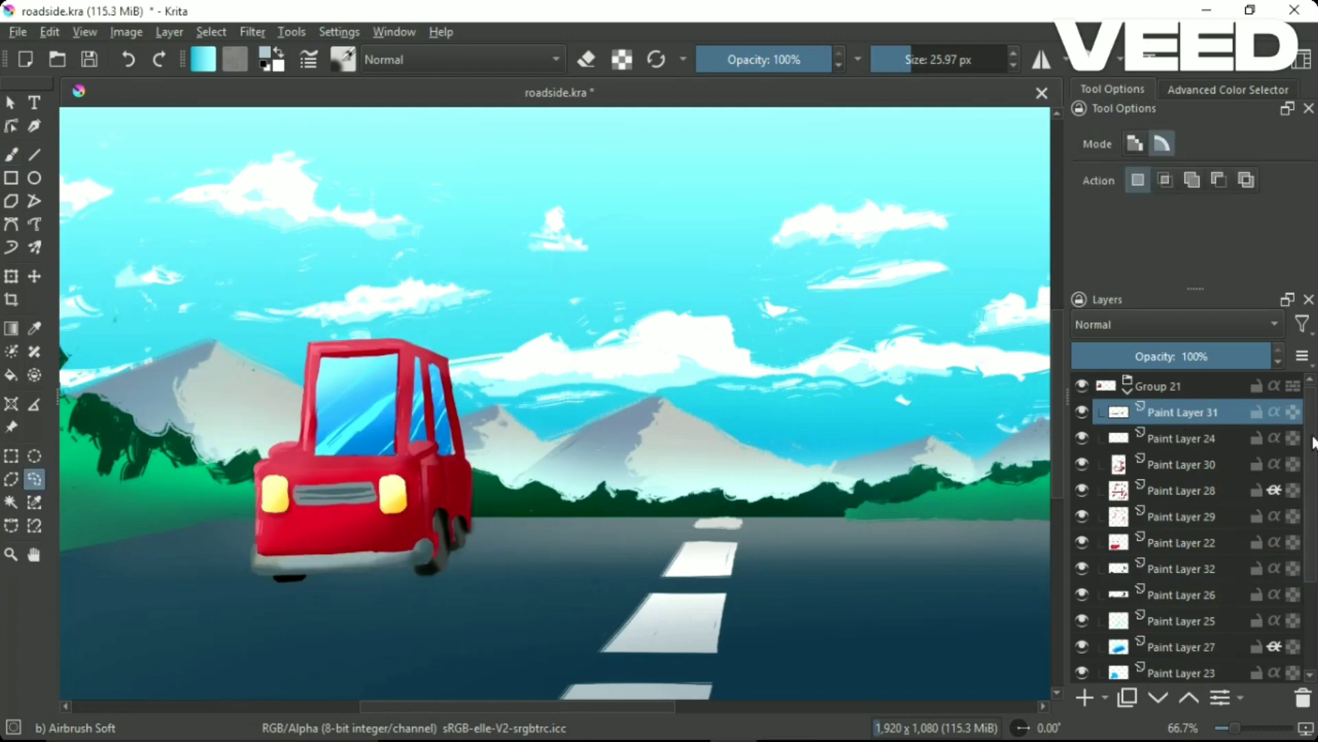
Select the whole range of car layers and merge them into one with Ctrl+E.
scroll(1194, 536, "down", 10)
left_click(1181, 560, "shift")
scroll(1196, 423, "up", 10)
scroll(1168, 589, "down", 10)
scroll(1200, 402, "up", 10)
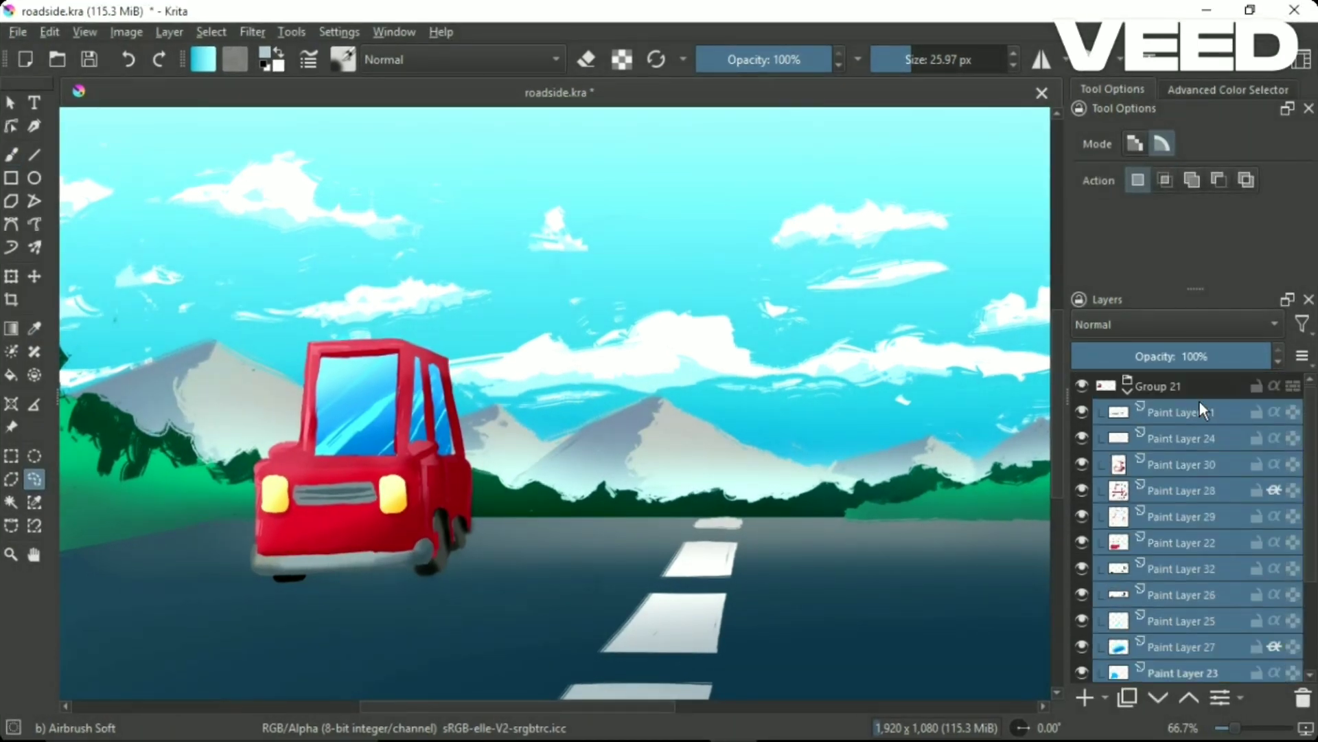
key("ctrl+e")
key("t")
key("ctrl+t")
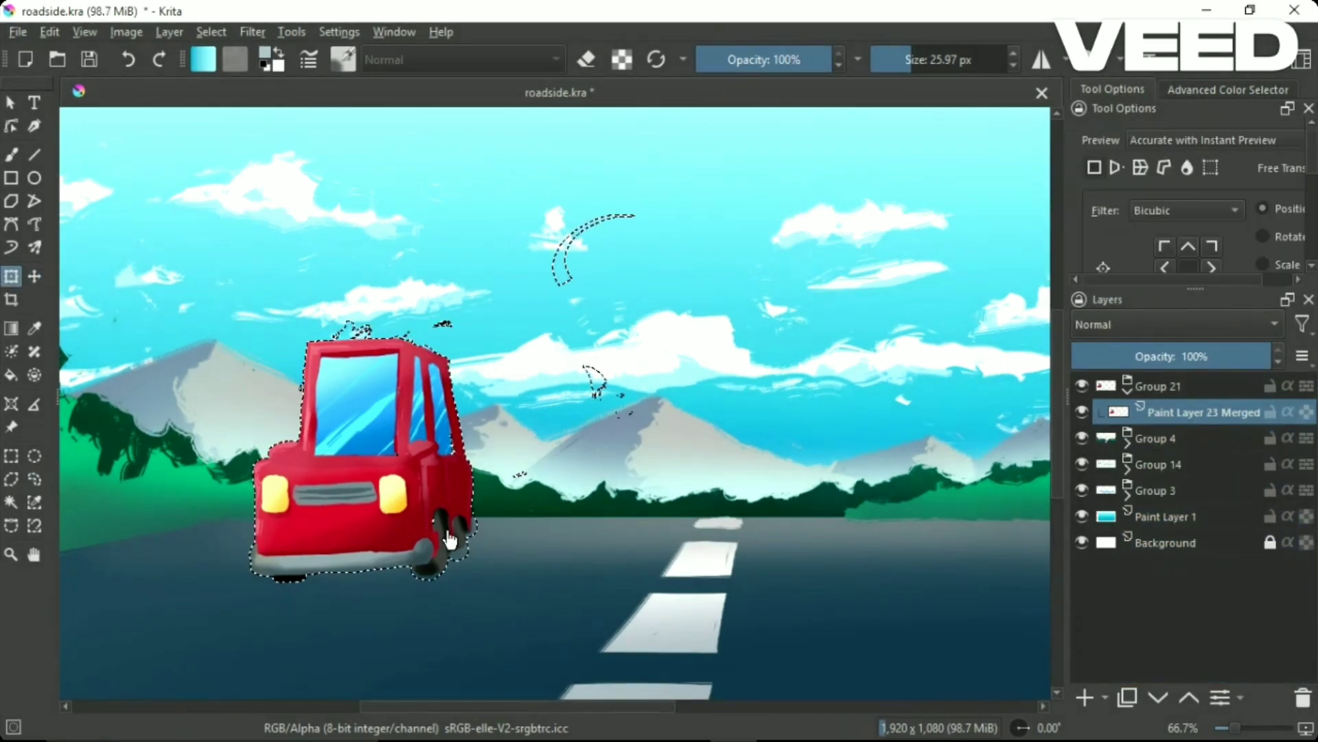
Loosely select the merged car and shift it slightly left on the road.
left_click(34, 479)
mouse_move(237, 440)
left_mouse_down()
mouse_move(208, 471)
mouse_move(306, 467)
left_mouse_up()
key("m")
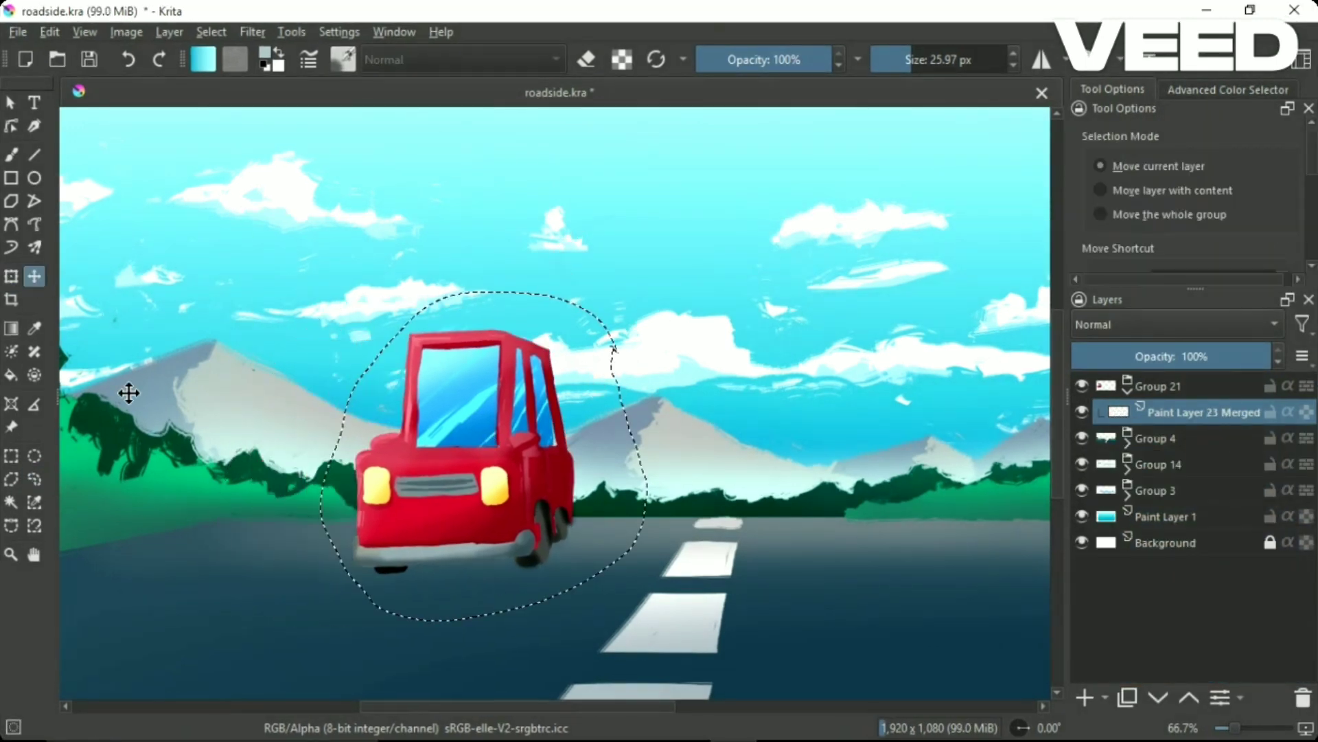
key("ctrl+t")
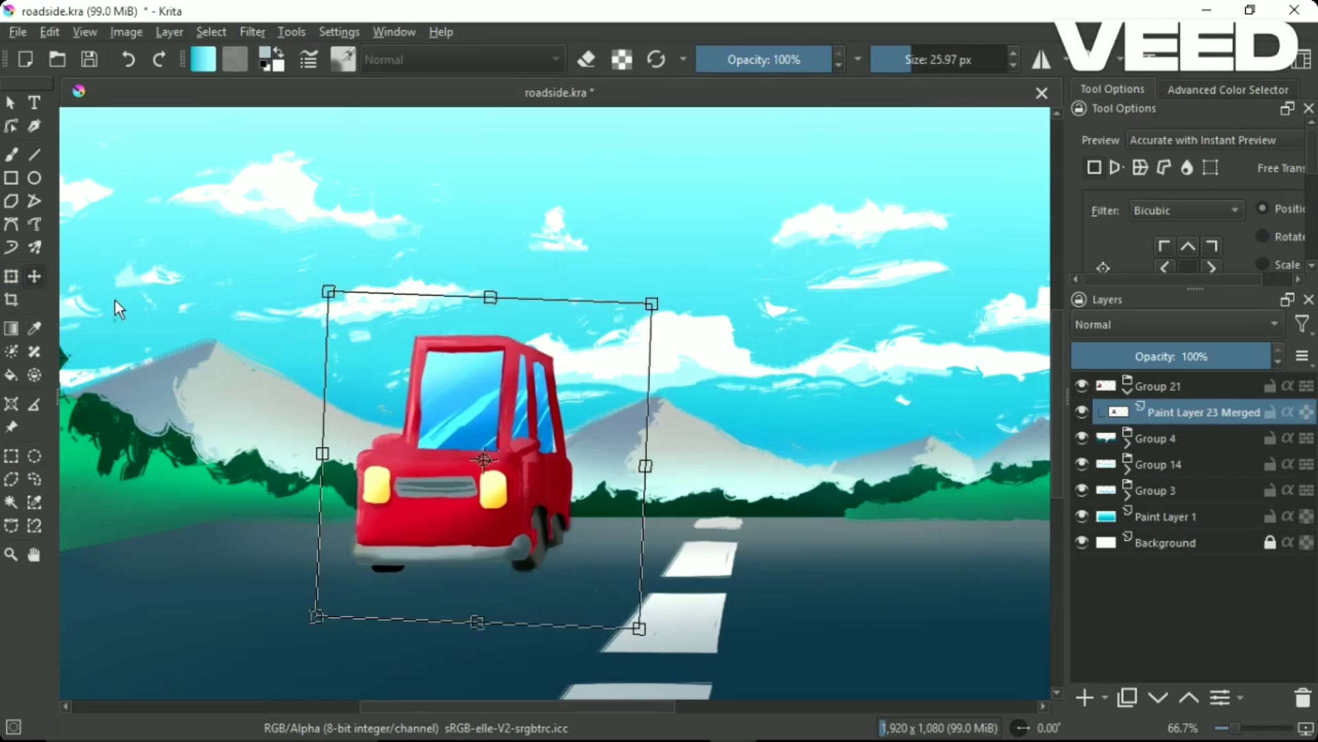
key("m")
mouse_move(481, 459)
left_mouse_down()
mouse_move(362, 447)
mouse_move(913, 434)
left_mouse_up()
Duplicate the car and shrink the copy into a small distant car near the horizon.
key("ctrl+j")
key("ctrl+t")
left_click_drag(790, 330, 824, 421)
left_click_drag(927, 412, 934, 457)
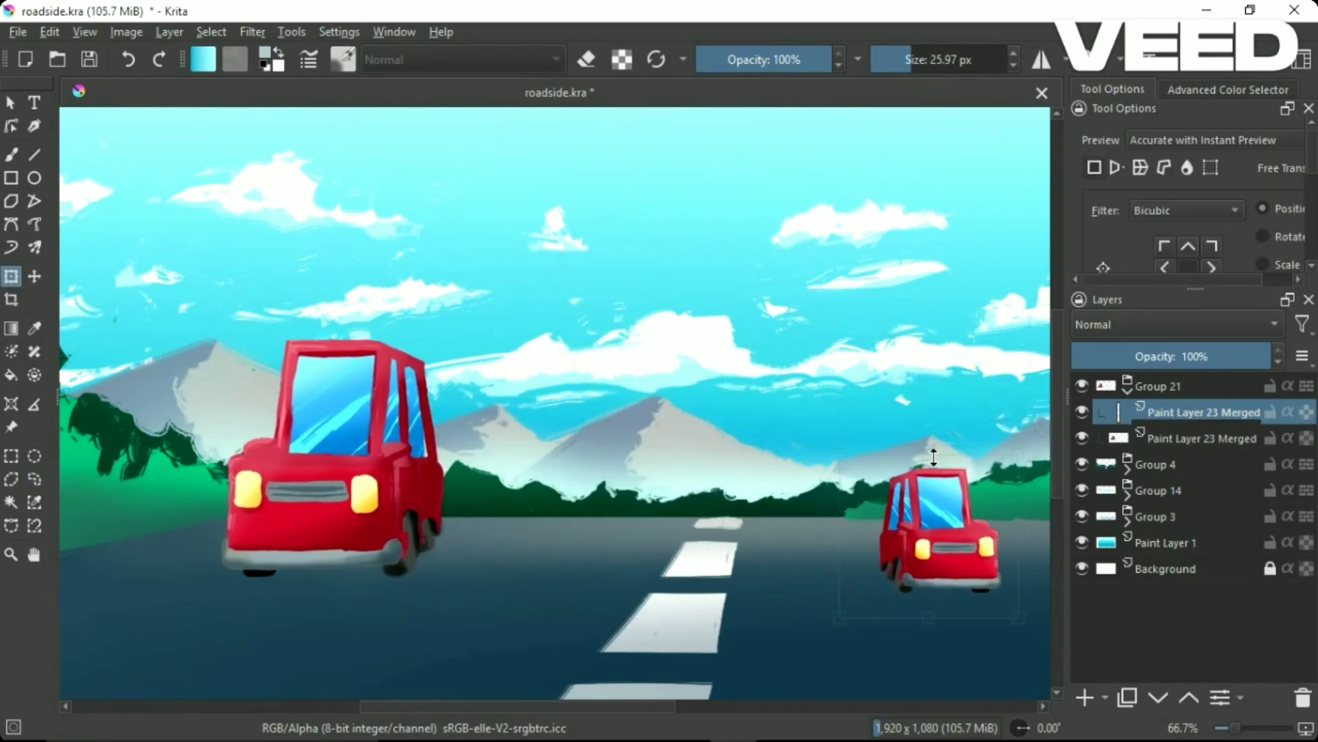
key("m")
left_click_drag(934, 522, 776, 473)
key("ctrl+t")
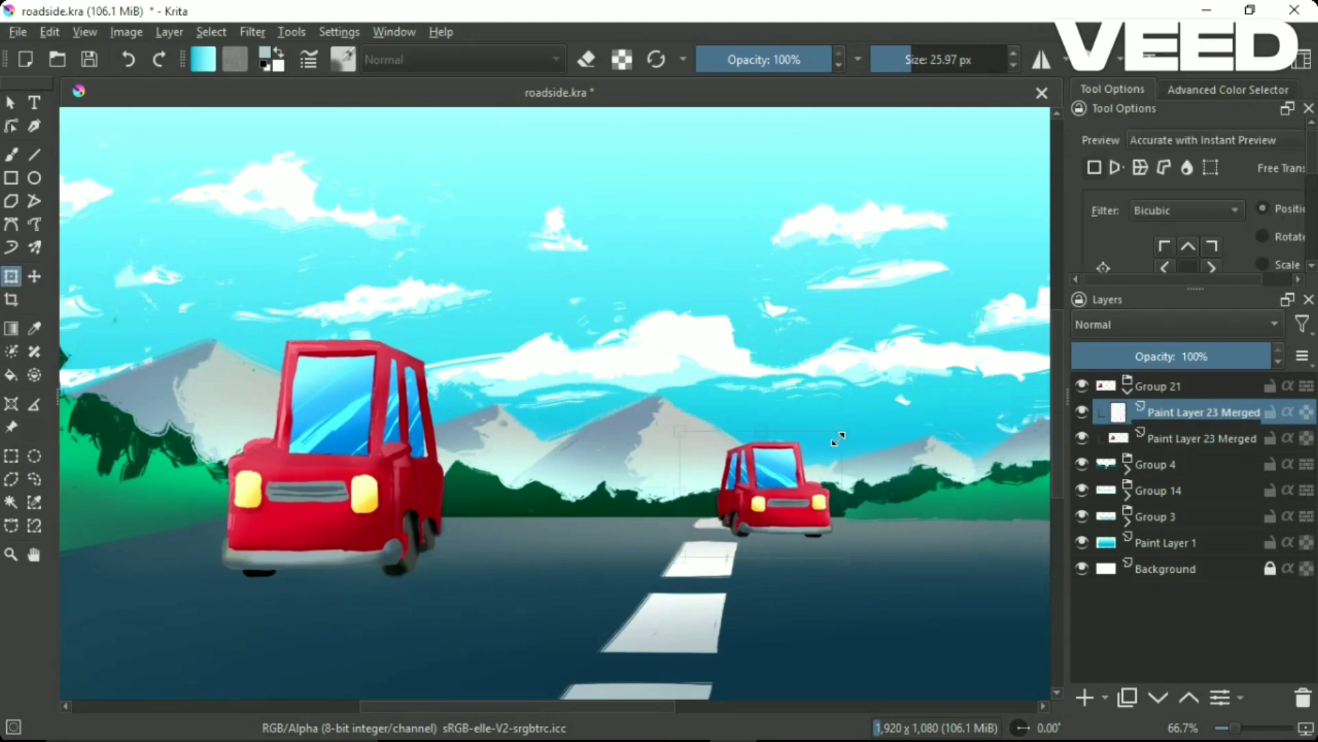
left_click_drag(838, 438, 806, 456)
key("m")
left_click_drag(762, 505, 762, 484)
key("ctrl+r")
left_click_drag(670, 517, 856, 576)
On a new layer, airbrush white haze along the horizon within a rectangular sky-band selection.
key("b")
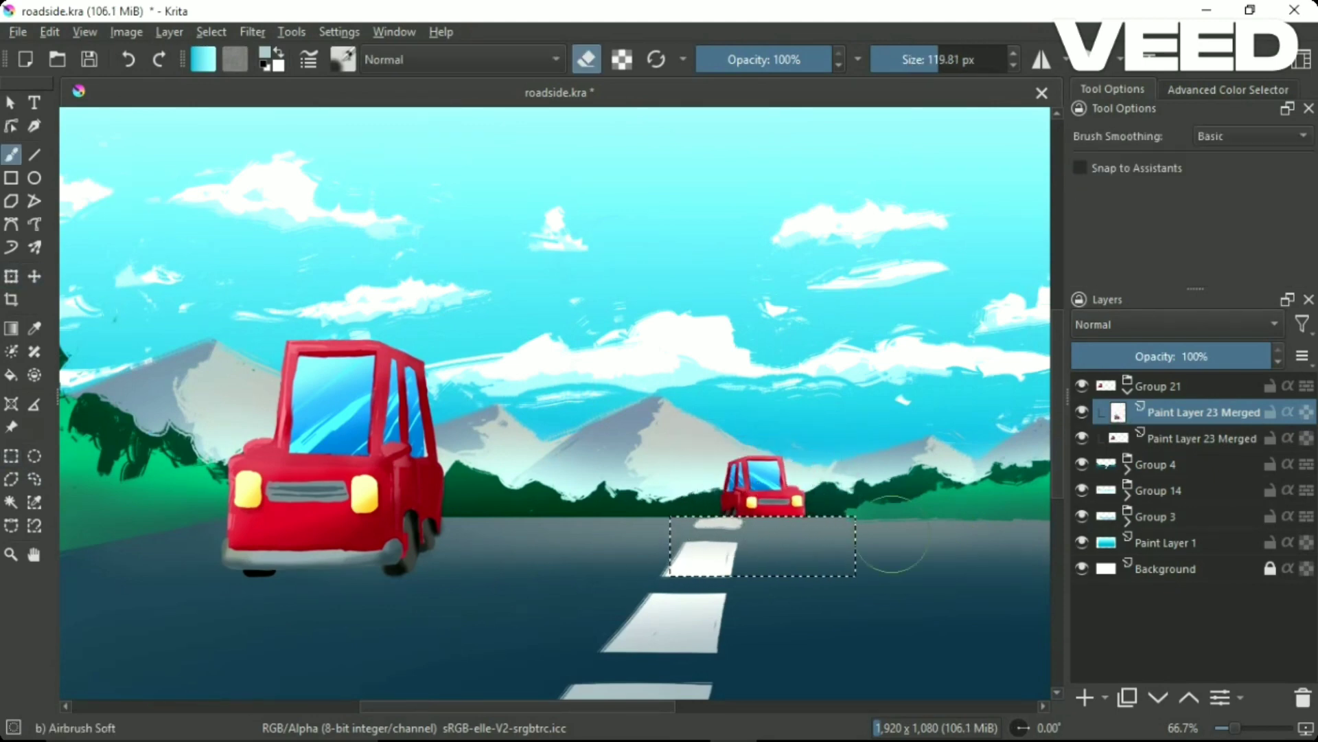
key("ctrl+shift+a")
key("e")
key("Insert")
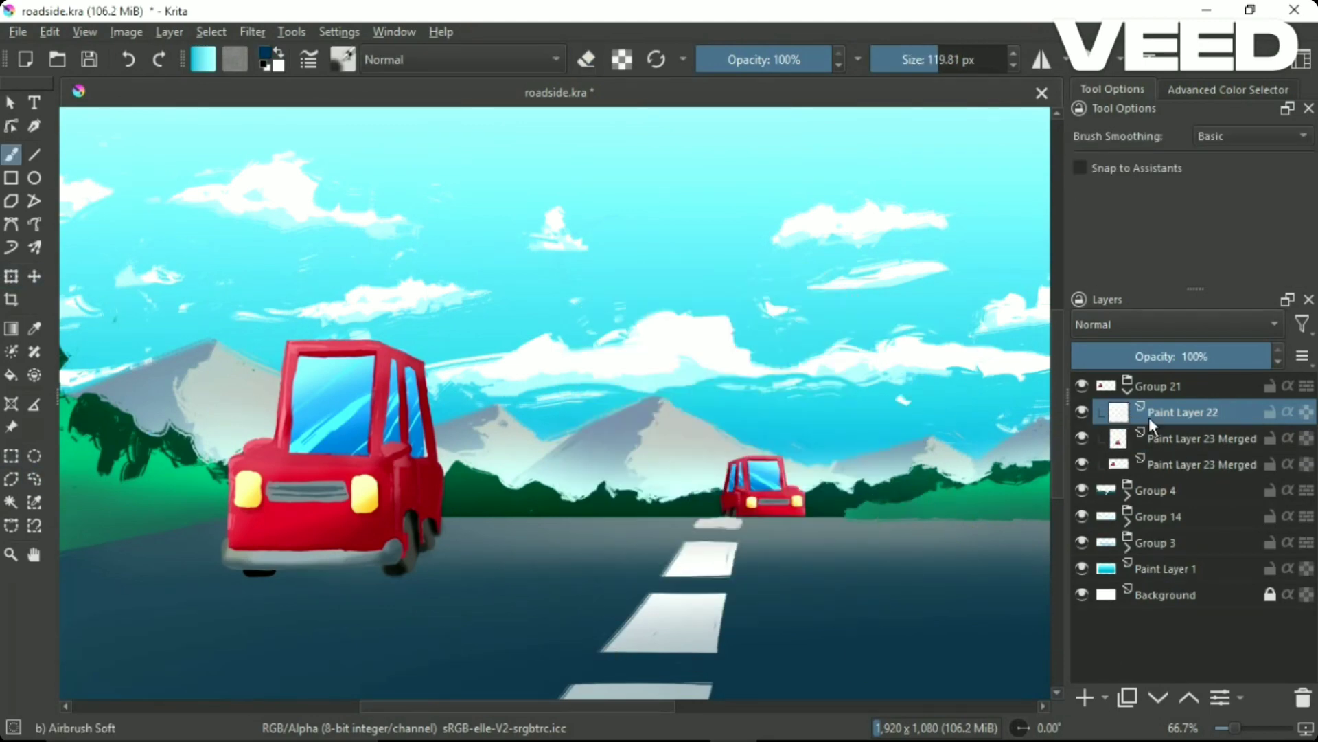
key("ctrl+r")
left_click_drag(188, 257, 1004, 518)
key("b")
left_click_drag(885, 488, 524, 508)
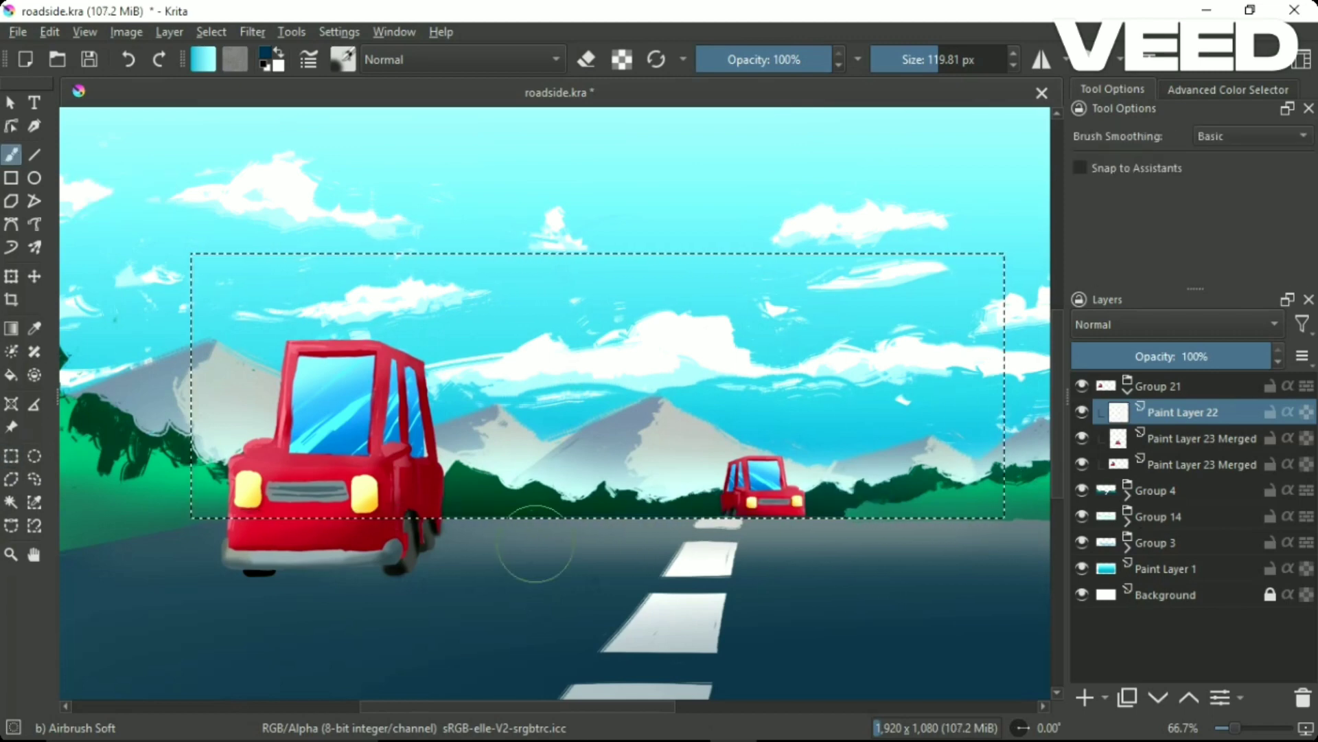
Erase the haze over the small car, reorder the haze among the car layers, and deselect.
left_click_drag(1195, 465, 1195, 410)
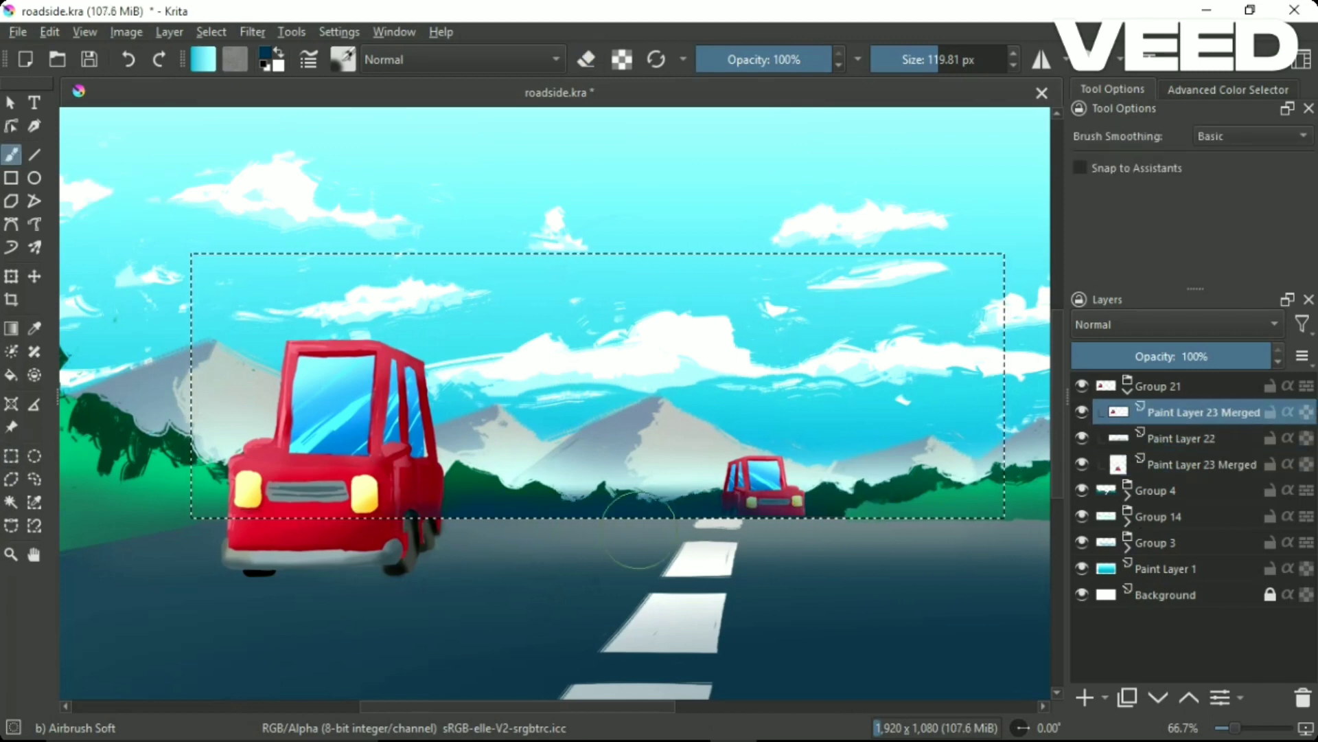
key("e")
left_click_drag(797, 473, 706, 471)
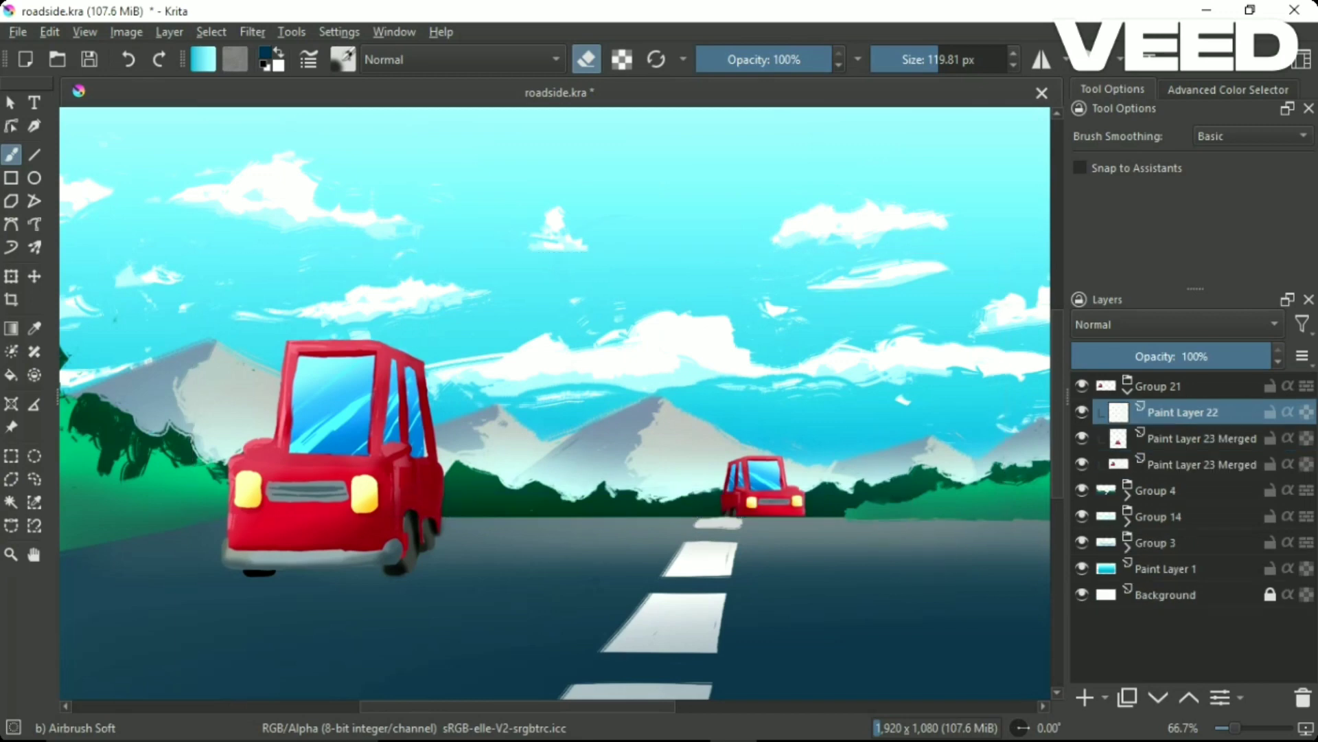
key("e")
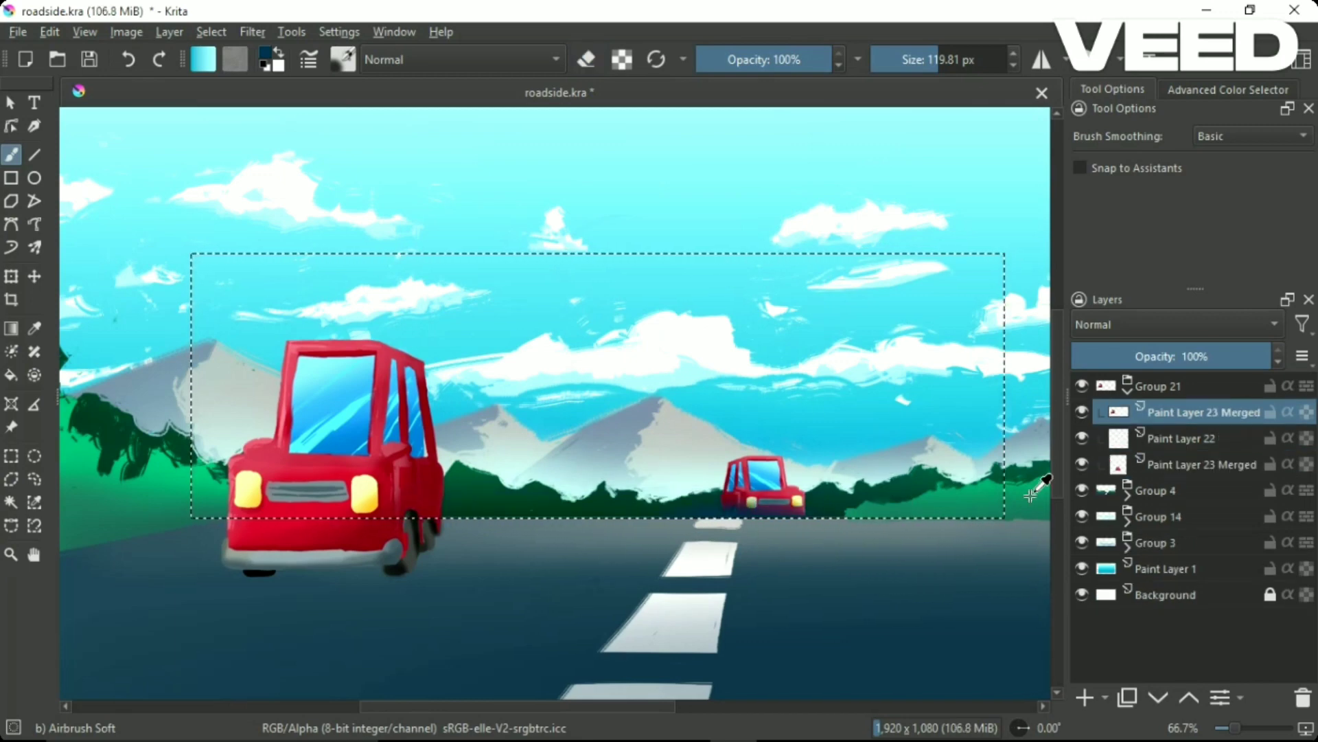
left_click_drag(1184, 438, 1188, 431)
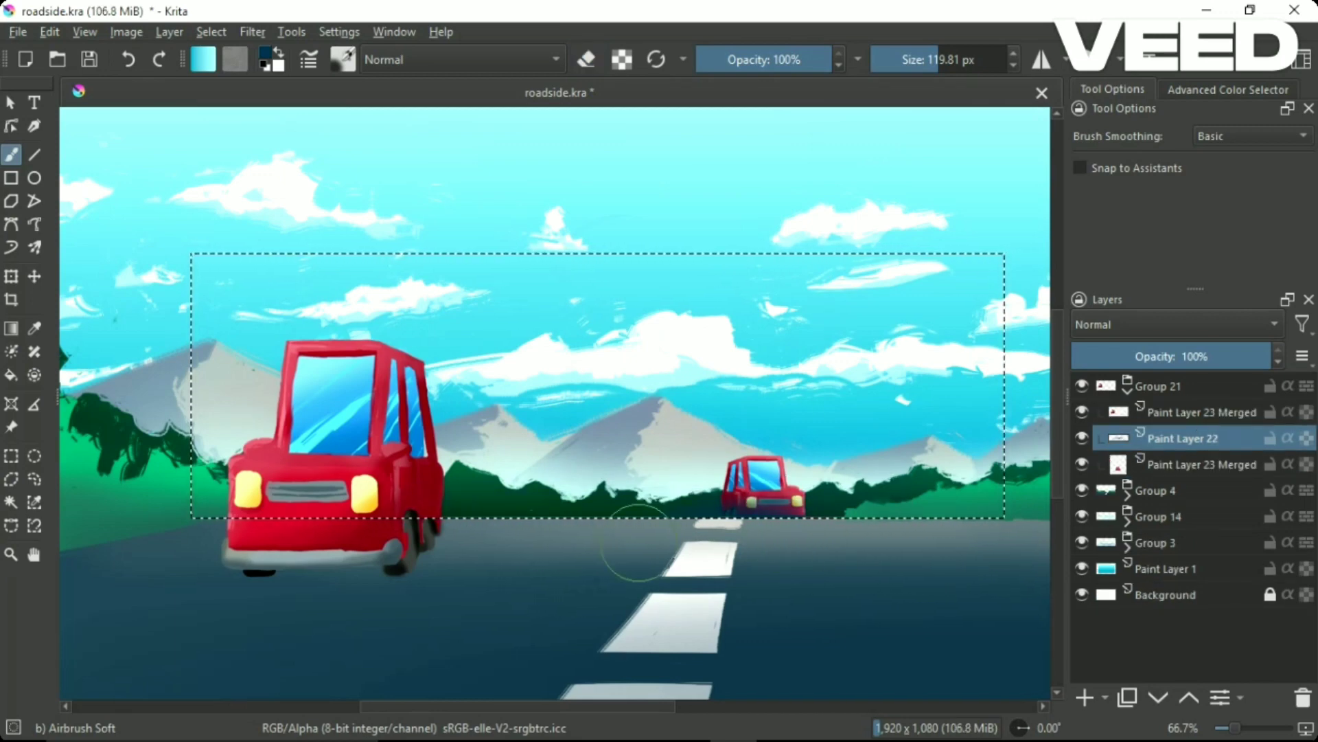
key("ctrl+shift+a")
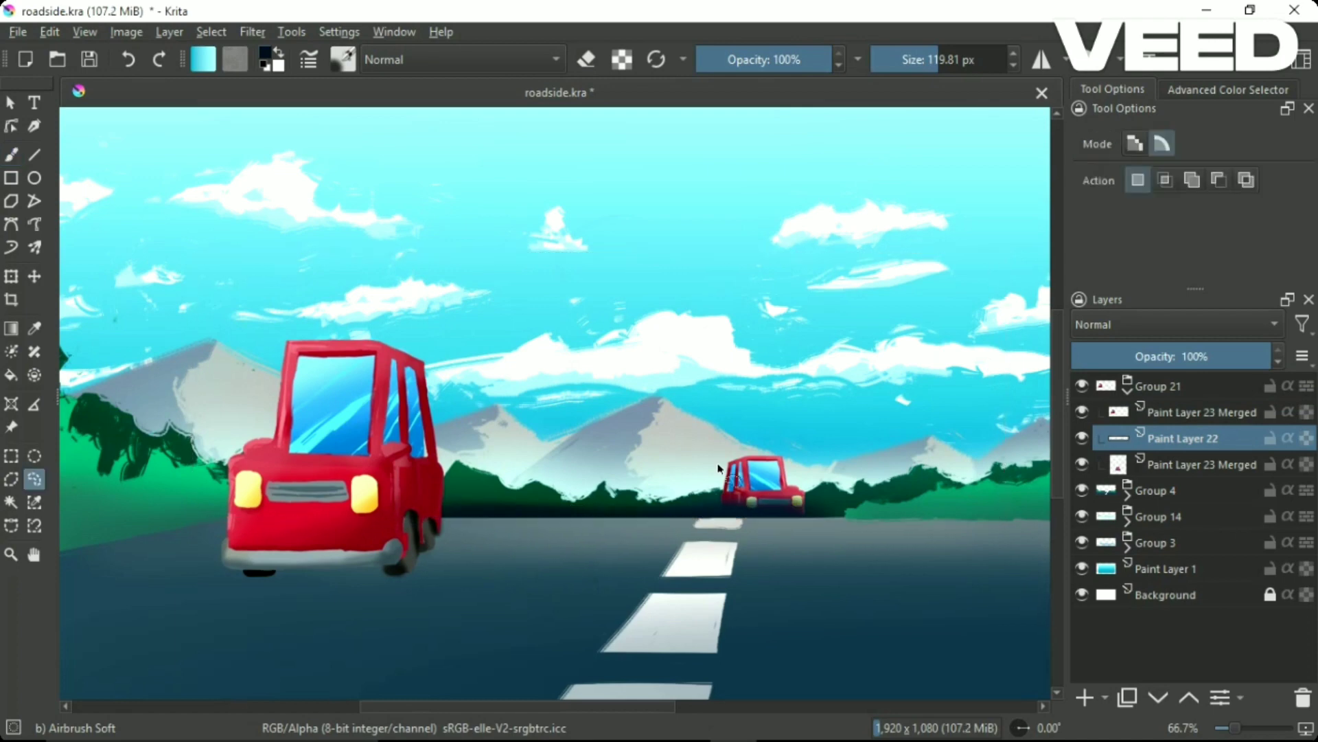
On a new layer, airbrush a dark soft shadow on the road beneath the big red car.
left_click(1182, 474)
key("Insert")
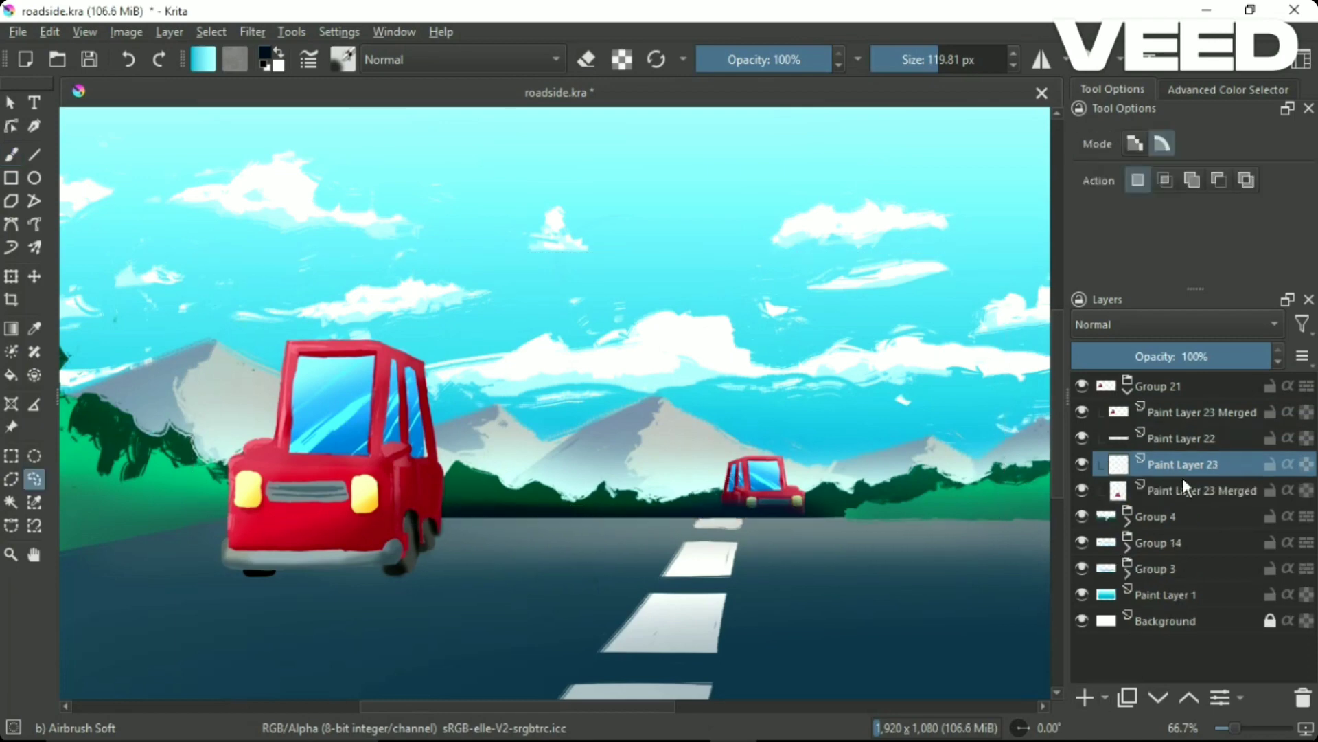
key("b")
mouse_move(237, 592)
left_mouse_down()
mouse_move(311, 590)
mouse_move(270, 615)
left_mouse_up()
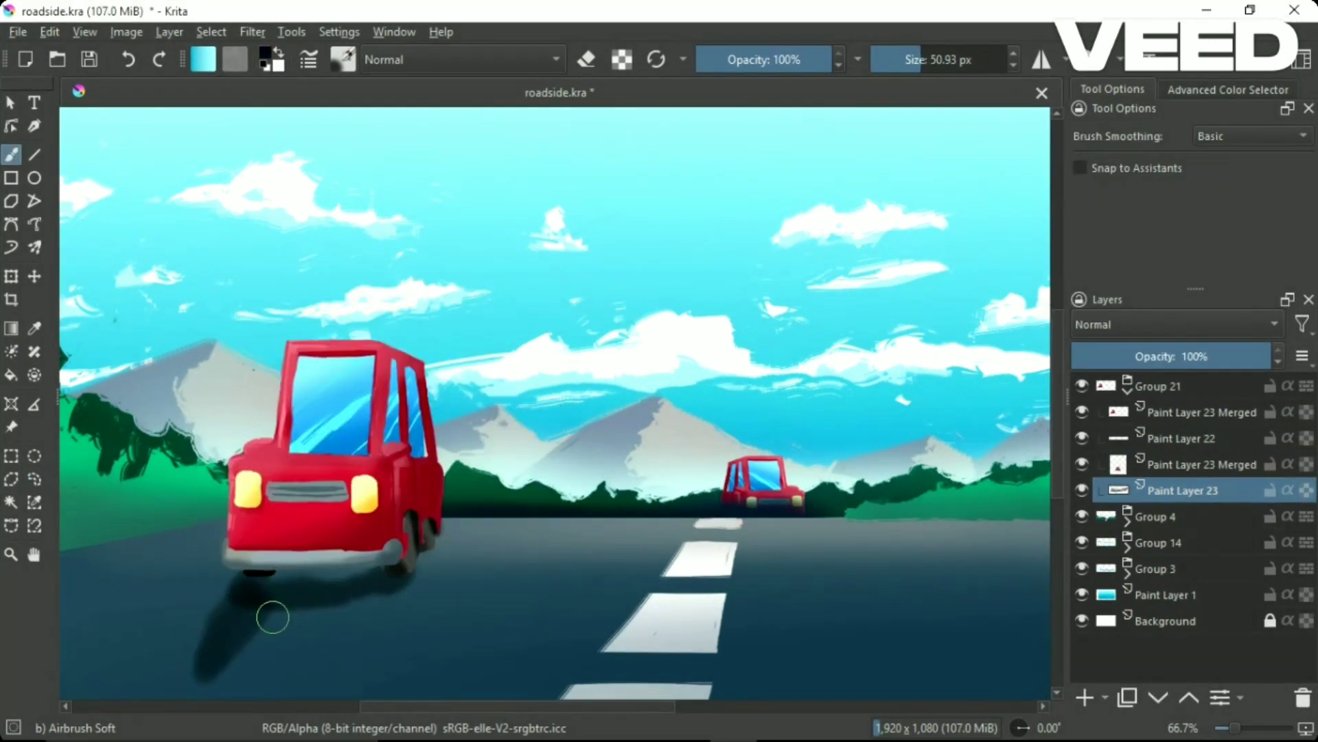
key("ctrl+z")
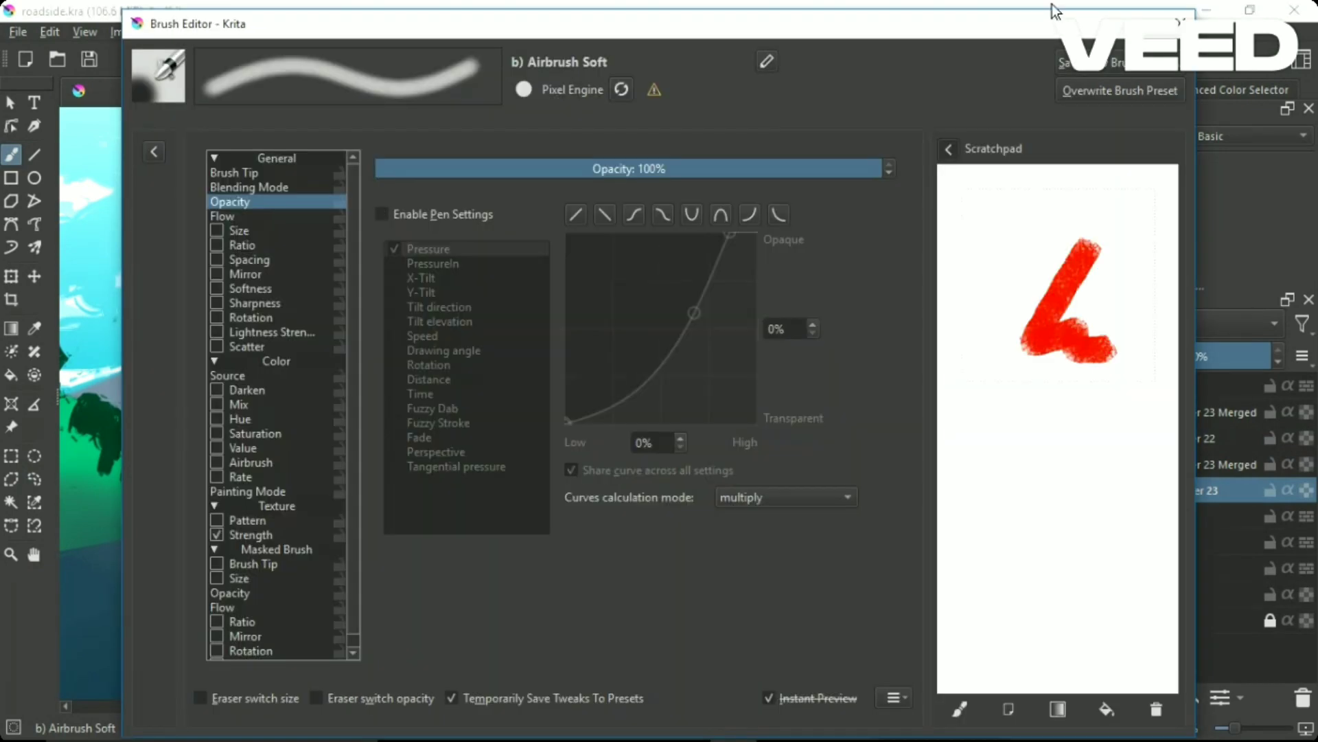
left_click_drag(405, 594, 265, 604)
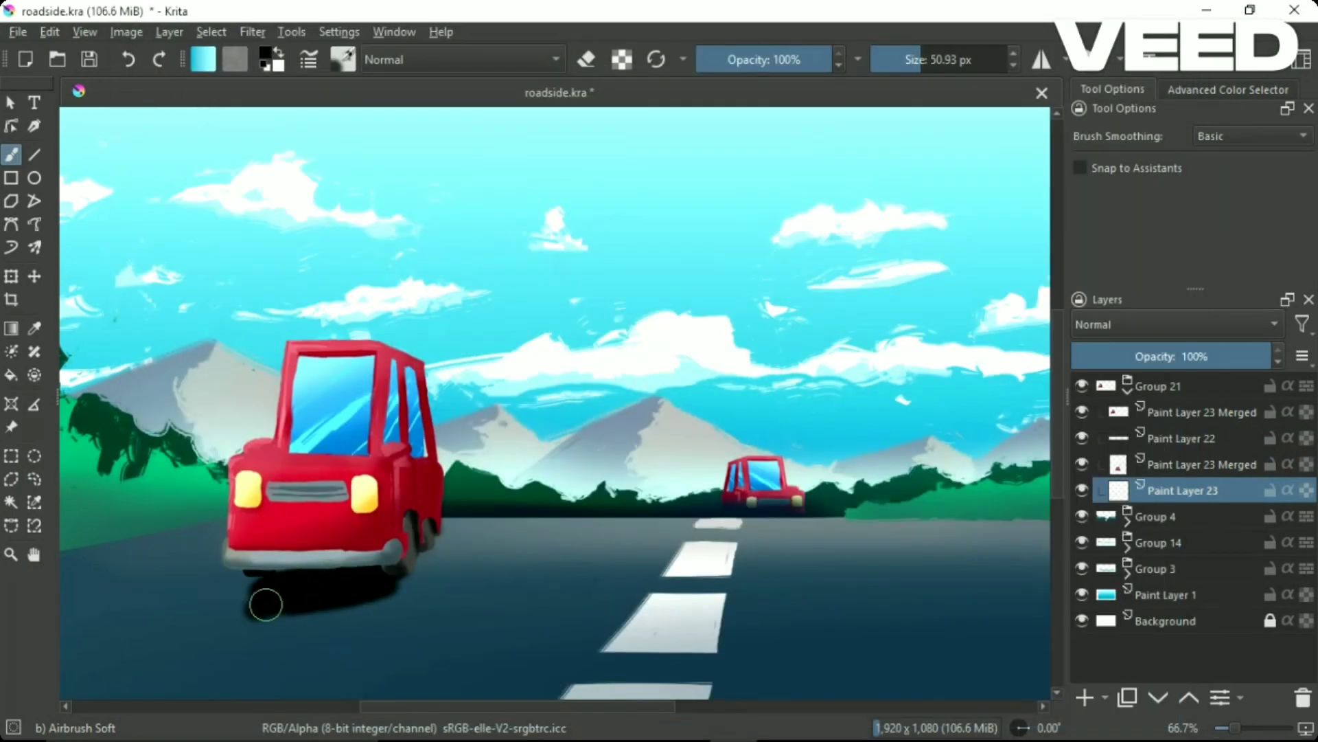
mouse_move(405, 578)
left_mouse_down()
mouse_move(236, 611)
mouse_move(435, 568)
mouse_move(224, 641)
mouse_move(309, 577)
left_mouse_up()
key("e")
key("e")
key("e")
mouse_move(227, 580)
left_mouse_down()
mouse_move(419, 570)
mouse_move(281, 569)
left_mouse_up()
key("e")
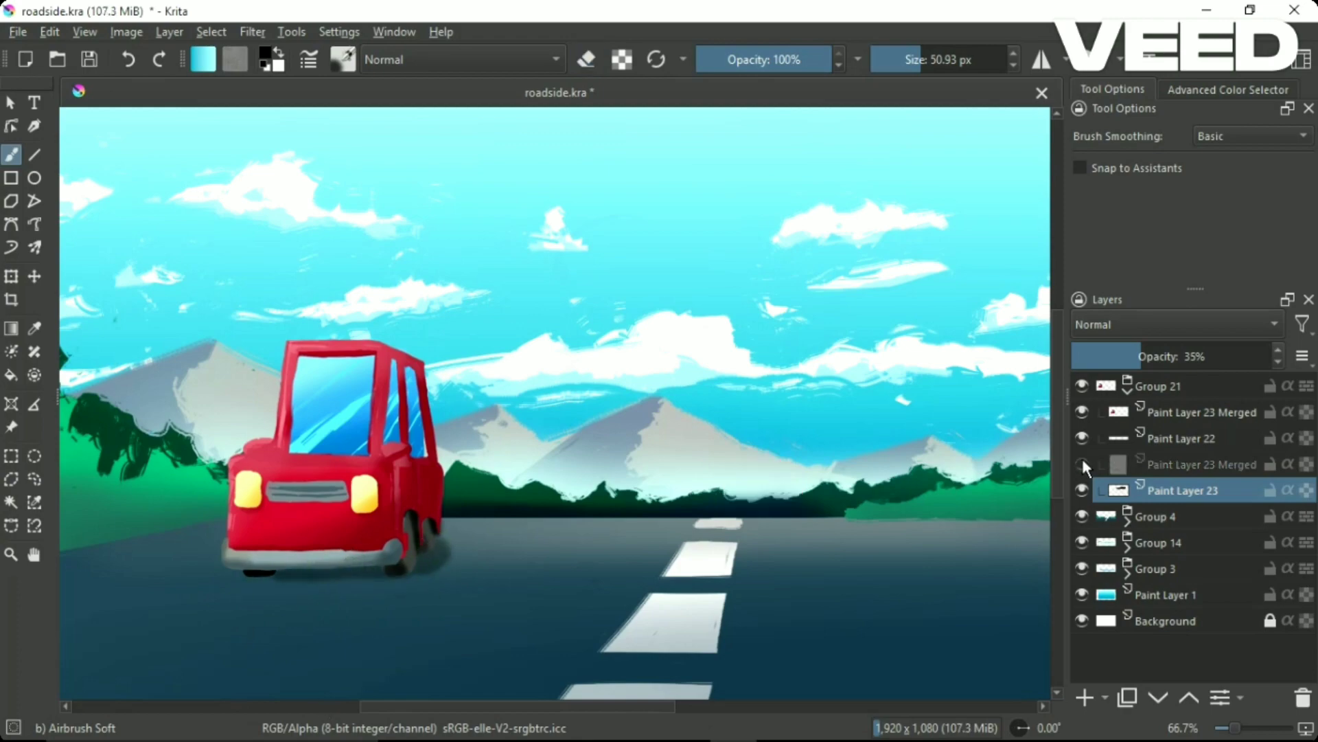